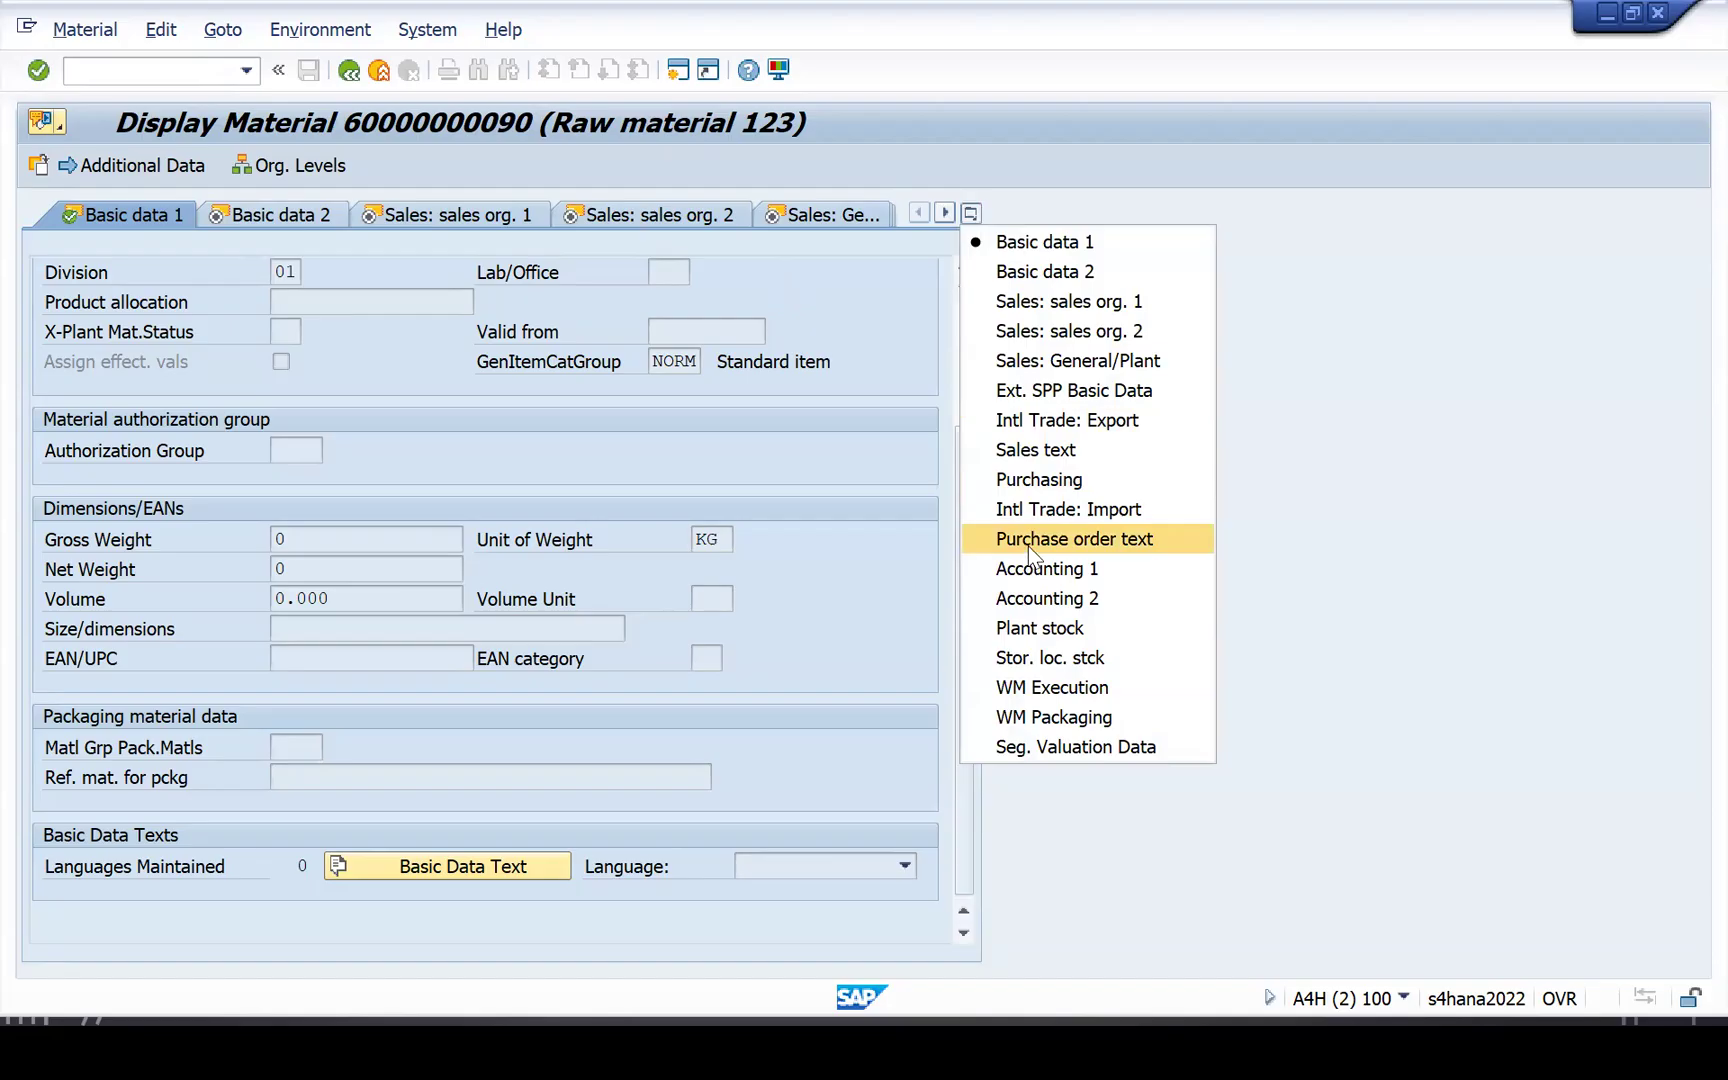
Show the Purchasing view and browse the variable order unit options without choosing one.
{"action": "left_click", "coordinate": [1037, 481]}
{"action": "left_click", "coordinate": [718, 418]}
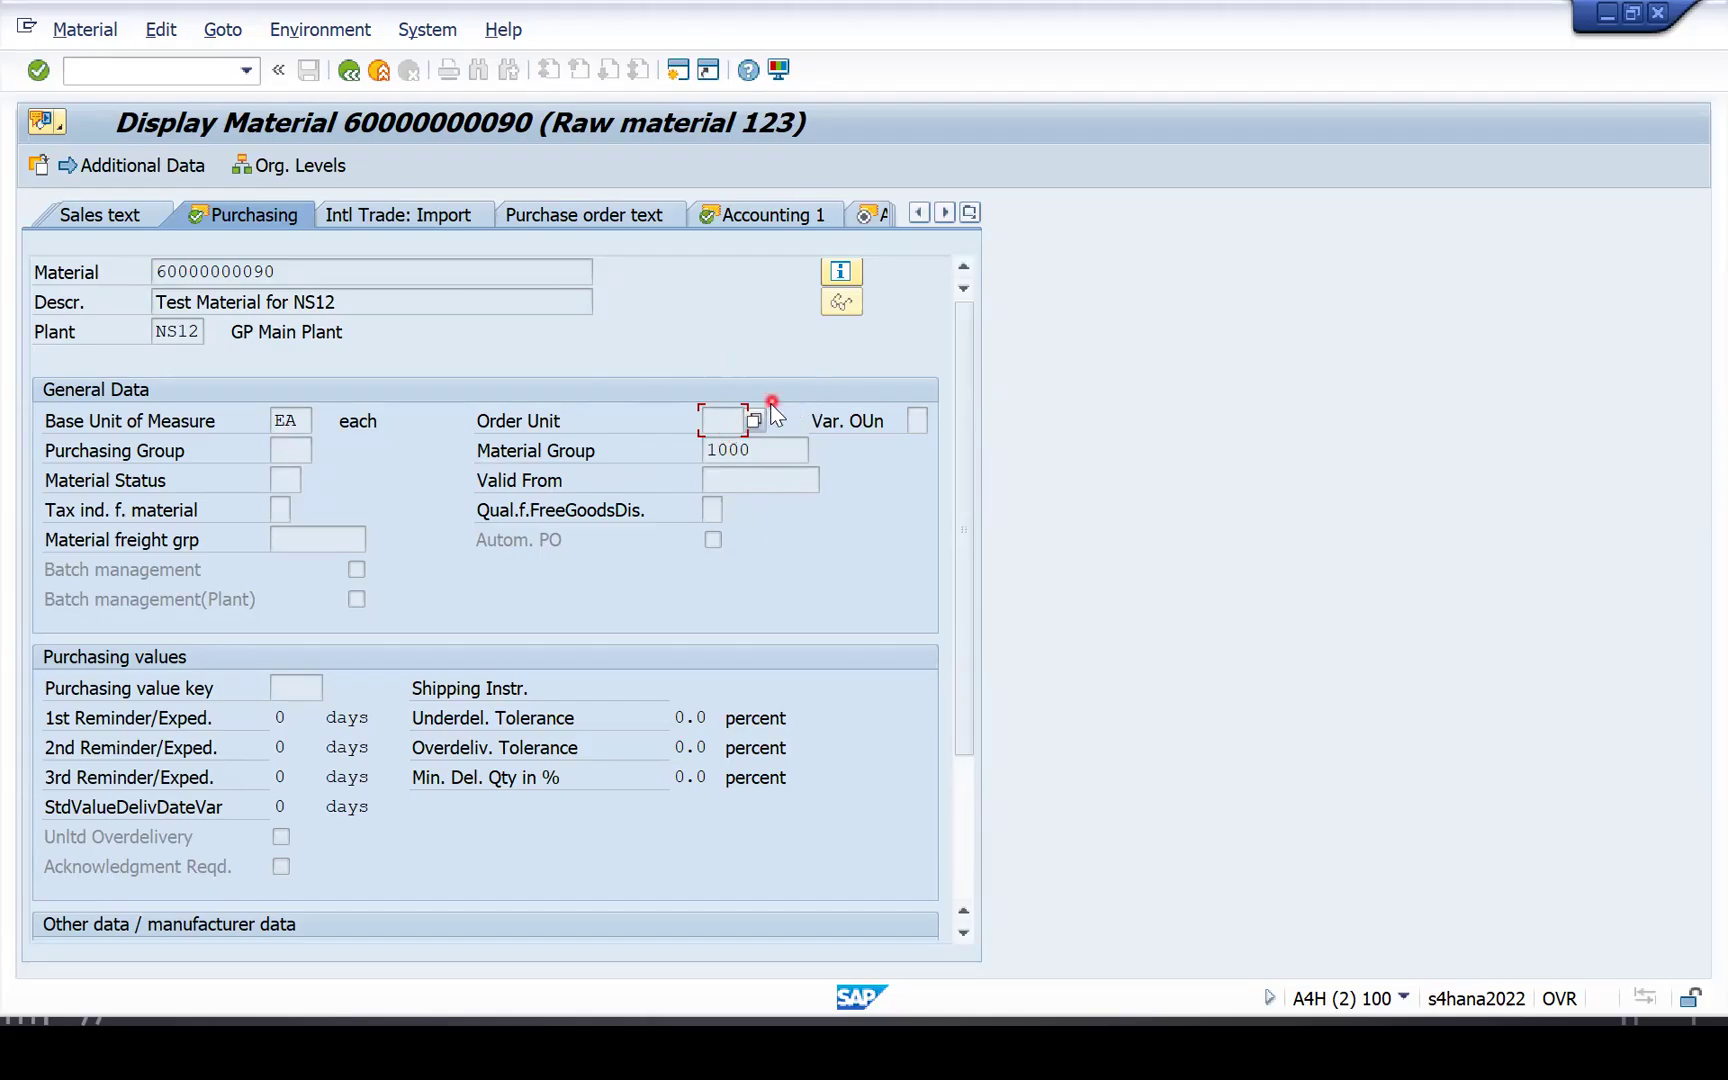
{"action": "left_click", "coordinate": [918, 421]}
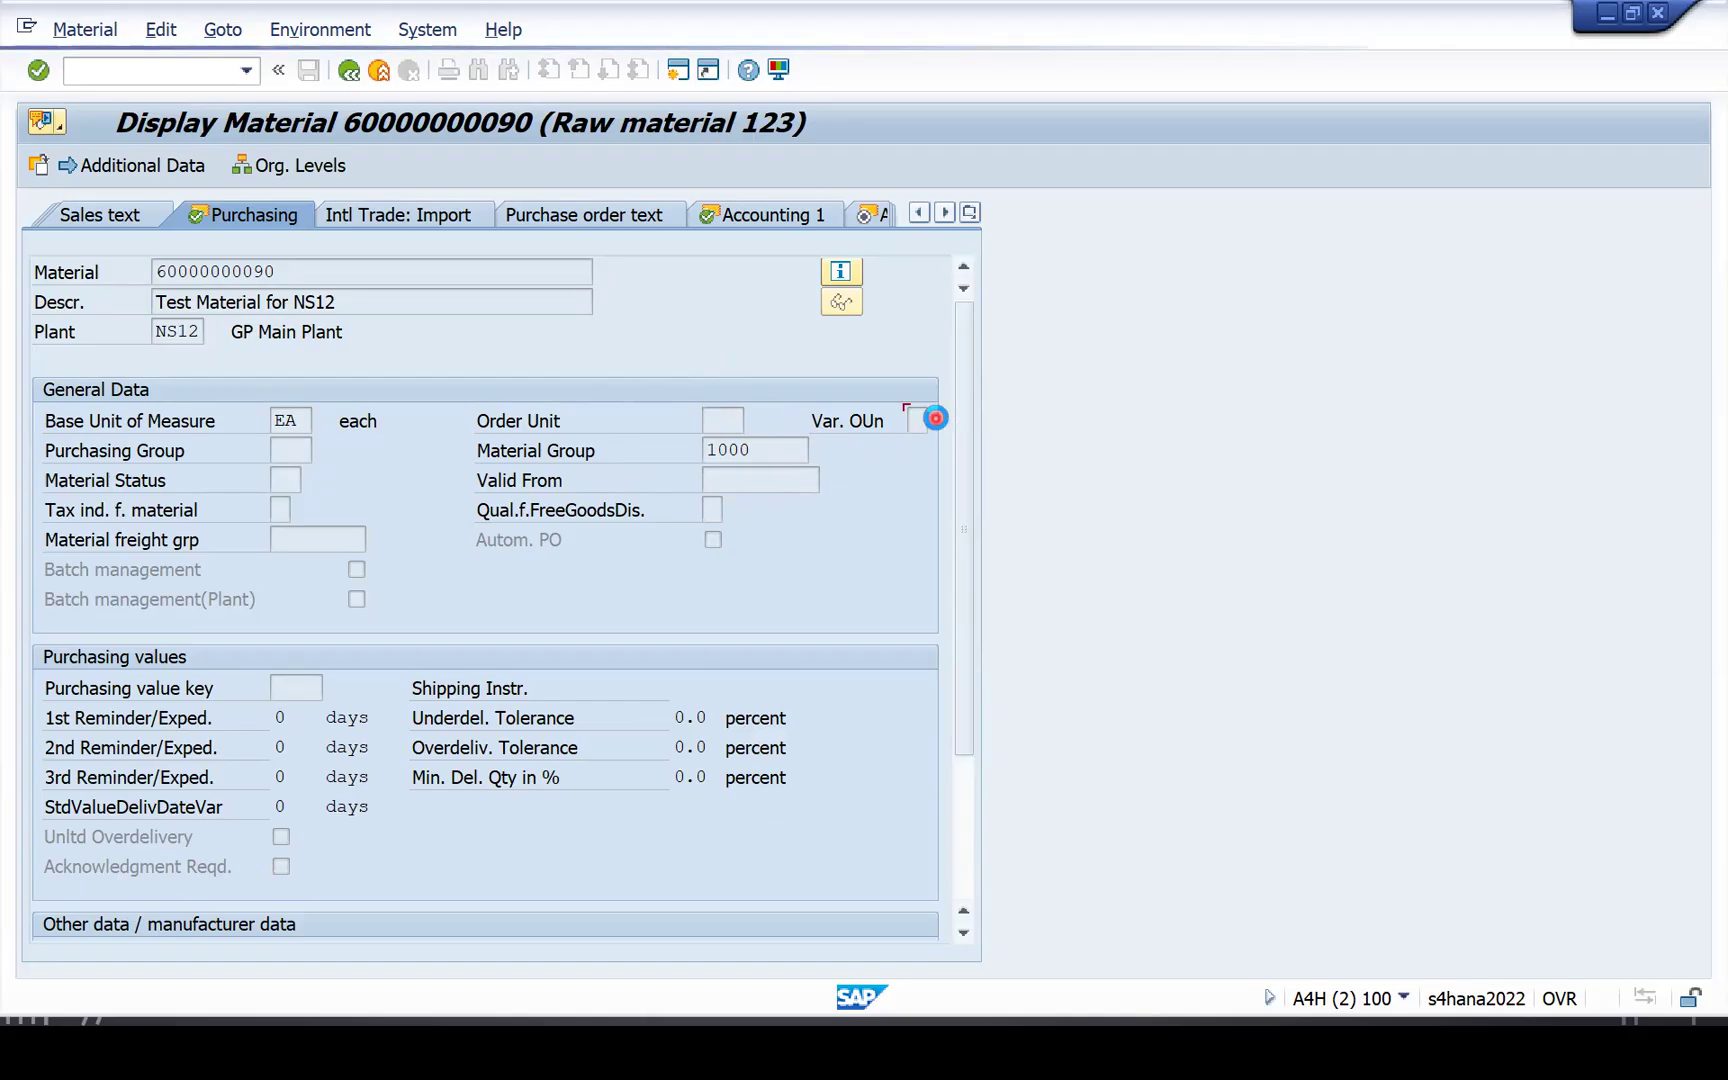
{"action": "left_click", "coordinate": [936, 418]}
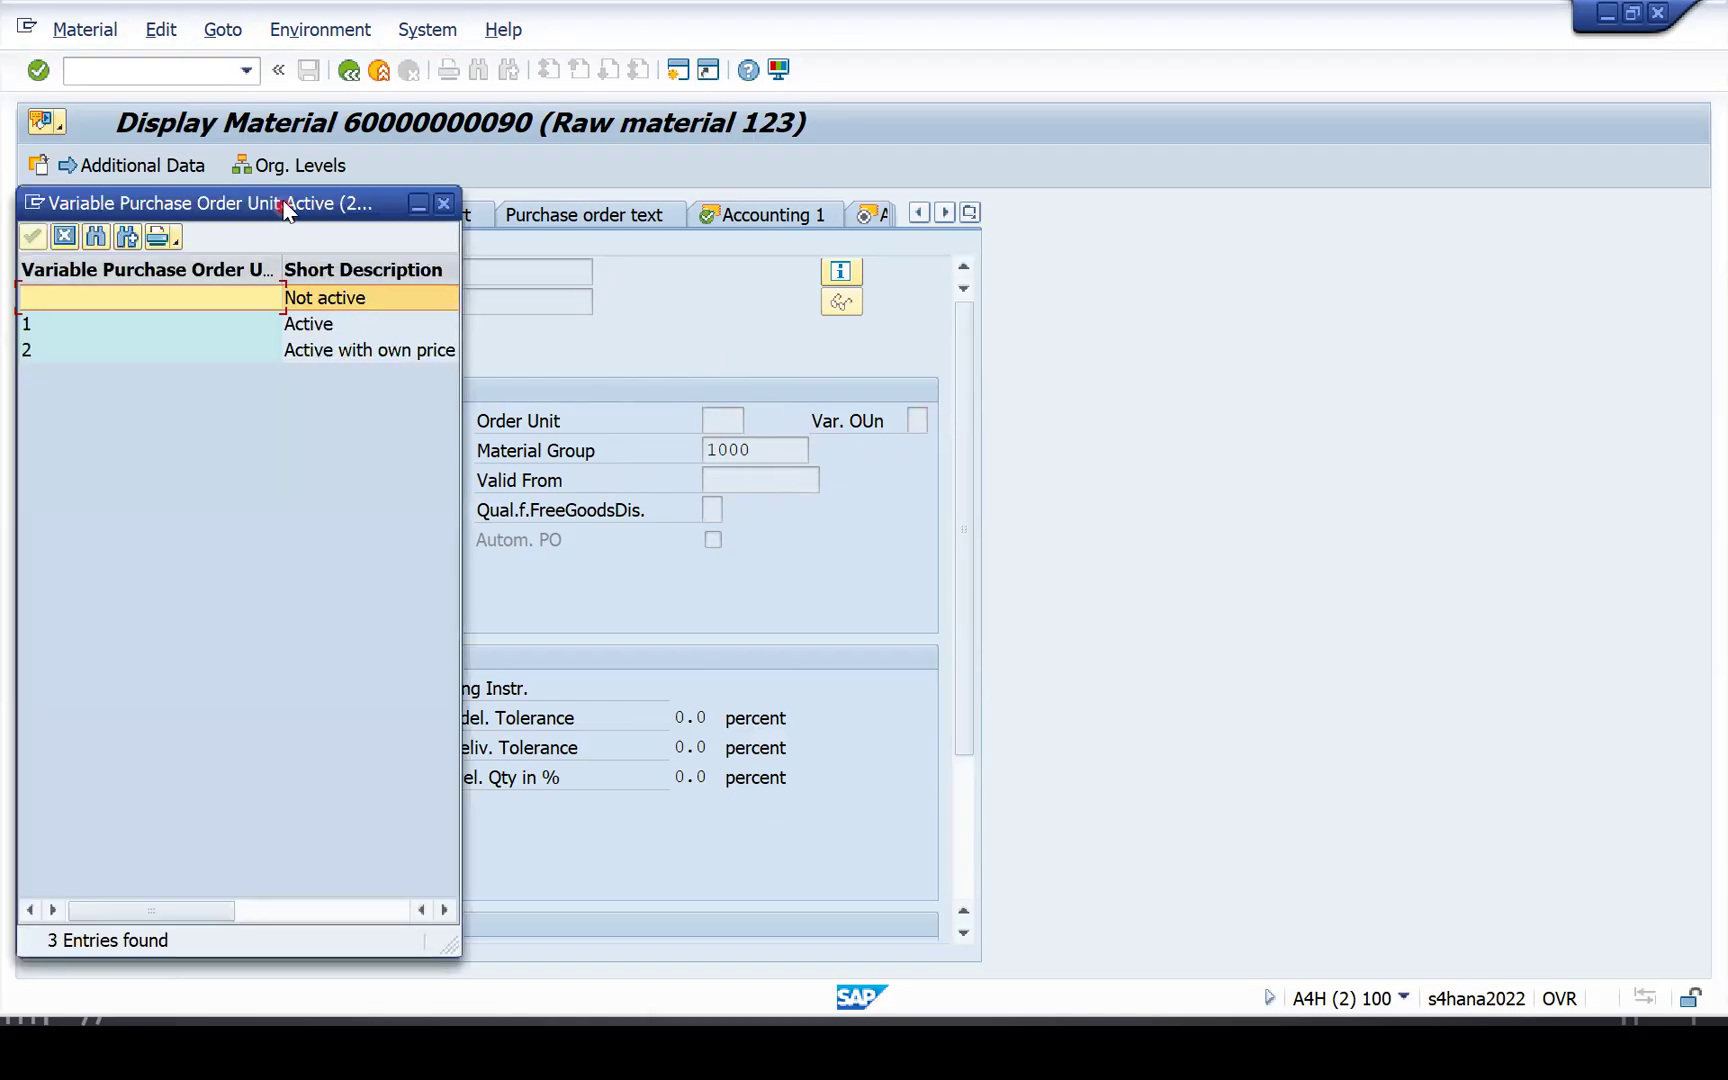
{"action": "left_click_drag", "start_coordinate": [284, 207], "coordinate": [1164, 264]}
{"action": "left_click", "coordinate": [1324, 264]}
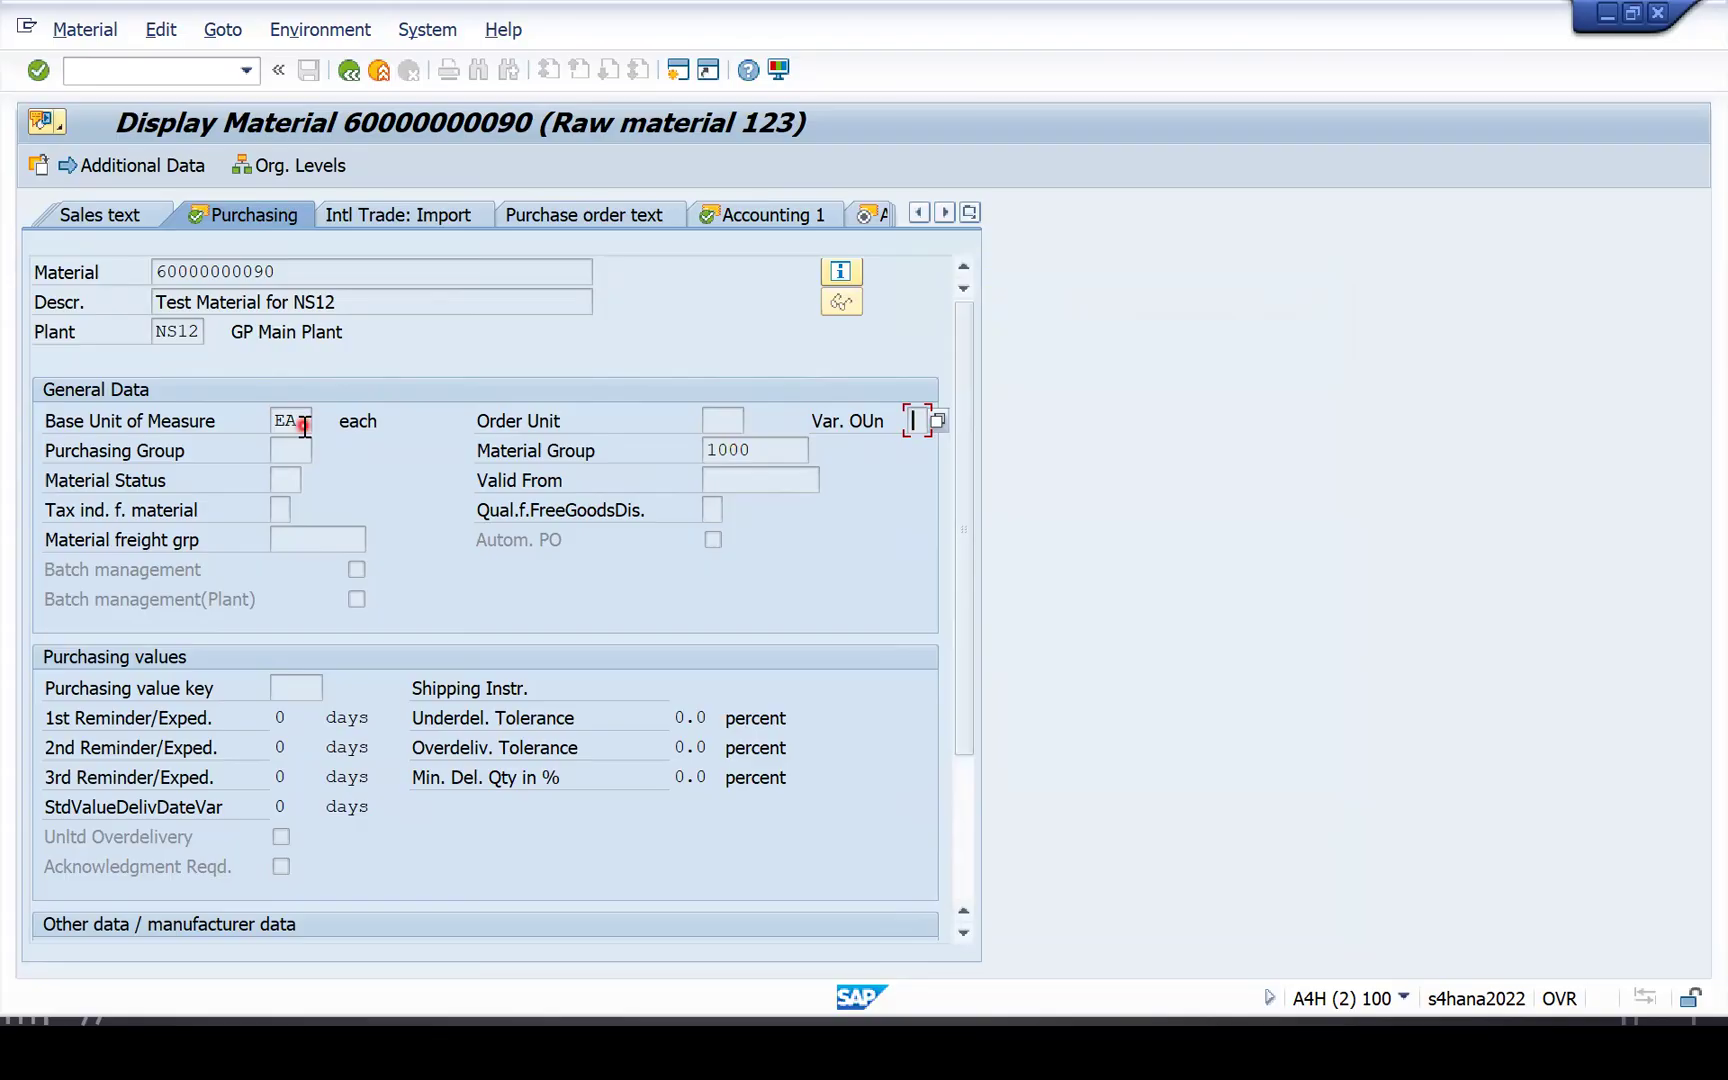
Confirm the Order Unit field is empty while the base unit is EA.
{"action": "left_click", "coordinate": [717, 421]}
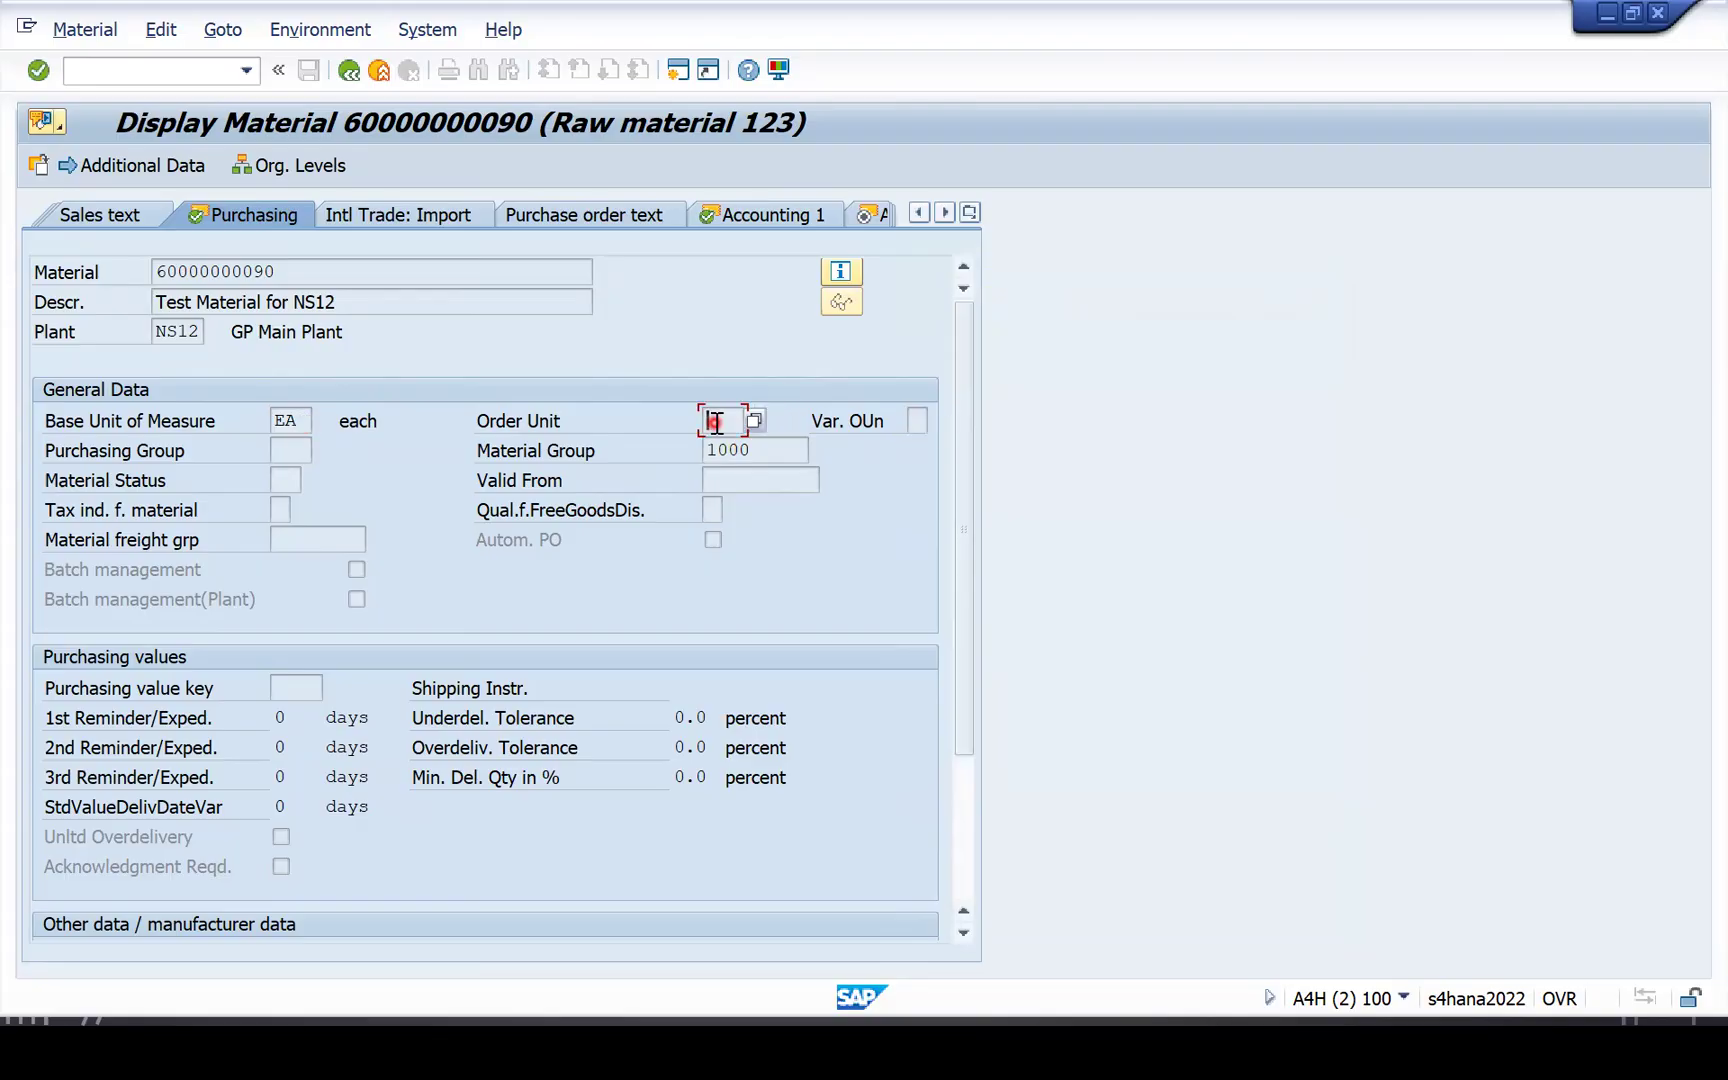
{"action": "left_click", "coordinate": [896, 425]}
{"action": "key", "text": "alt+Tab"}
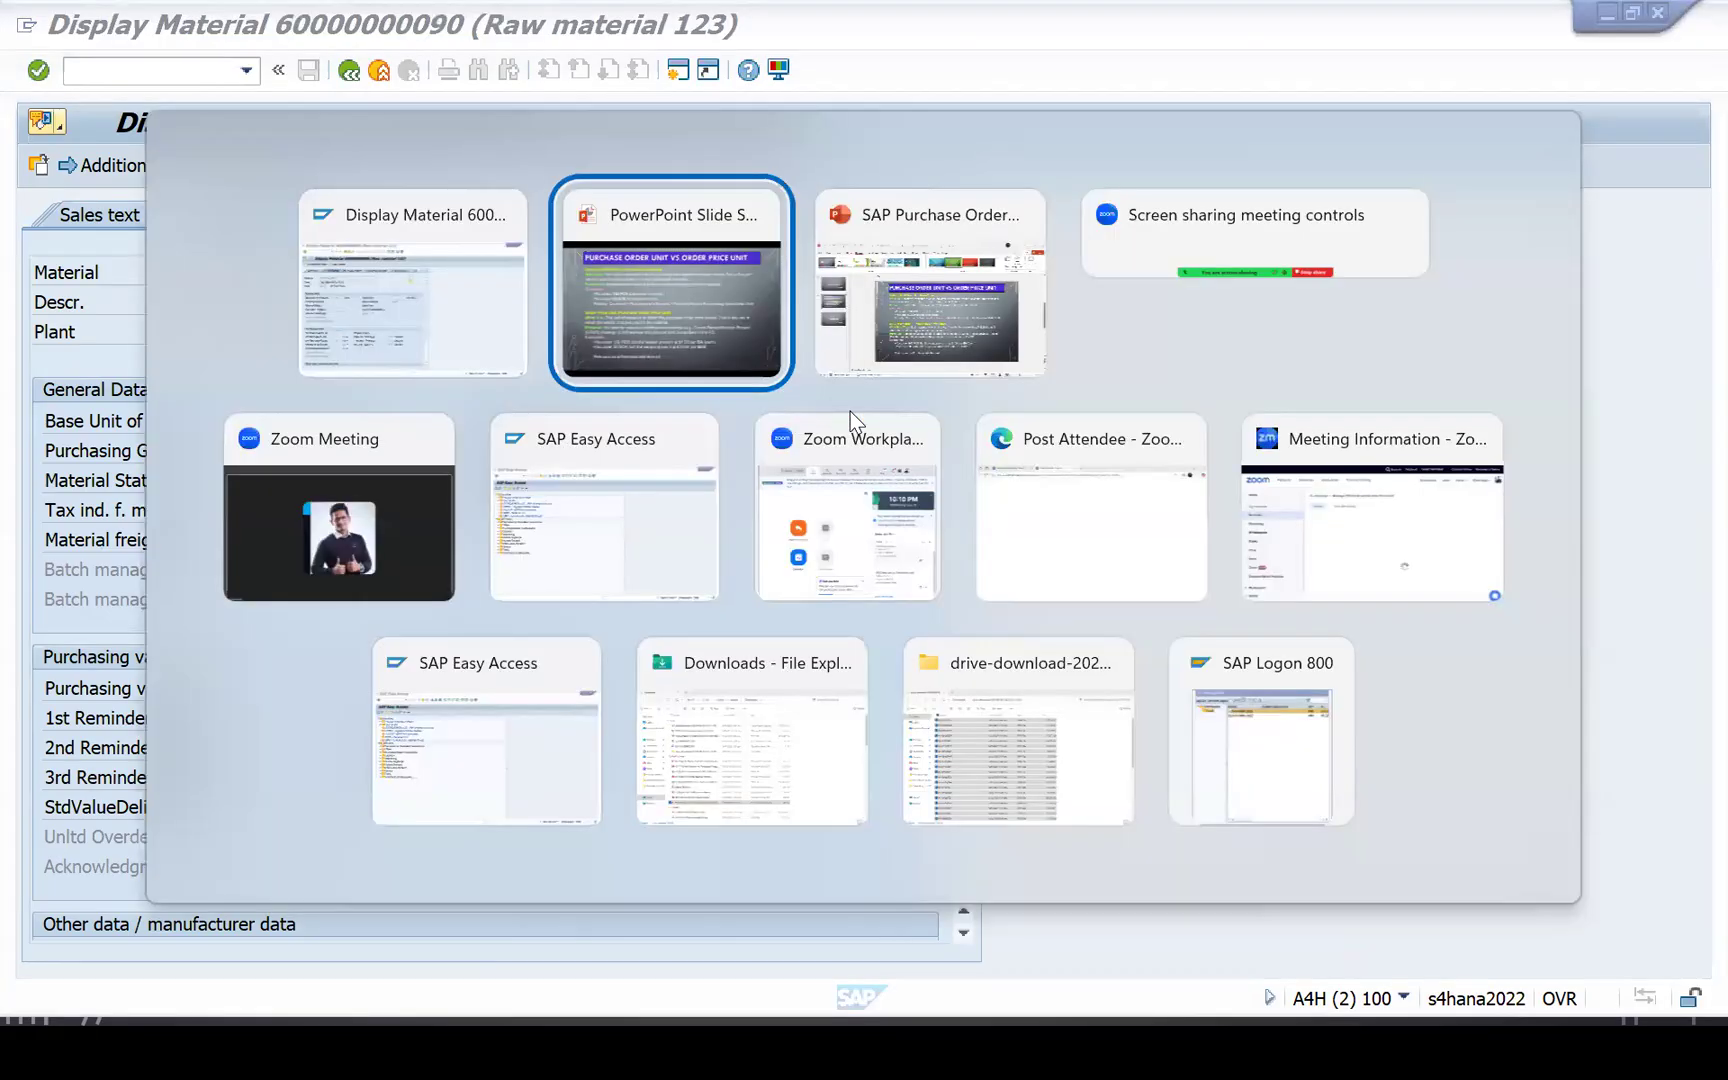
{"action": "key", "text": "Escape"}
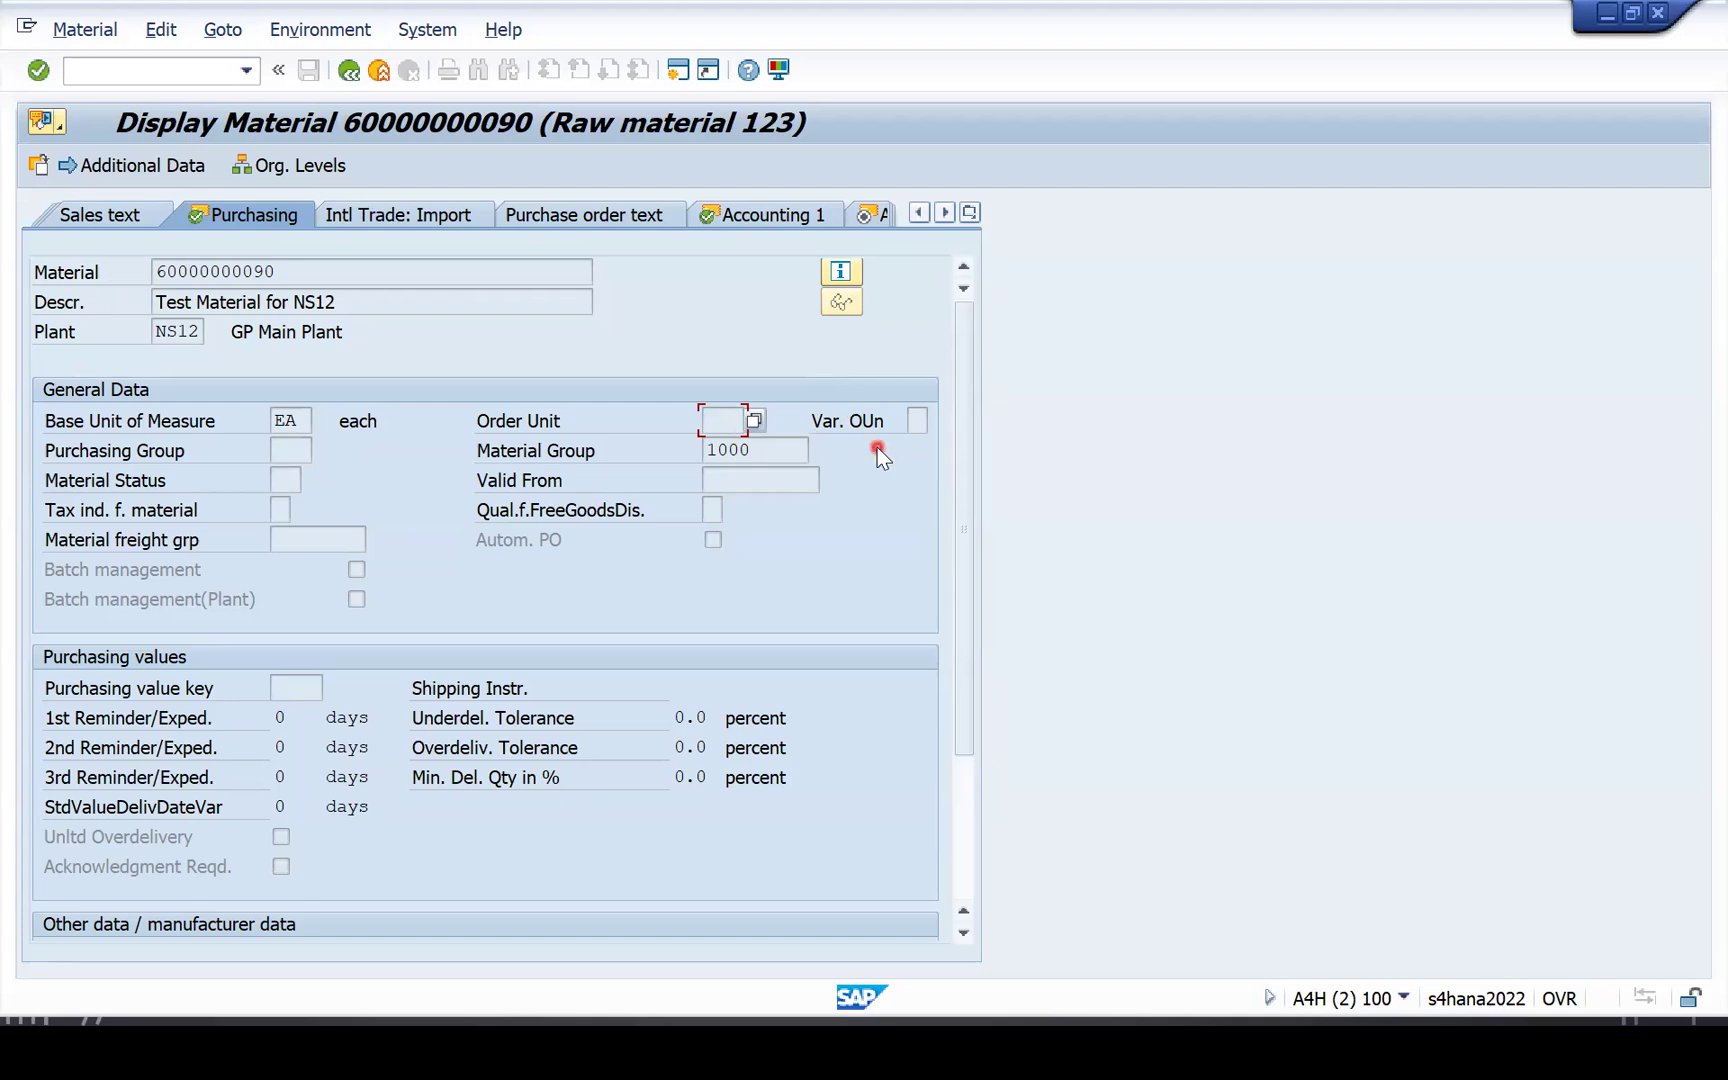
{"action": "left_click", "coordinate": [291, 423]}
{"action": "left_click", "coordinate": [736, 421]}
Note the EA base unit and empty Order Unit, then return to SAP Easy Access.
{"action": "left_click", "coordinate": [286, 420]}
{"action": "left_click", "coordinate": [738, 418]}
{"action": "left_click", "coordinate": [348, 70]}
{"action": "left_click", "coordinate": [348, 70]}
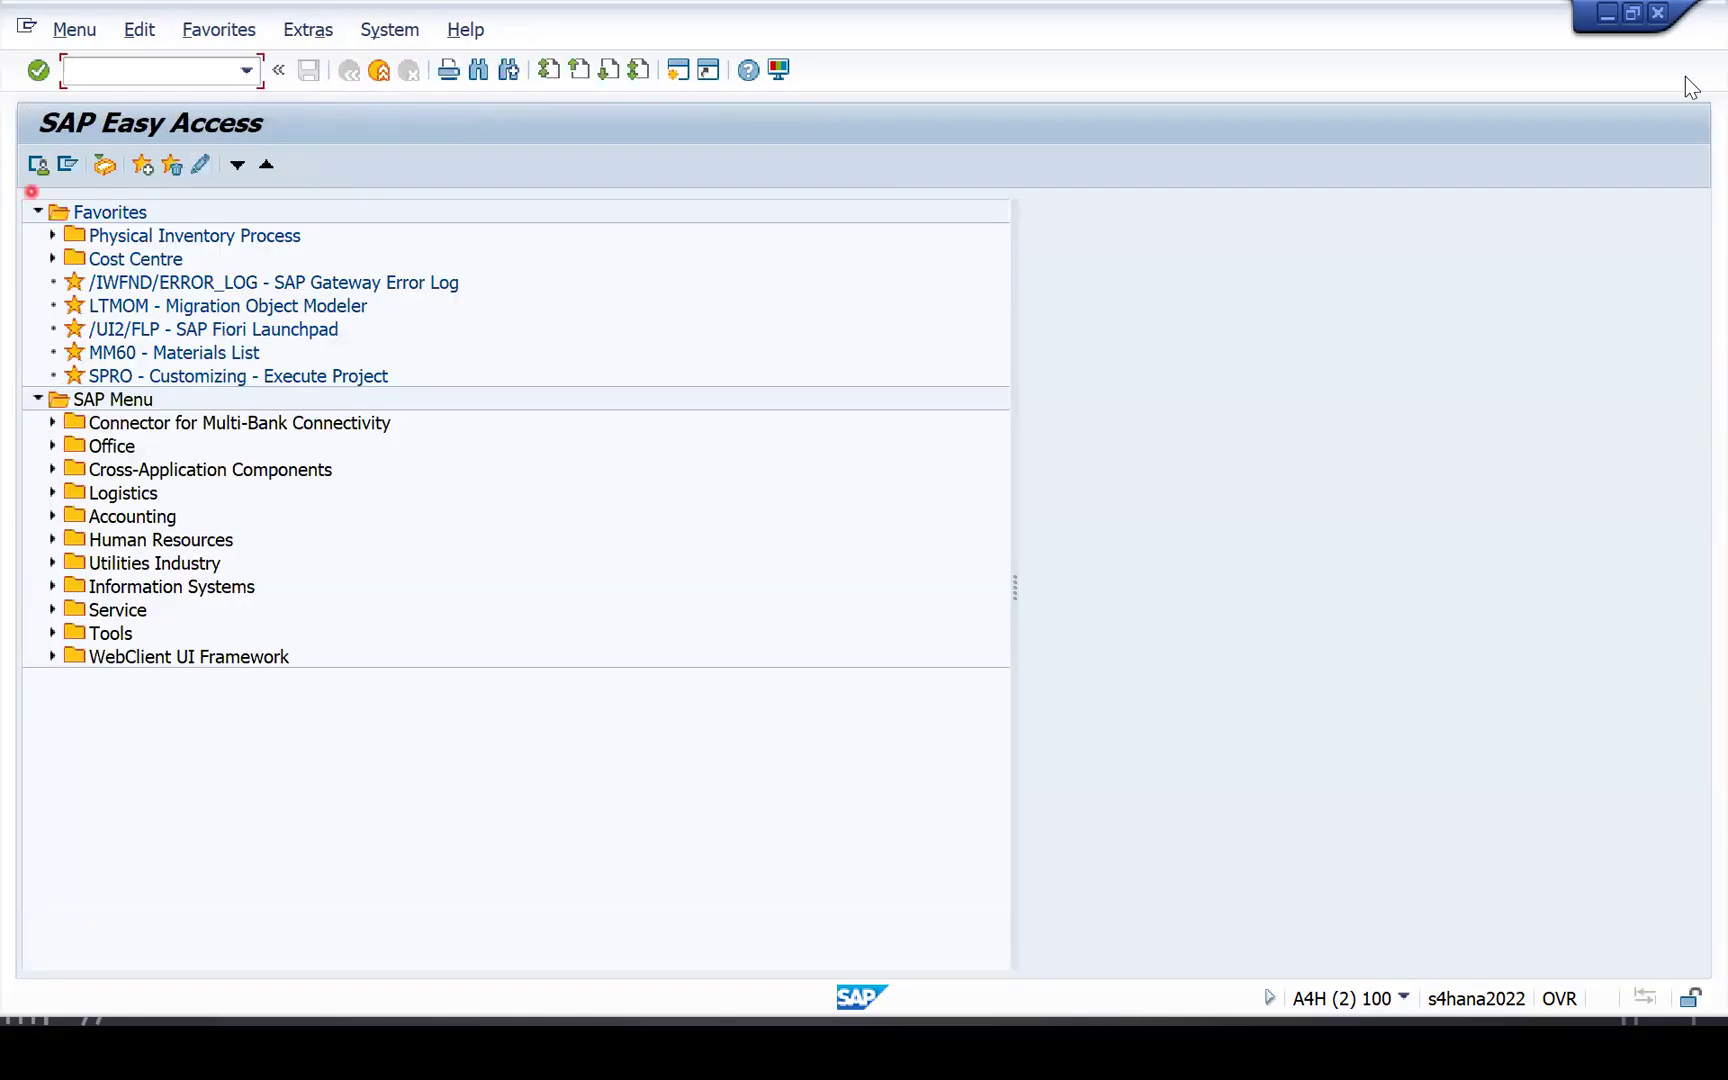
Run transaction /nme2n from the command field.
{"action": "left_click", "coordinate": [144, 75]}
{"action": "type", "text": "/nme2n"}
{"action": "key", "text": "Return"}
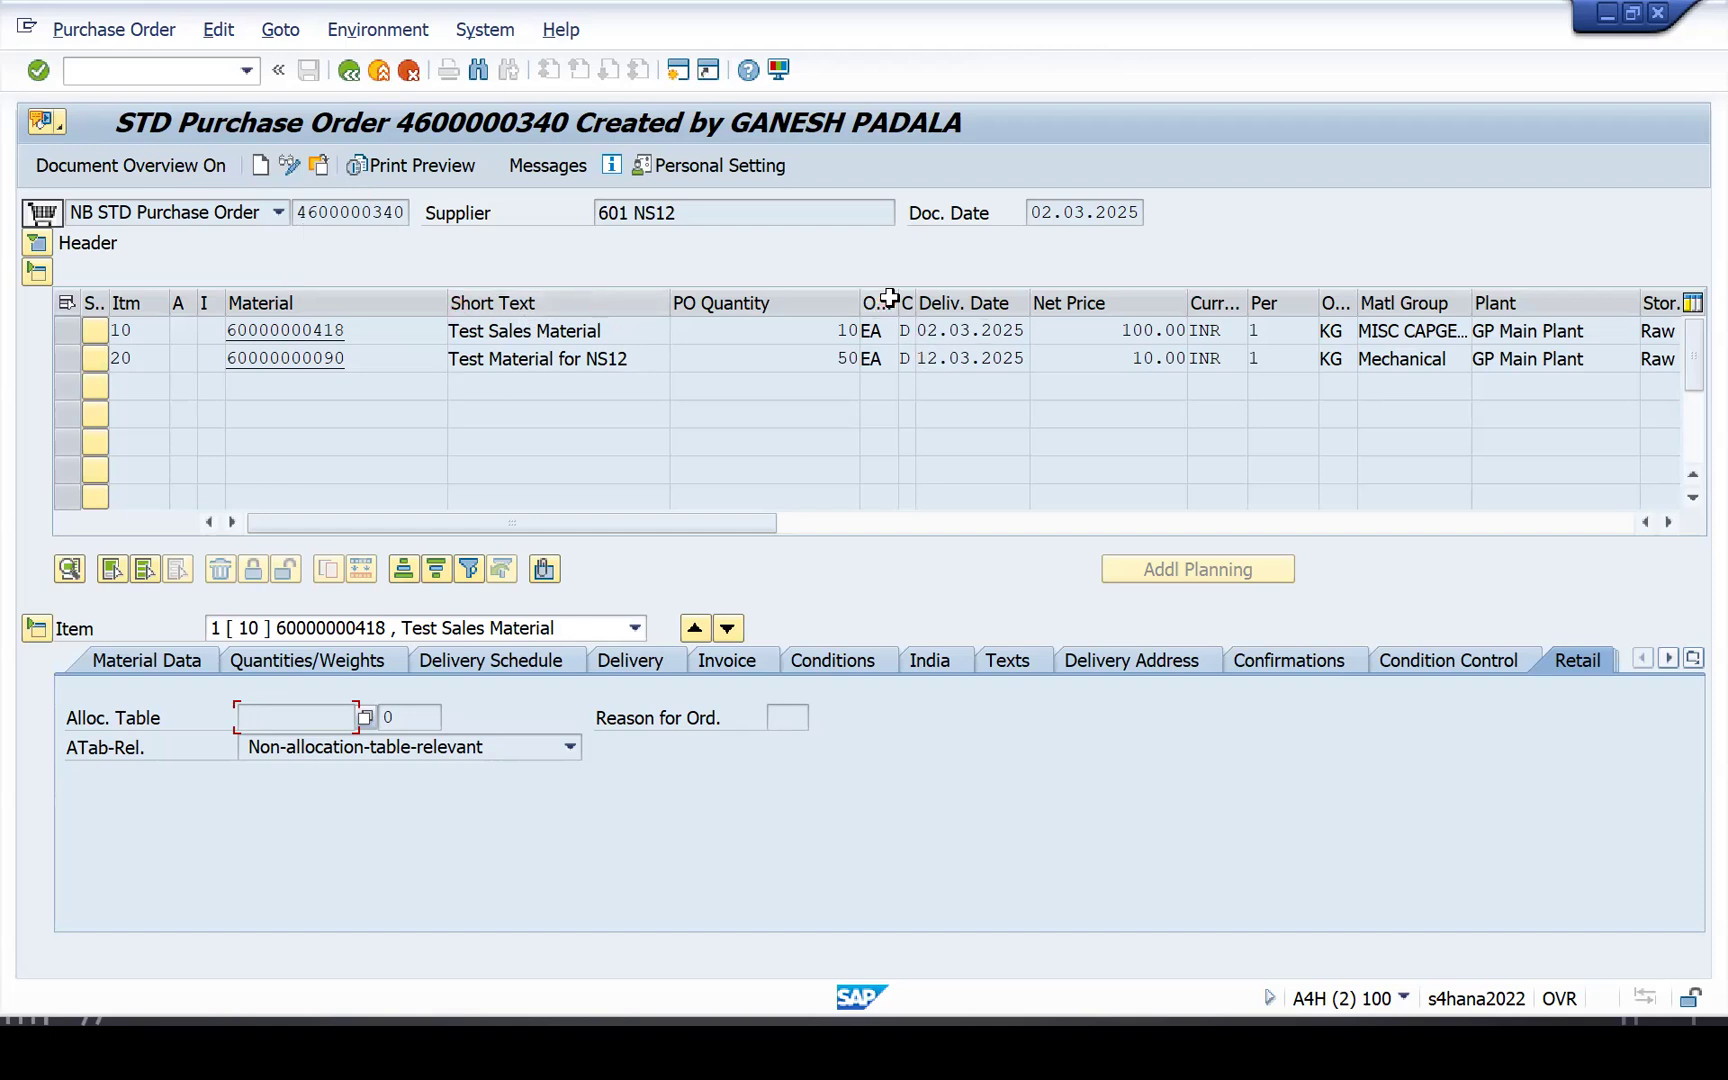
Resize the OUn column and widen the OPU column to reveal item 10's KG.
{"action": "left_click_drag", "start_coordinate": [898, 300], "coordinate": [1028, 300]}
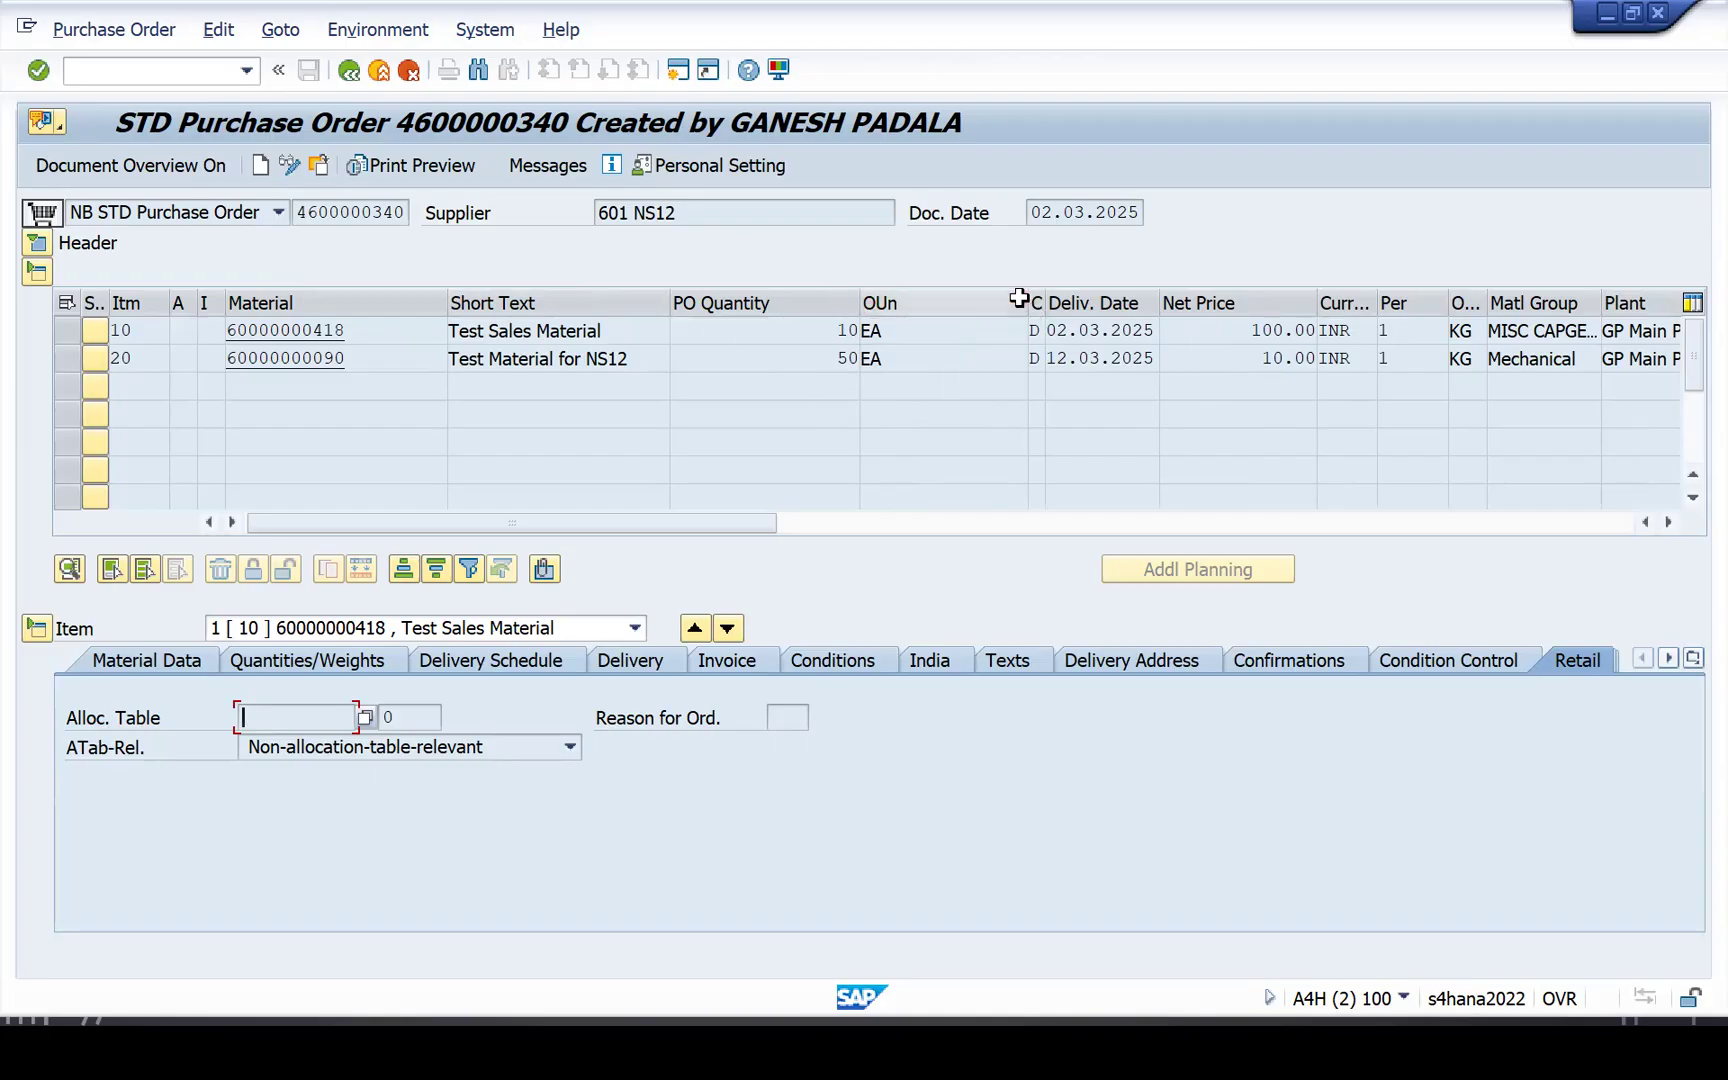
{"action": "left_click_drag", "start_coordinate": [1025, 298], "coordinate": [915, 302]}
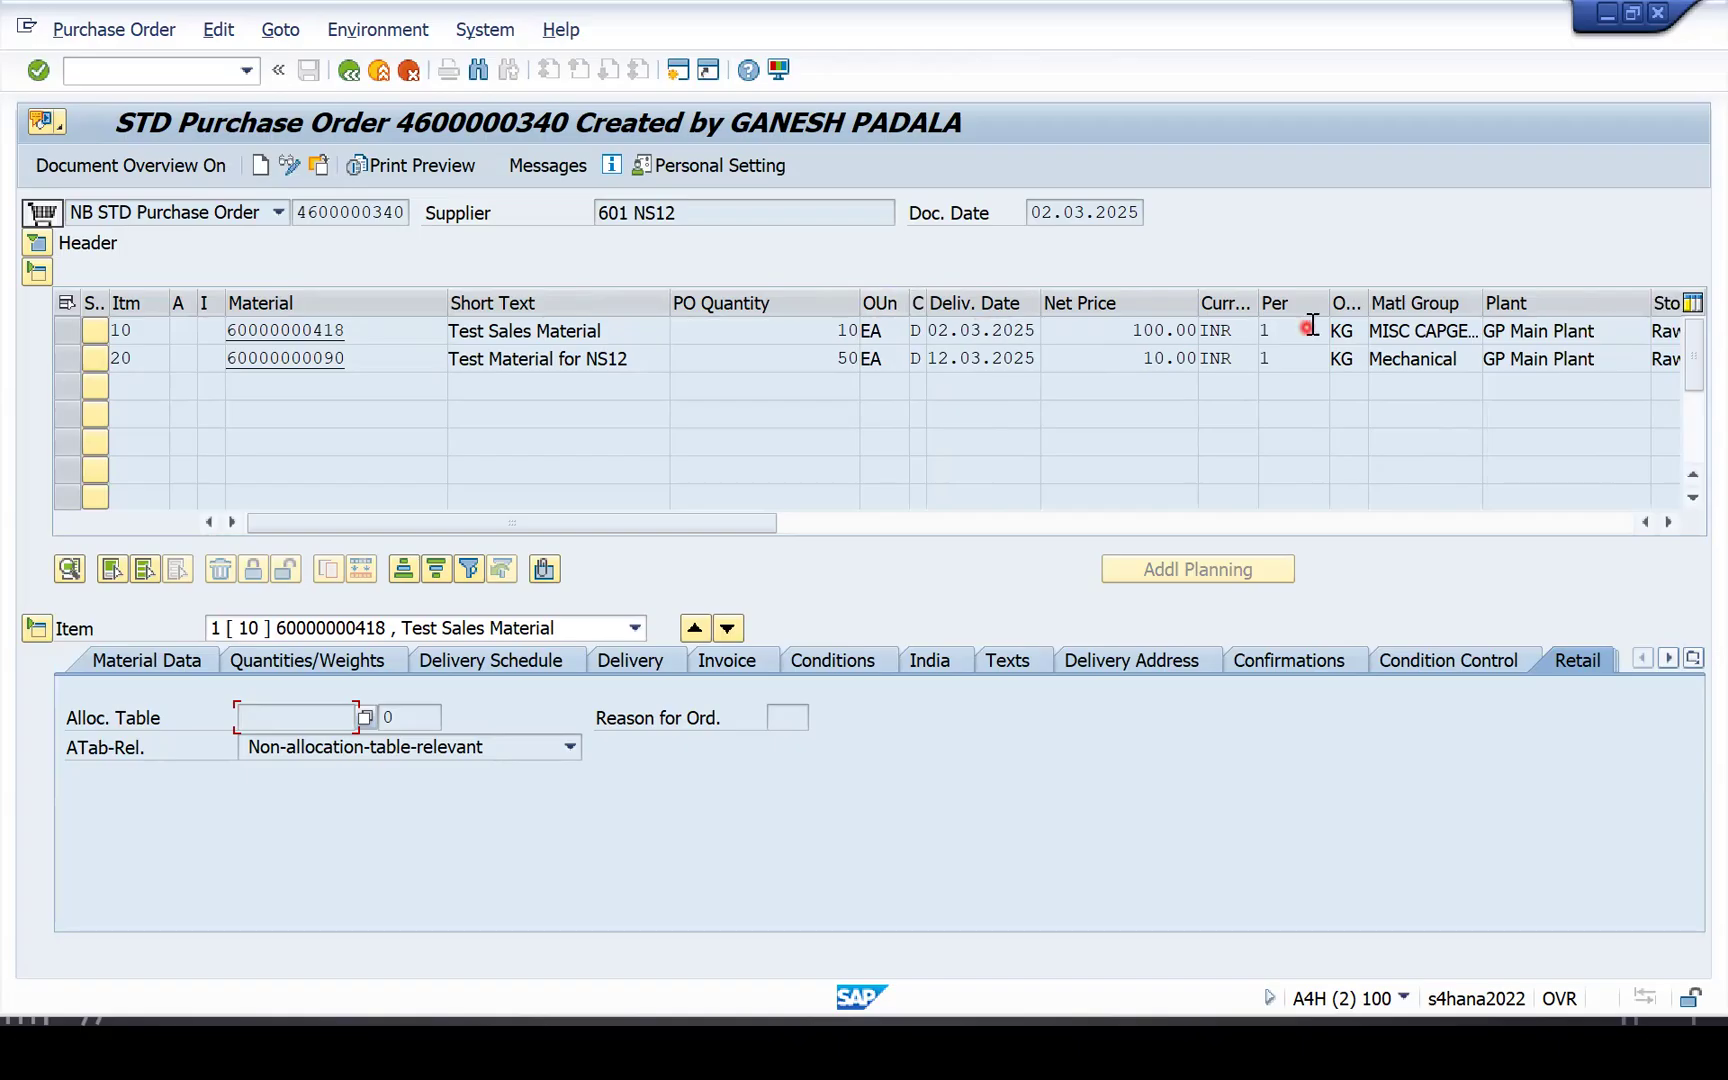
{"action": "left_click_drag", "start_coordinate": [1366, 298], "coordinate": [1487, 300]}
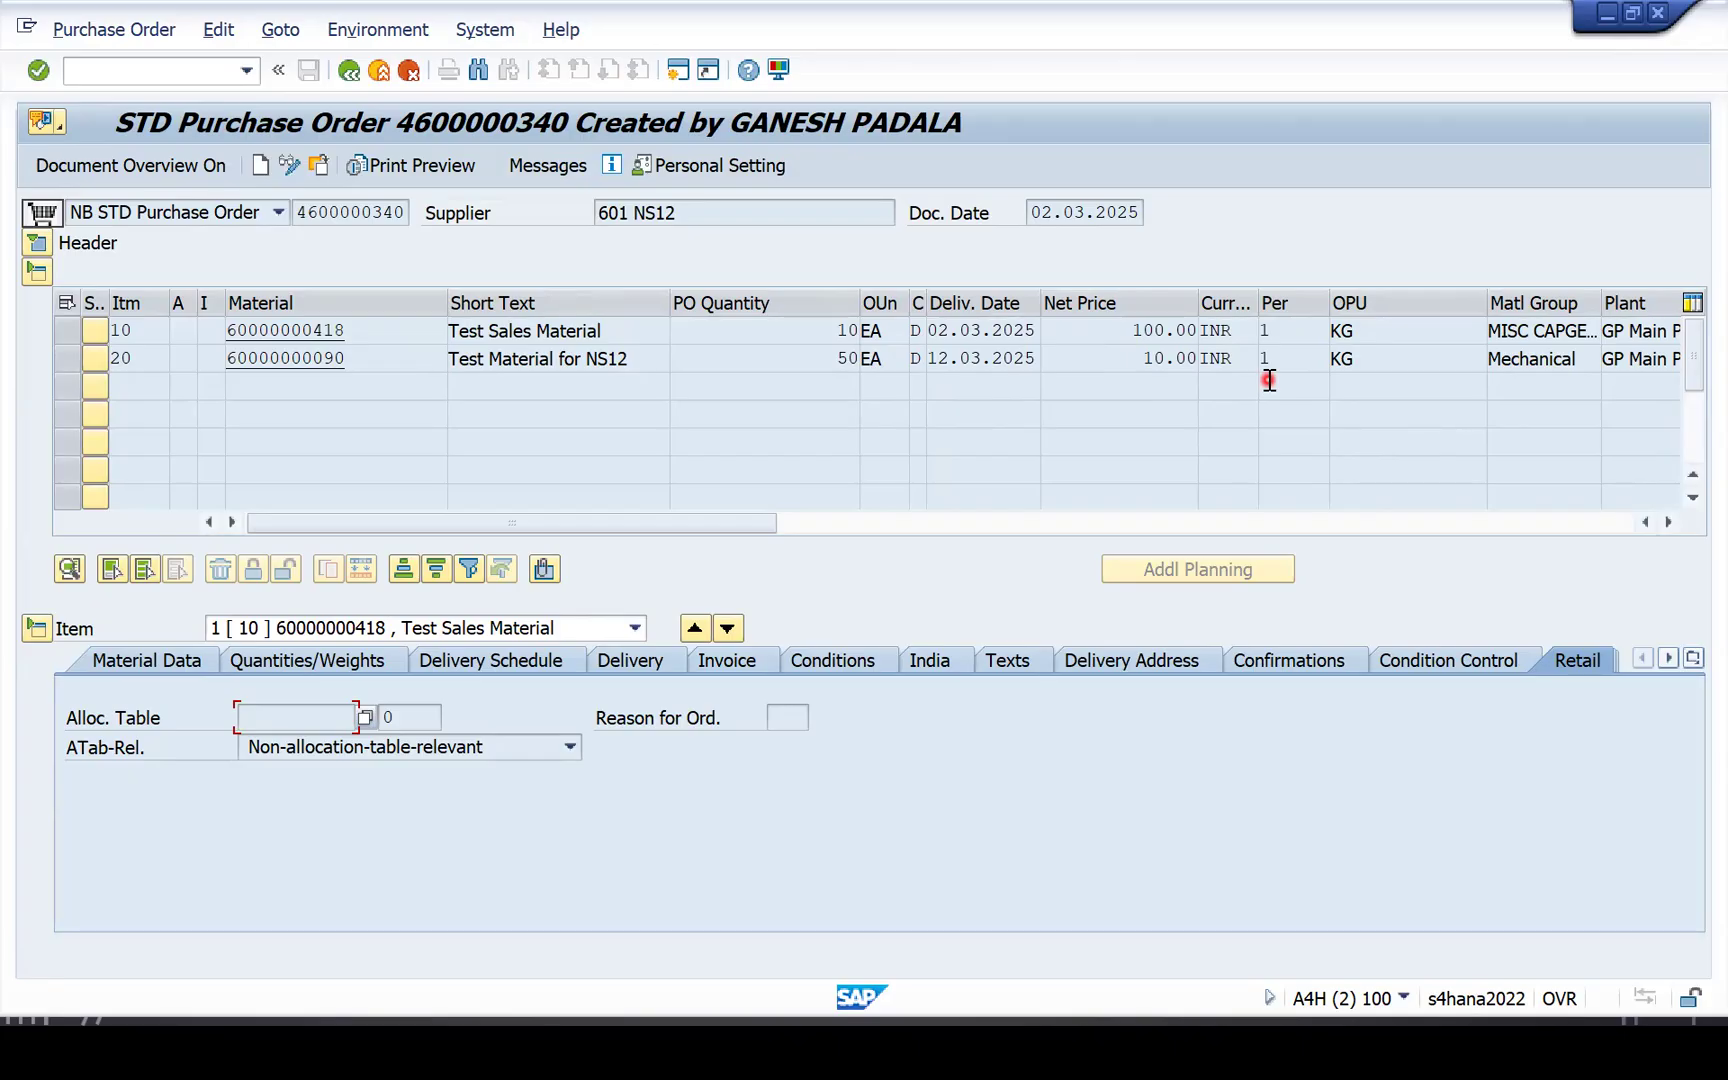
{"action": "left_click", "coordinate": [1374, 334]}
Start transaction ME12 to change a purchasing info record.
{"action": "left_click", "coordinate": [153, 70]}
{"action": "type", "text": "/nme"}
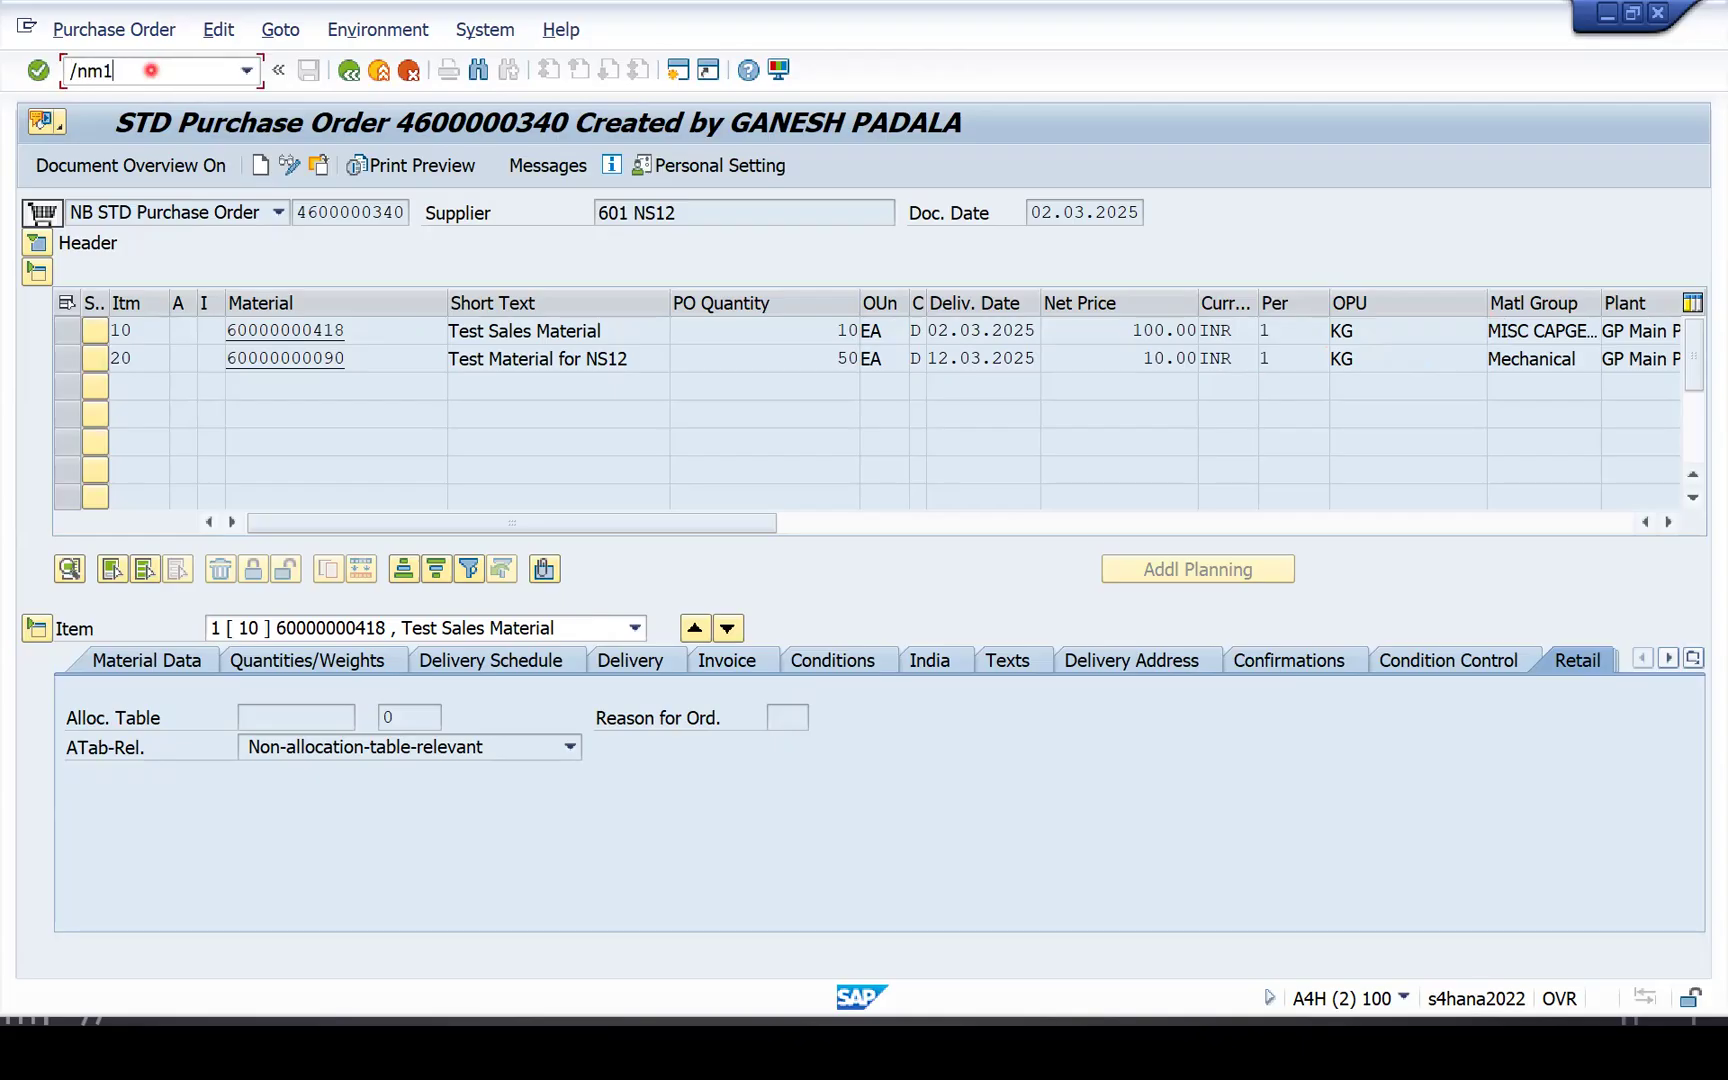
{"action": "key", "text": "BackSpace"}
{"action": "type", "text": "e12"}
{"action": "key", "text": "Return"}
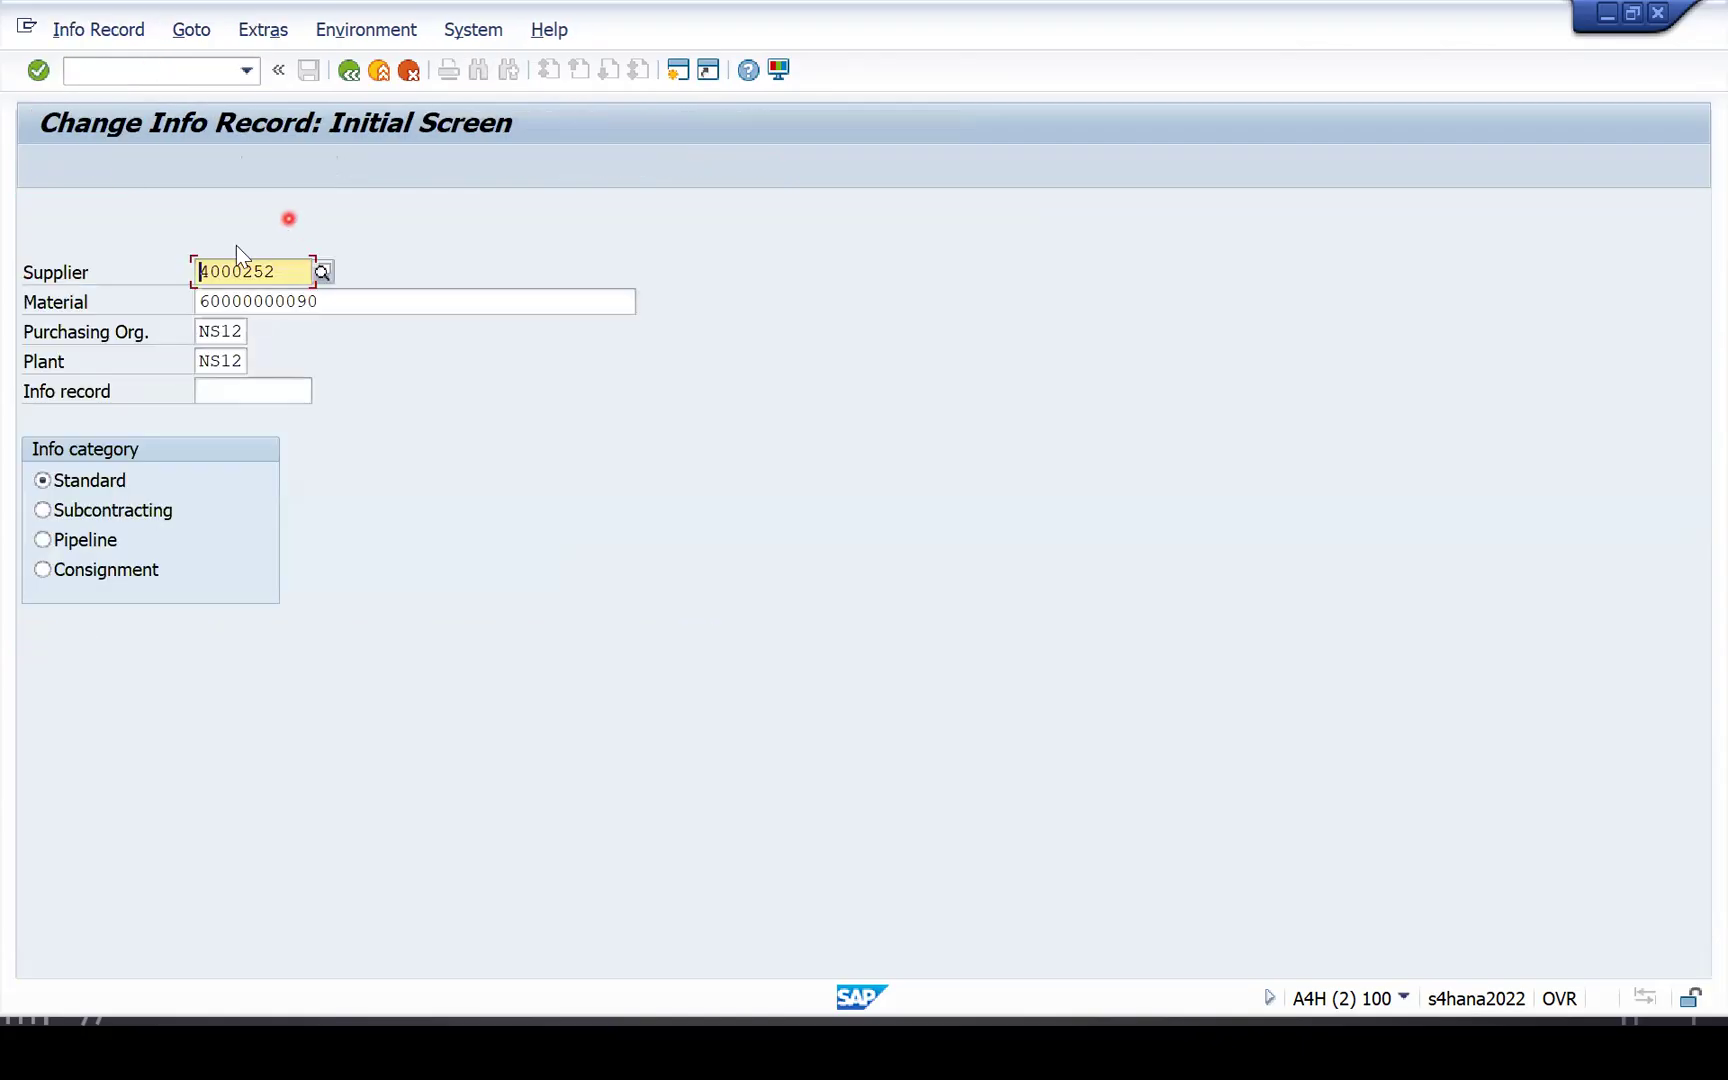
{"action": "key", "text": "Home"}
{"action": "left_click", "coordinate": [285, 271]}
{"action": "left_click", "coordinate": [322, 301]}
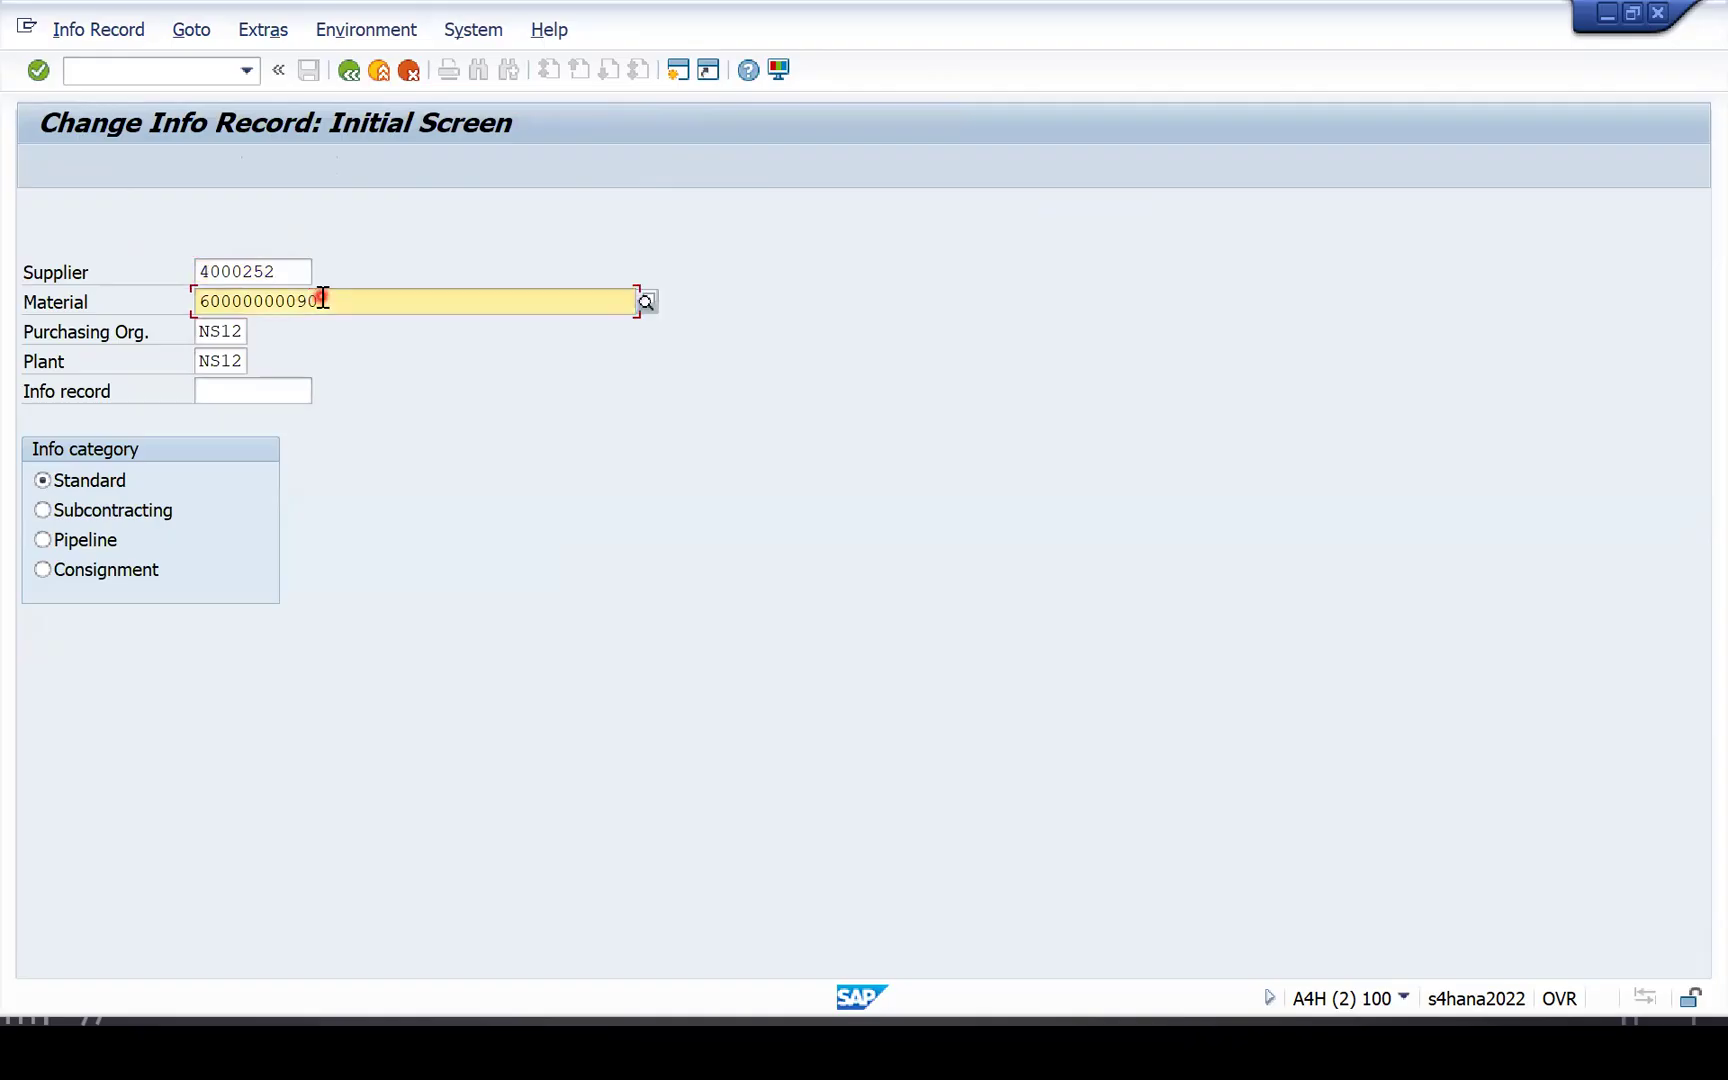
{"action": "left_click", "coordinate": [243, 333]}
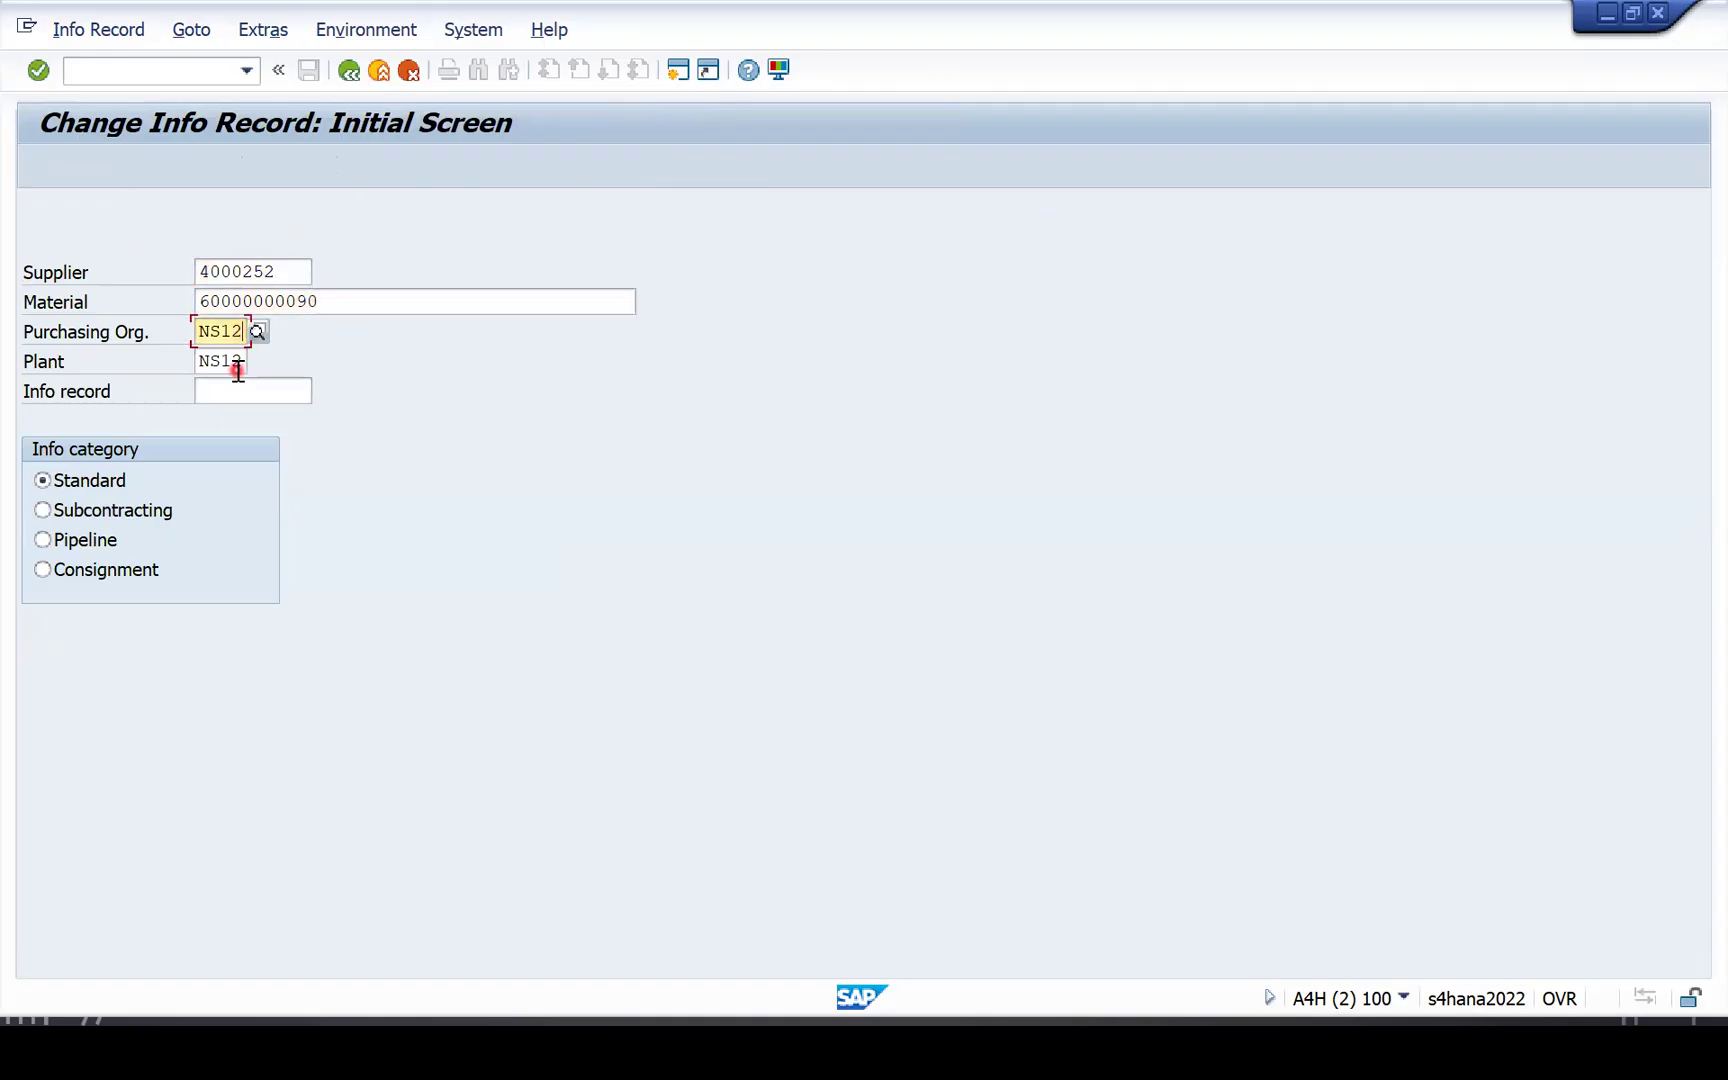
{"action": "key", "text": "Return"}
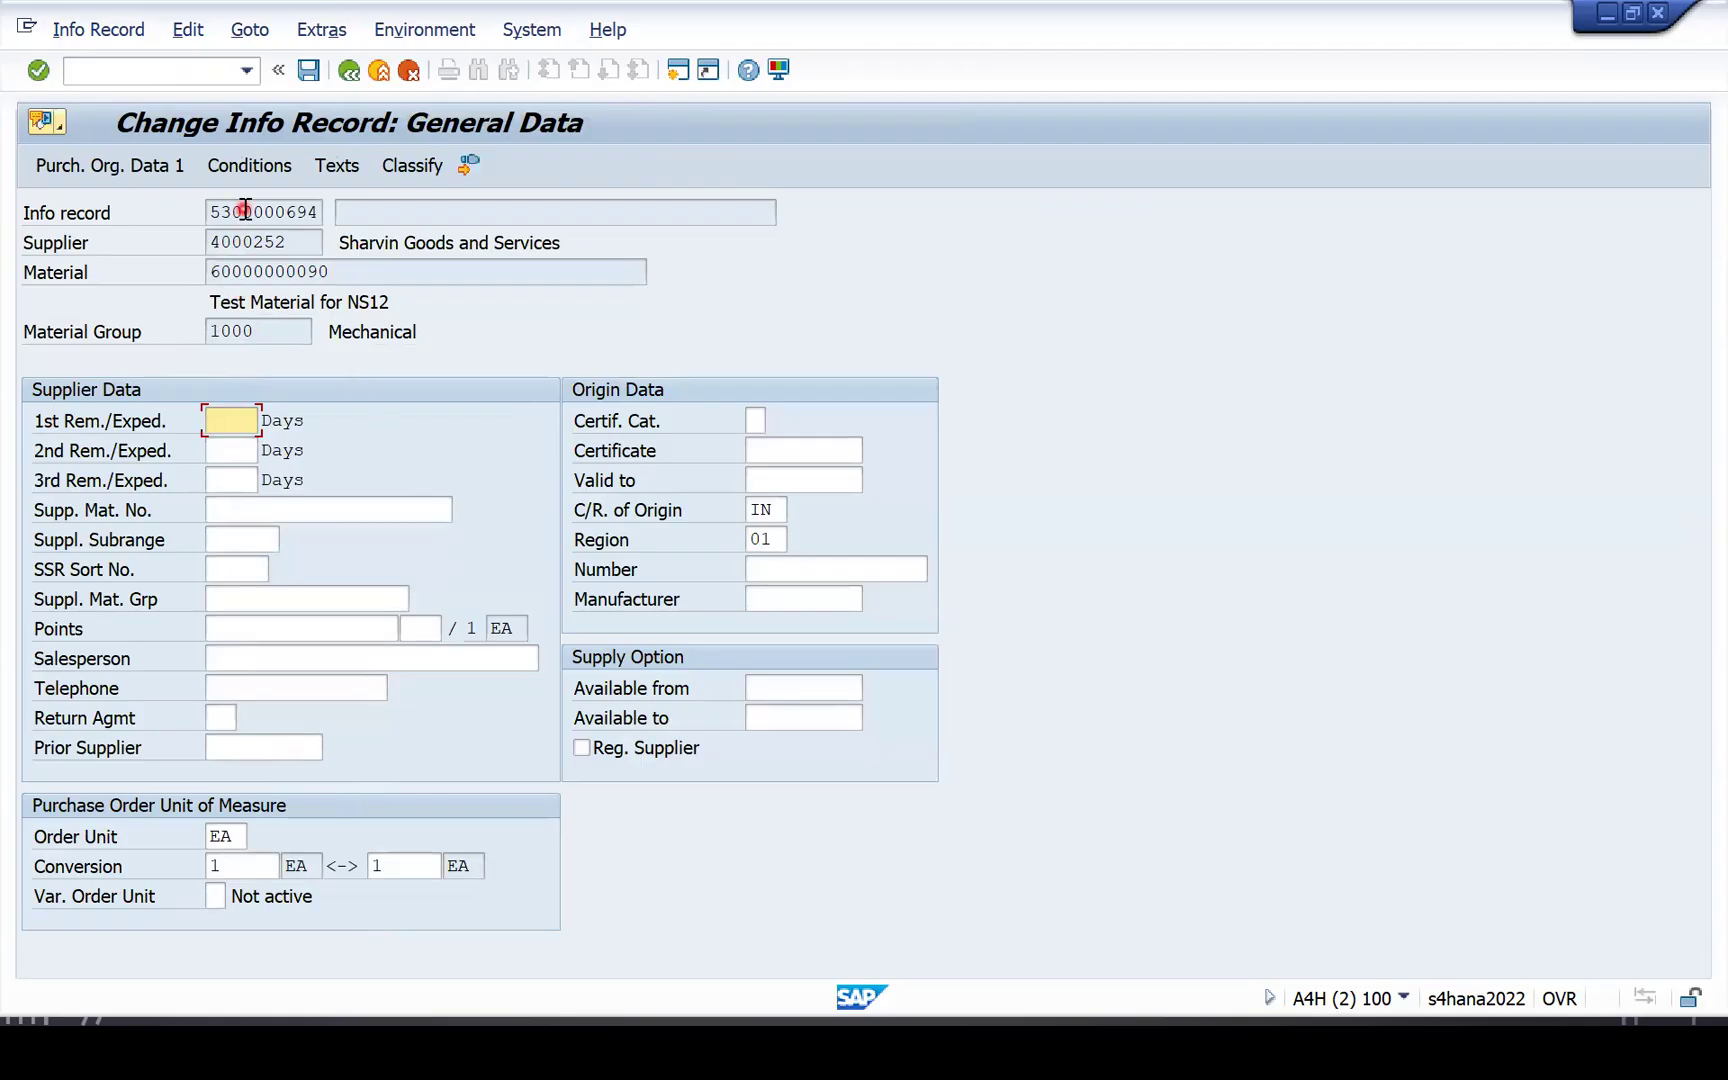
{"action": "key", "text": "Return"}
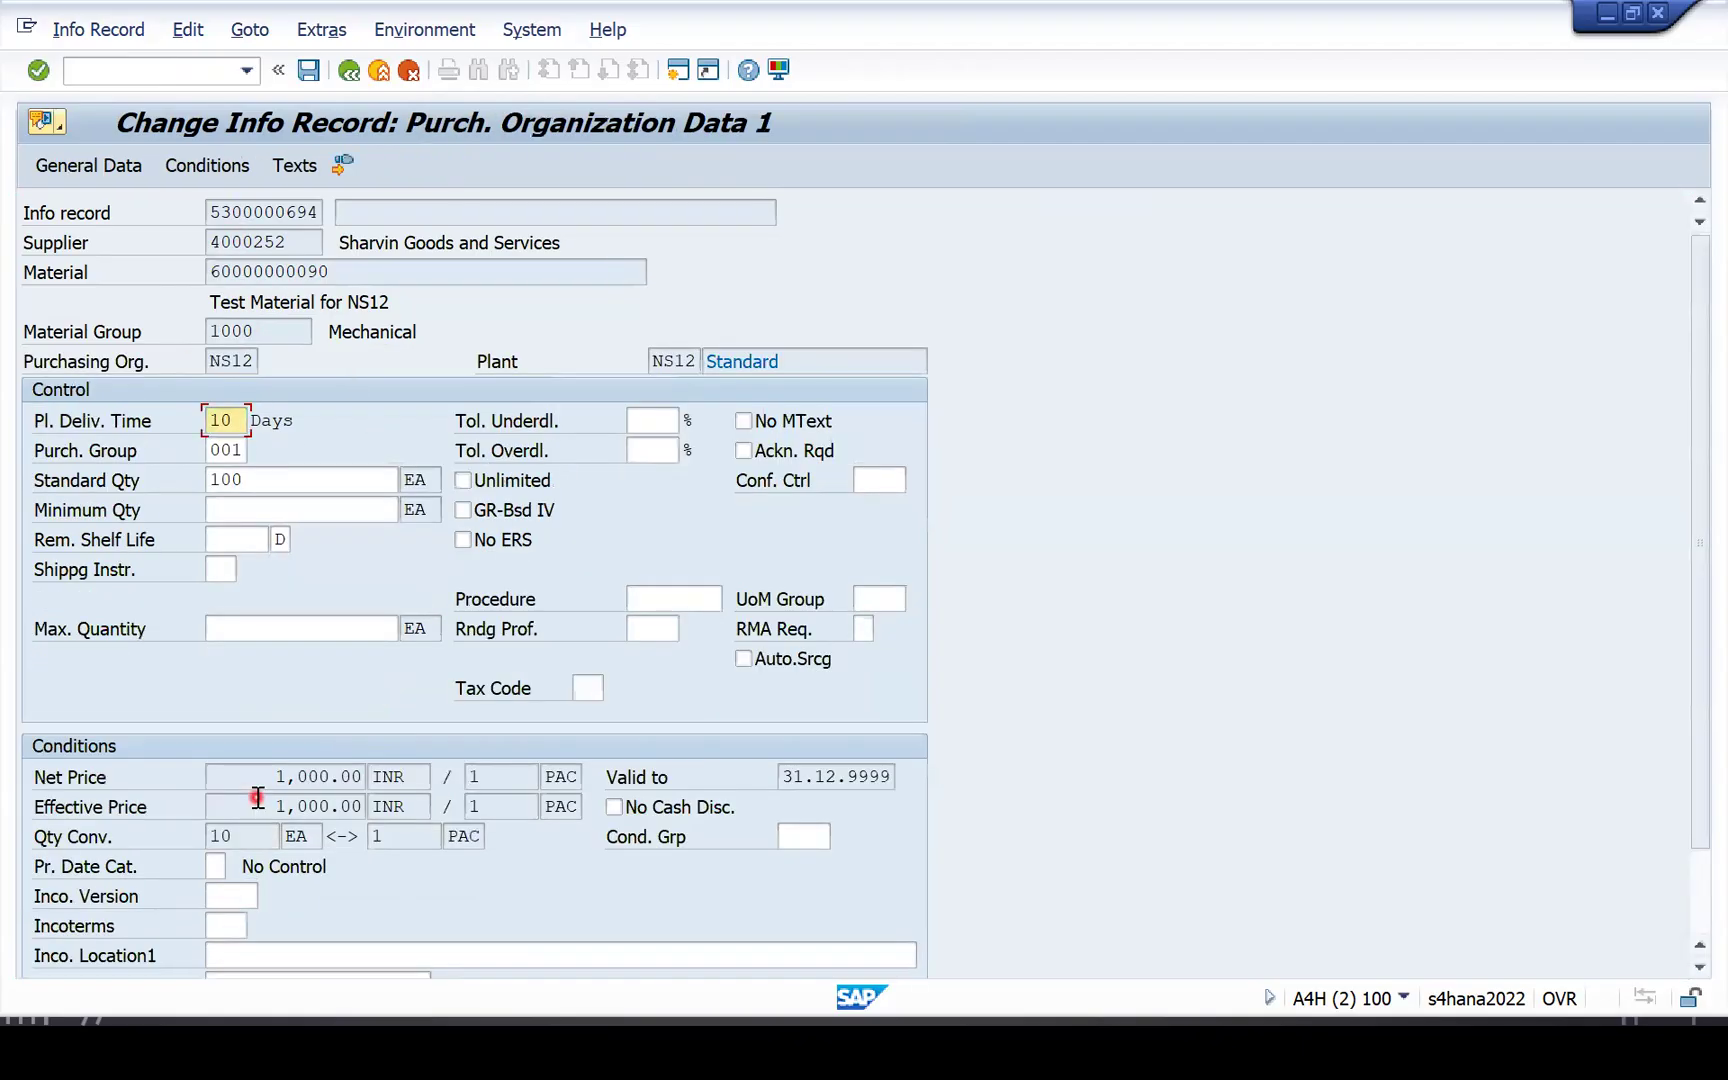
{"action": "left_click", "coordinate": [218, 166]}
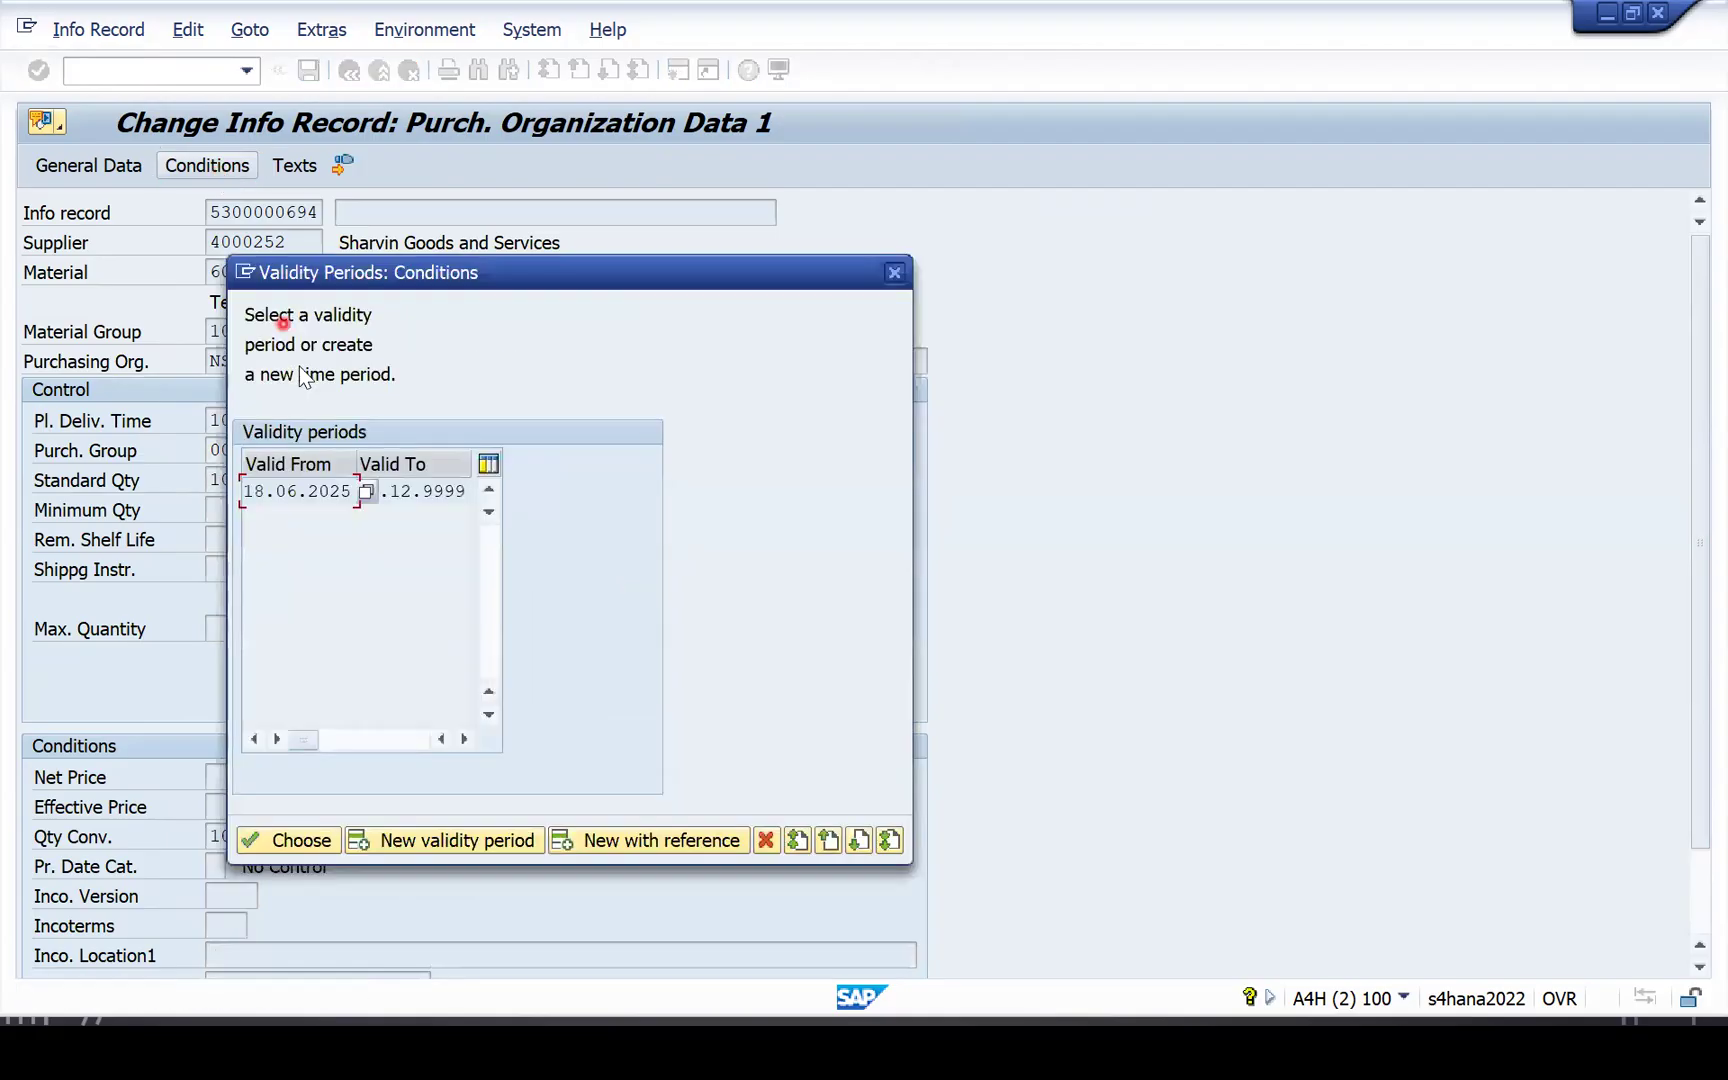
{"action": "double_click", "coordinate": [308, 494]}
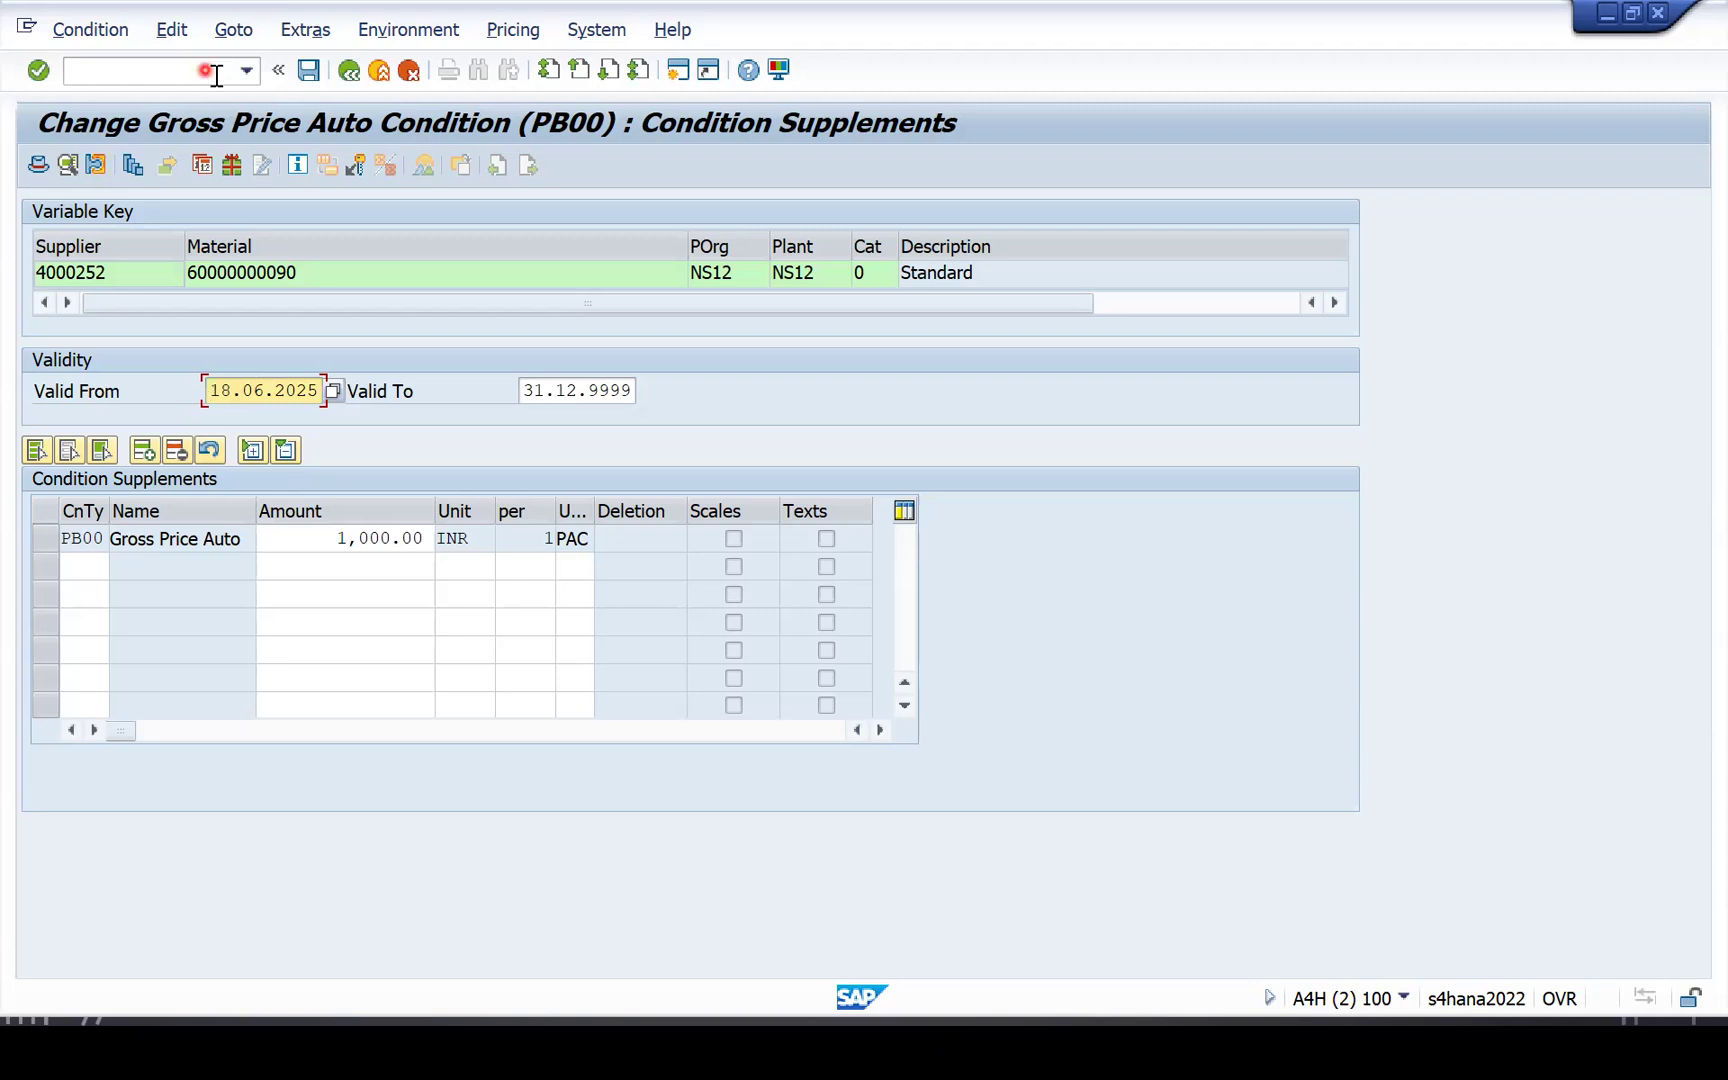
{"action": "left_click", "coordinate": [141, 66]}
Start a new info record via ME11, changing the supplier number's last digit to 1.
{"action": "type", "text": "/nme11"}
{"action": "key", "text": "Return"}
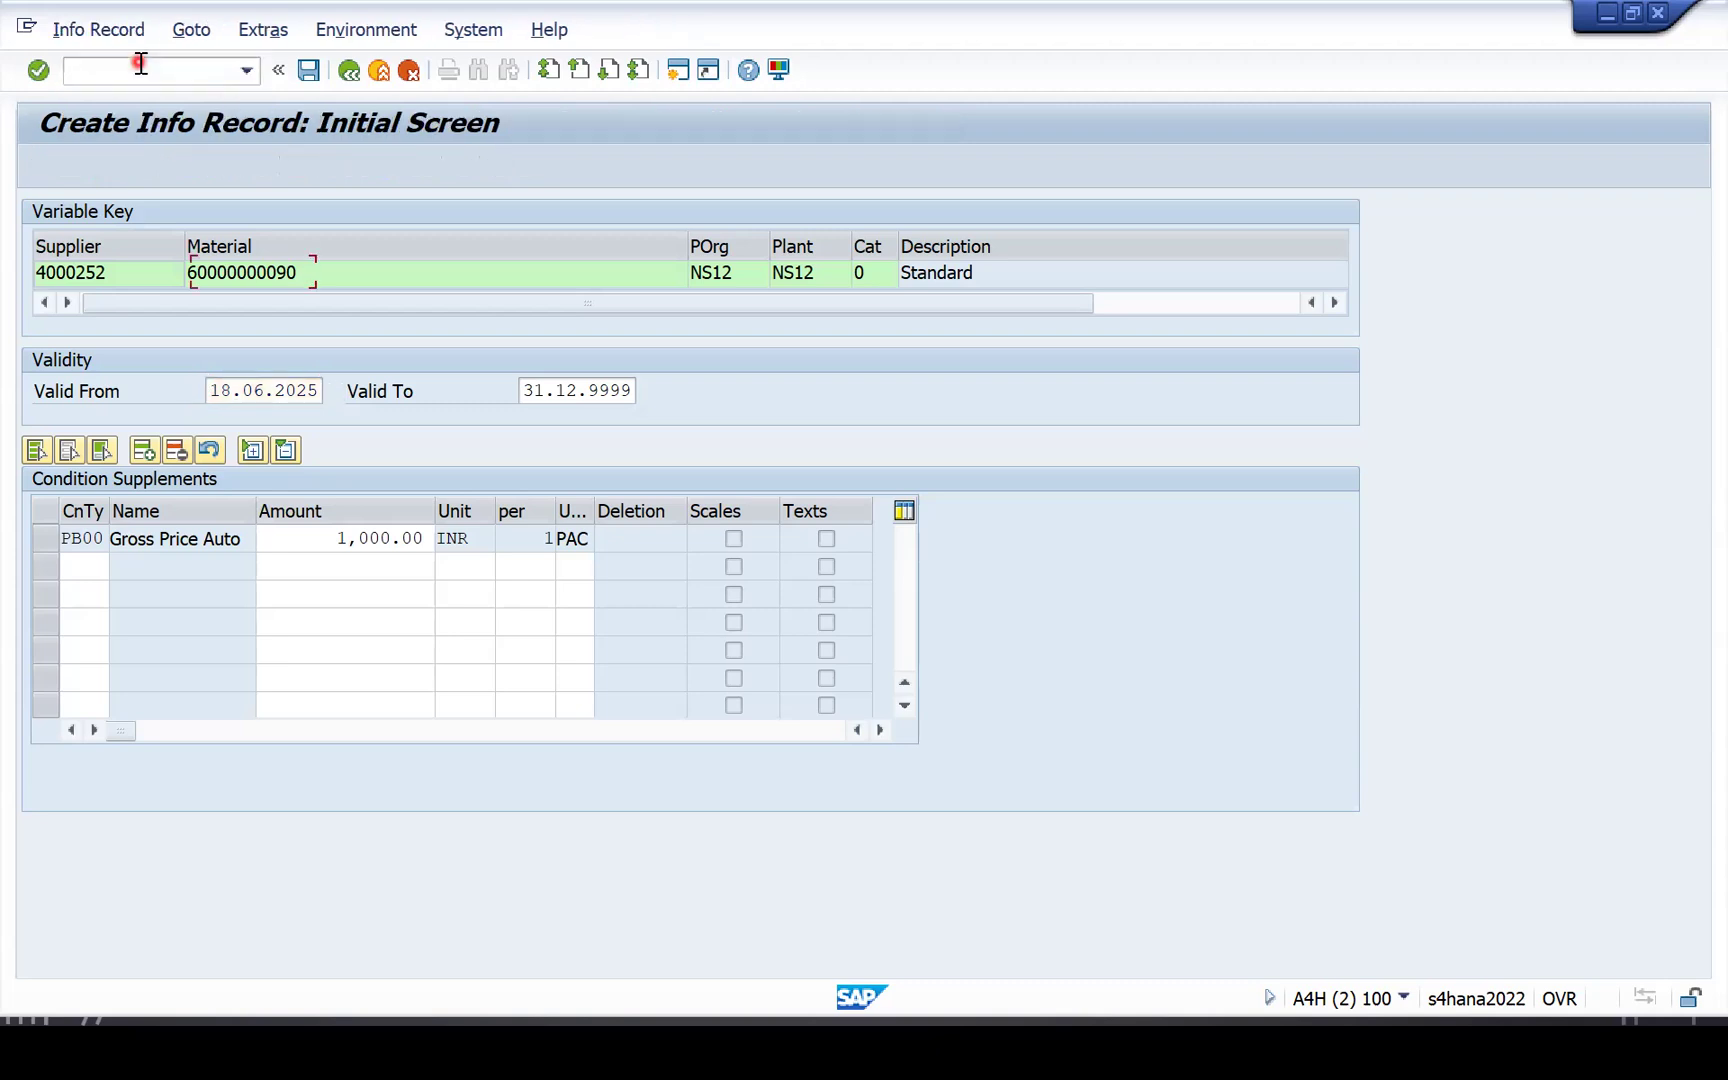
{"action": "left_click", "coordinate": [287, 273]}
{"action": "key", "text": "BackSpace"}
{"action": "type", "text": "1"}
{"action": "key", "text": "Tab"}
{"action": "key", "text": "Return"}
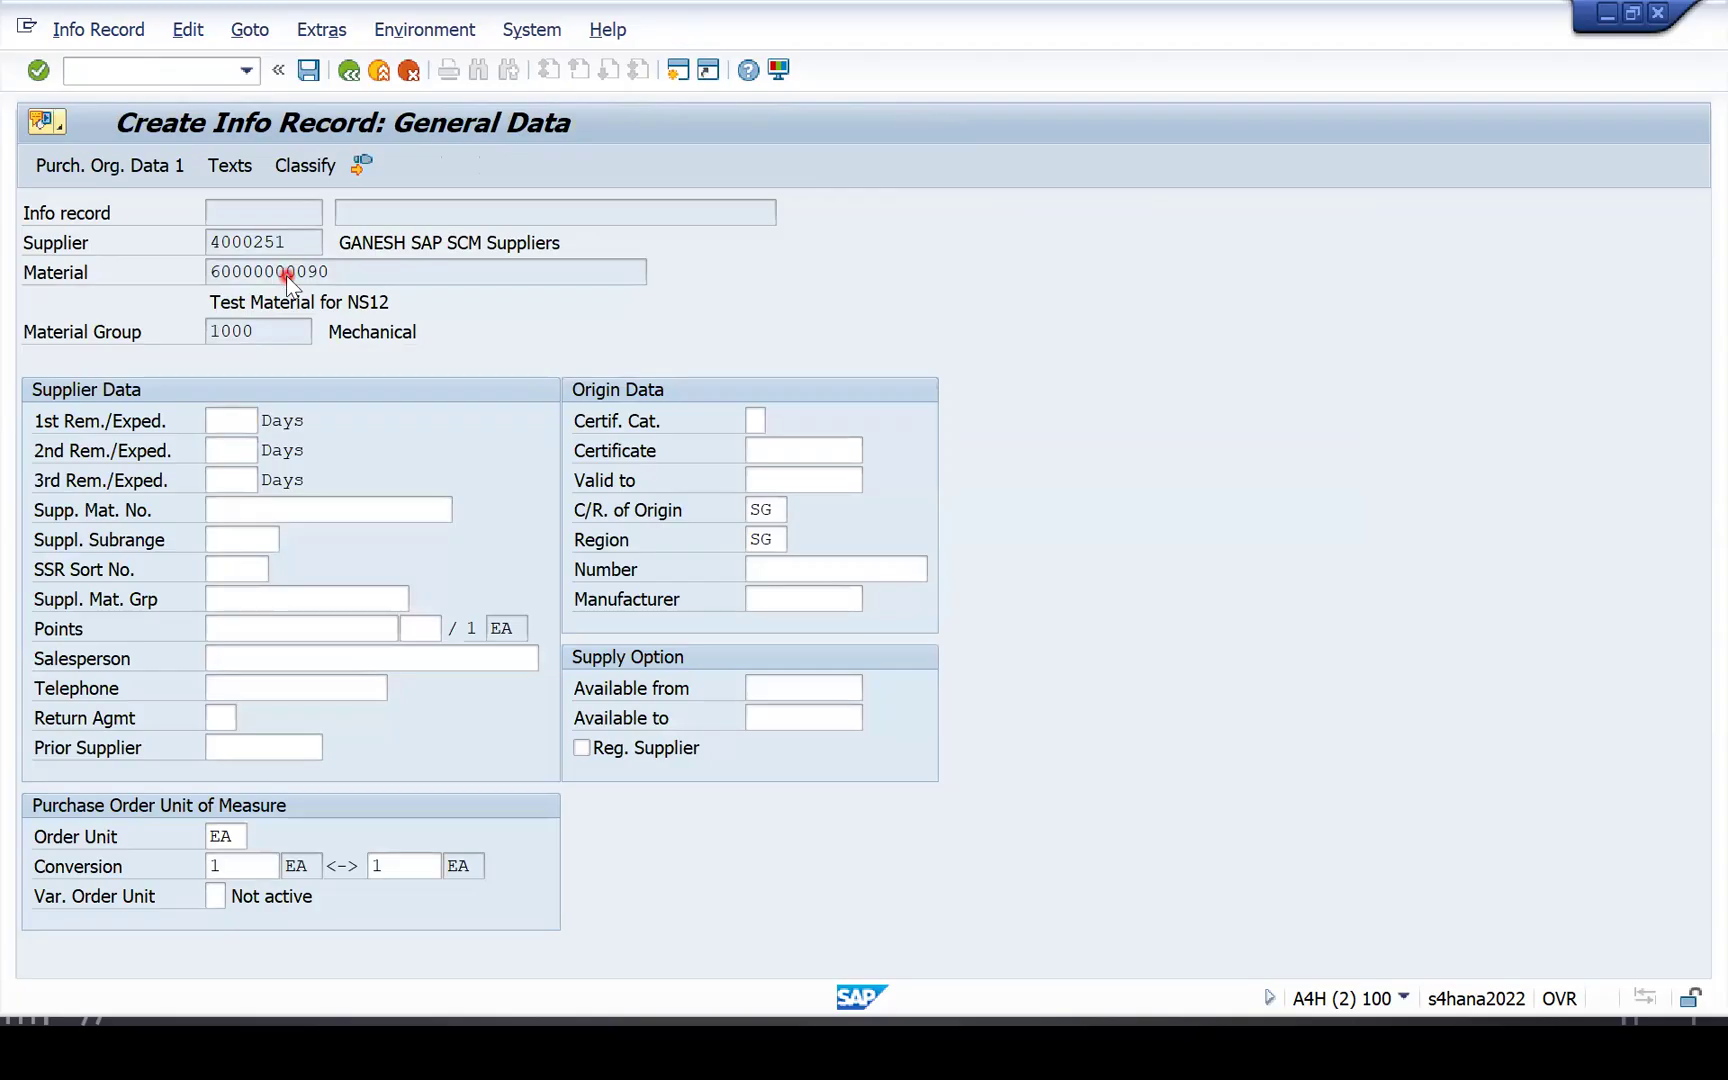
{"action": "key", "text": "Return"}
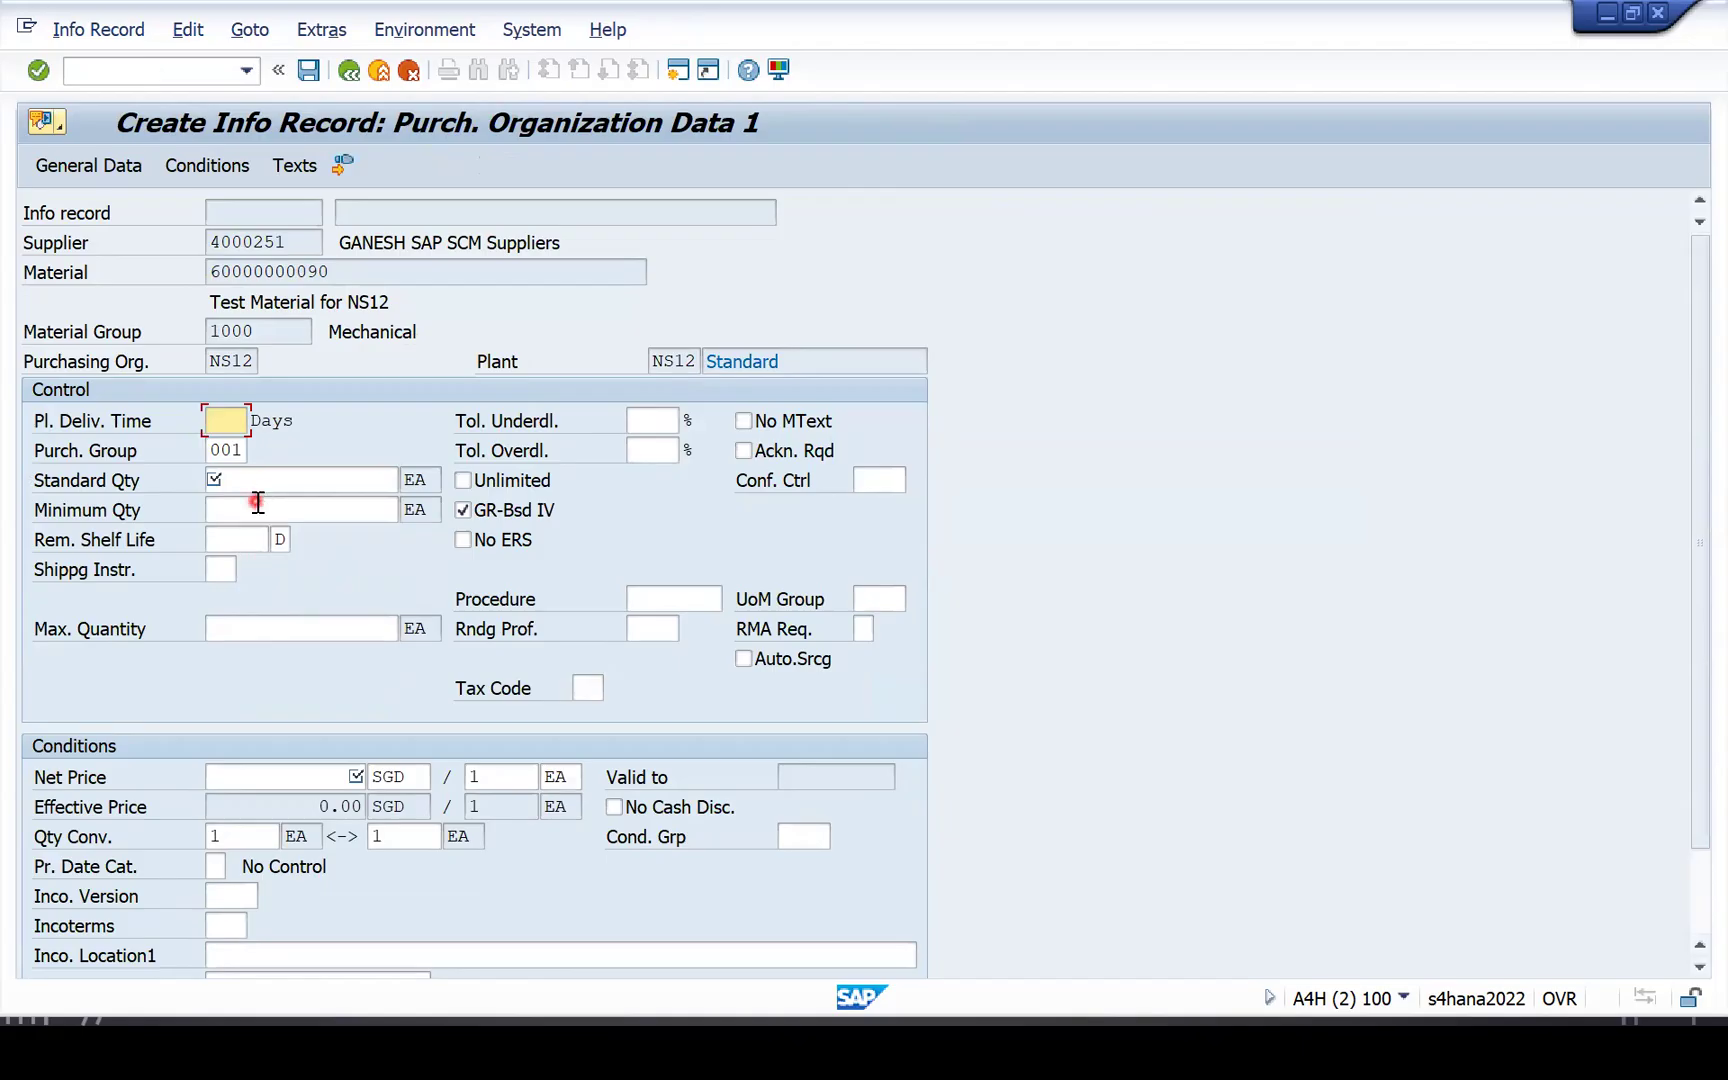
Enter a 30-day planned delivery time, standard quantity 100 and net price 1000 per PAC.
{"action": "type", "text": "30"}
{"action": "key", "text": "Return"}
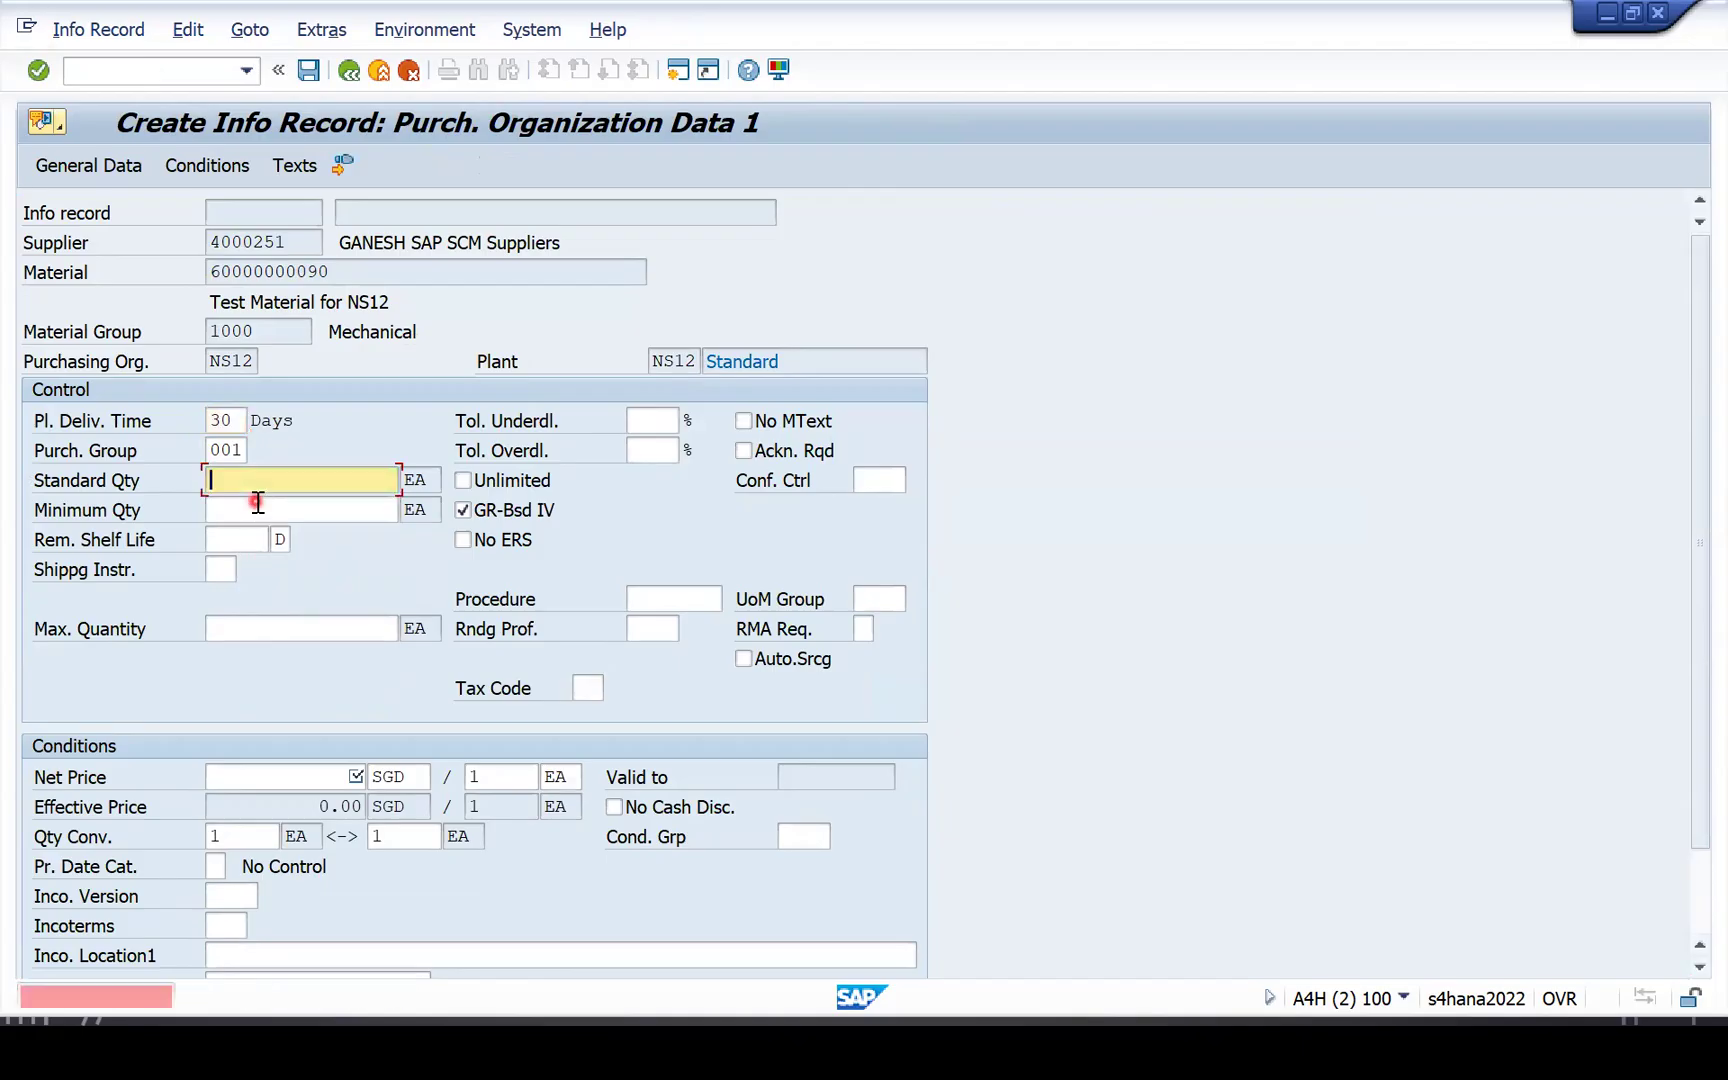
{"action": "type", "text": "100"}
{"action": "key", "text": "Return"}
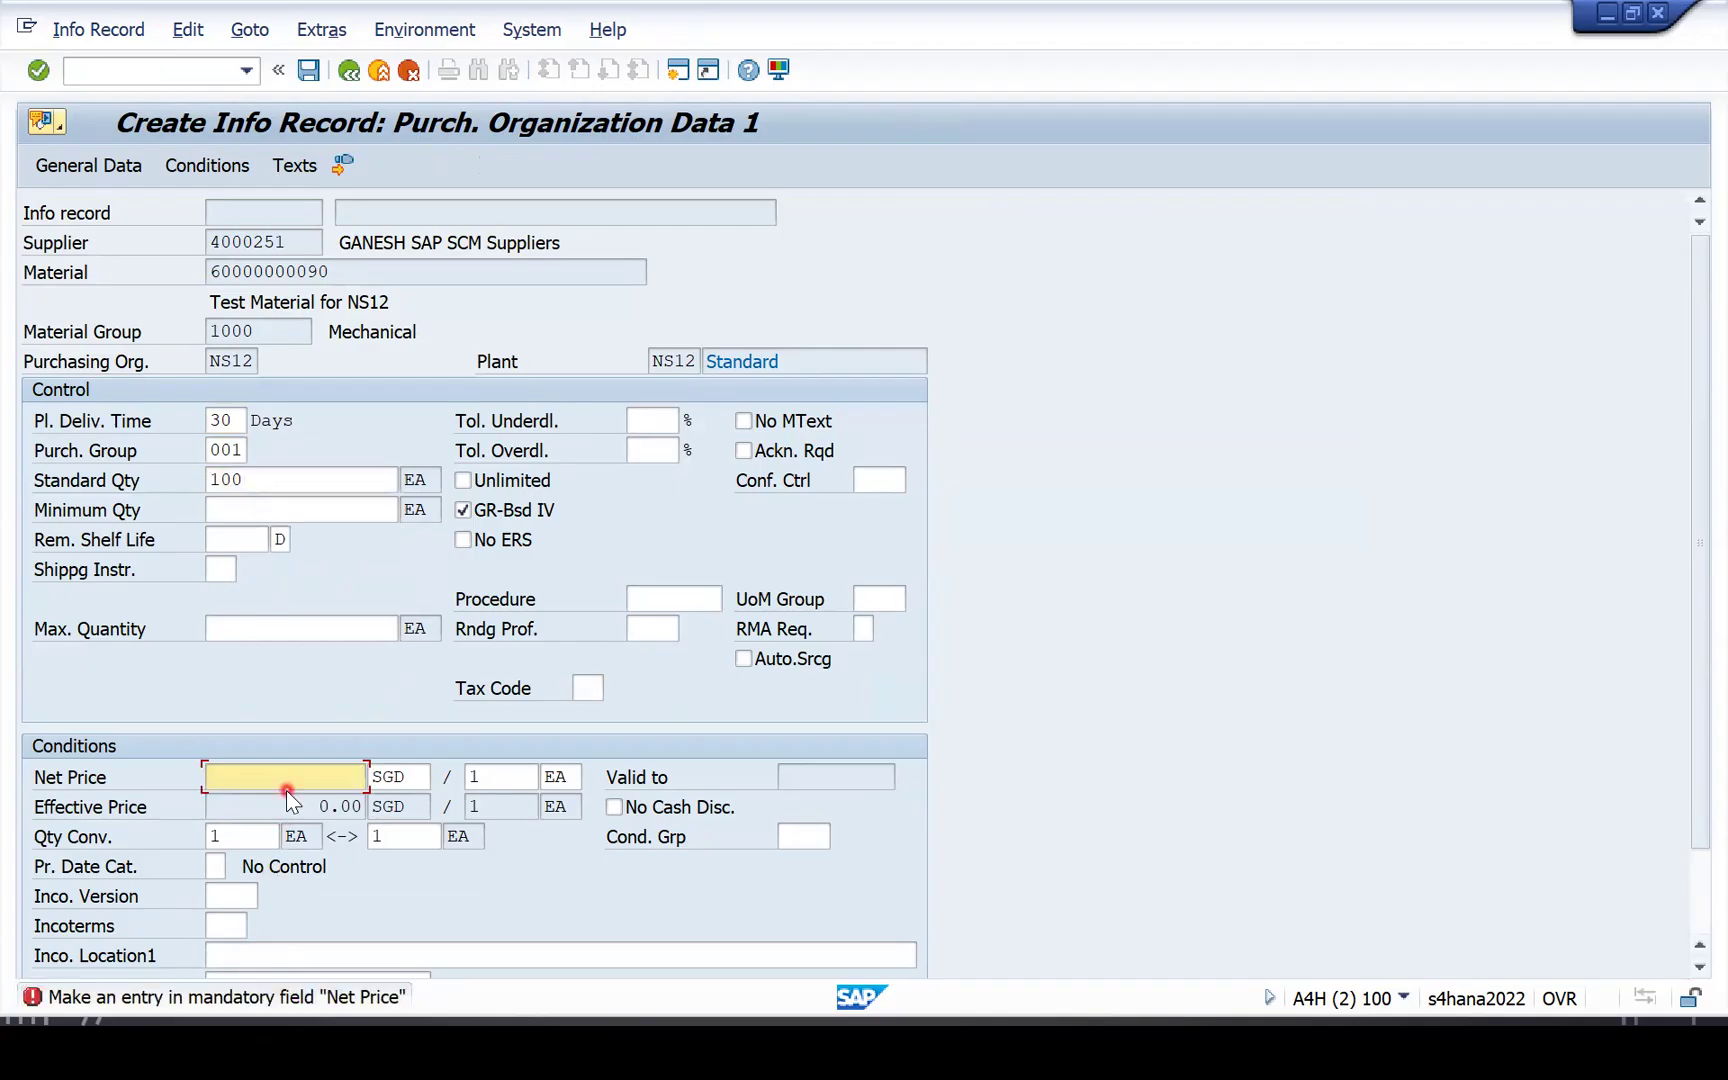
{"action": "type", "text": "1000"}
{"action": "key", "text": "Tab"}
{"action": "key", "text": "Tab"}
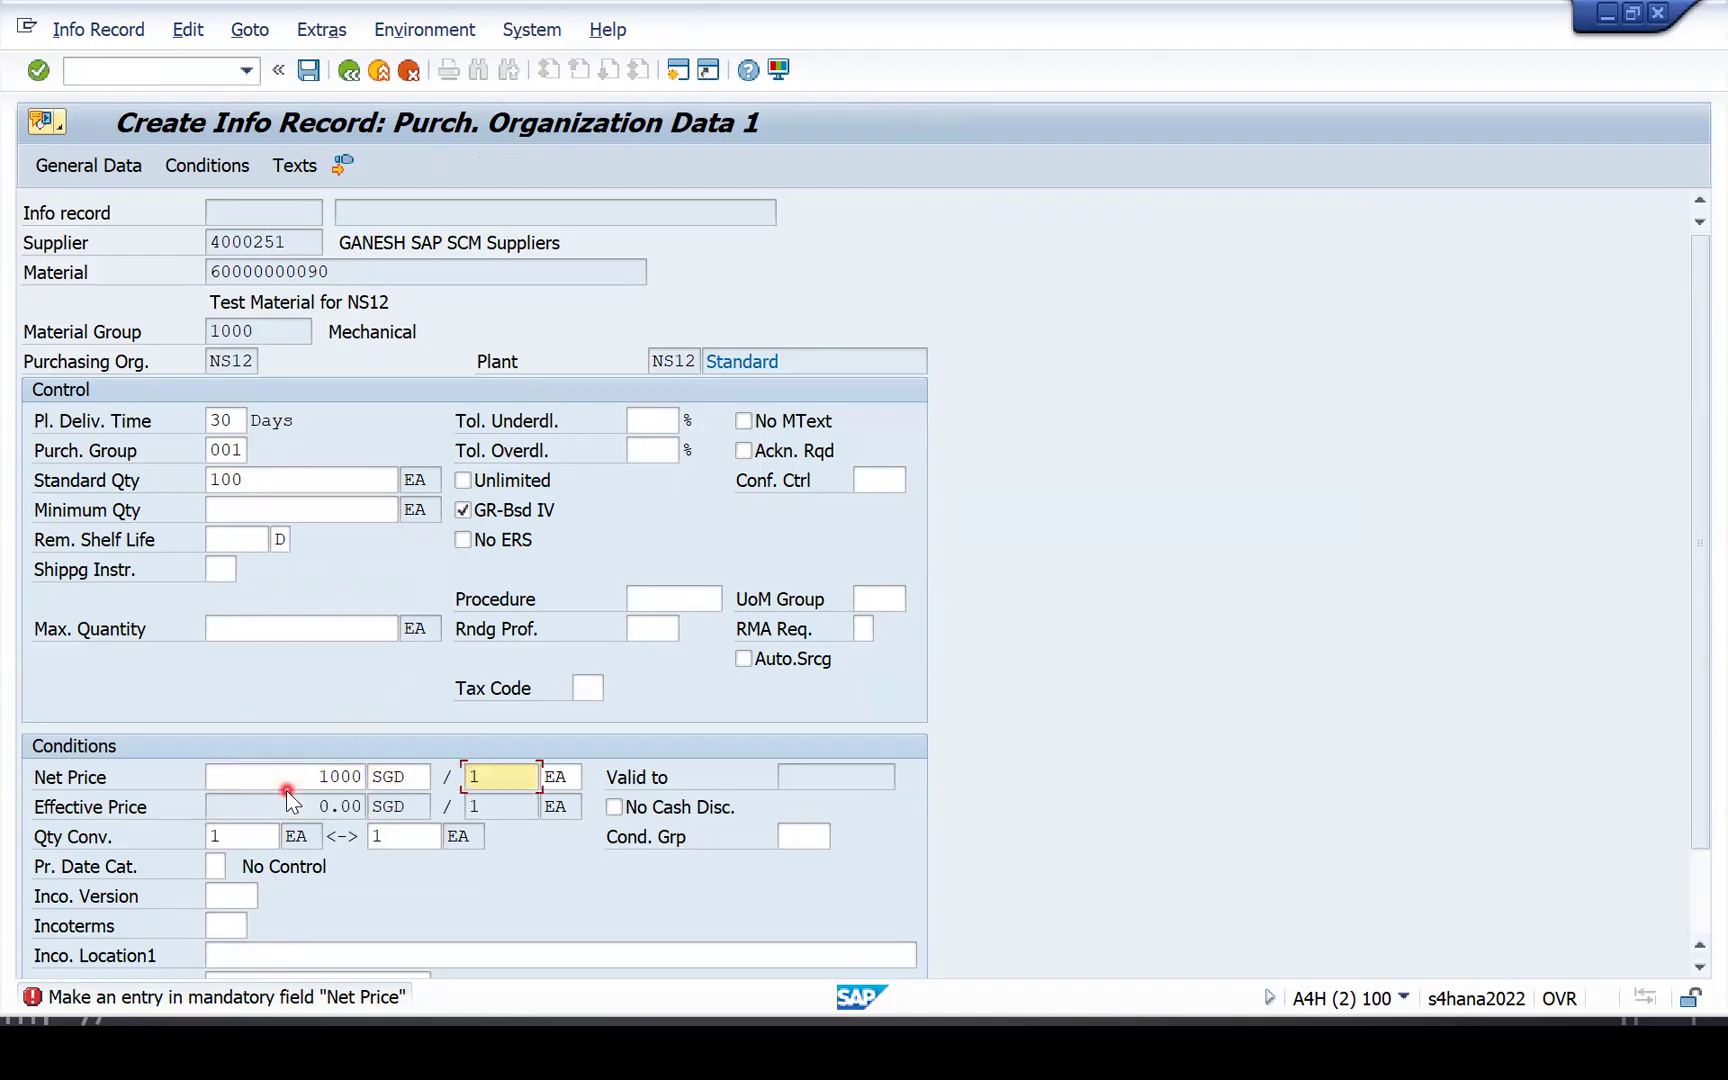
{"action": "key", "text": "Tab"}
{"action": "type", "text": "pac"}
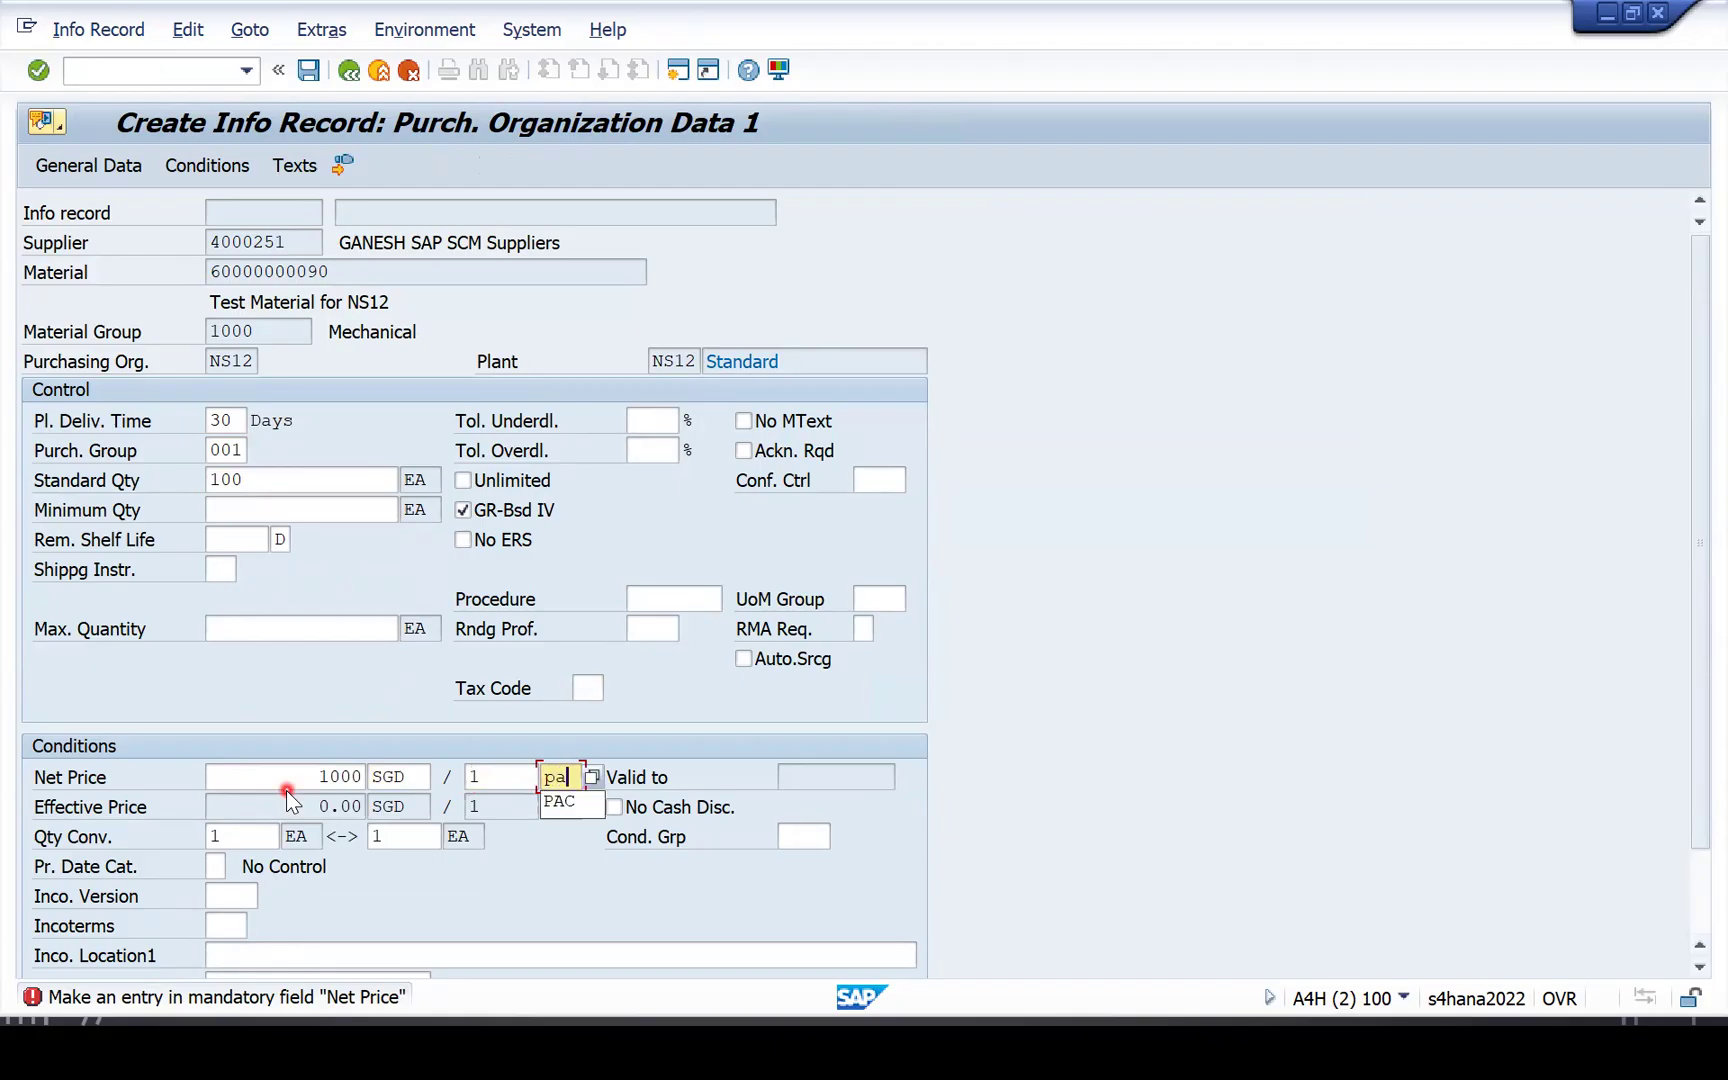
{"action": "key", "text": "Return"}
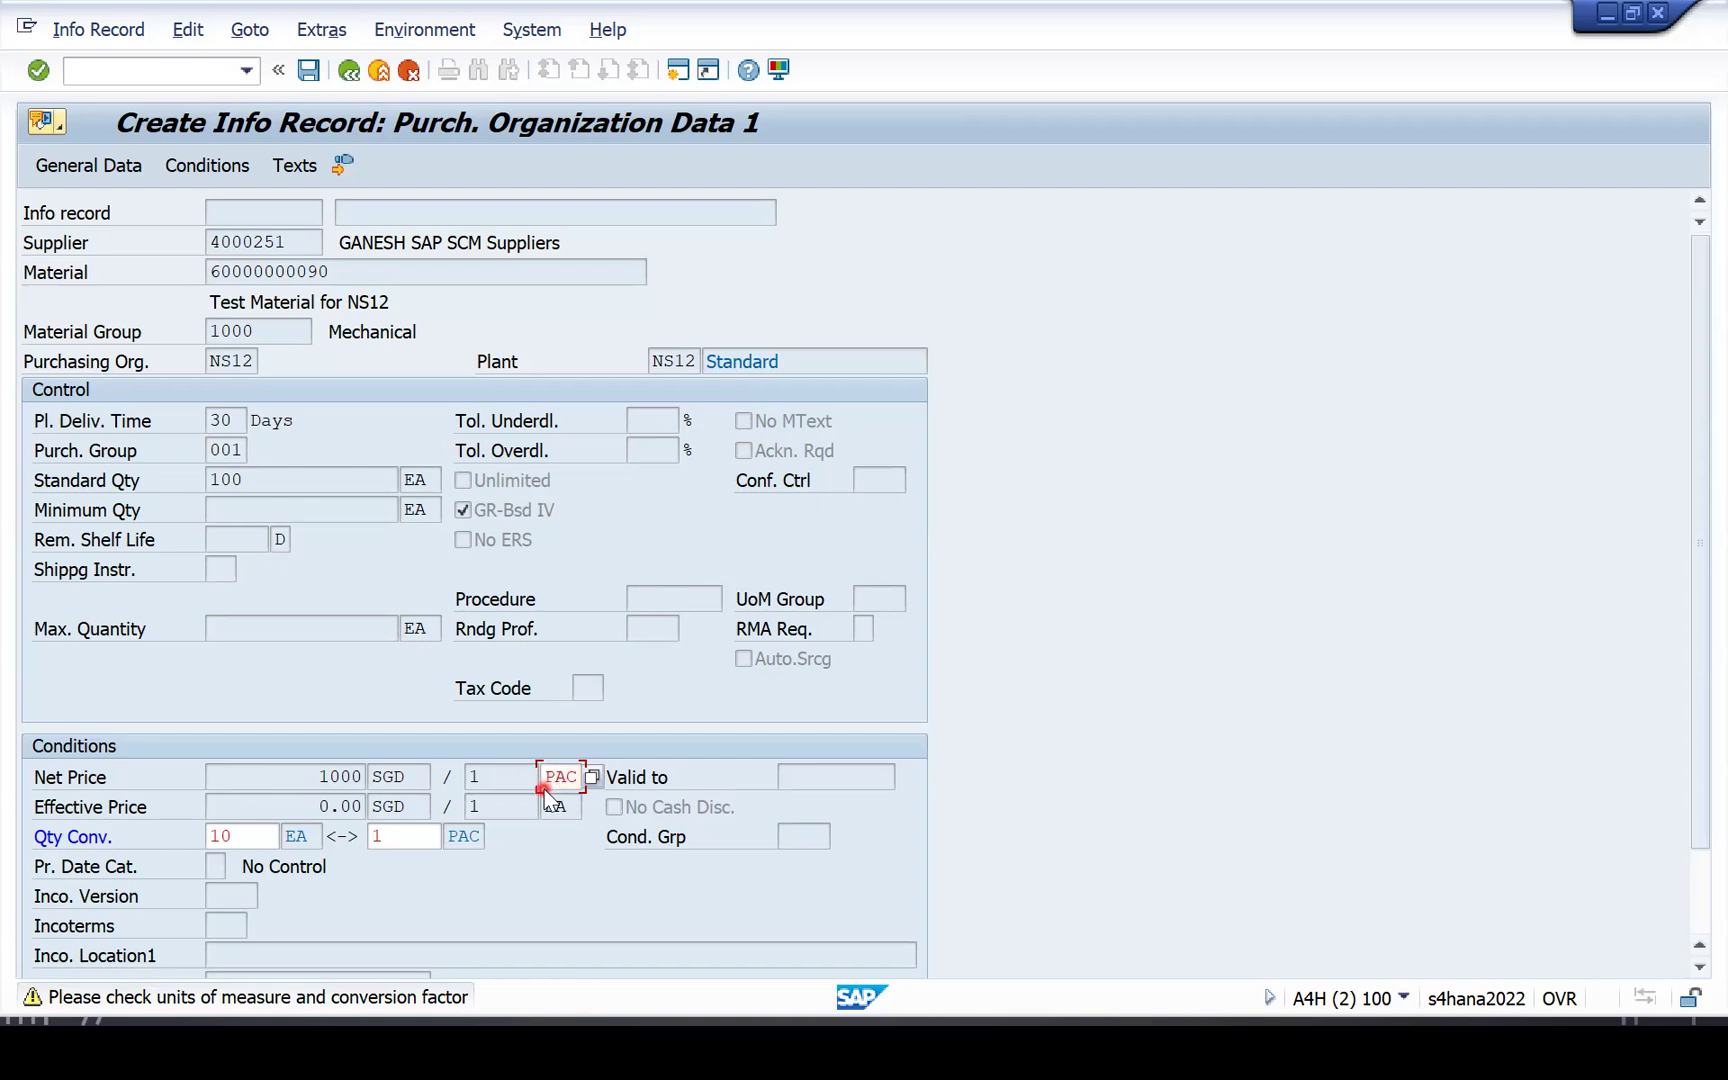
{"action": "key", "text": "Return"}
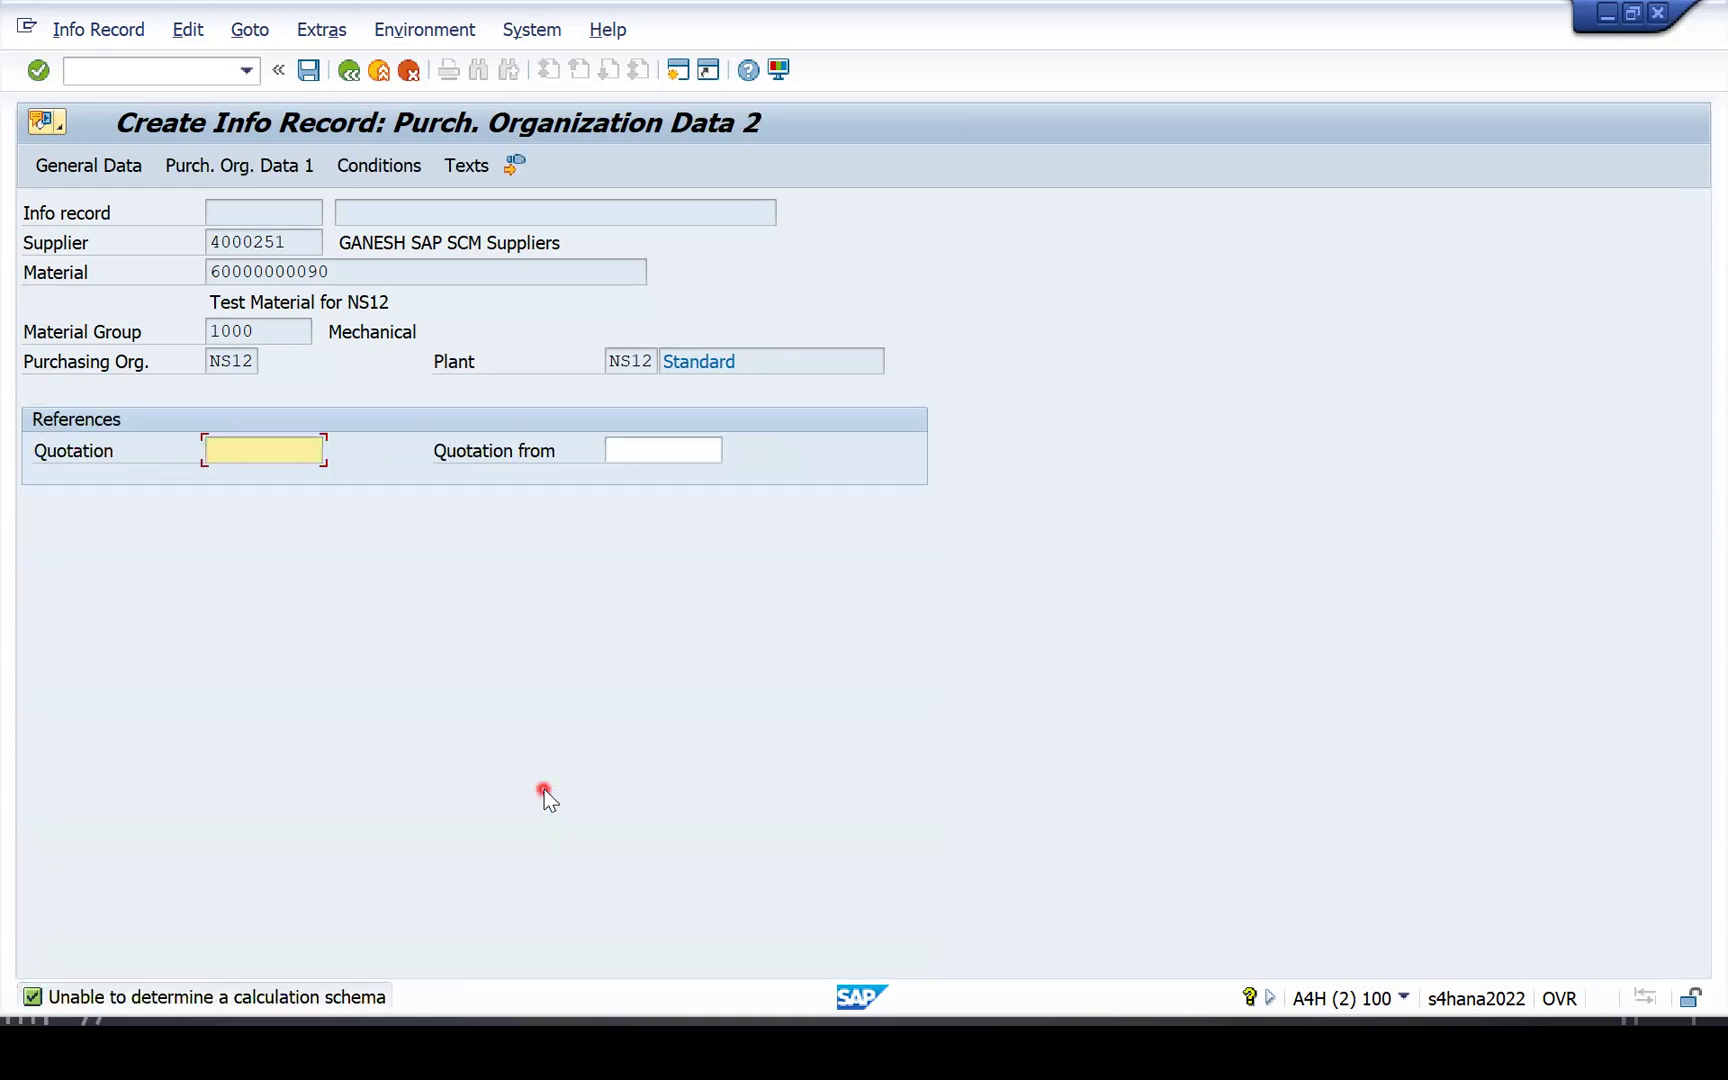
Verify the PB00 condition of 1,000.00 SGD per 1 PAC and save the info record.
{"action": "left_click", "coordinate": [368, 166]}
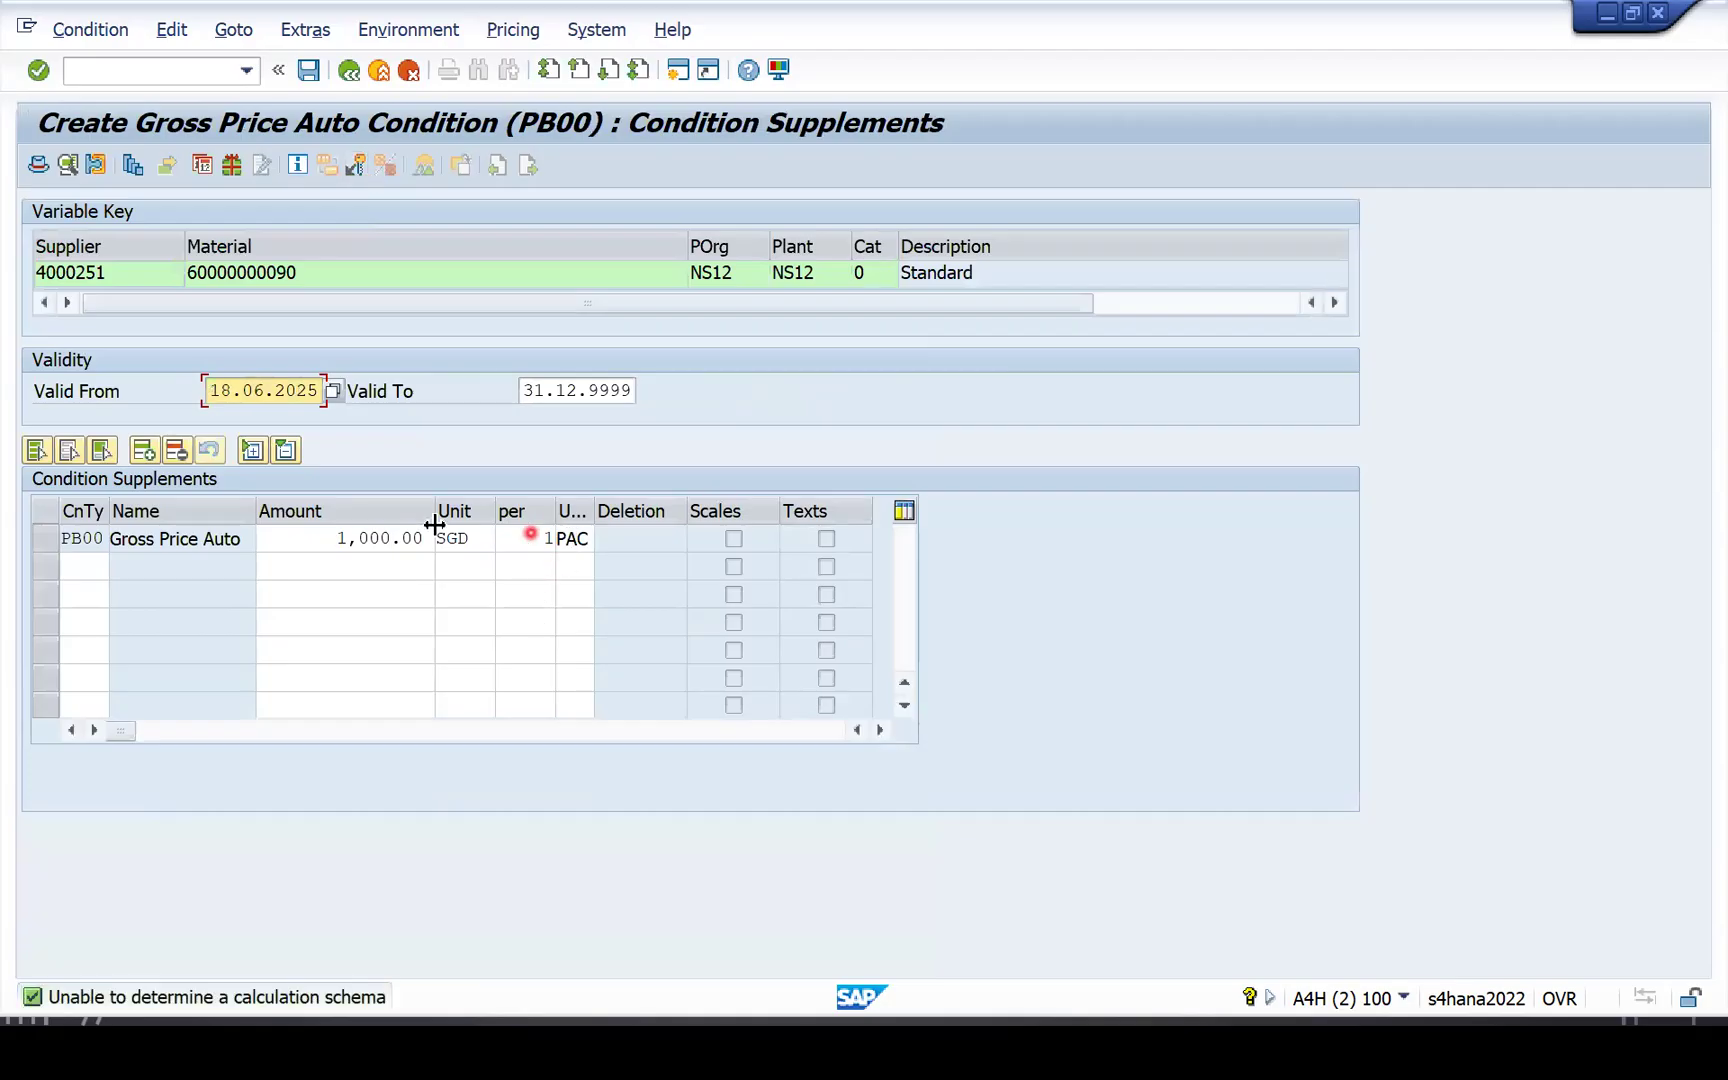
{"action": "left_click_drag", "start_coordinate": [309, 537], "coordinate": [440, 540]}
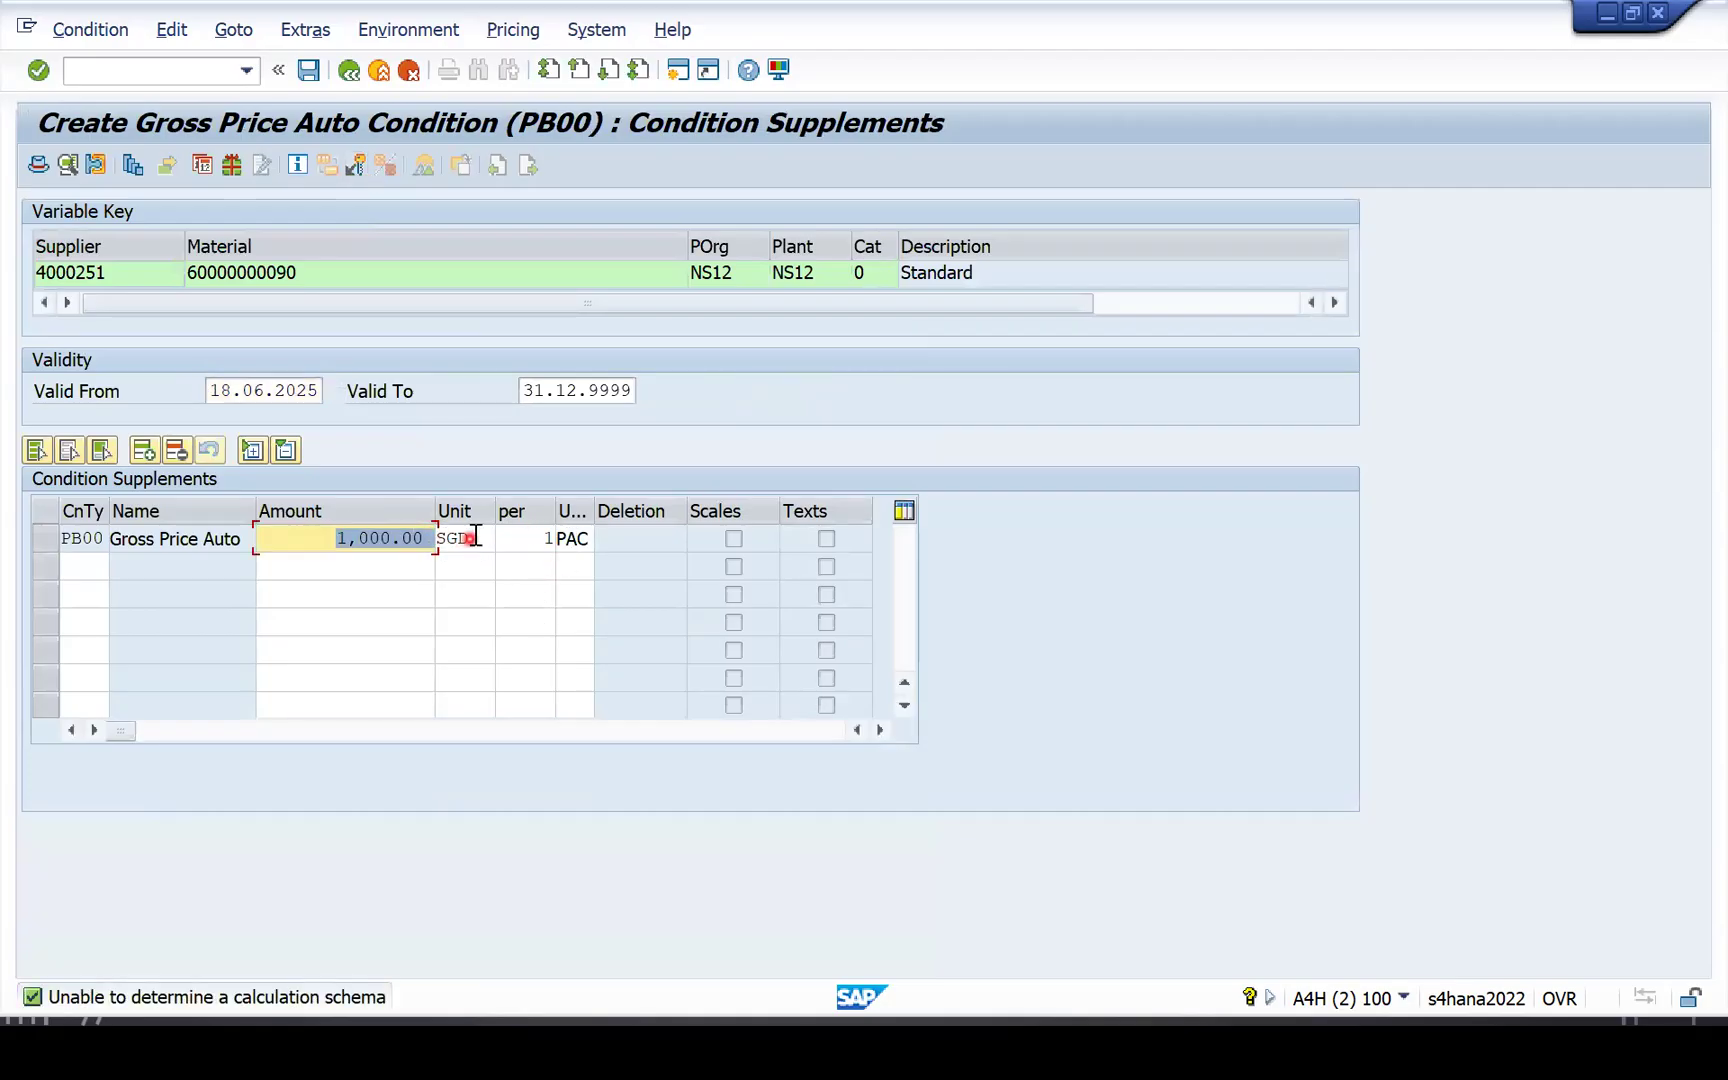
{"action": "left_click", "coordinate": [476, 537]}
{"action": "left_click", "coordinate": [562, 537]}
{"action": "left_click_drag", "start_coordinate": [341, 537], "coordinate": [436, 540]}
{"action": "left_click", "coordinate": [309, 70]}
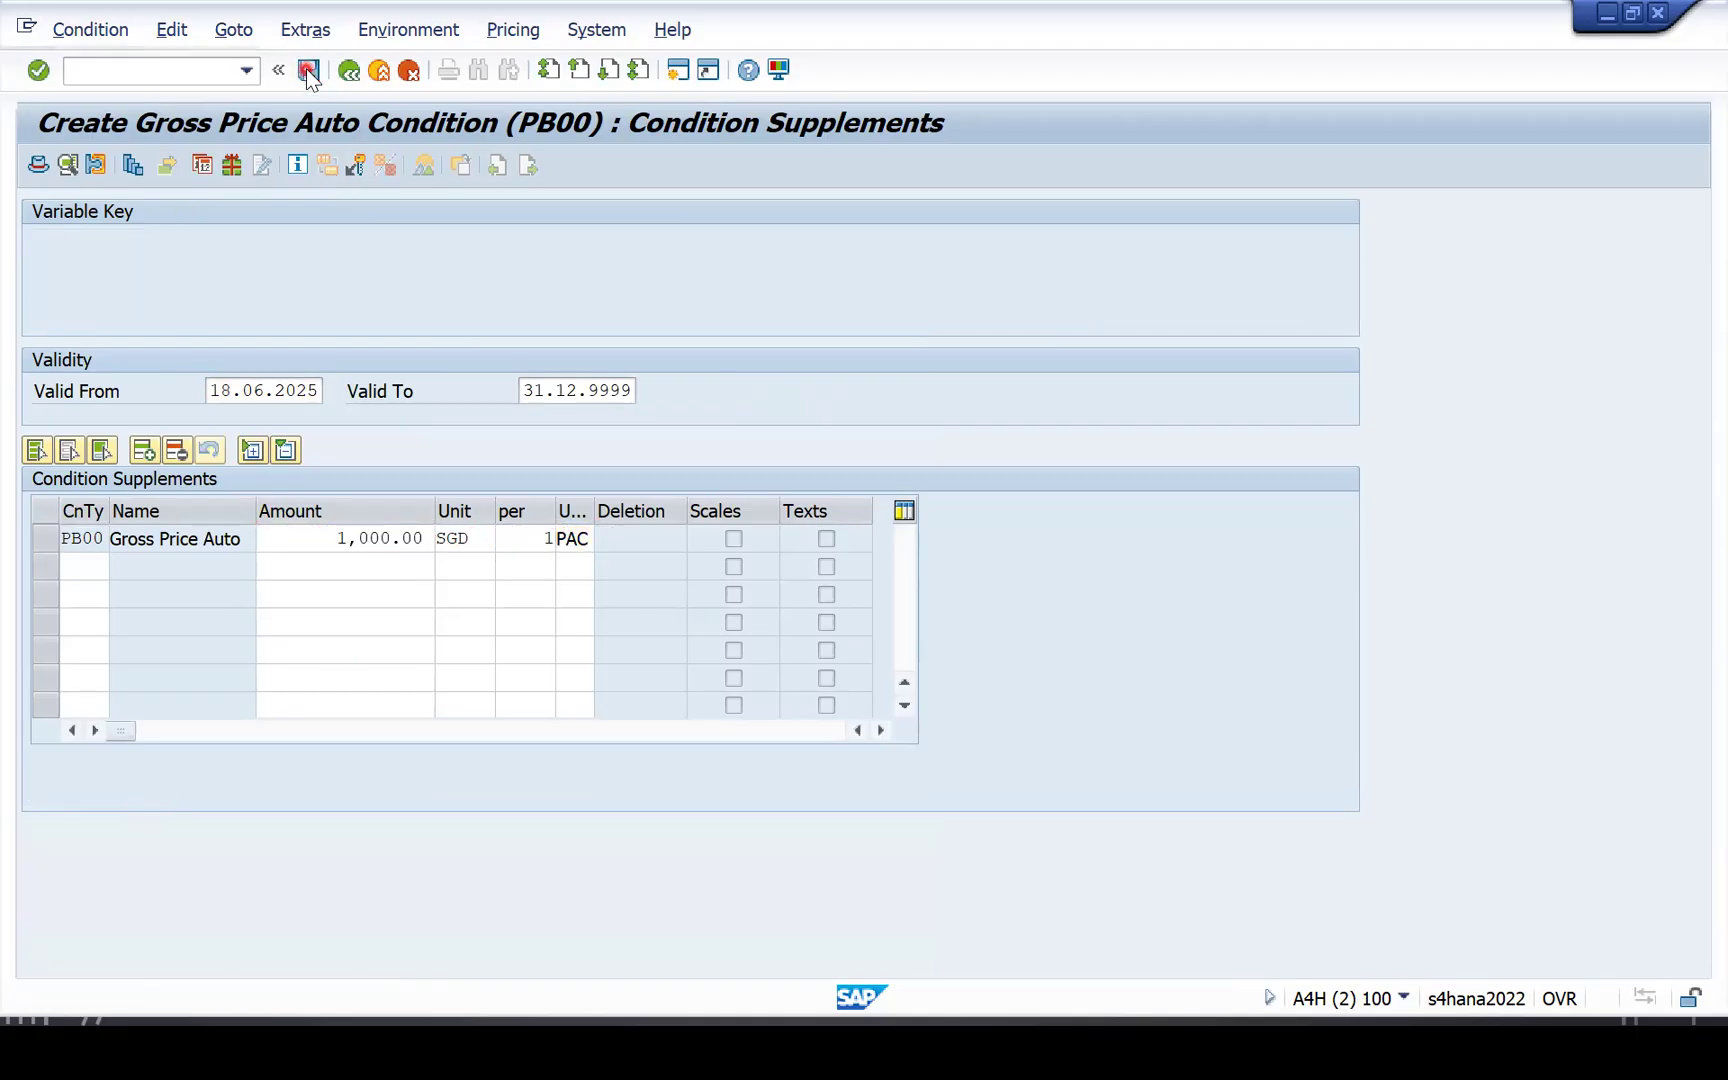
{"action": "left_click", "coordinate": [160, 73]}
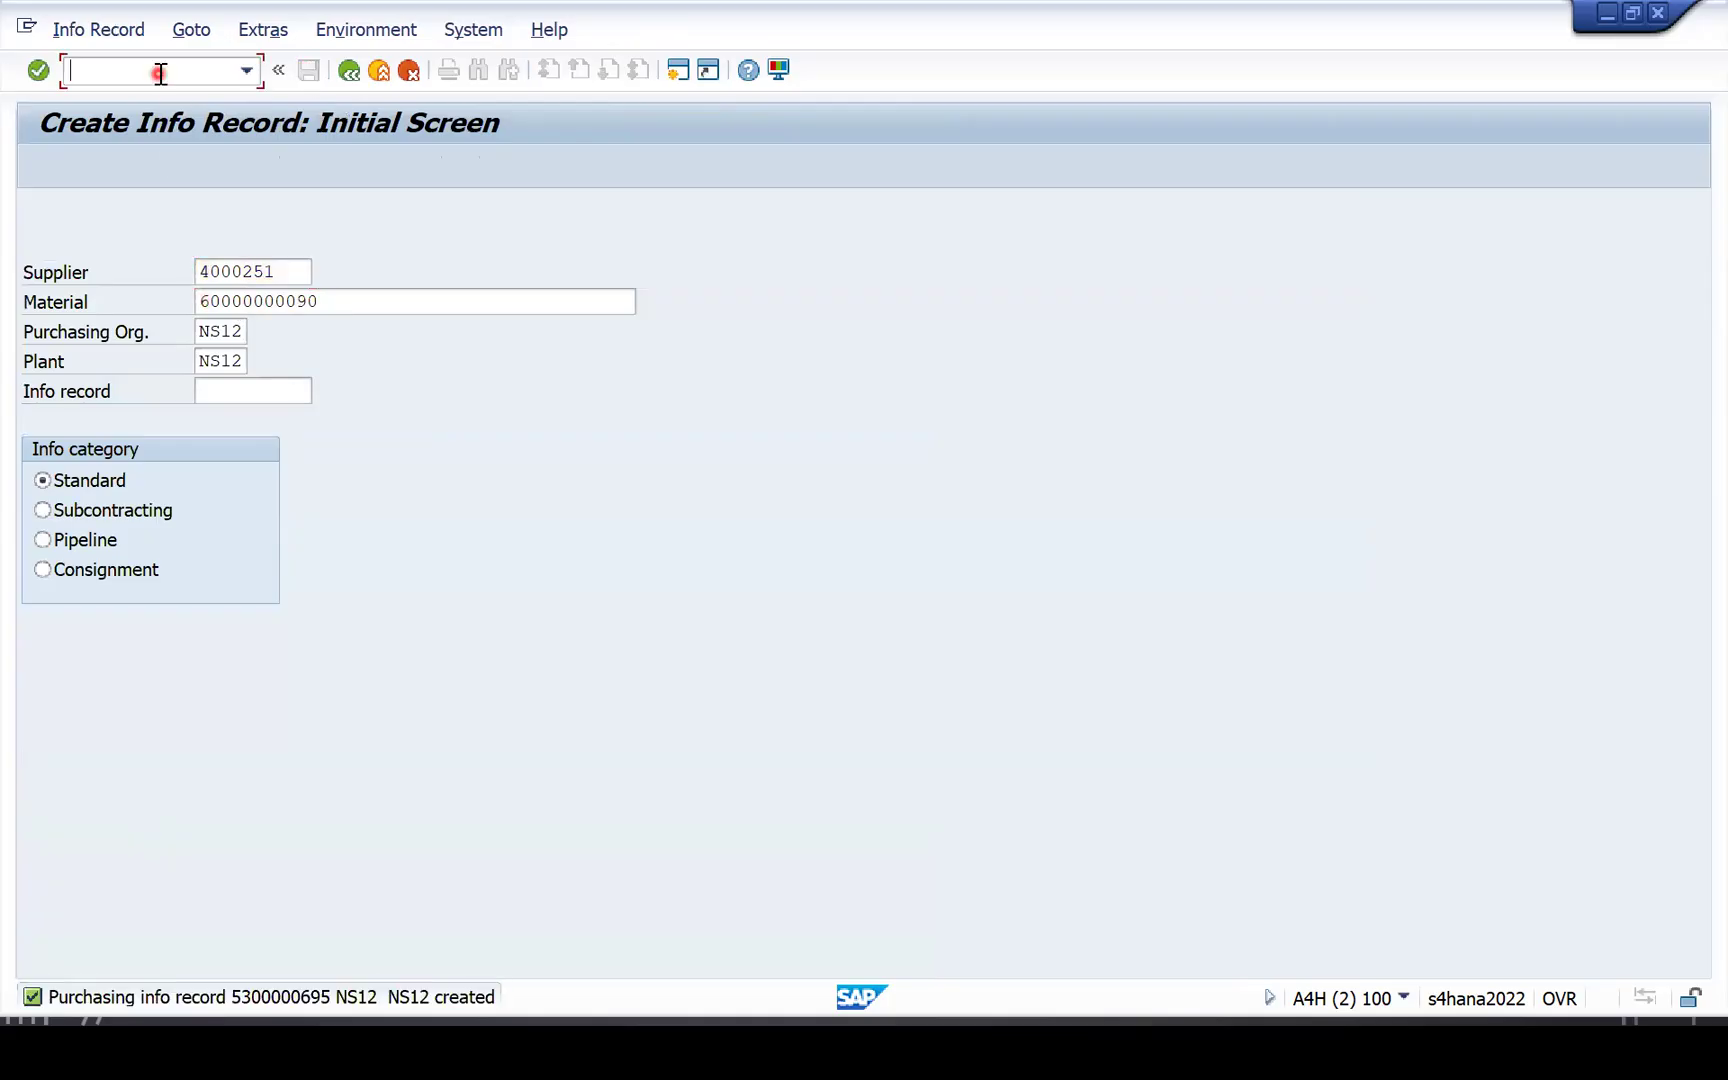
{"action": "type", "text": "/omm03"}
{"action": "key", "text": "Return"}
{"action": "key", "text": "Return"}
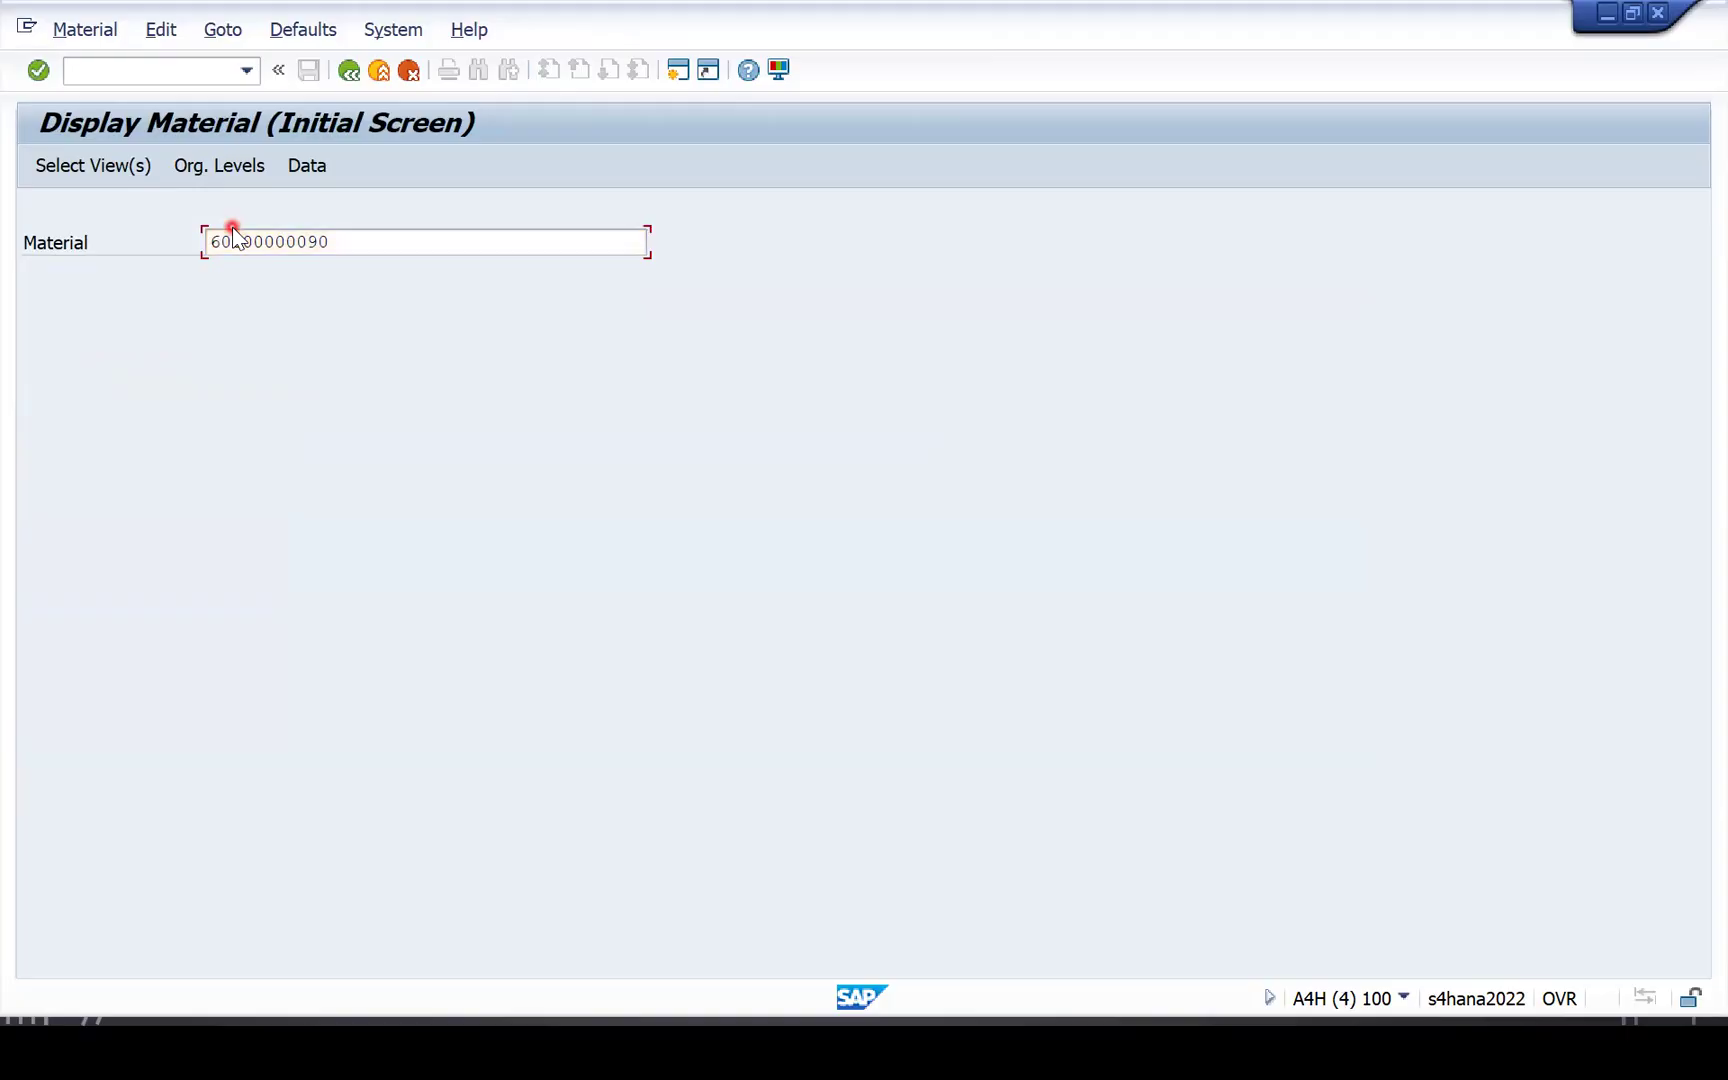
{"action": "key", "text": "Return"}
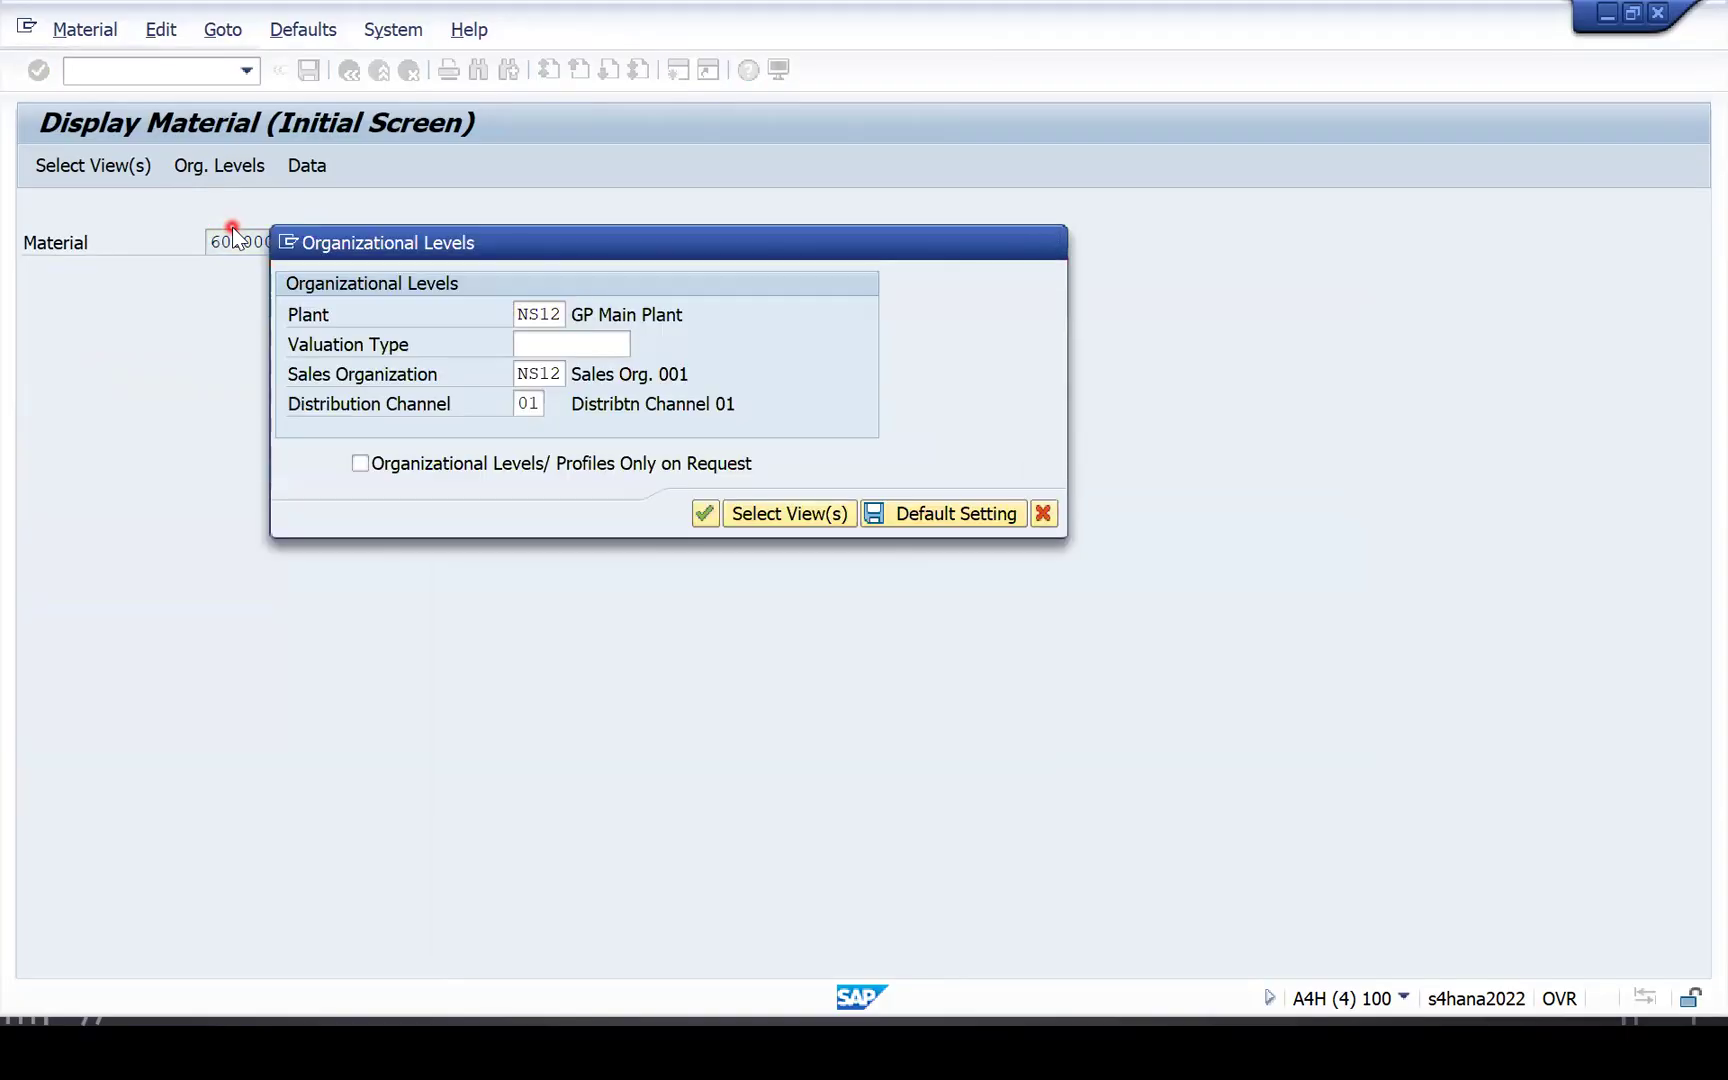
{"action": "key", "text": "Return"}
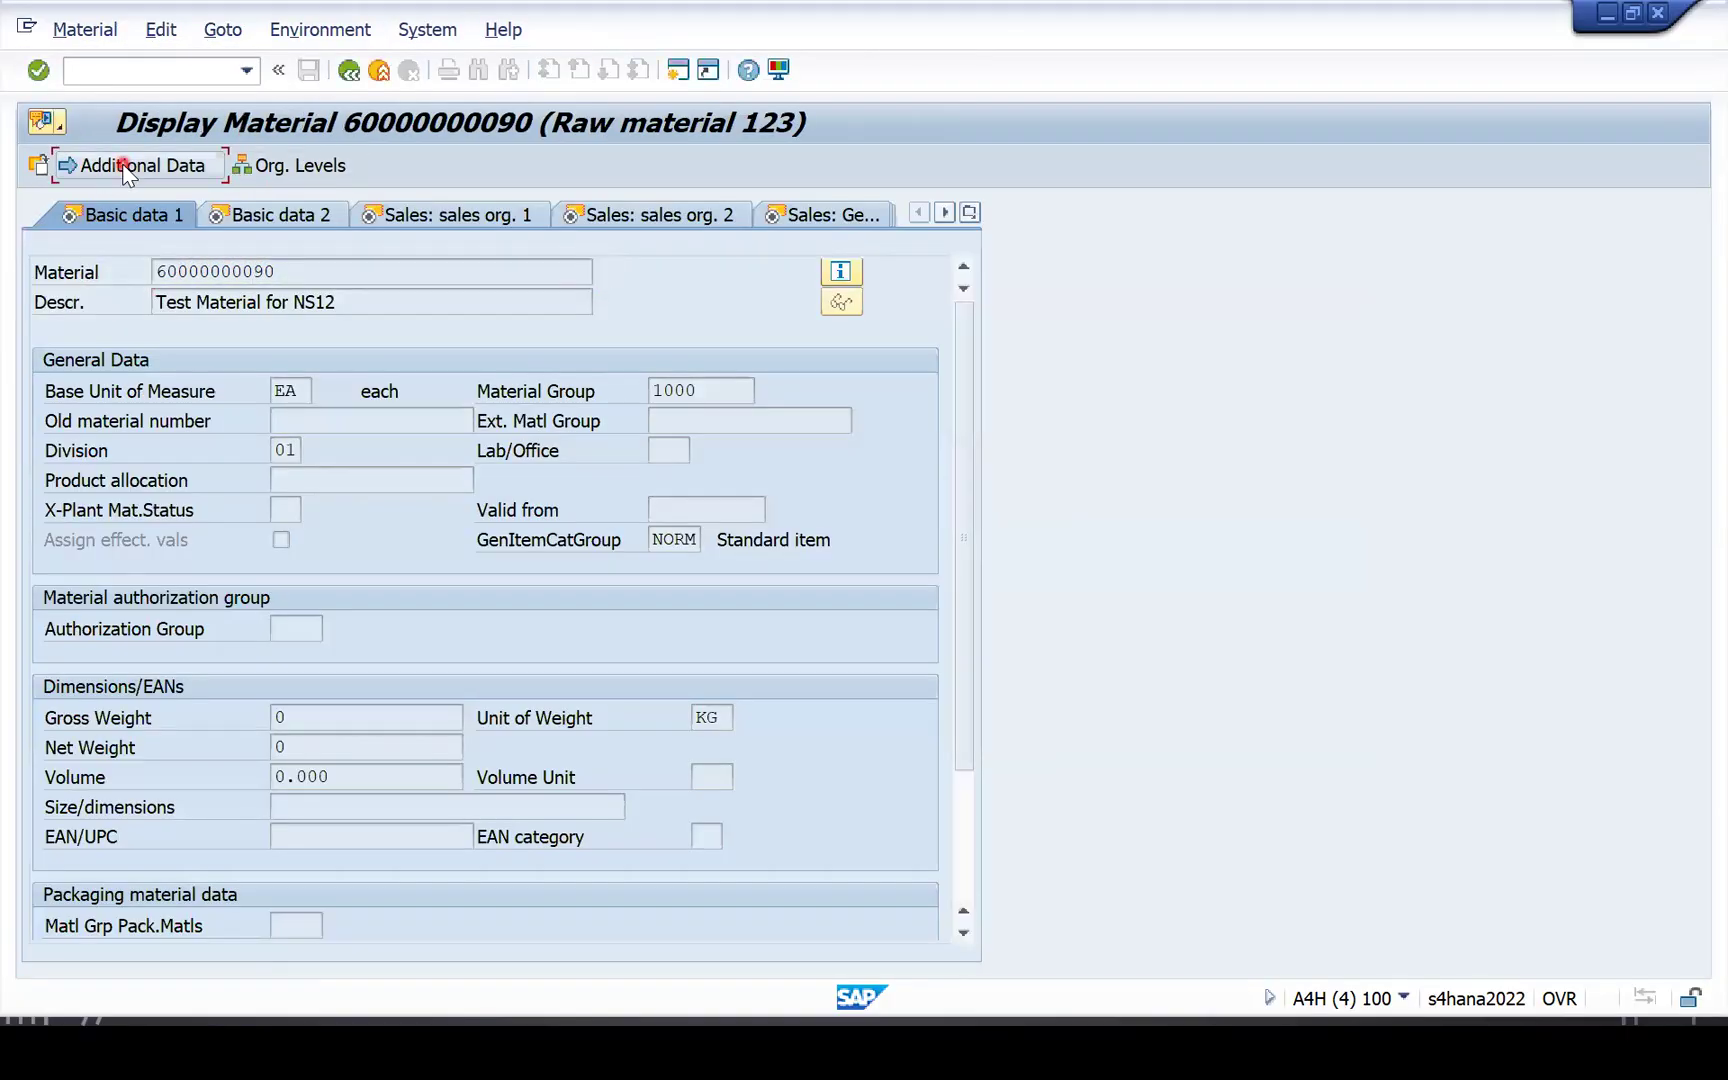
{"action": "left_click", "coordinate": [125, 166]}
{"action": "left_click", "coordinate": [259, 215]}
{"action": "left_click", "coordinate": [145, 447]}
{"action": "left_click", "coordinate": [376, 447]}
{"action": "left_click", "coordinate": [331, 446]}
{"action": "left_click", "coordinate": [277, 599]}
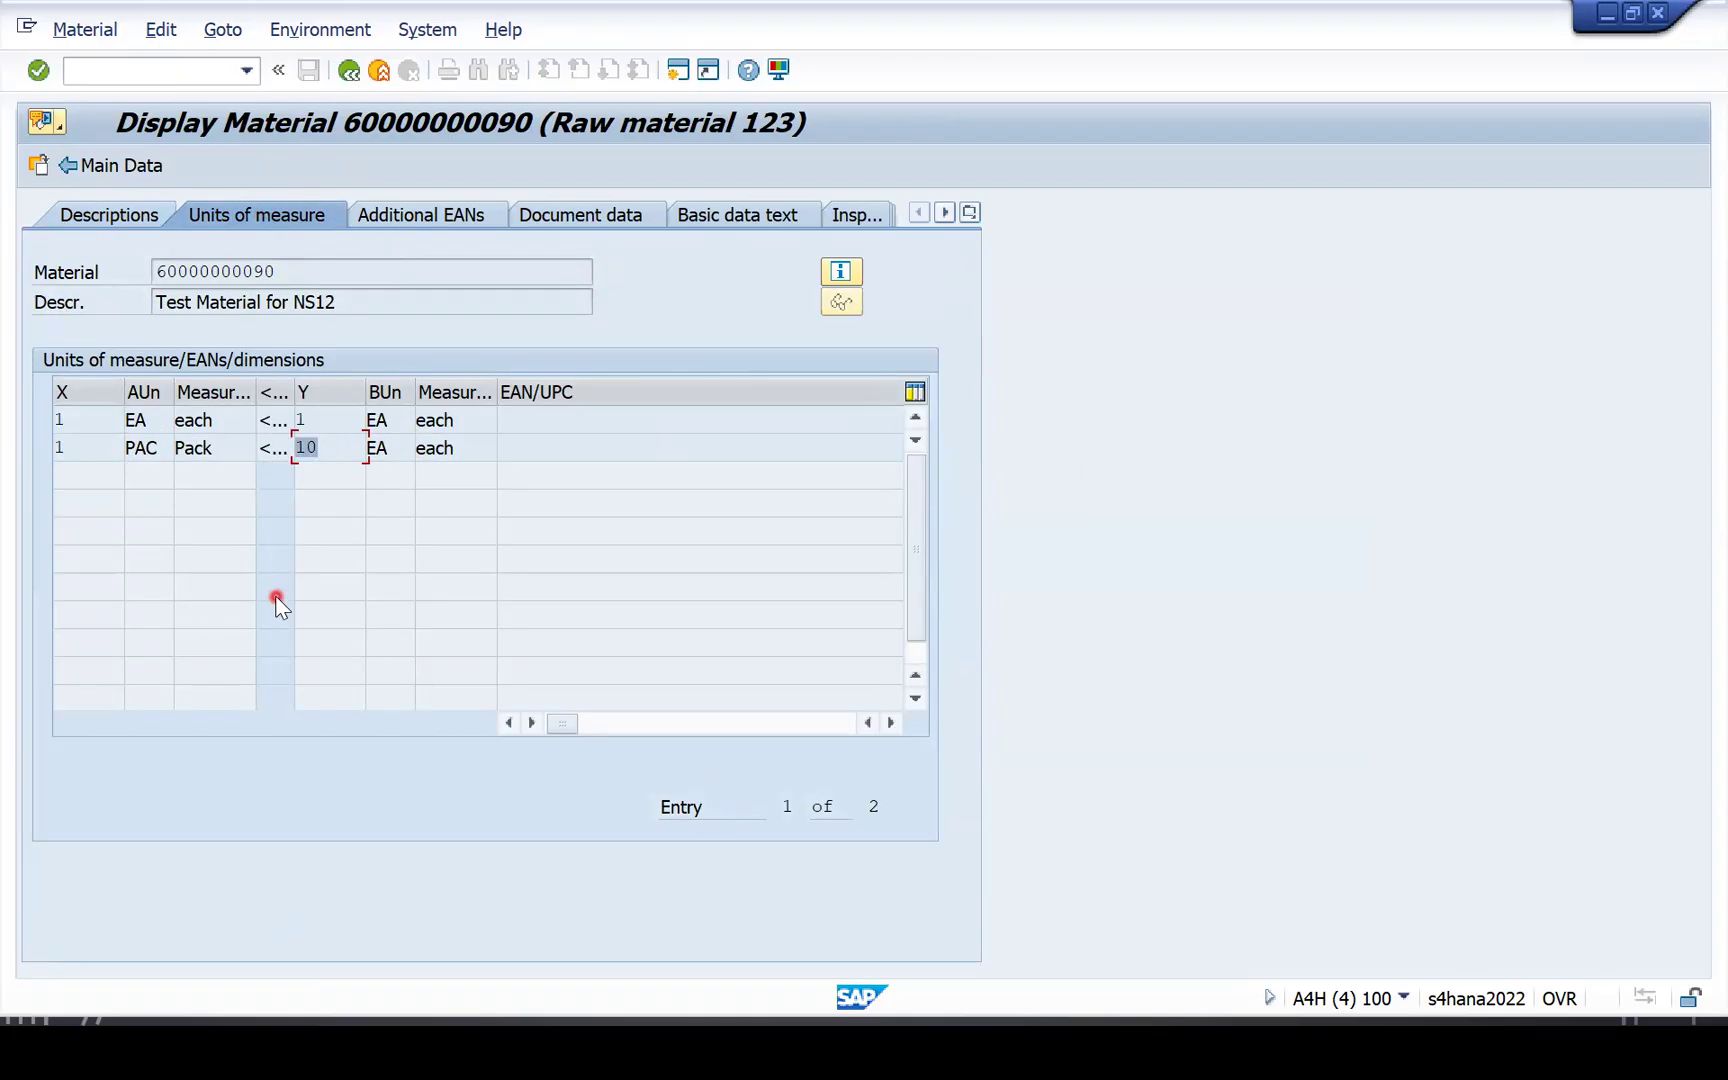
{"action": "left_click", "coordinate": [140, 447]}
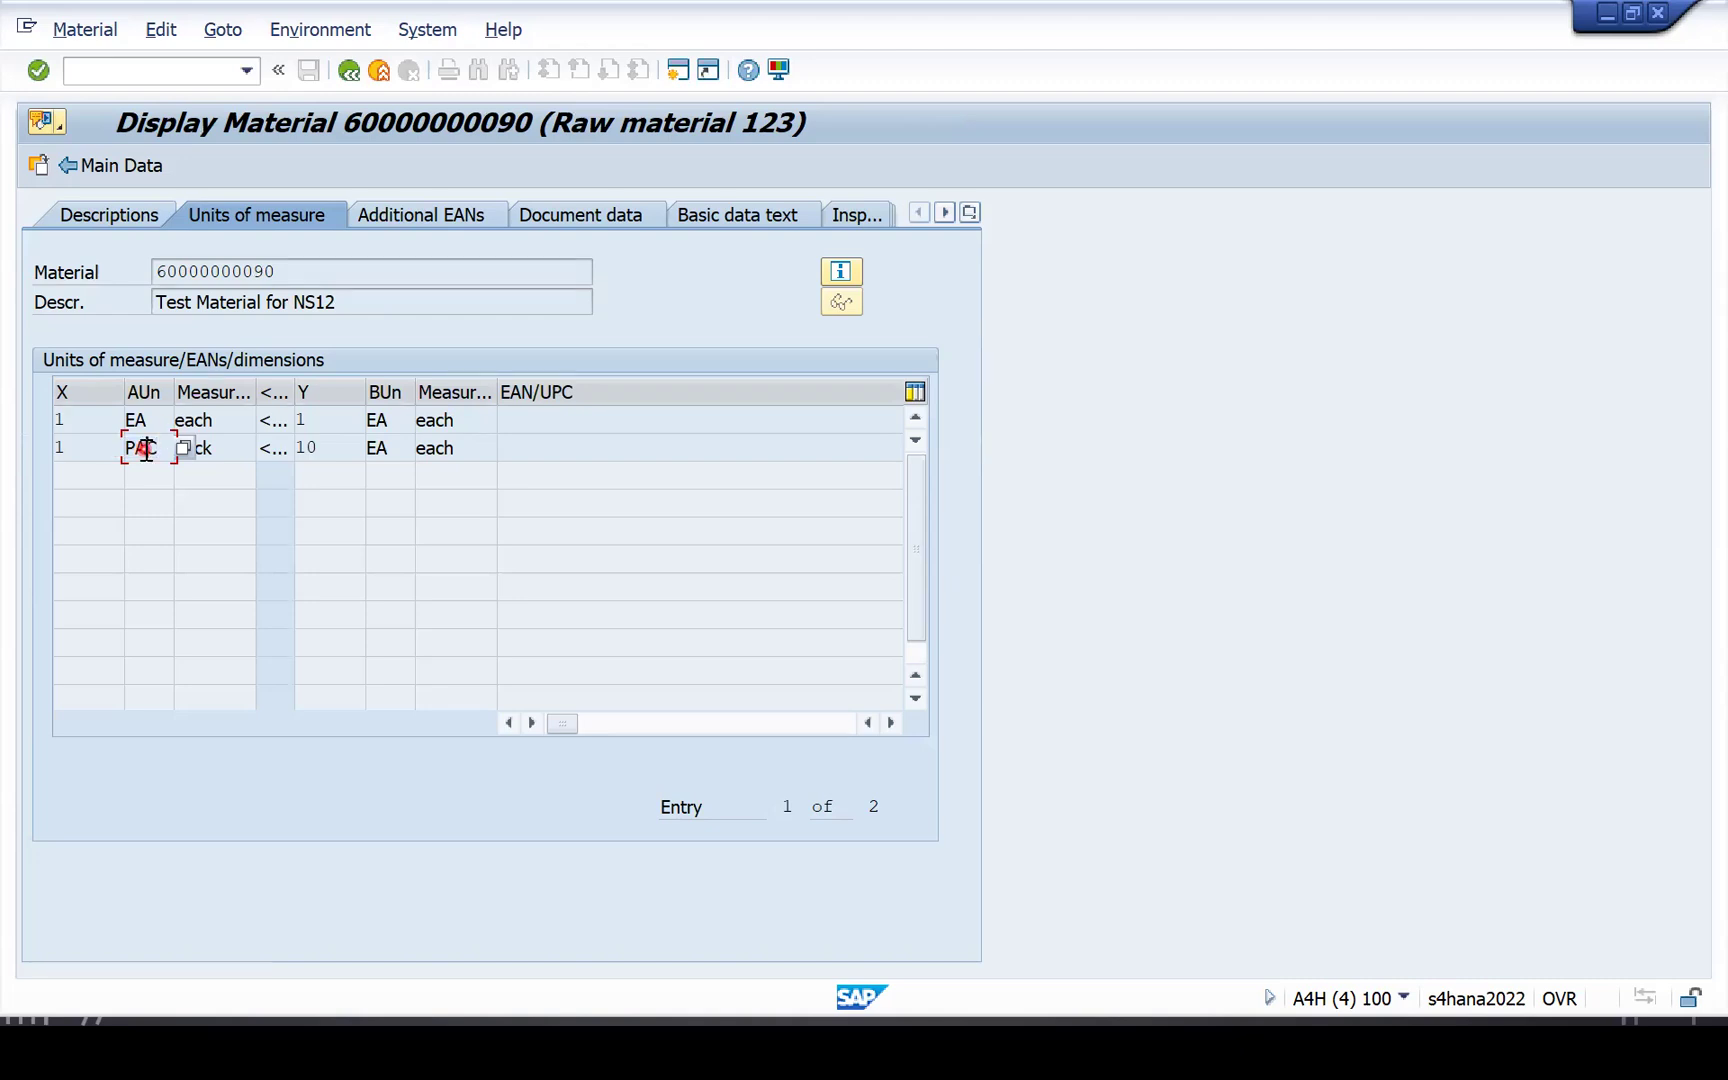
{"action": "left_click_drag", "start_coordinate": [320, 447], "coordinate": [291, 440]}
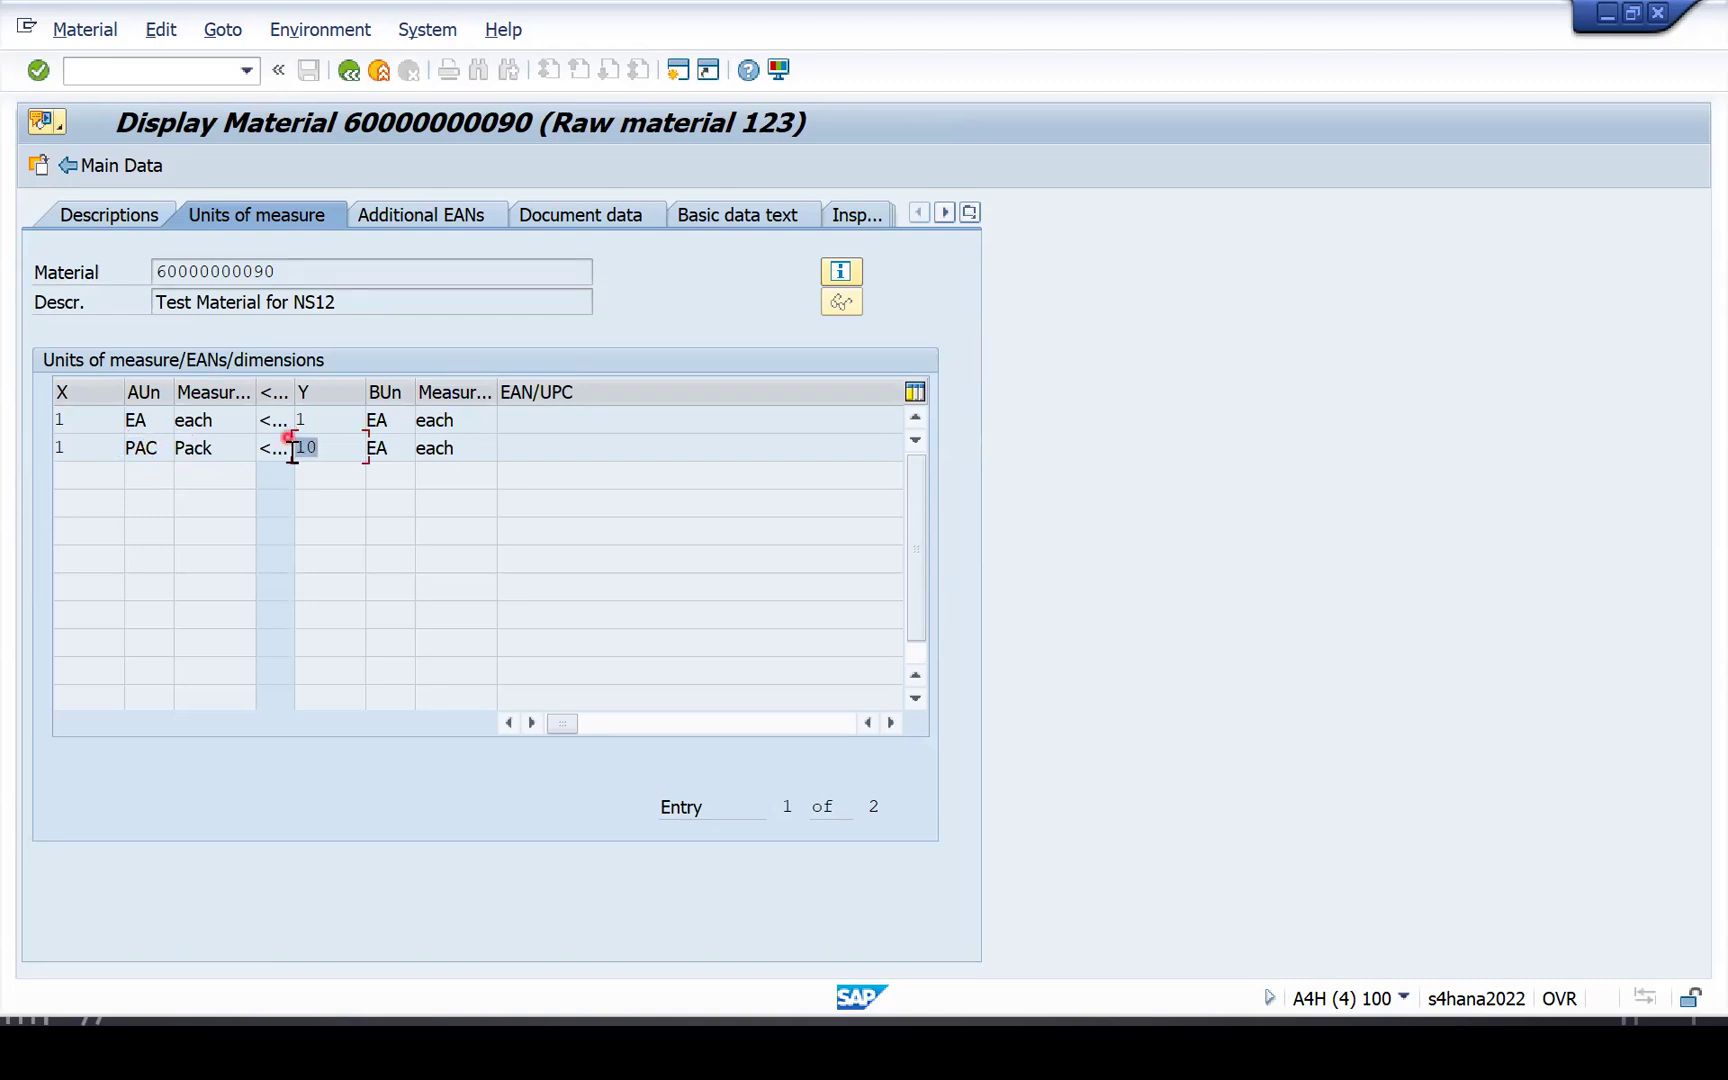
{"action": "left_click", "coordinate": [351, 78]}
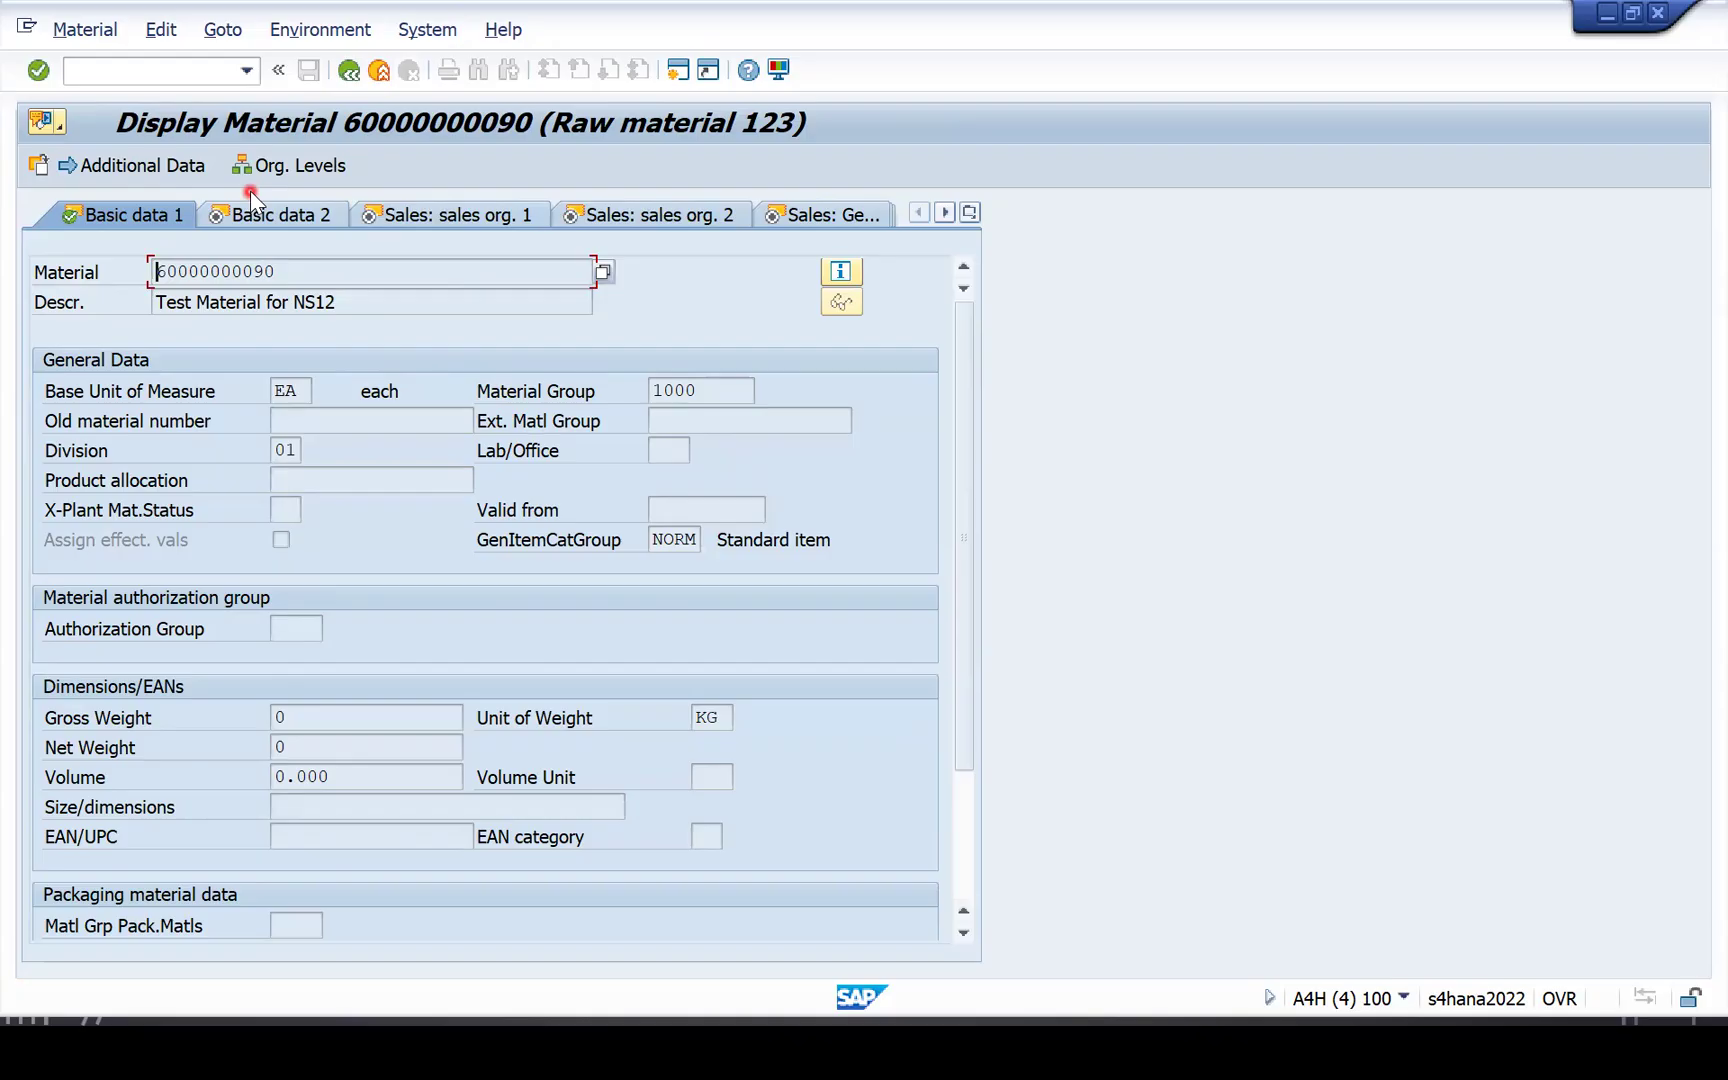
{"action": "key", "text": "alt+F4"}
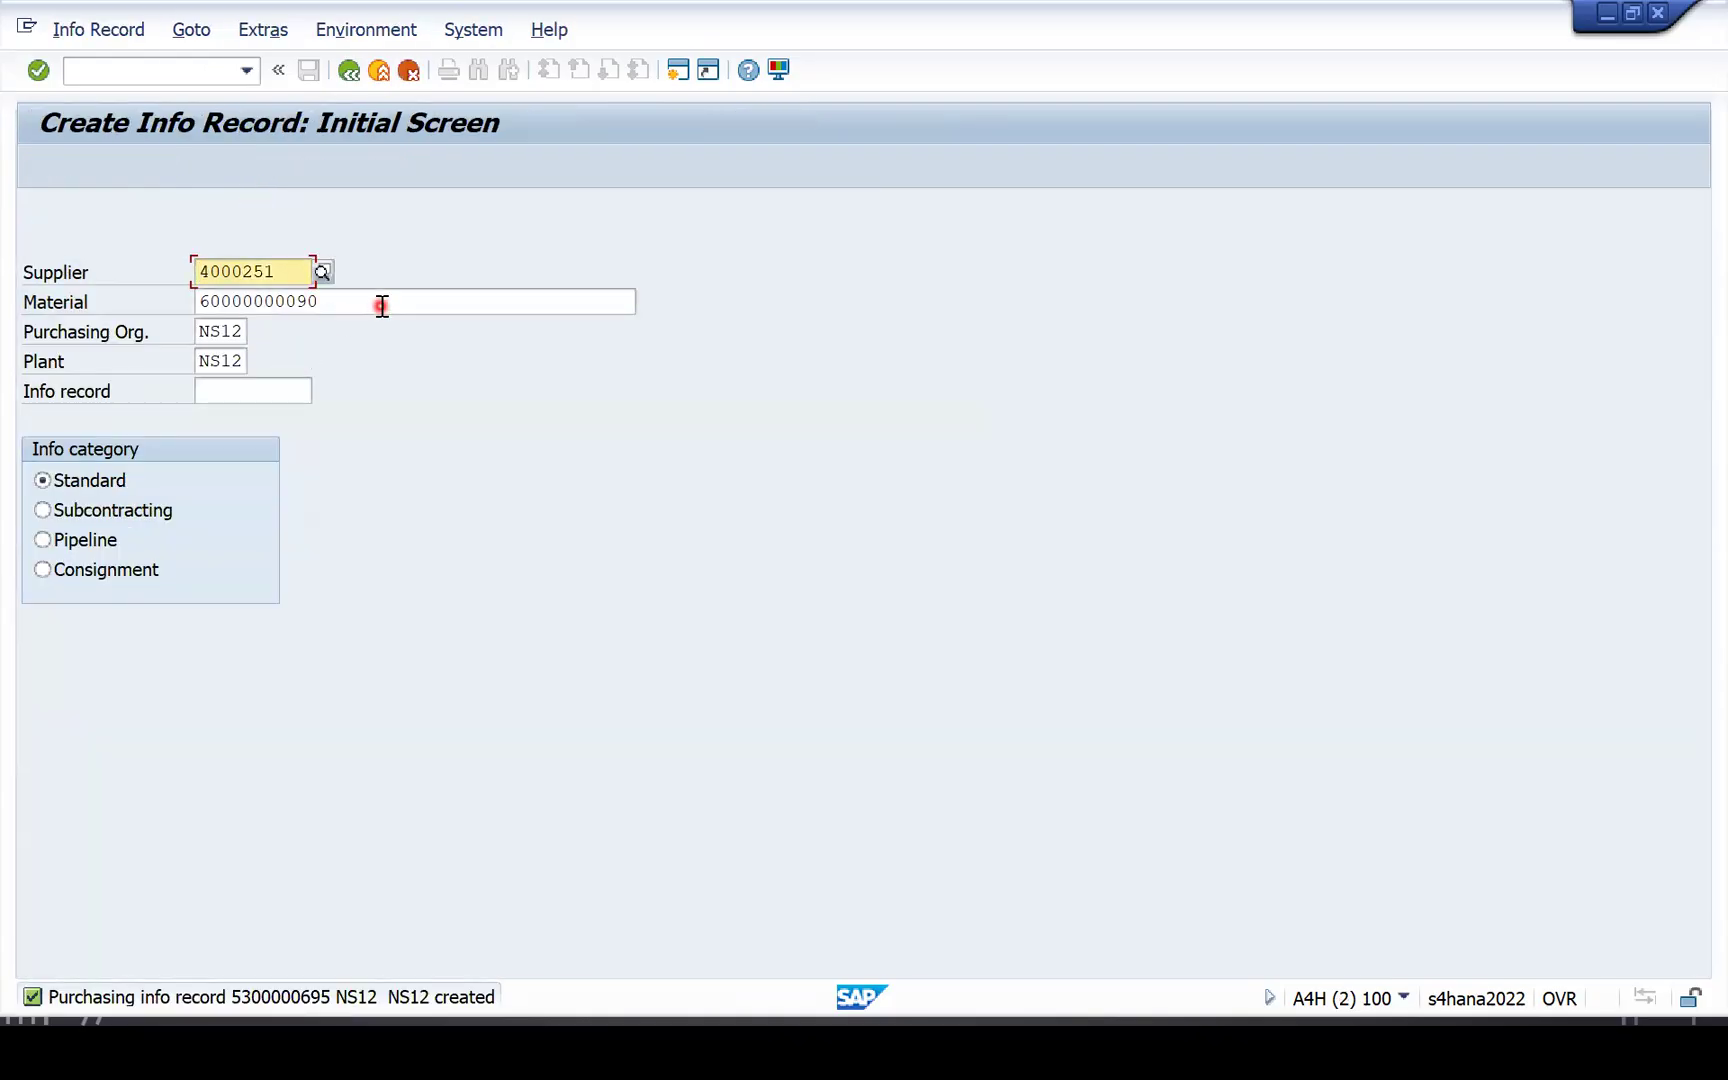
{"action": "left_click", "coordinate": [122, 78]}
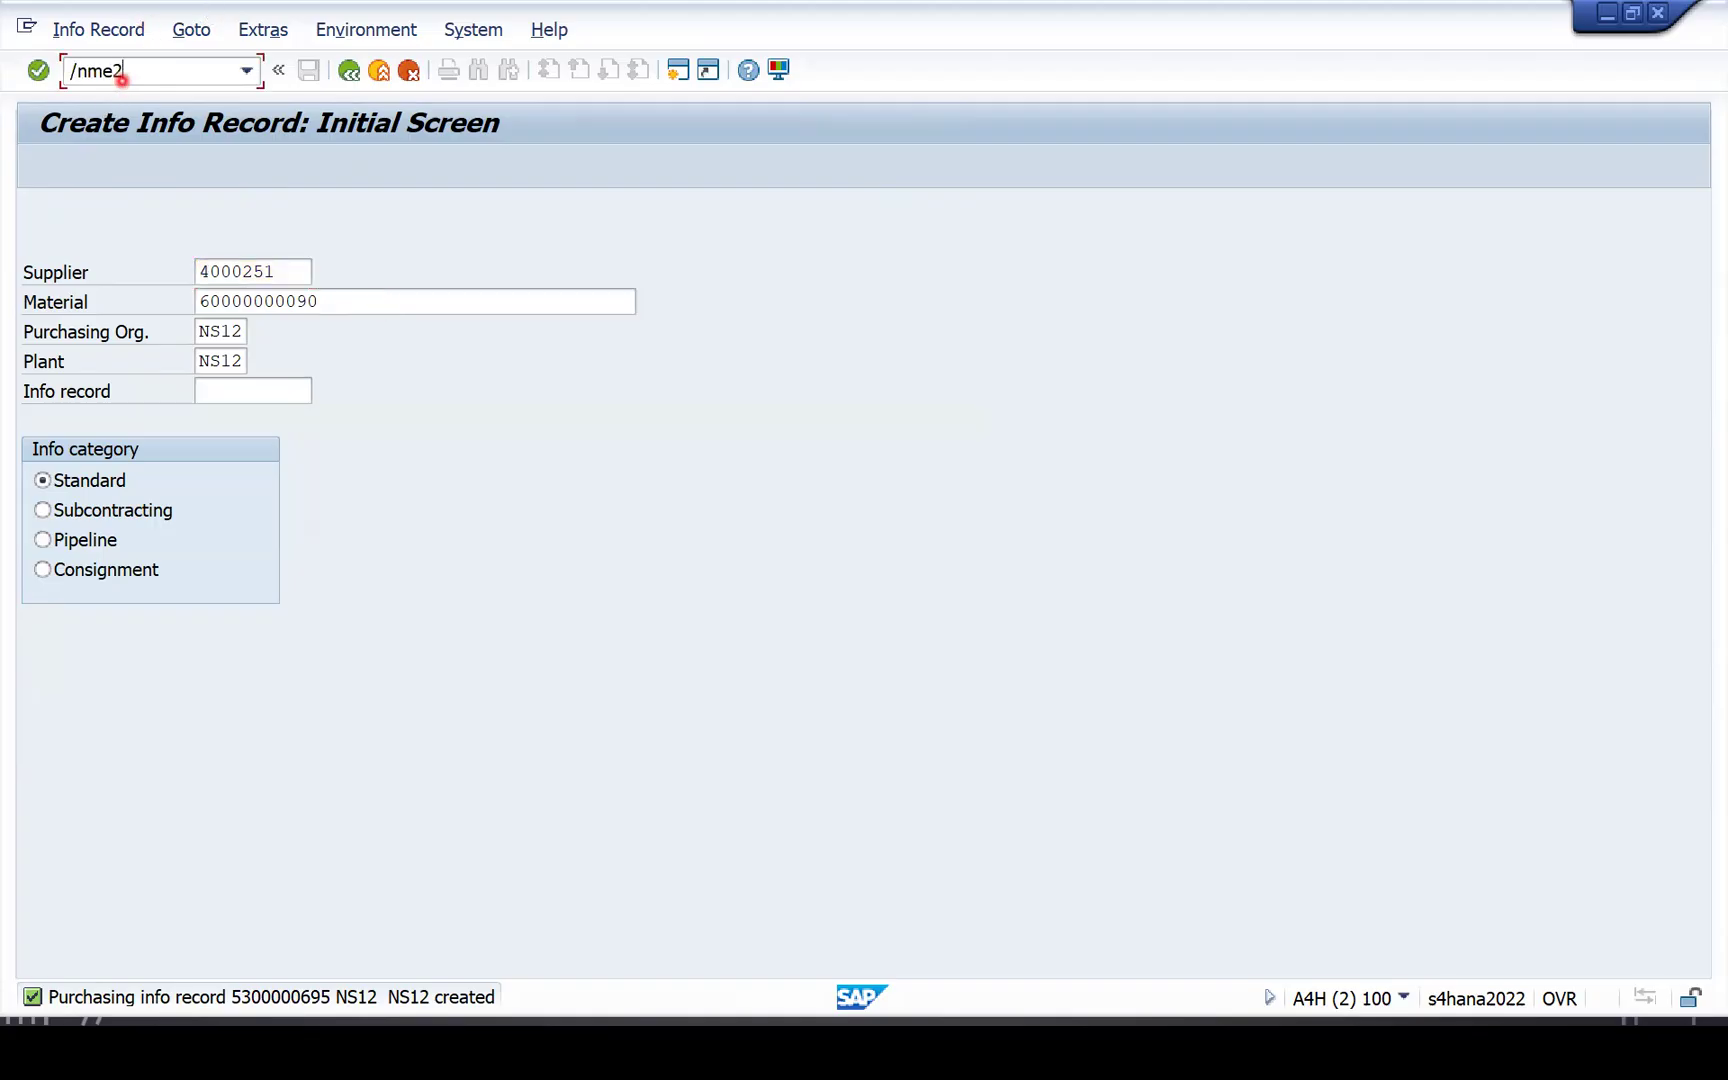
{"action": "key", "text": "Return"}
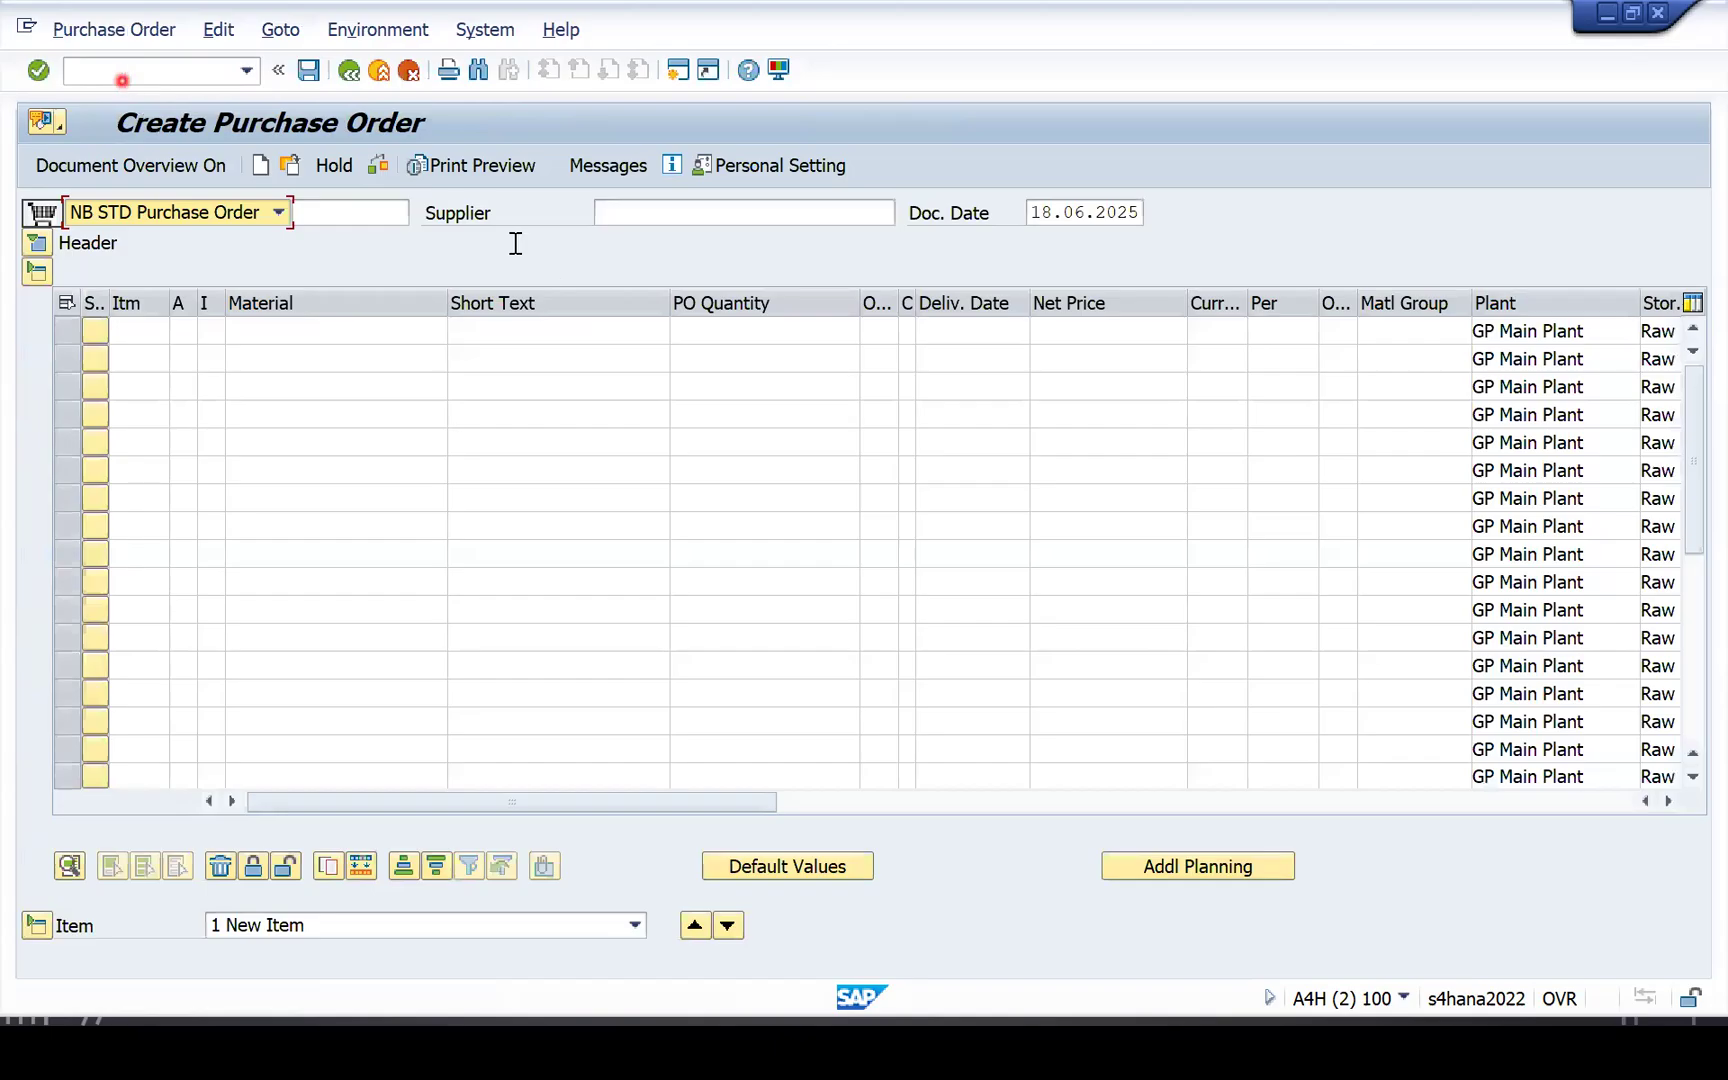
{"action": "left_click", "coordinate": [662, 213]}
{"action": "left_click", "coordinate": [664, 236]}
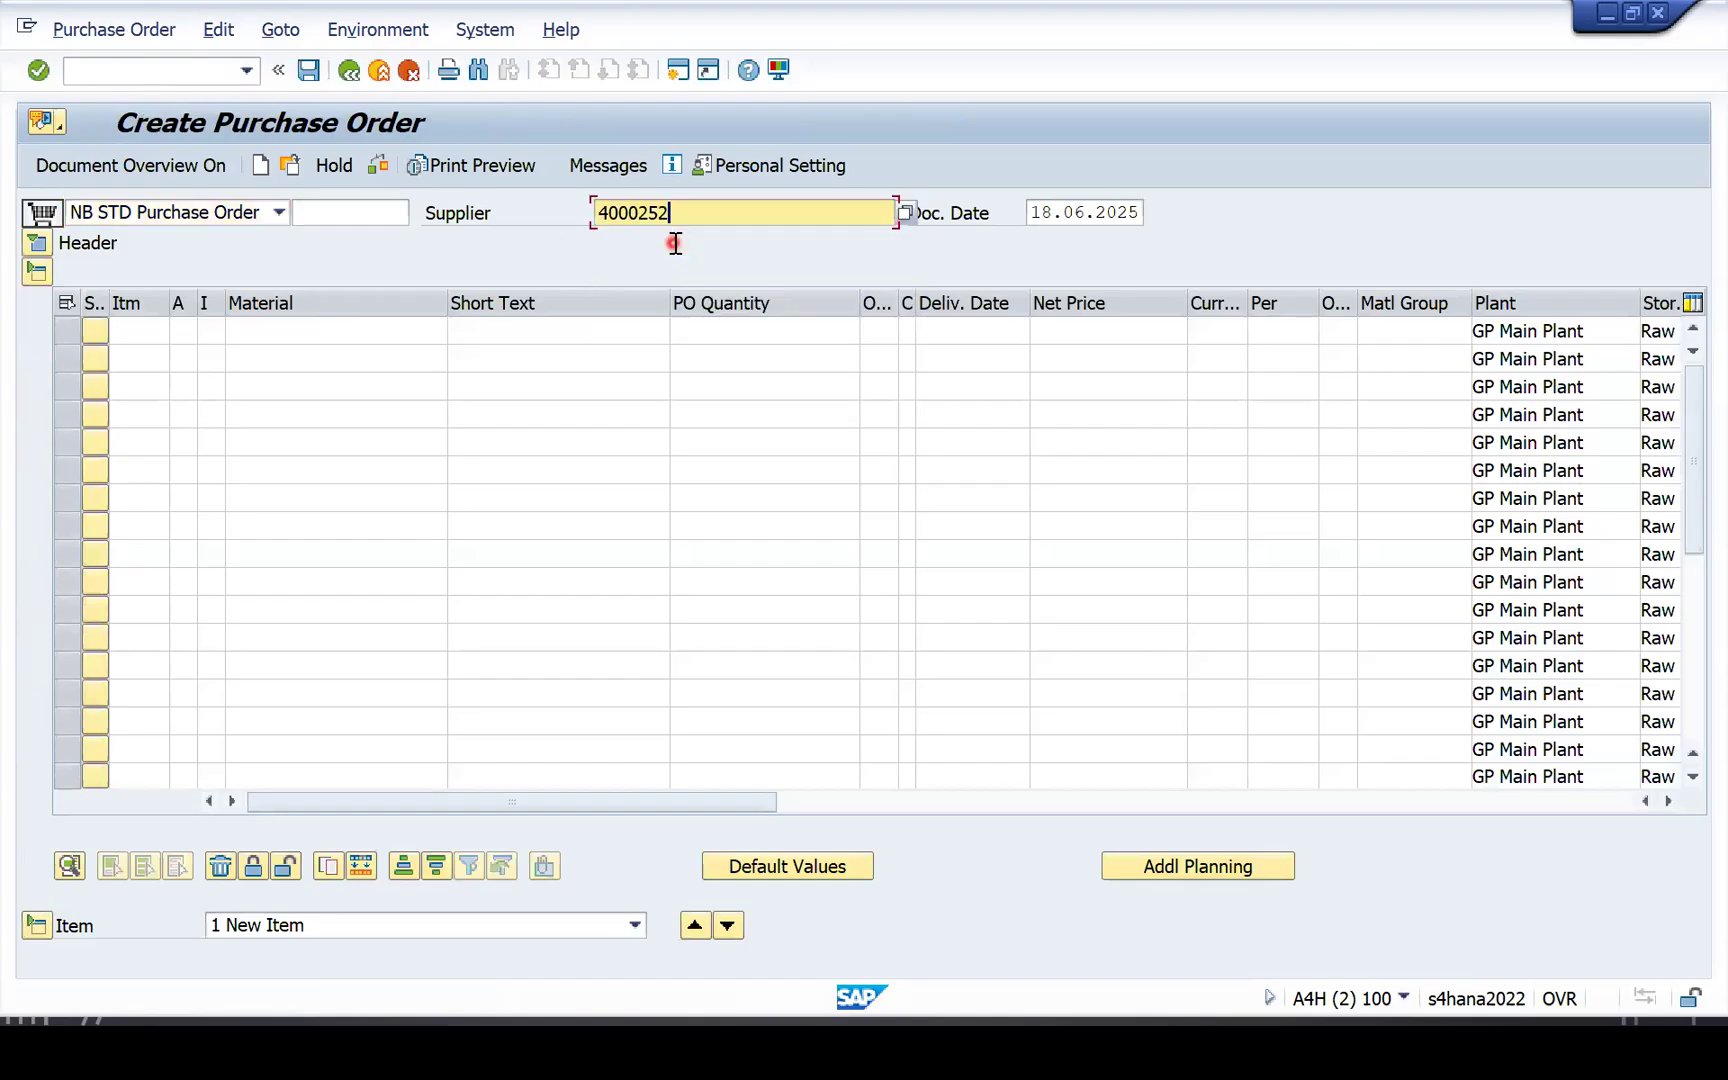
{"action": "key", "text": "Return"}
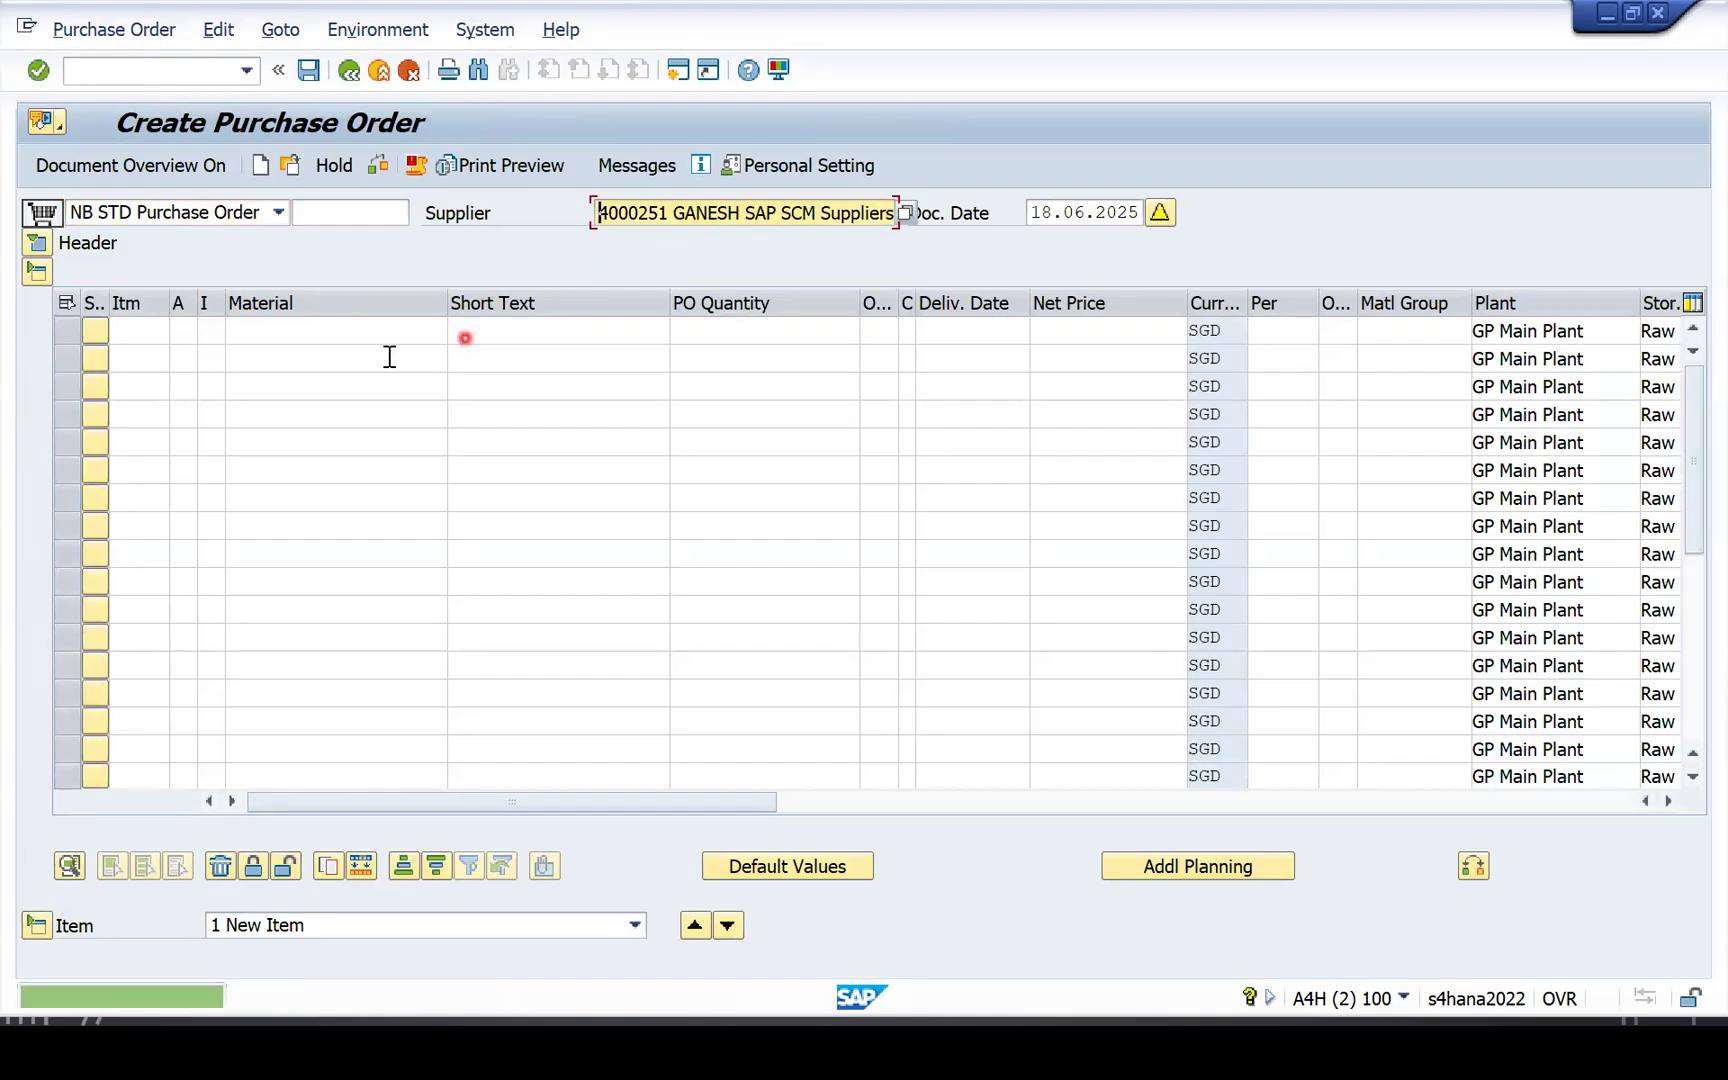
{"action": "left_click", "coordinate": [305, 333]}
{"action": "key", "text": "Down"}
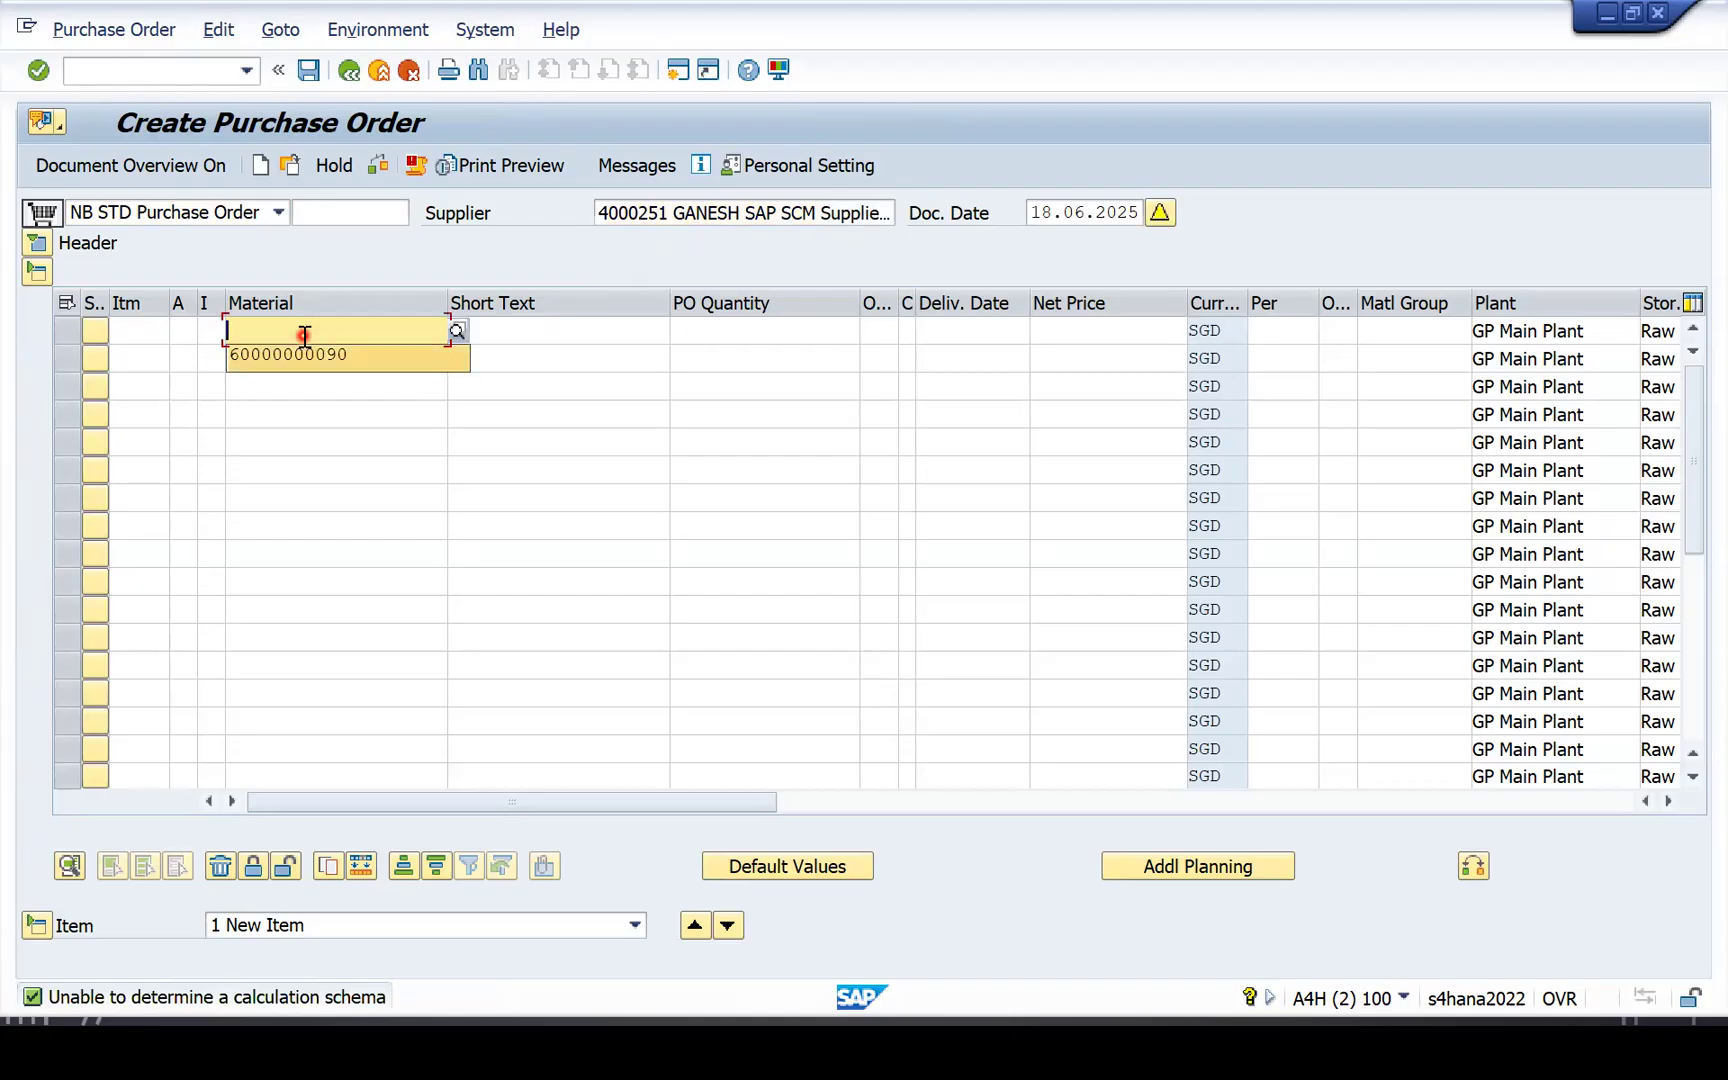
{"action": "key", "text": "Return"}
{"action": "key", "text": "Return"}
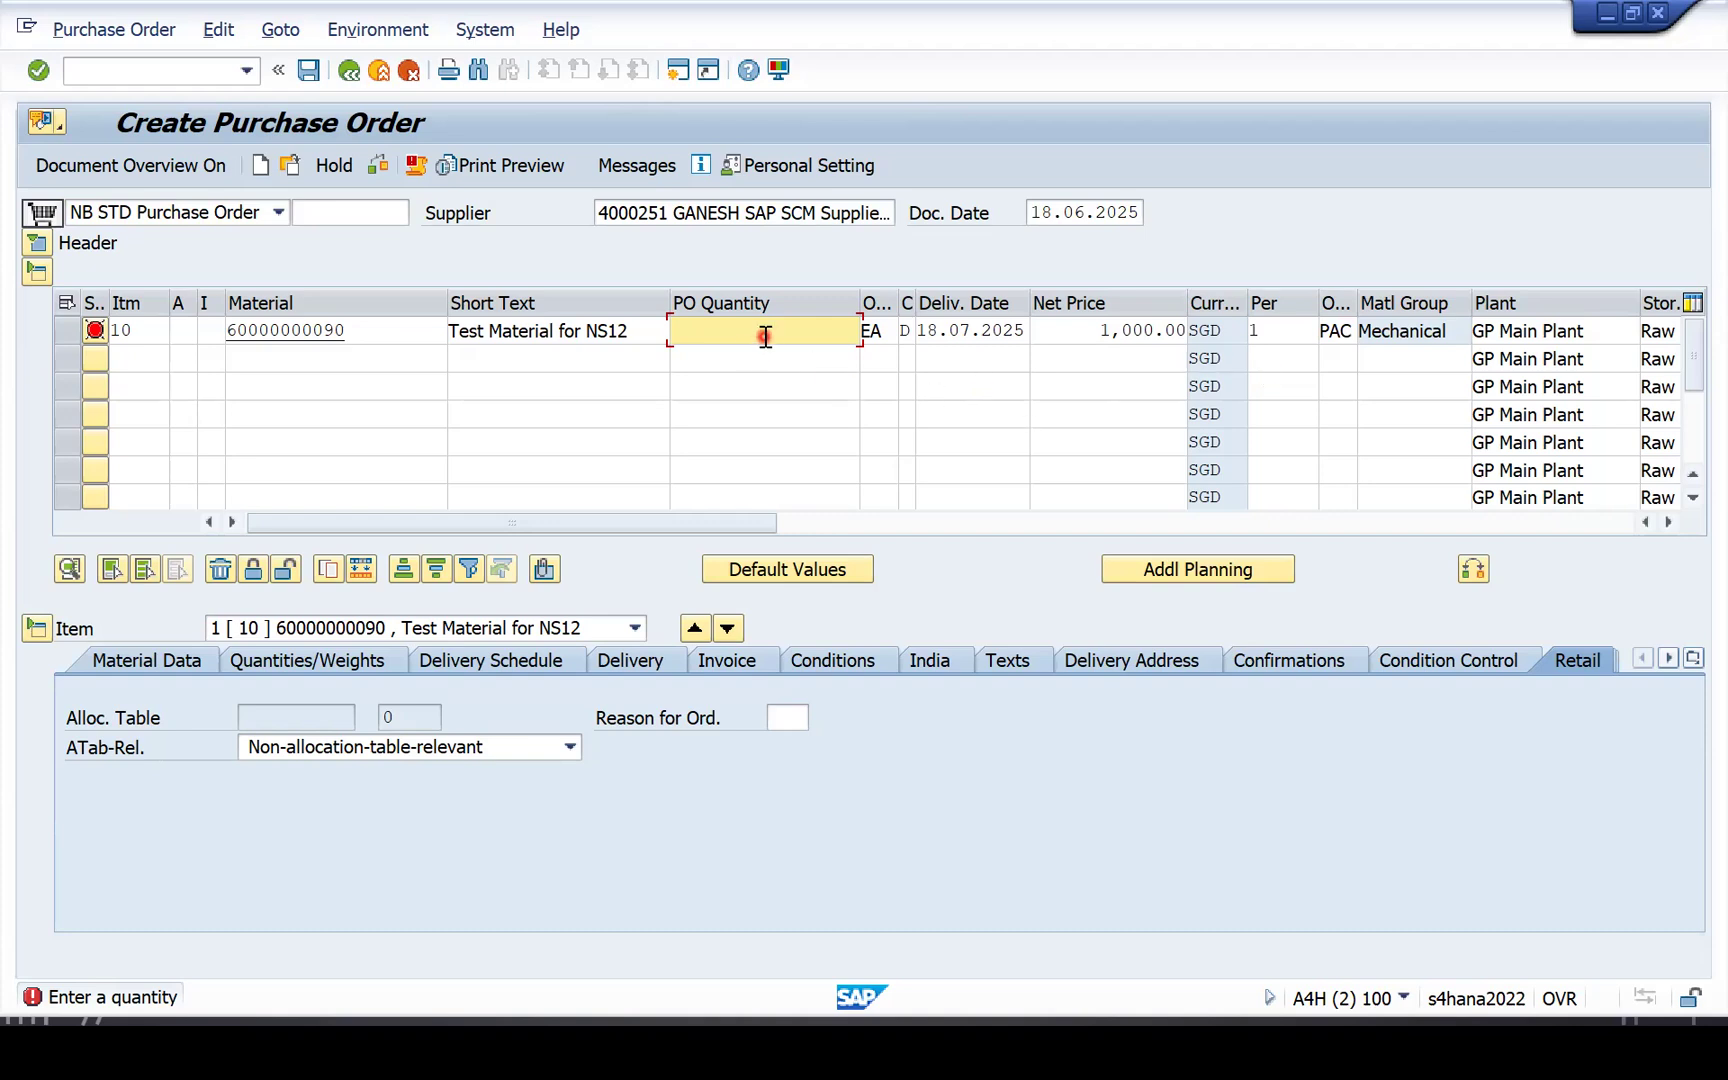
Order 10 EA and verify the 1 PAC conversion and 1,000.00 SGD PB00 condition.
{"action": "type", "text": "10"}
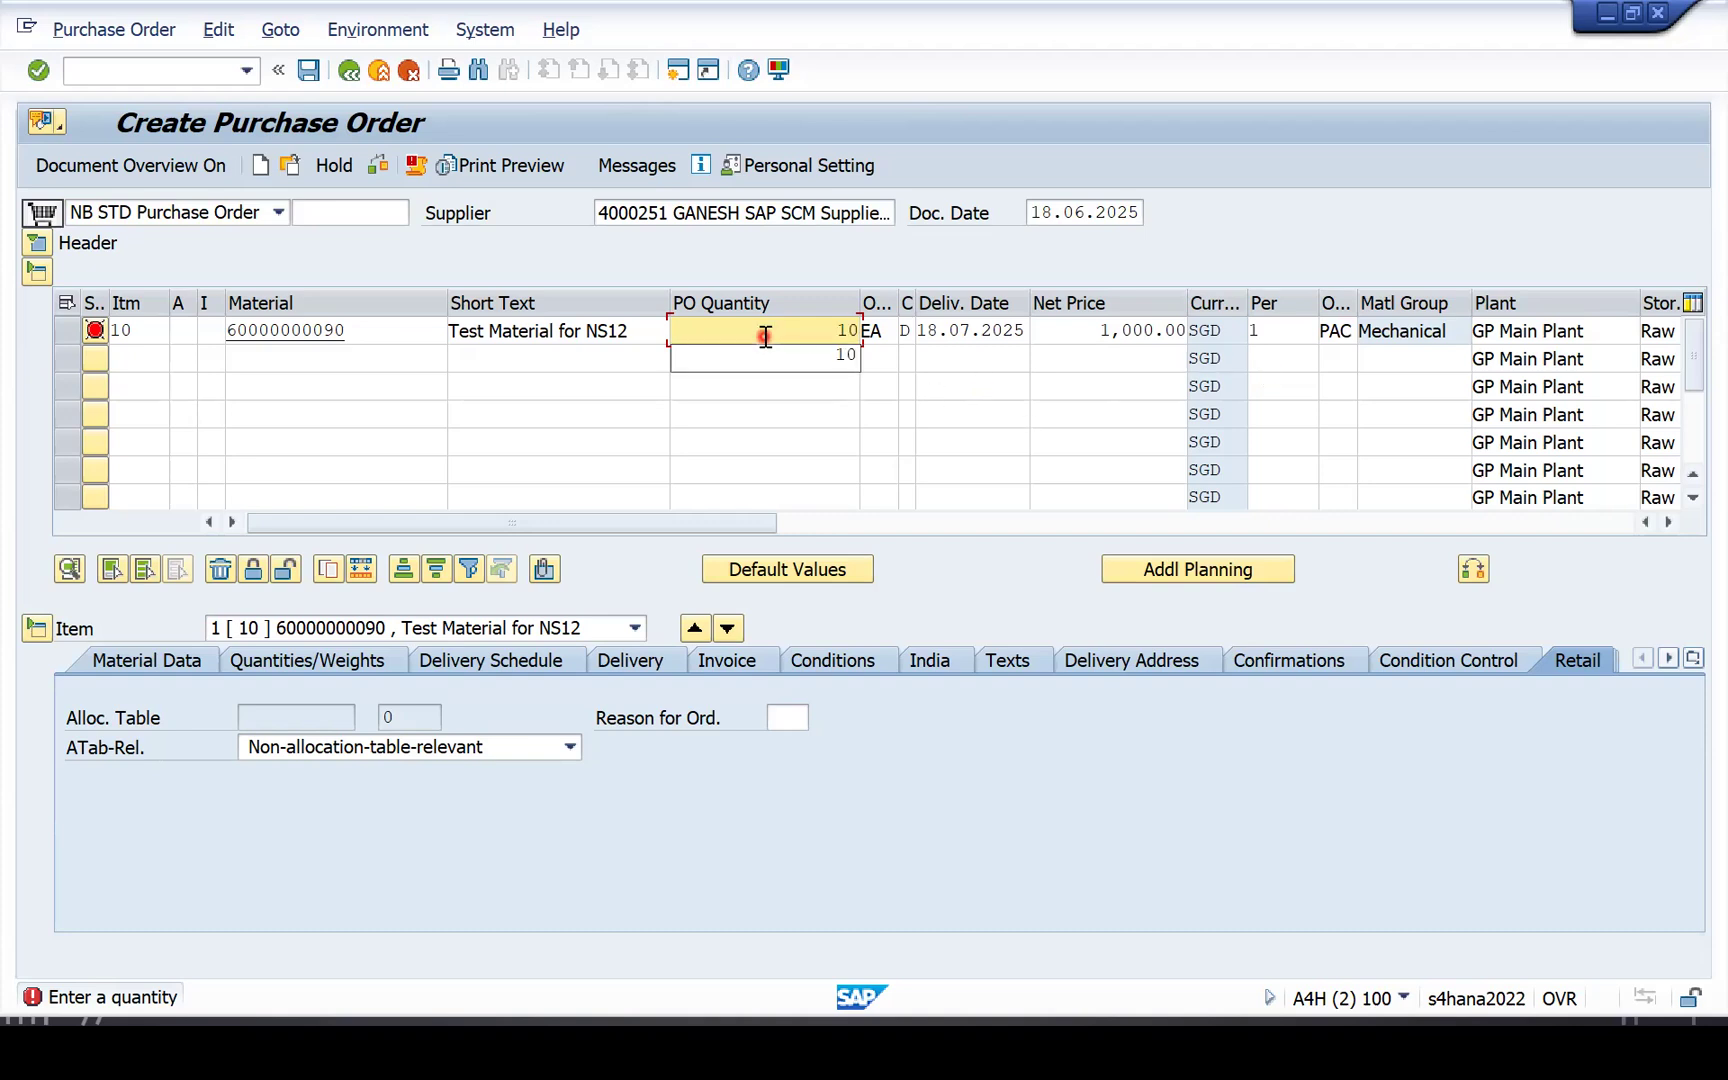
{"action": "key", "text": "Return"}
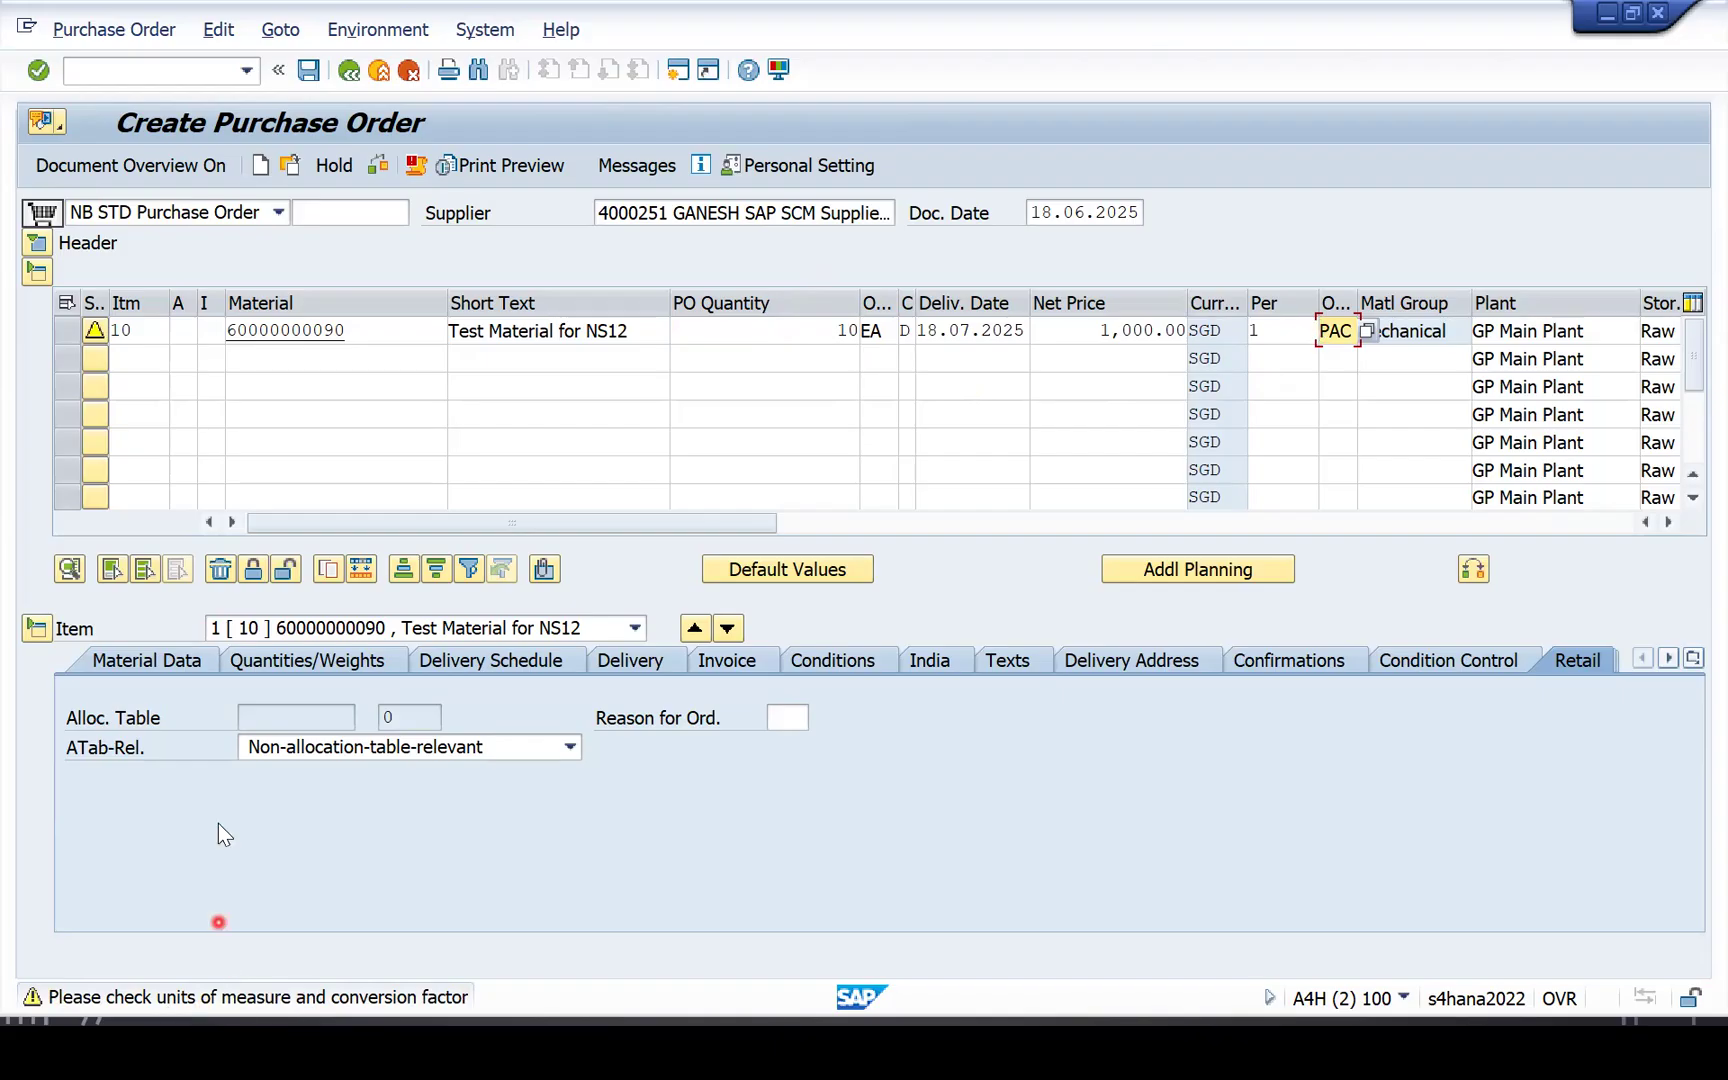
{"action": "left_click", "coordinate": [315, 664]}
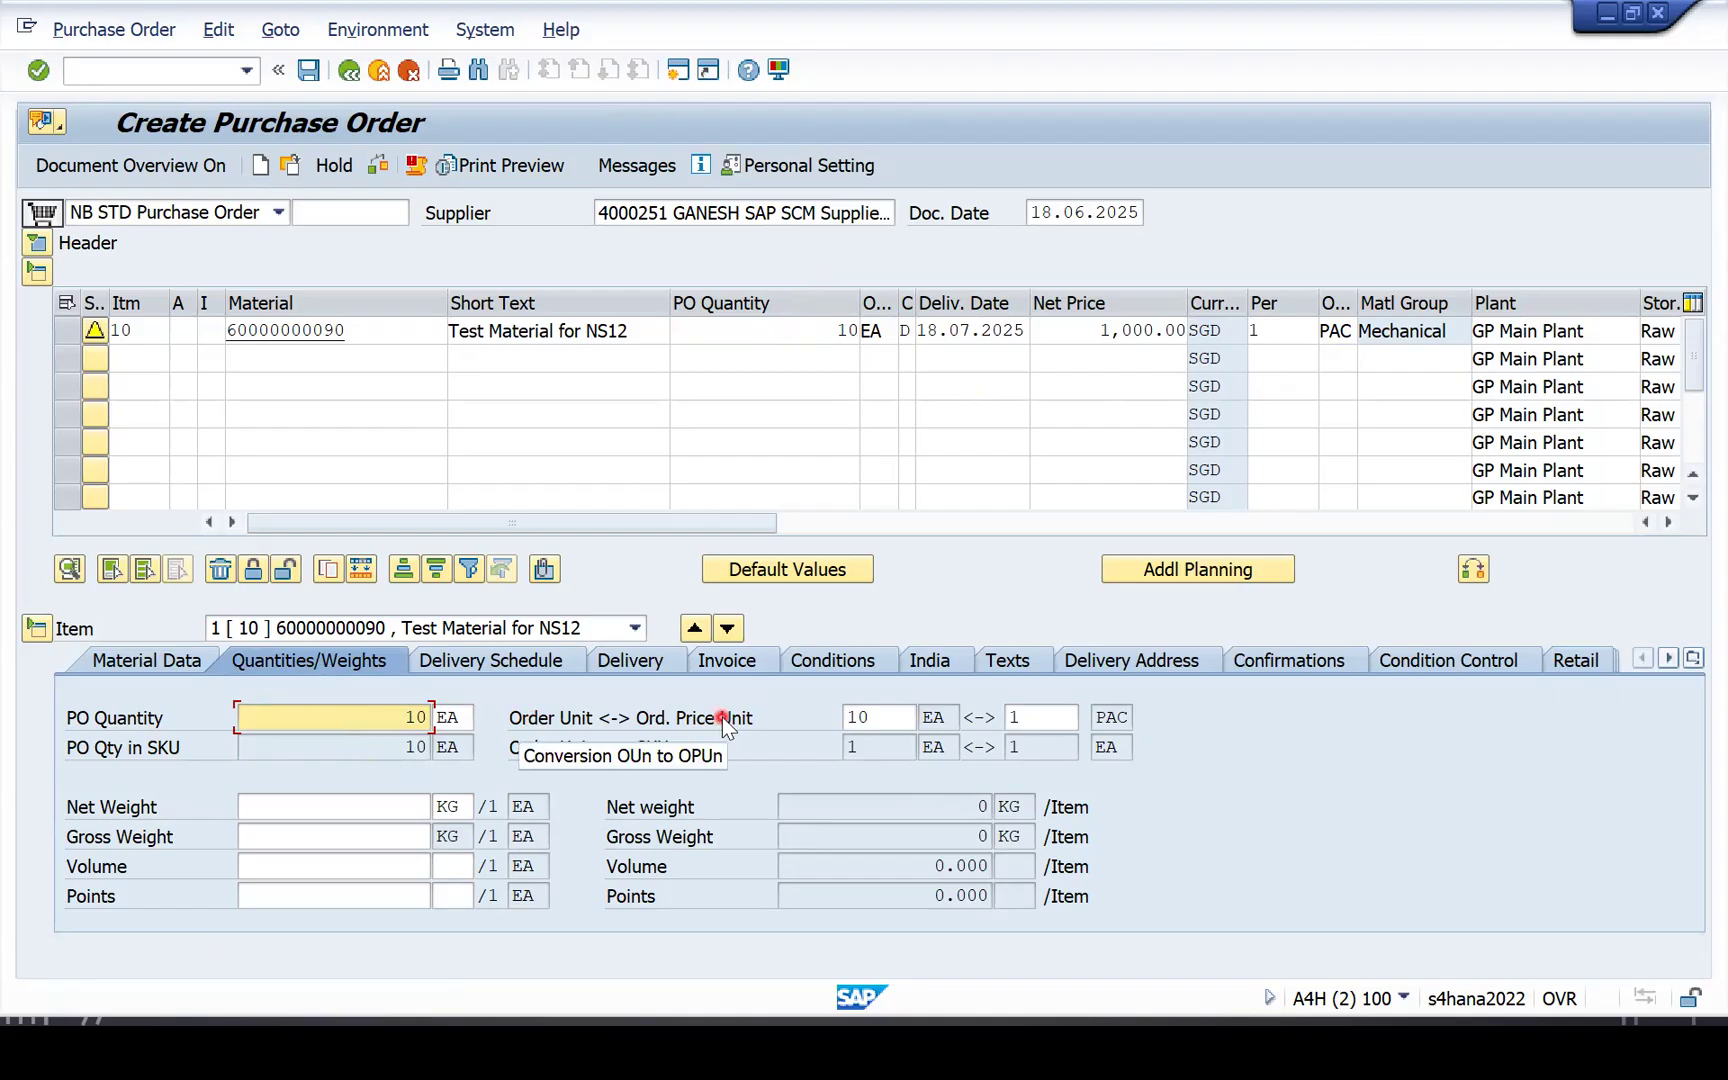
{"action": "left_click", "coordinate": [866, 716]}
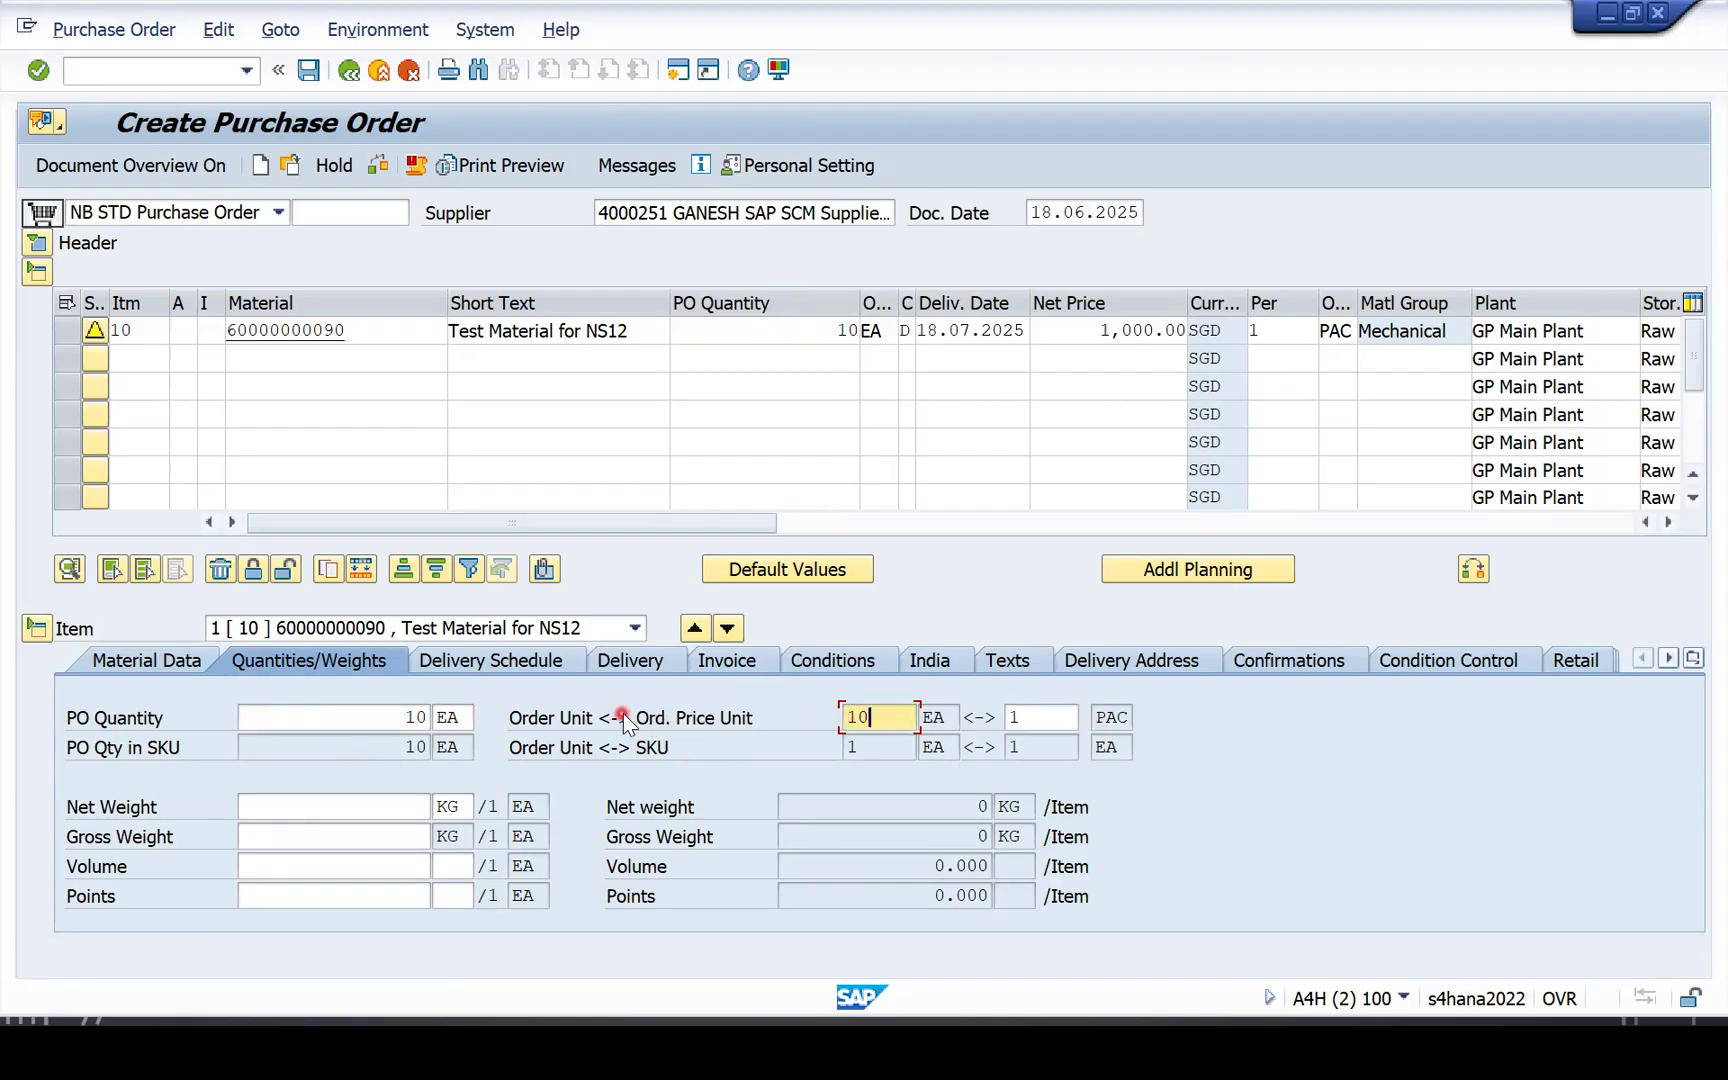
{"action": "left_click", "coordinate": [857, 664]}
{"action": "left_click", "coordinate": [469, 686]}
{"action": "left_click_drag", "start_coordinate": [833, 686], "coordinate": [942, 686]}
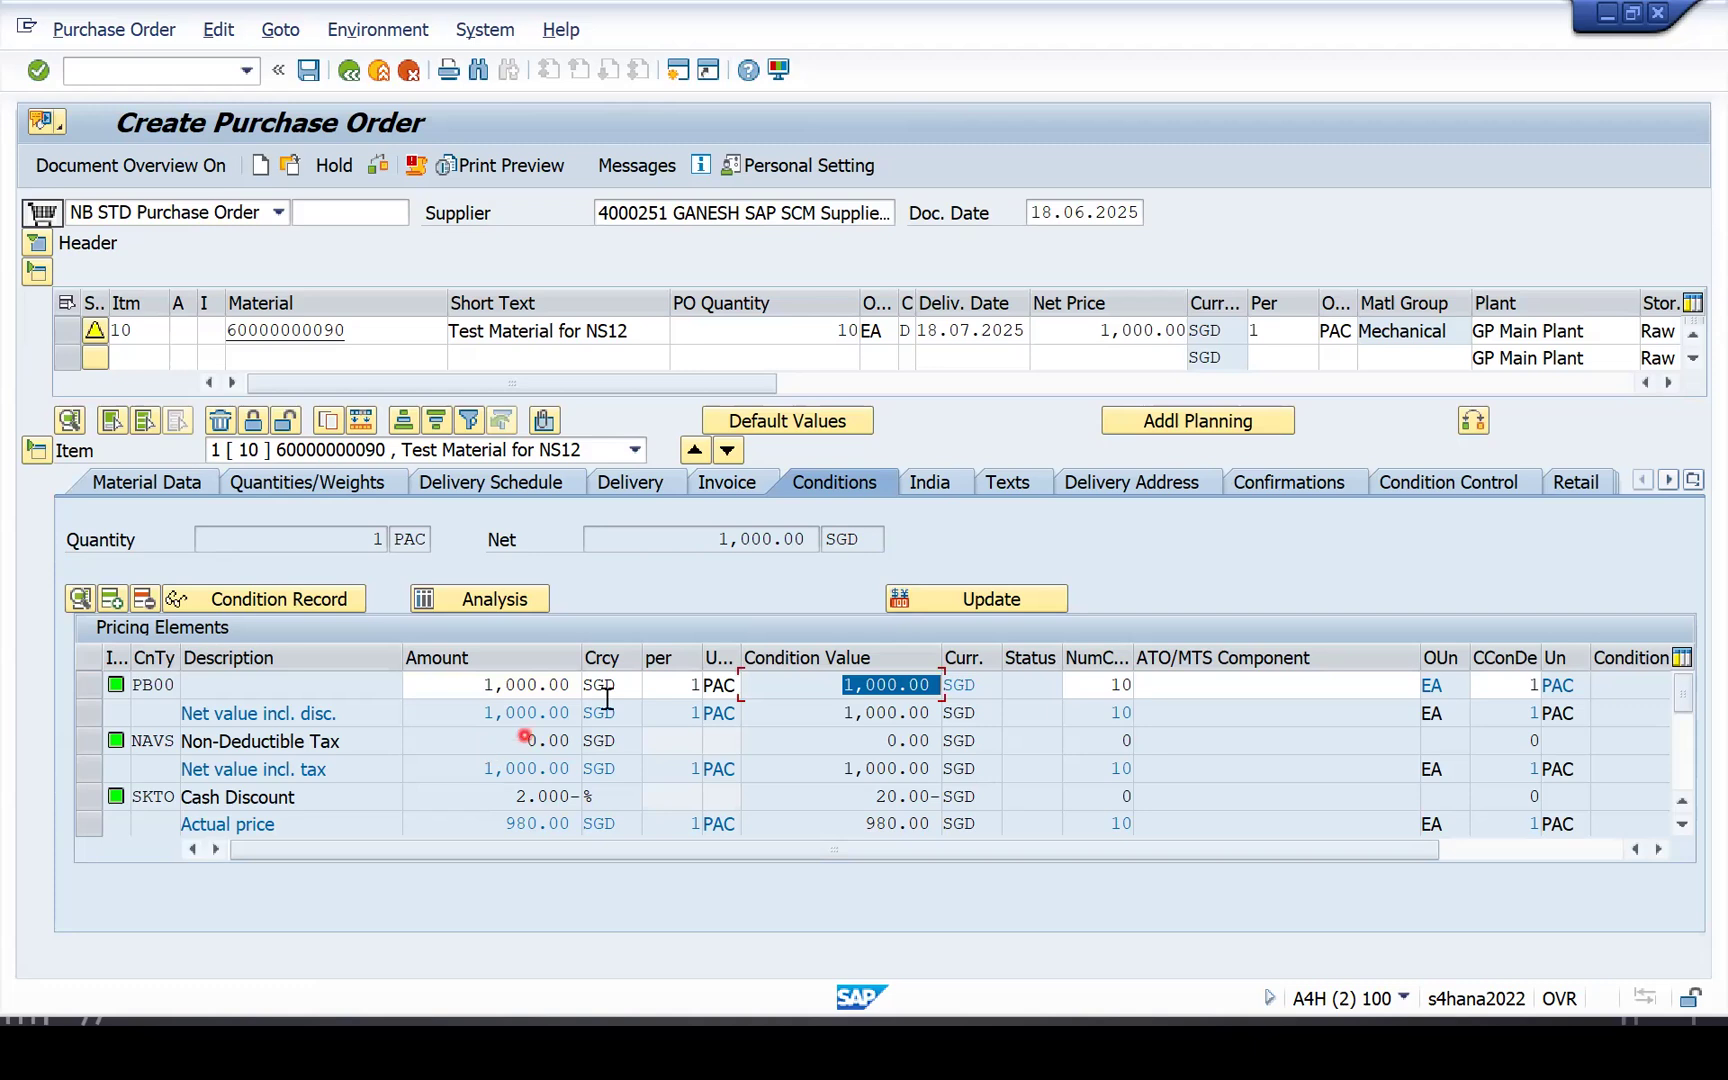
Change item 10's quantity to 20 and check the PB00 value of 2,000.00 SGD.
{"action": "left_click", "coordinate": [1345, 332]}
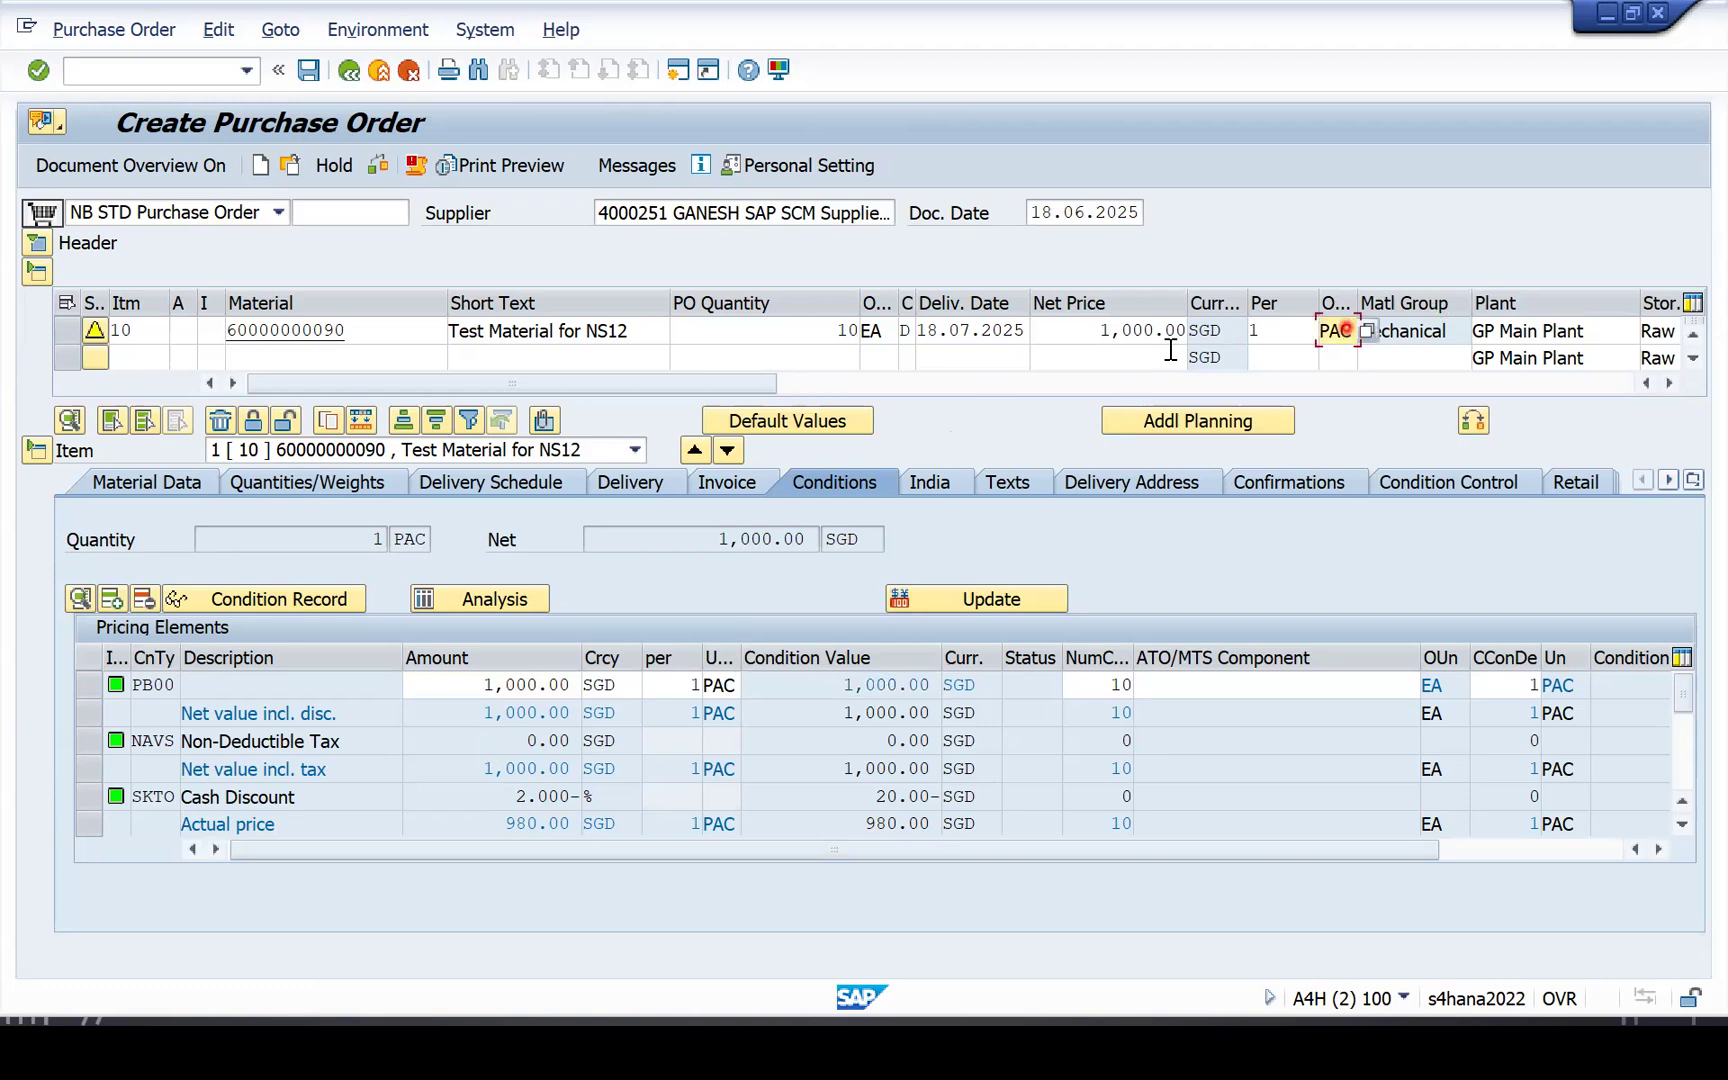
{"action": "left_click", "coordinate": [818, 332]}
{"action": "type", "text": "20"}
{"action": "key", "text": "Return"}
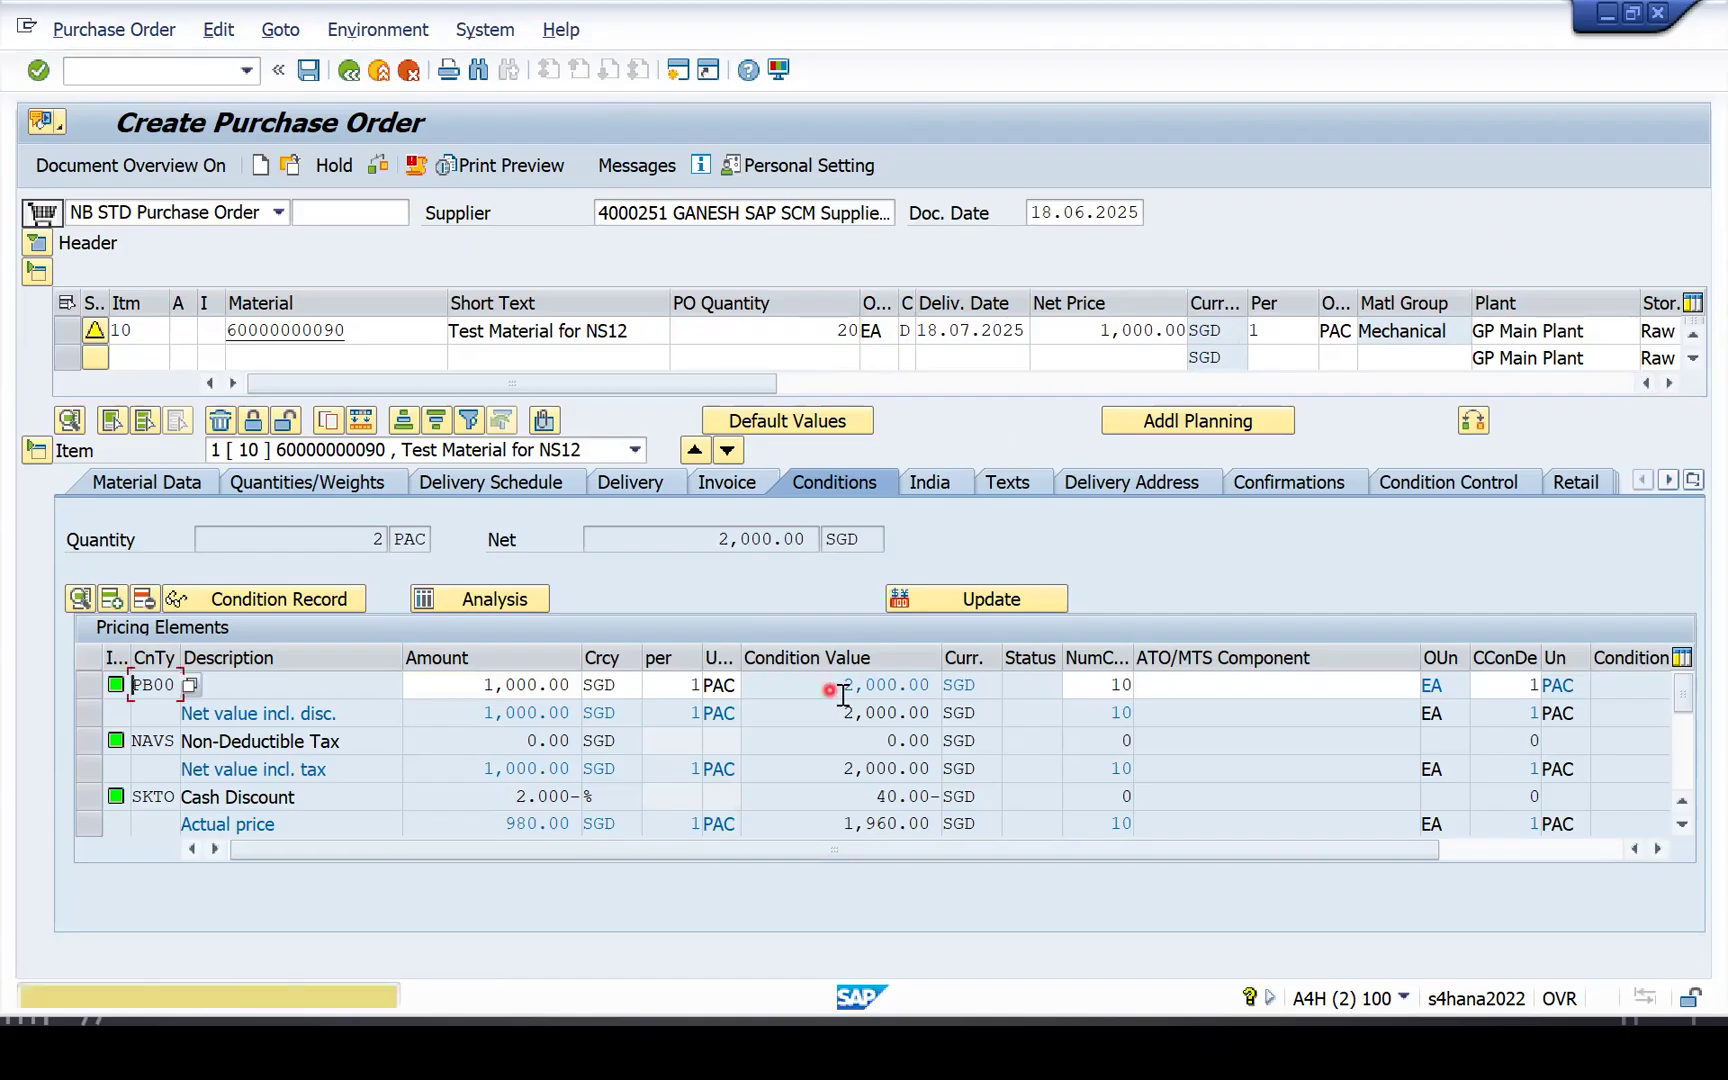
{"action": "left_click_drag", "start_coordinate": [842, 688], "coordinate": [940, 686]}
{"action": "left_click", "coordinate": [690, 684]}
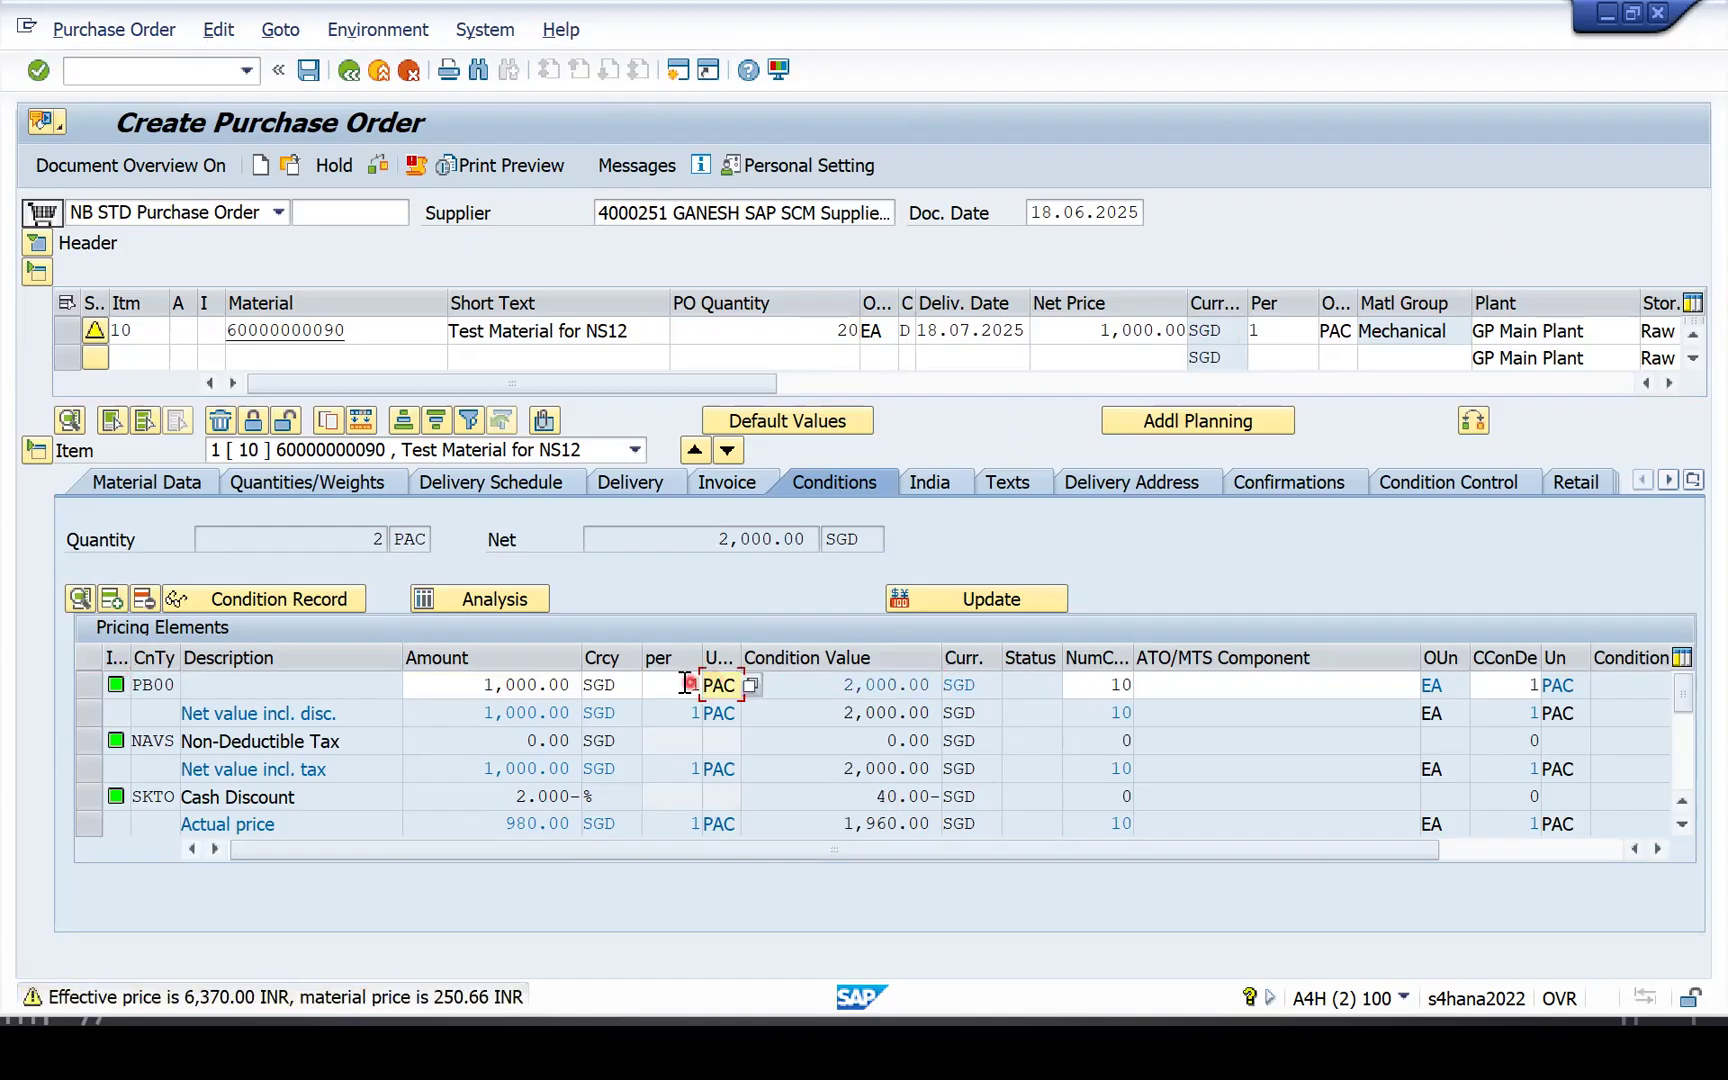
{"action": "left_click", "coordinate": [566, 685]}
{"action": "left_click_drag", "start_coordinate": [850, 686], "coordinate": [941, 686]}
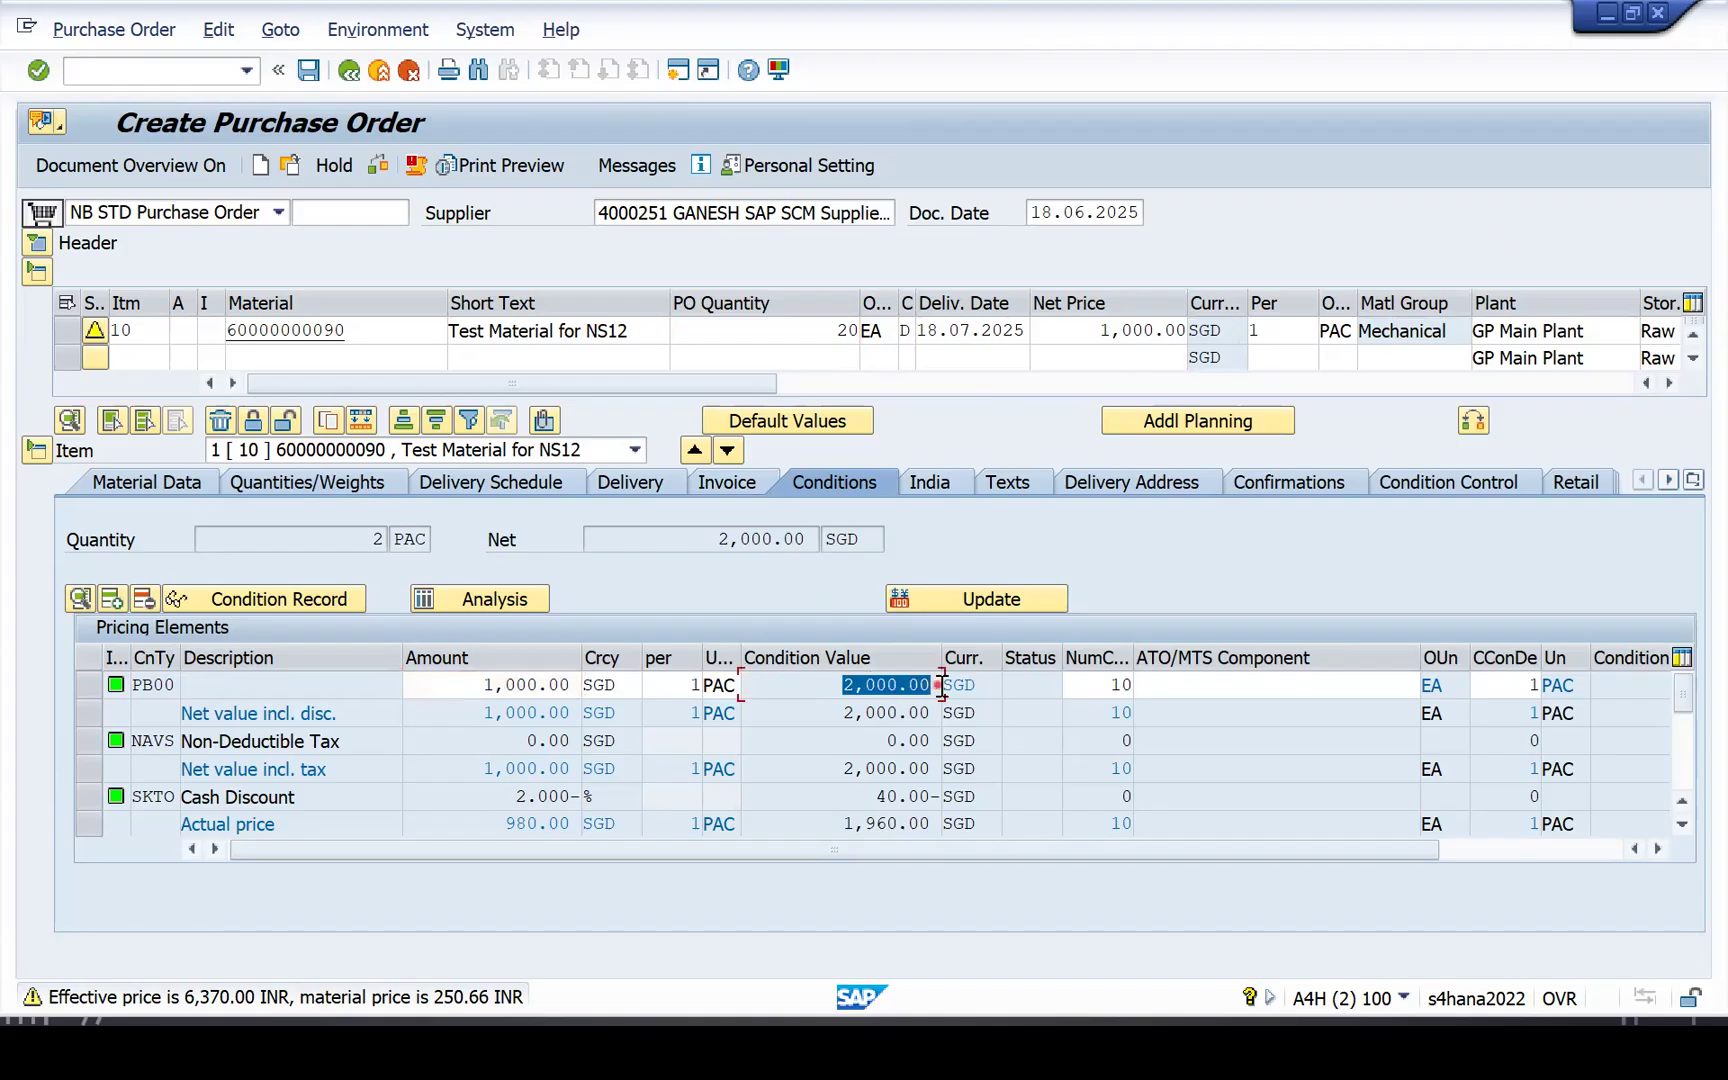
Set the quantity to 25 and save the purchase order, confirming the save.
{"action": "left_click", "coordinate": [820, 331]}
{"action": "type", "text": "25"}
{"action": "key", "text": "Return"}
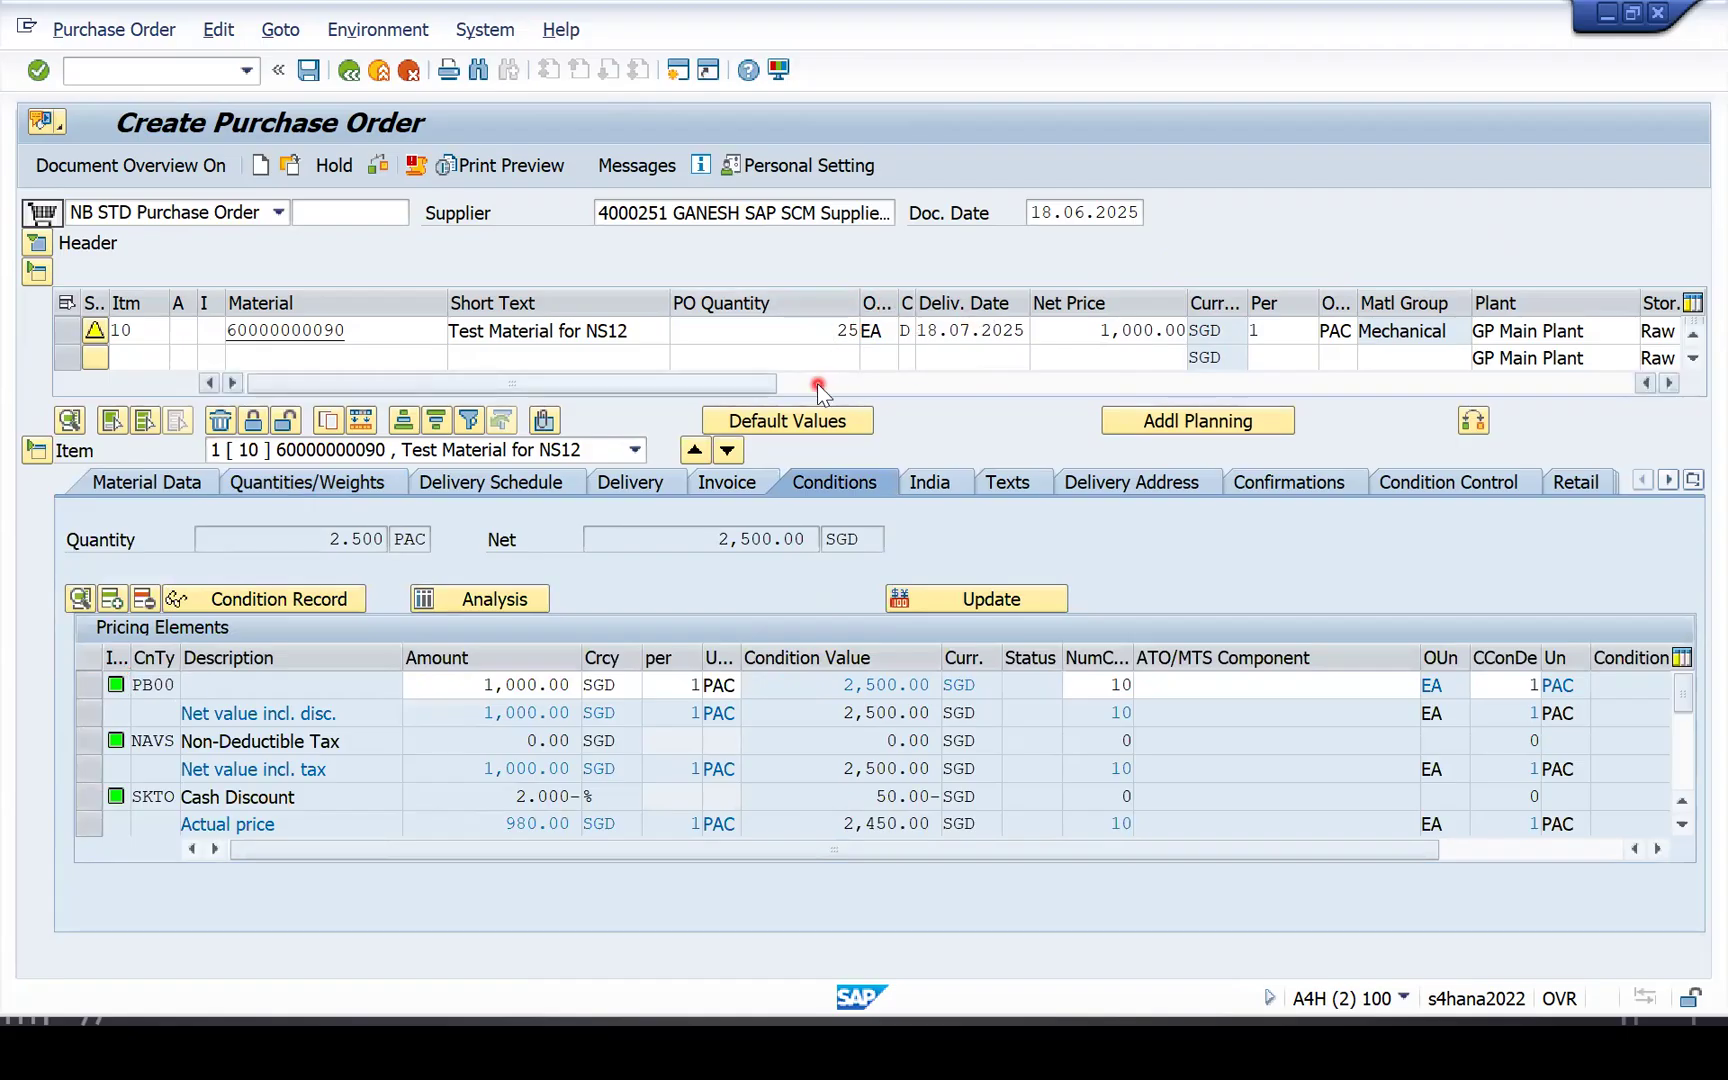
{"action": "key", "text": "ctrl+s"}
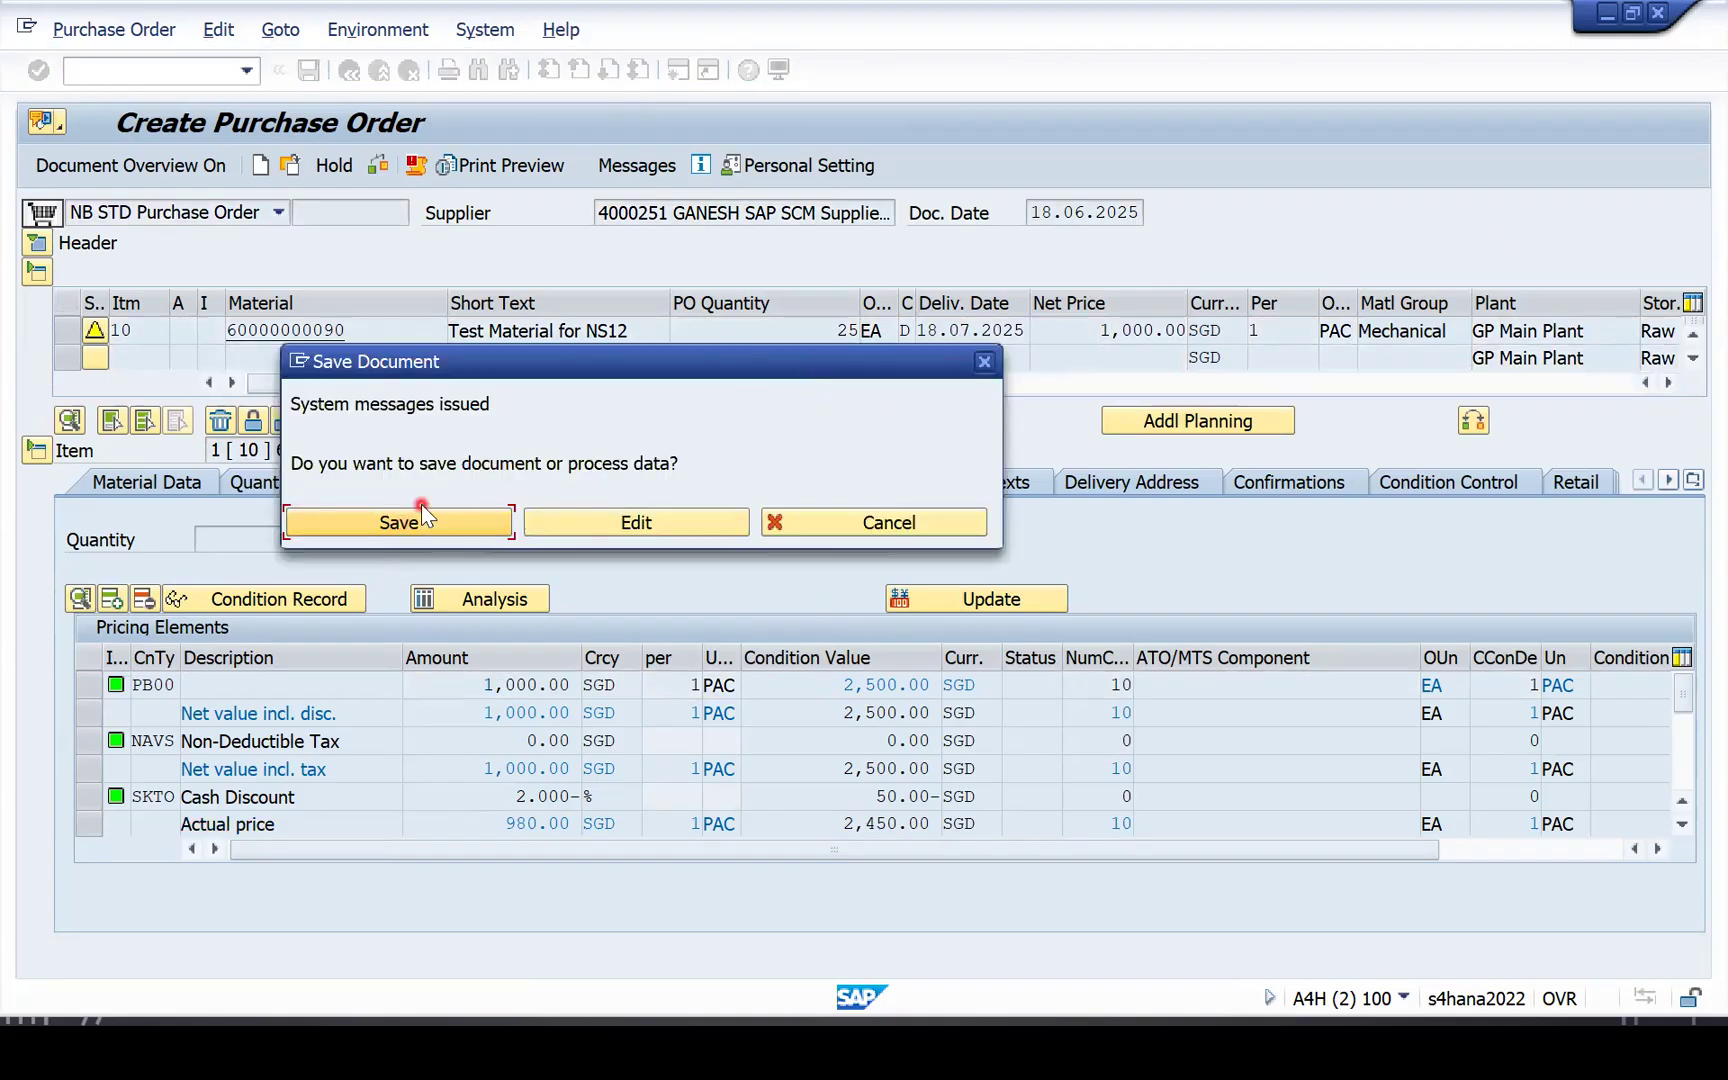
{"action": "left_click", "coordinate": [437, 522]}
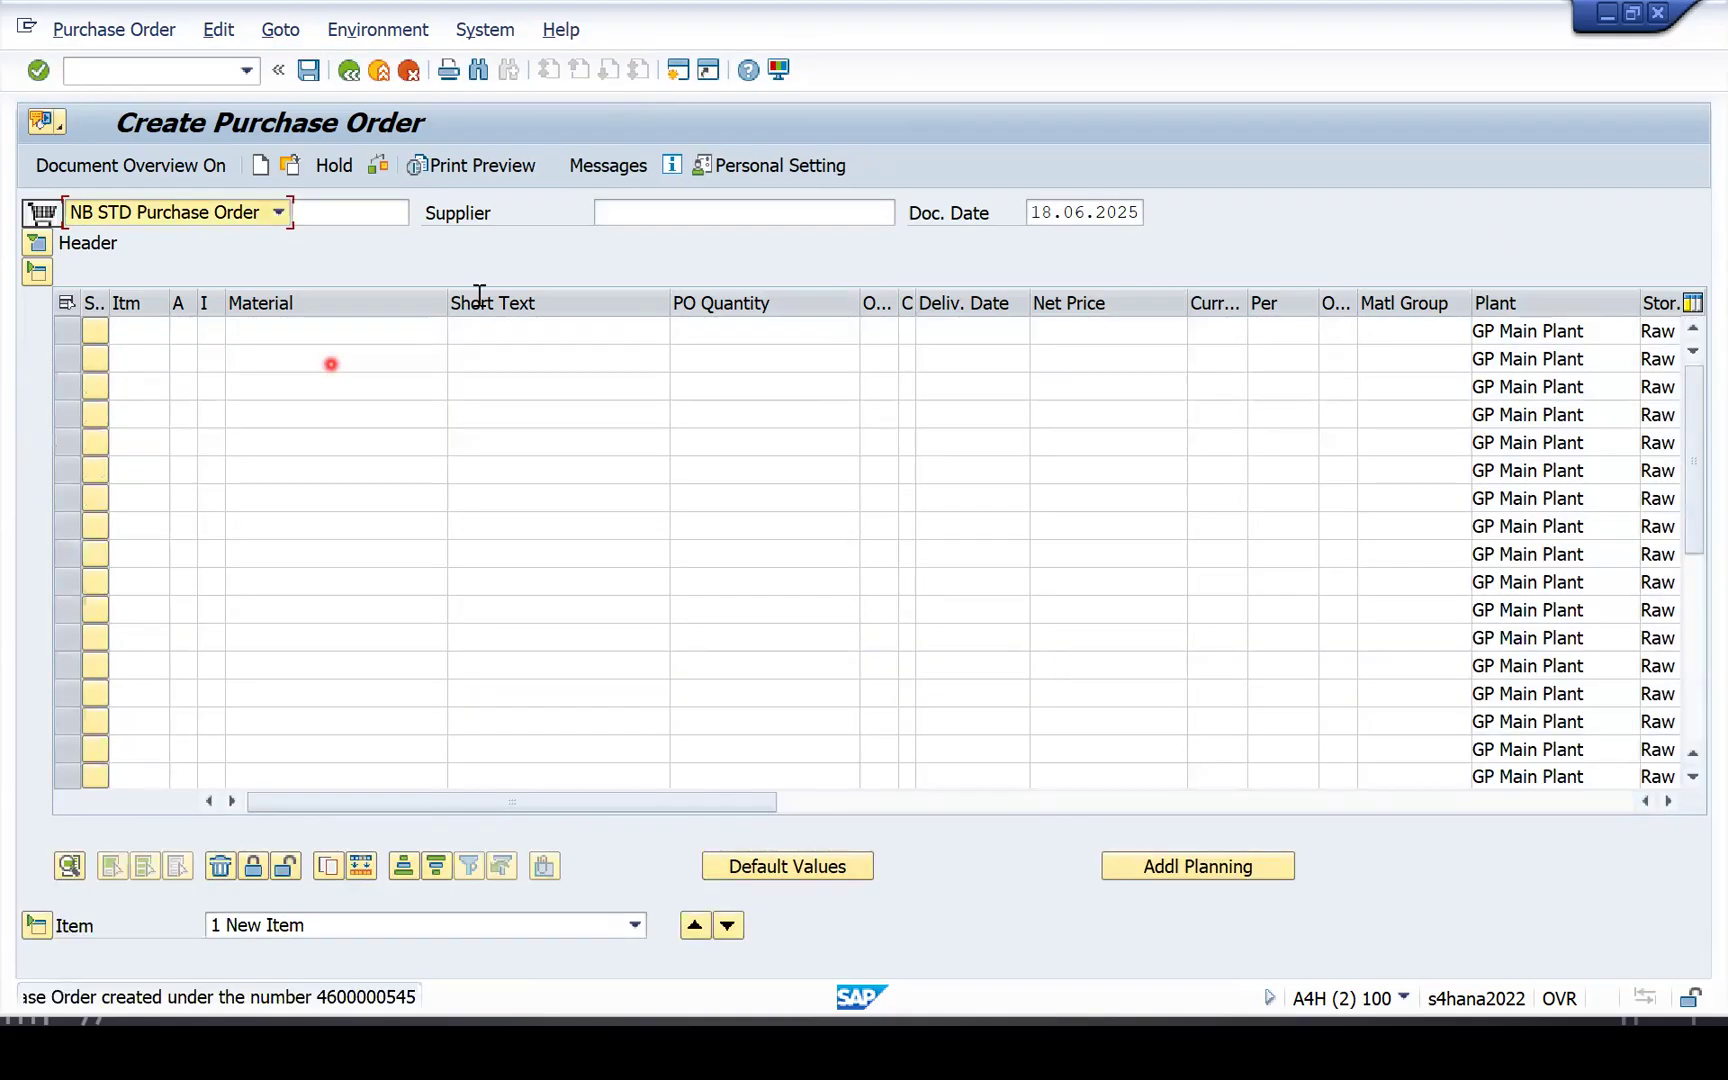
Open goods receipt for a purchase order with /nmigo.
{"action": "left_click", "coordinate": [130, 68]}
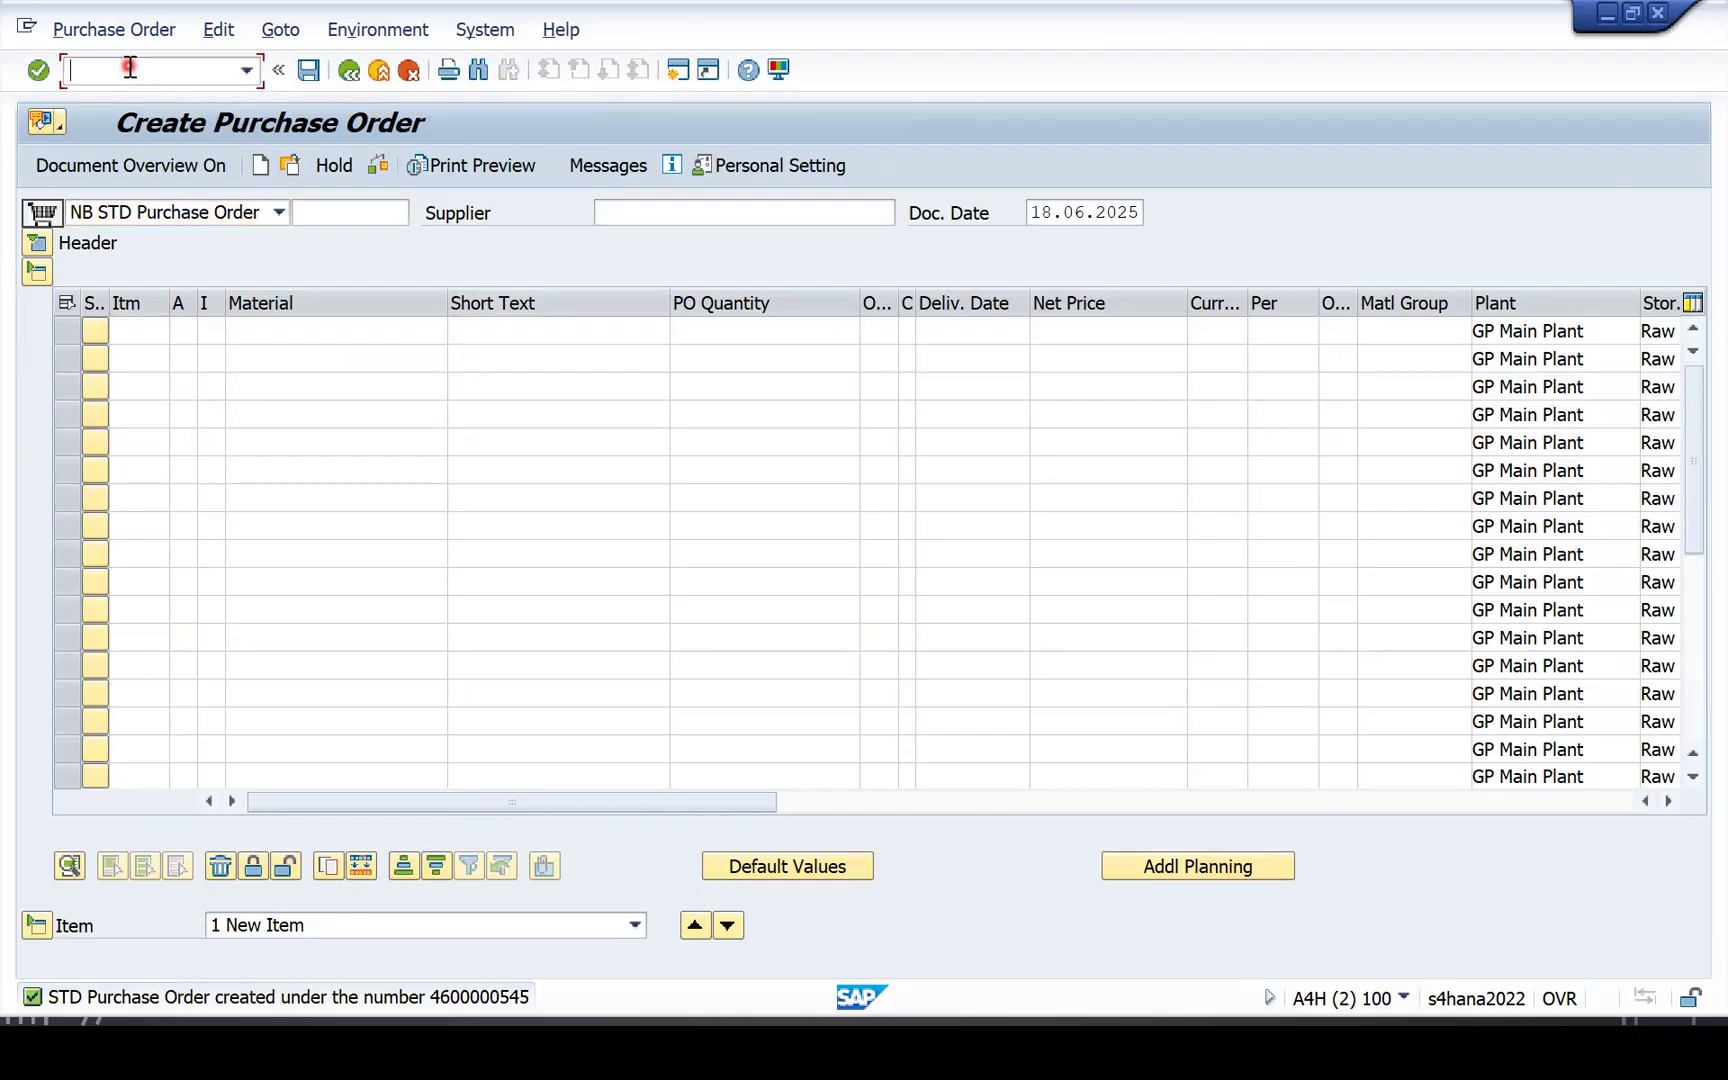
{"action": "type", "text": "/nmigo"}
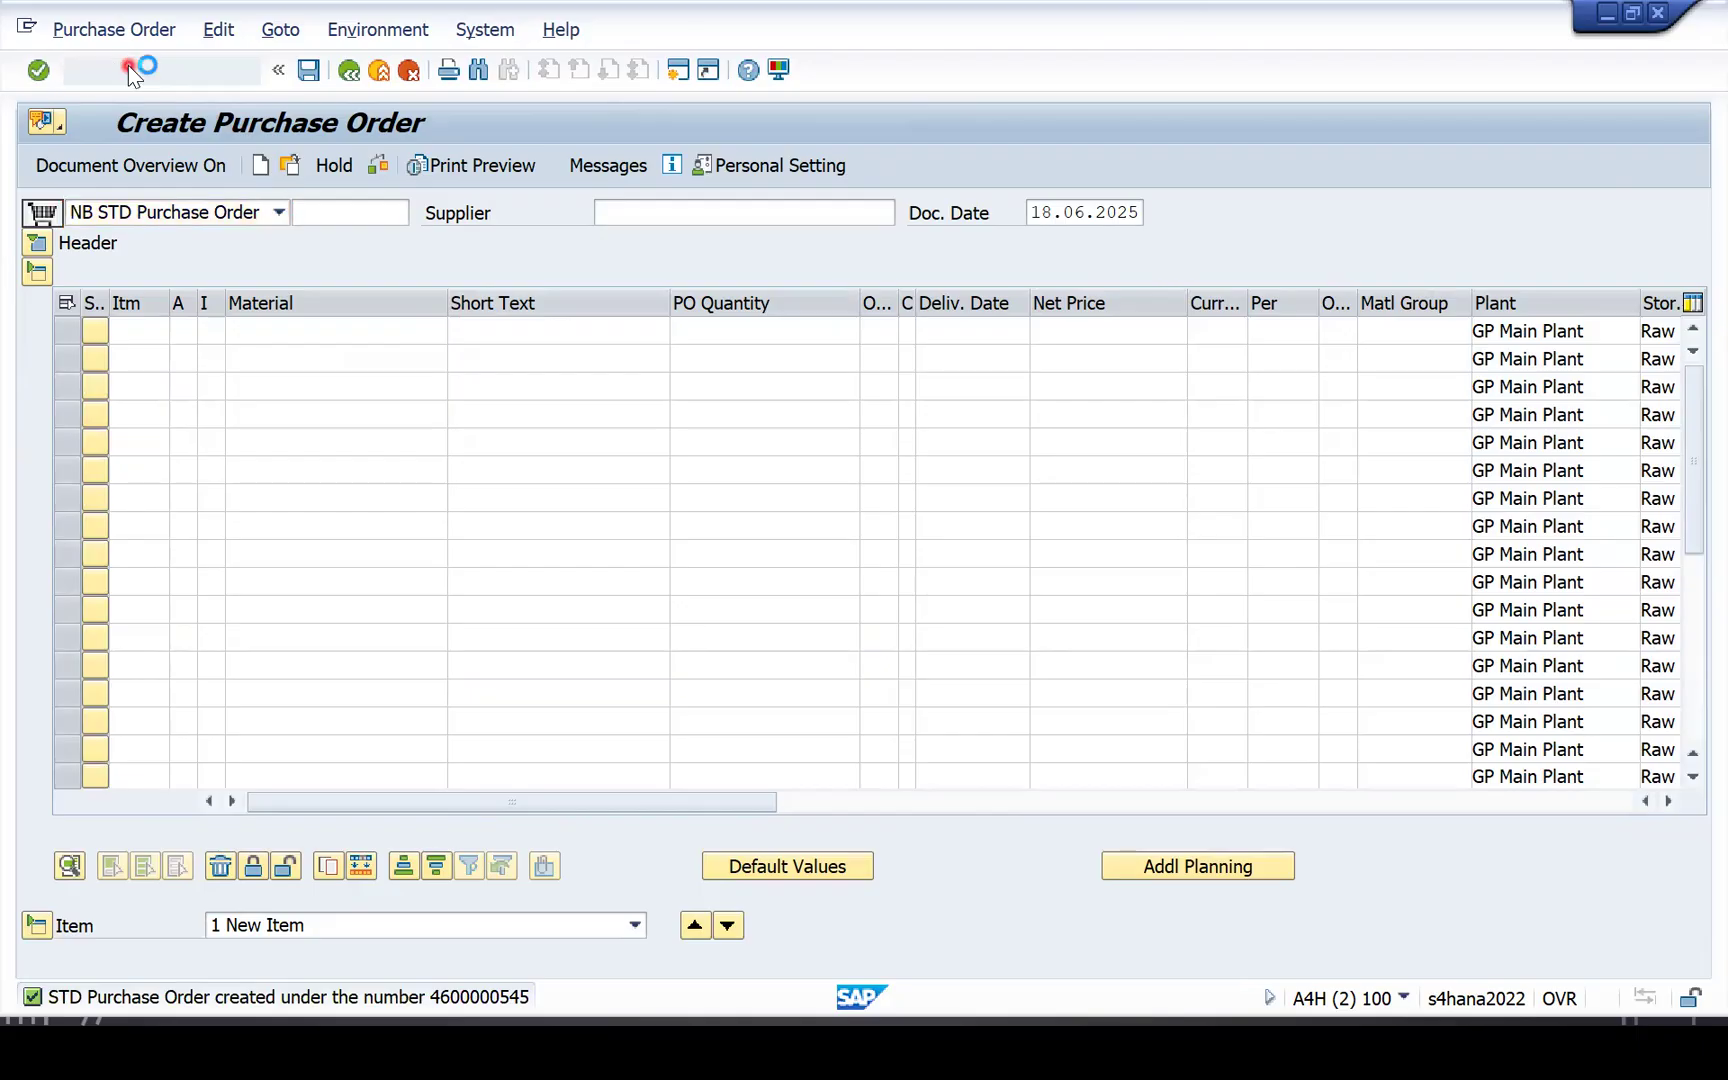
{"action": "key", "text": "Return"}
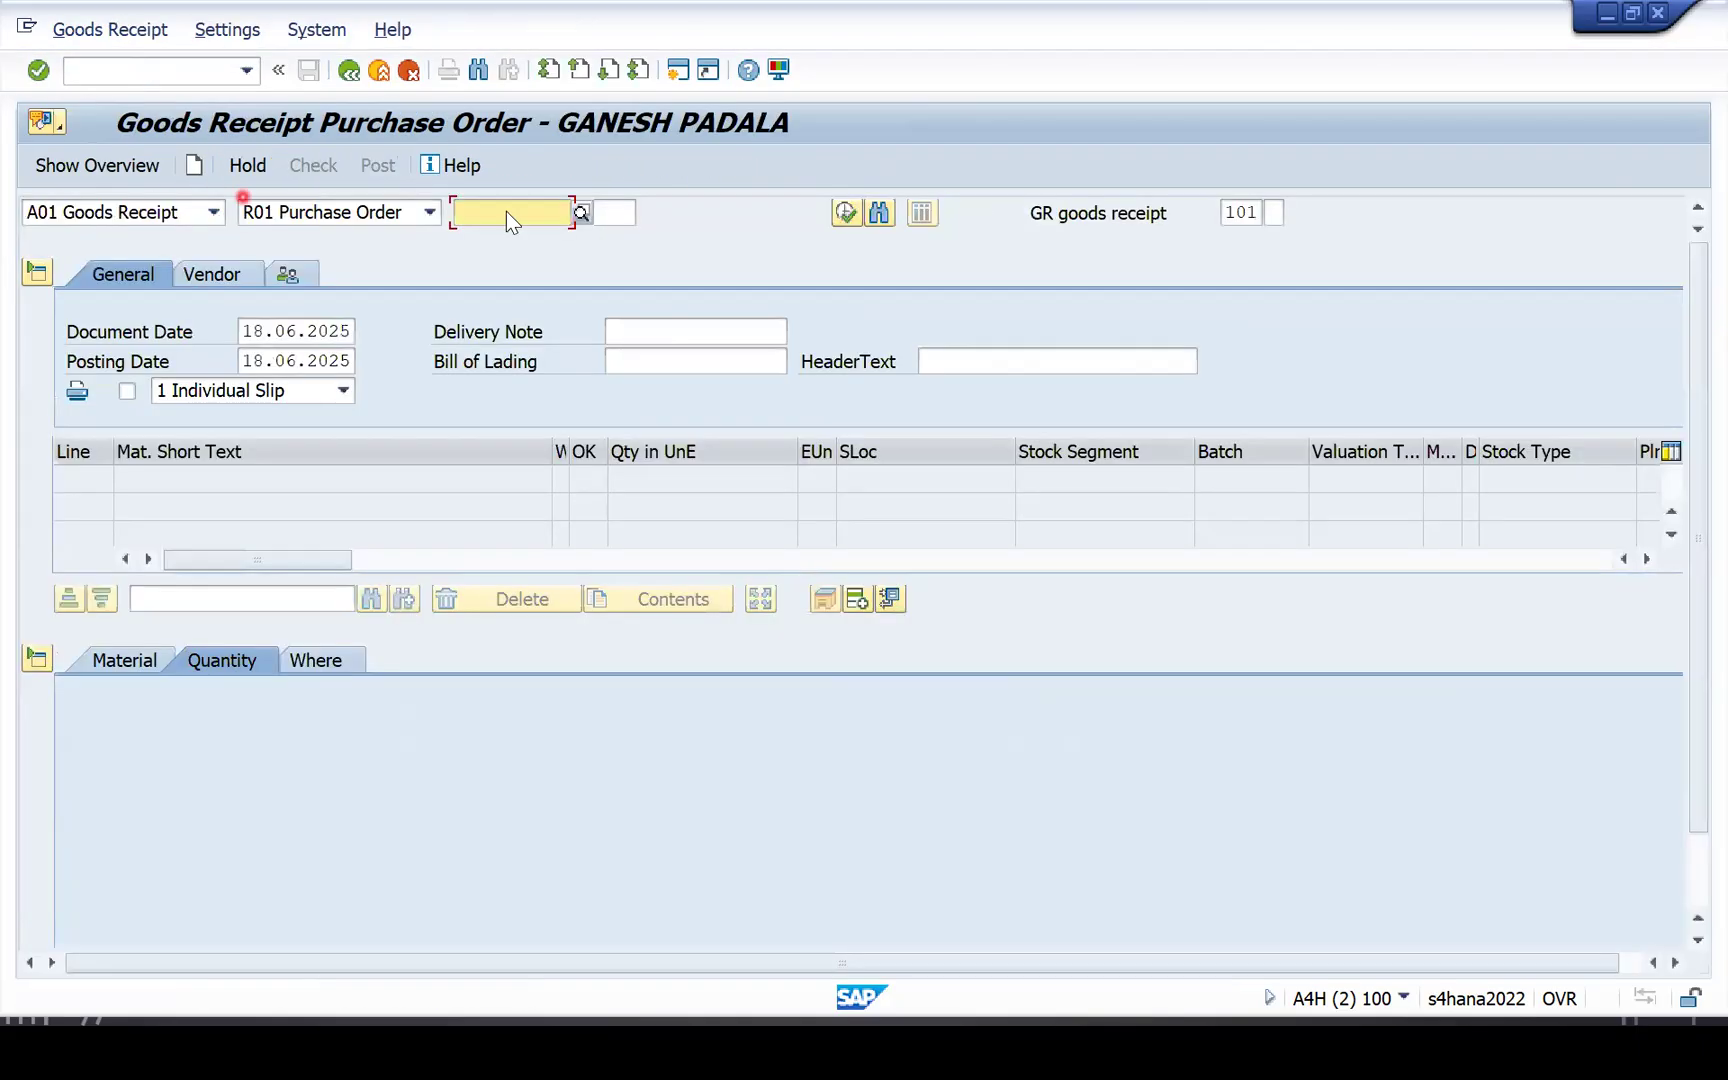
{"action": "left_click", "coordinate": [541, 215]}
{"action": "type", "text": "4600000340"}
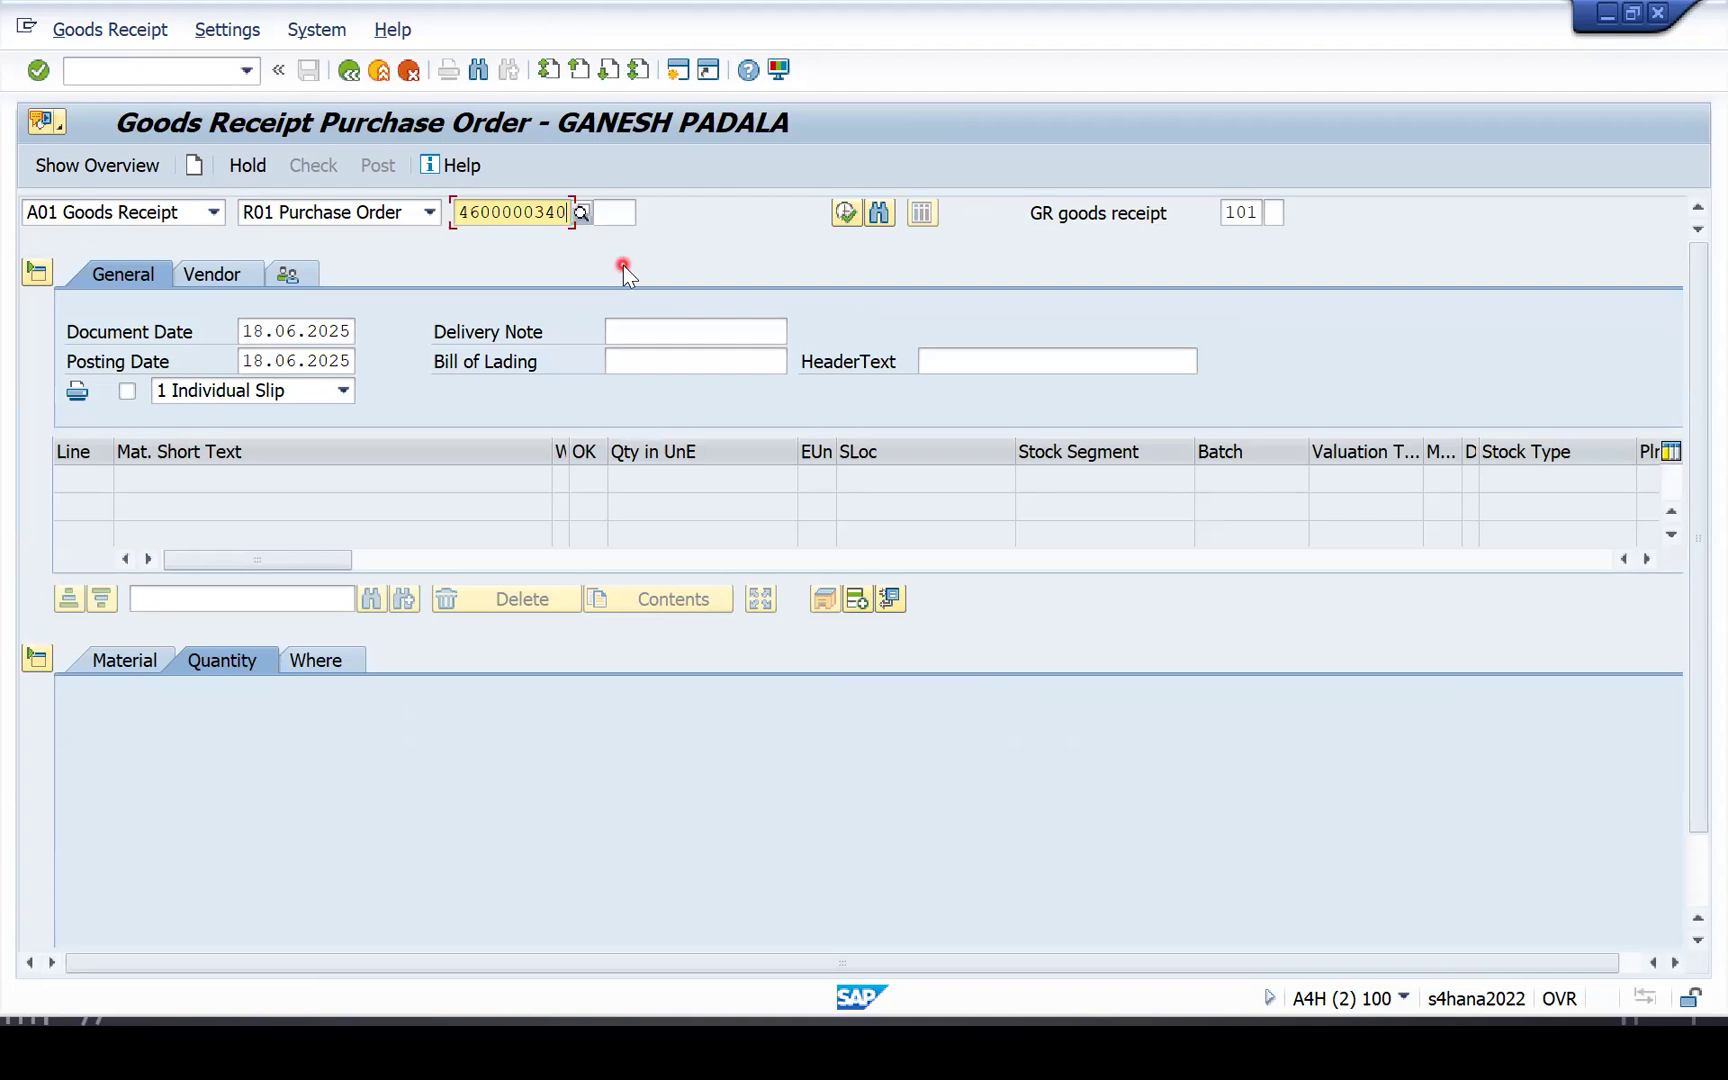
{"action": "key", "text": "Delete"}
{"action": "type", "text": "545"}
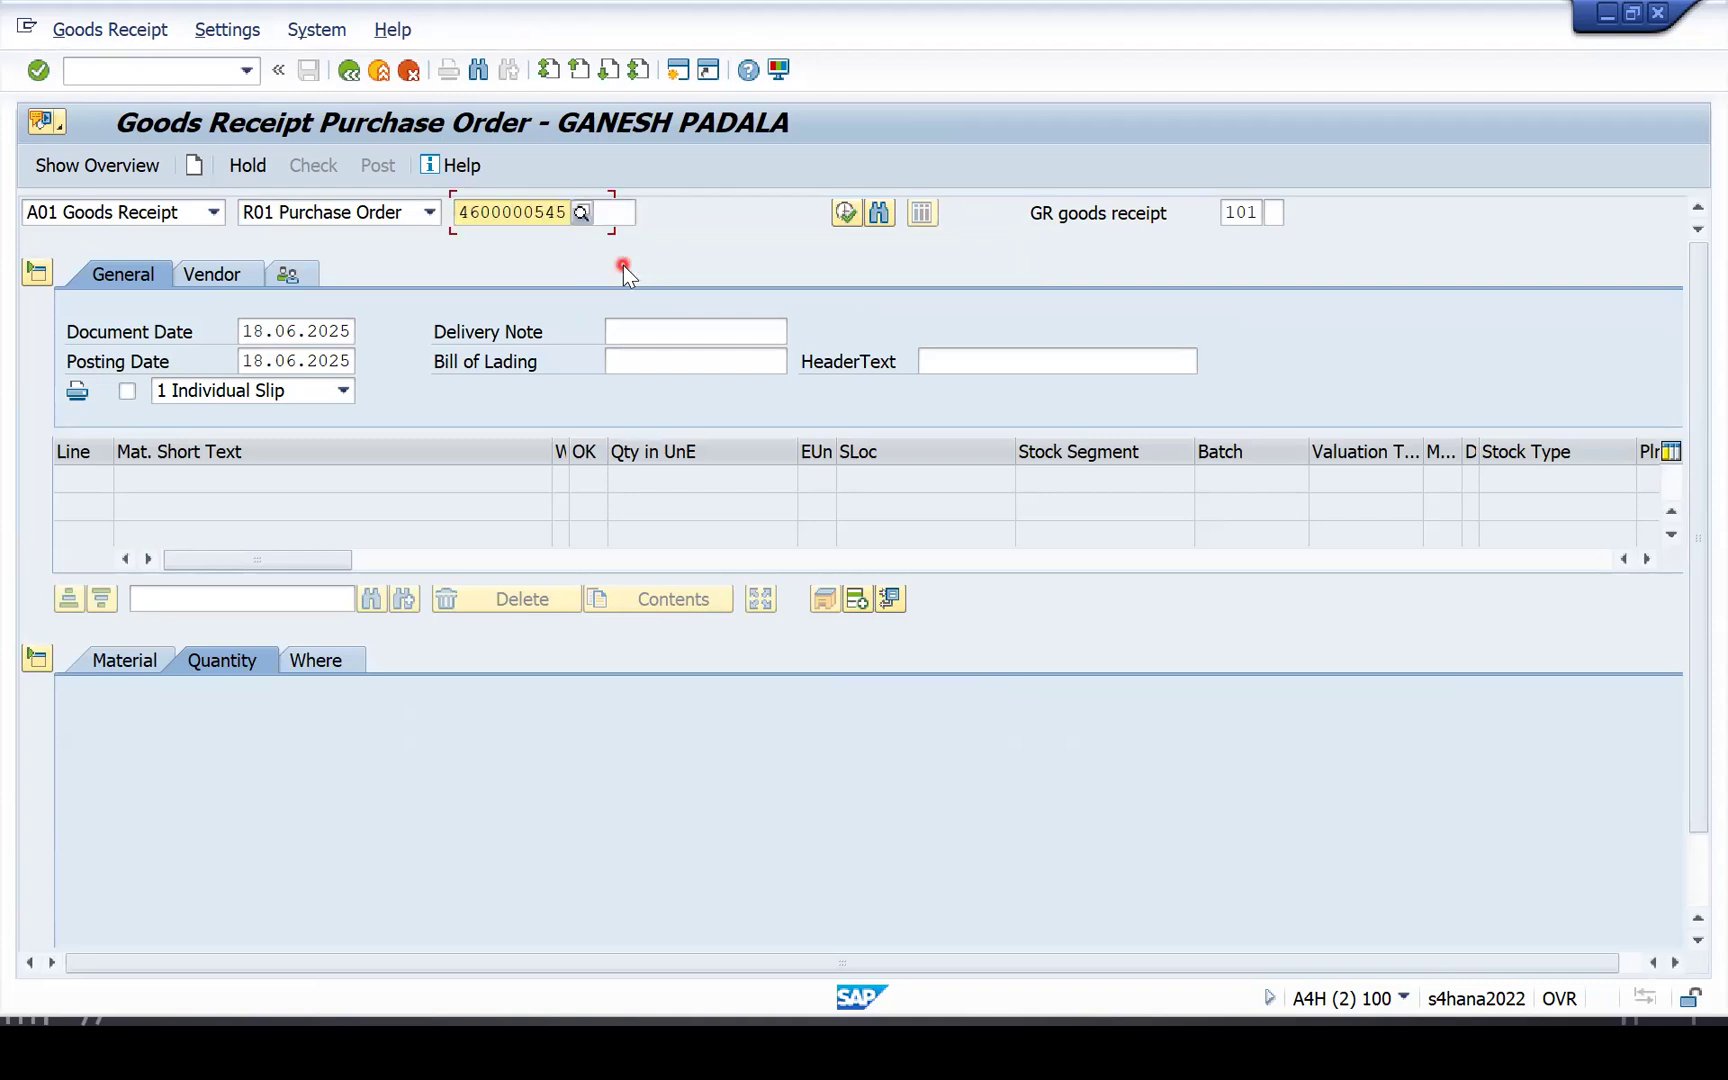
{"action": "key", "text": "Return"}
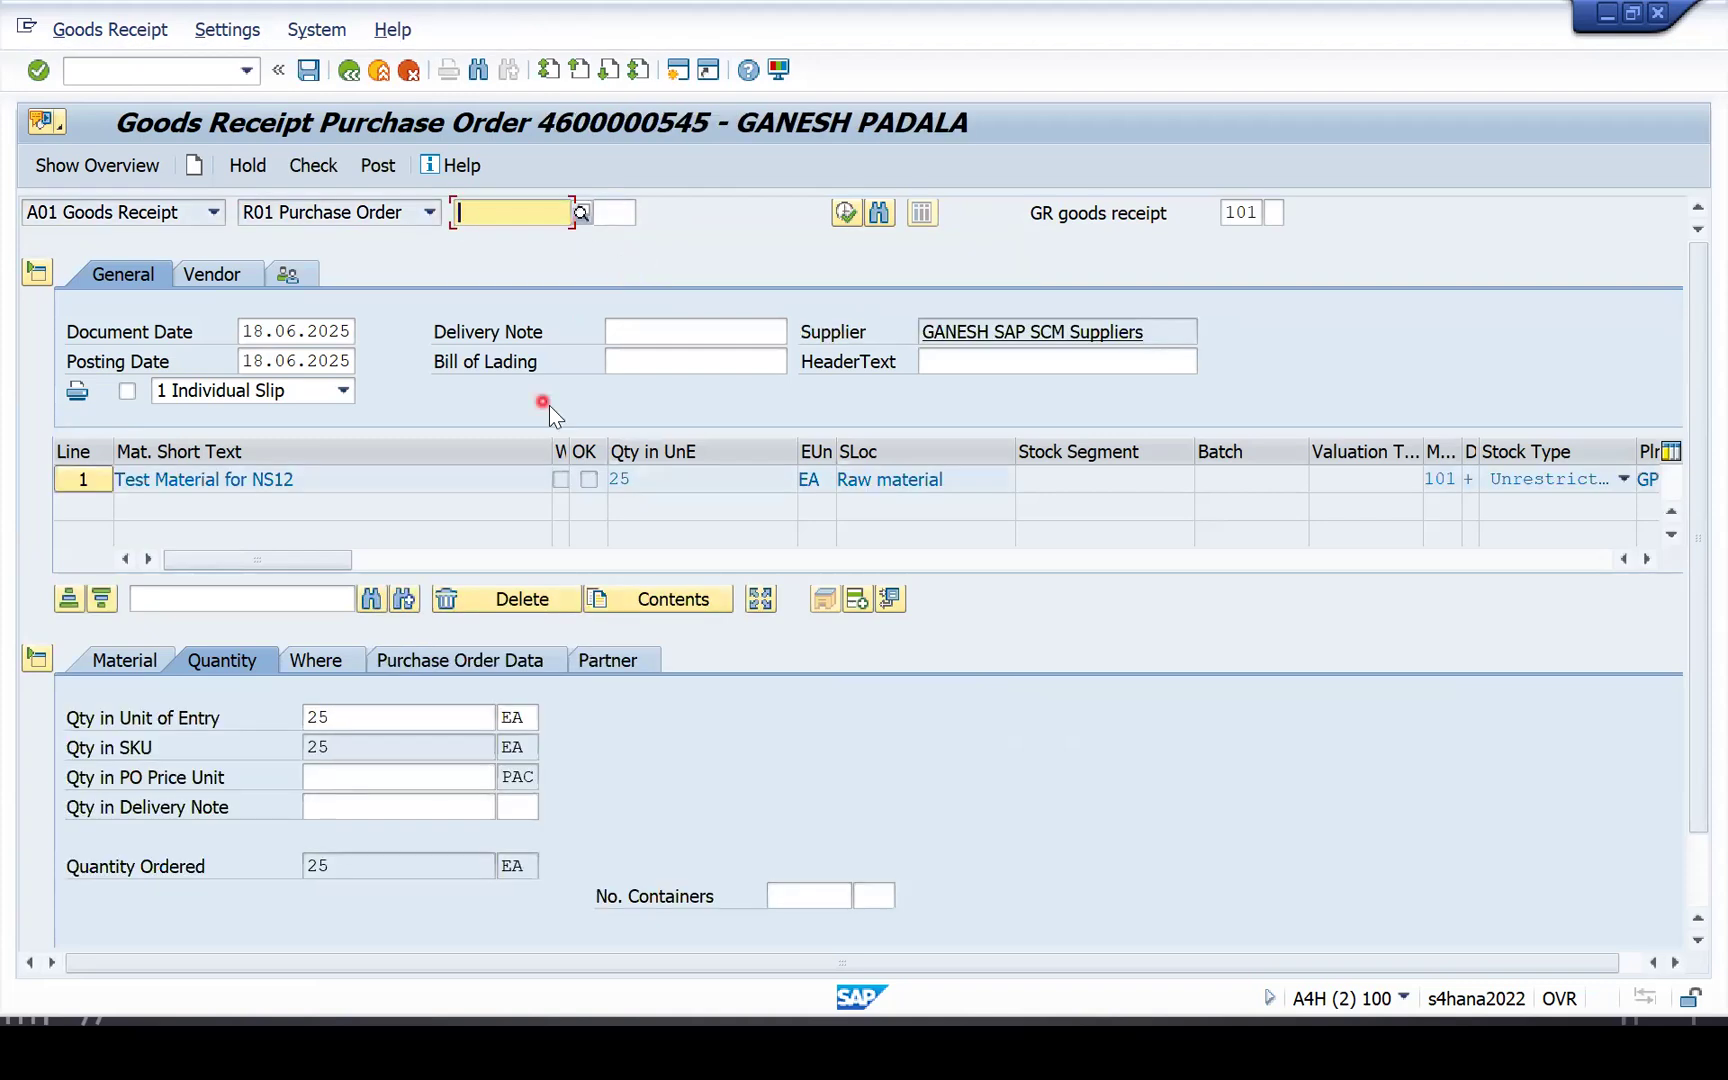
Enter the delivery note text in capitals and mark the item OK.
{"action": "left_click", "coordinate": [667, 336]}
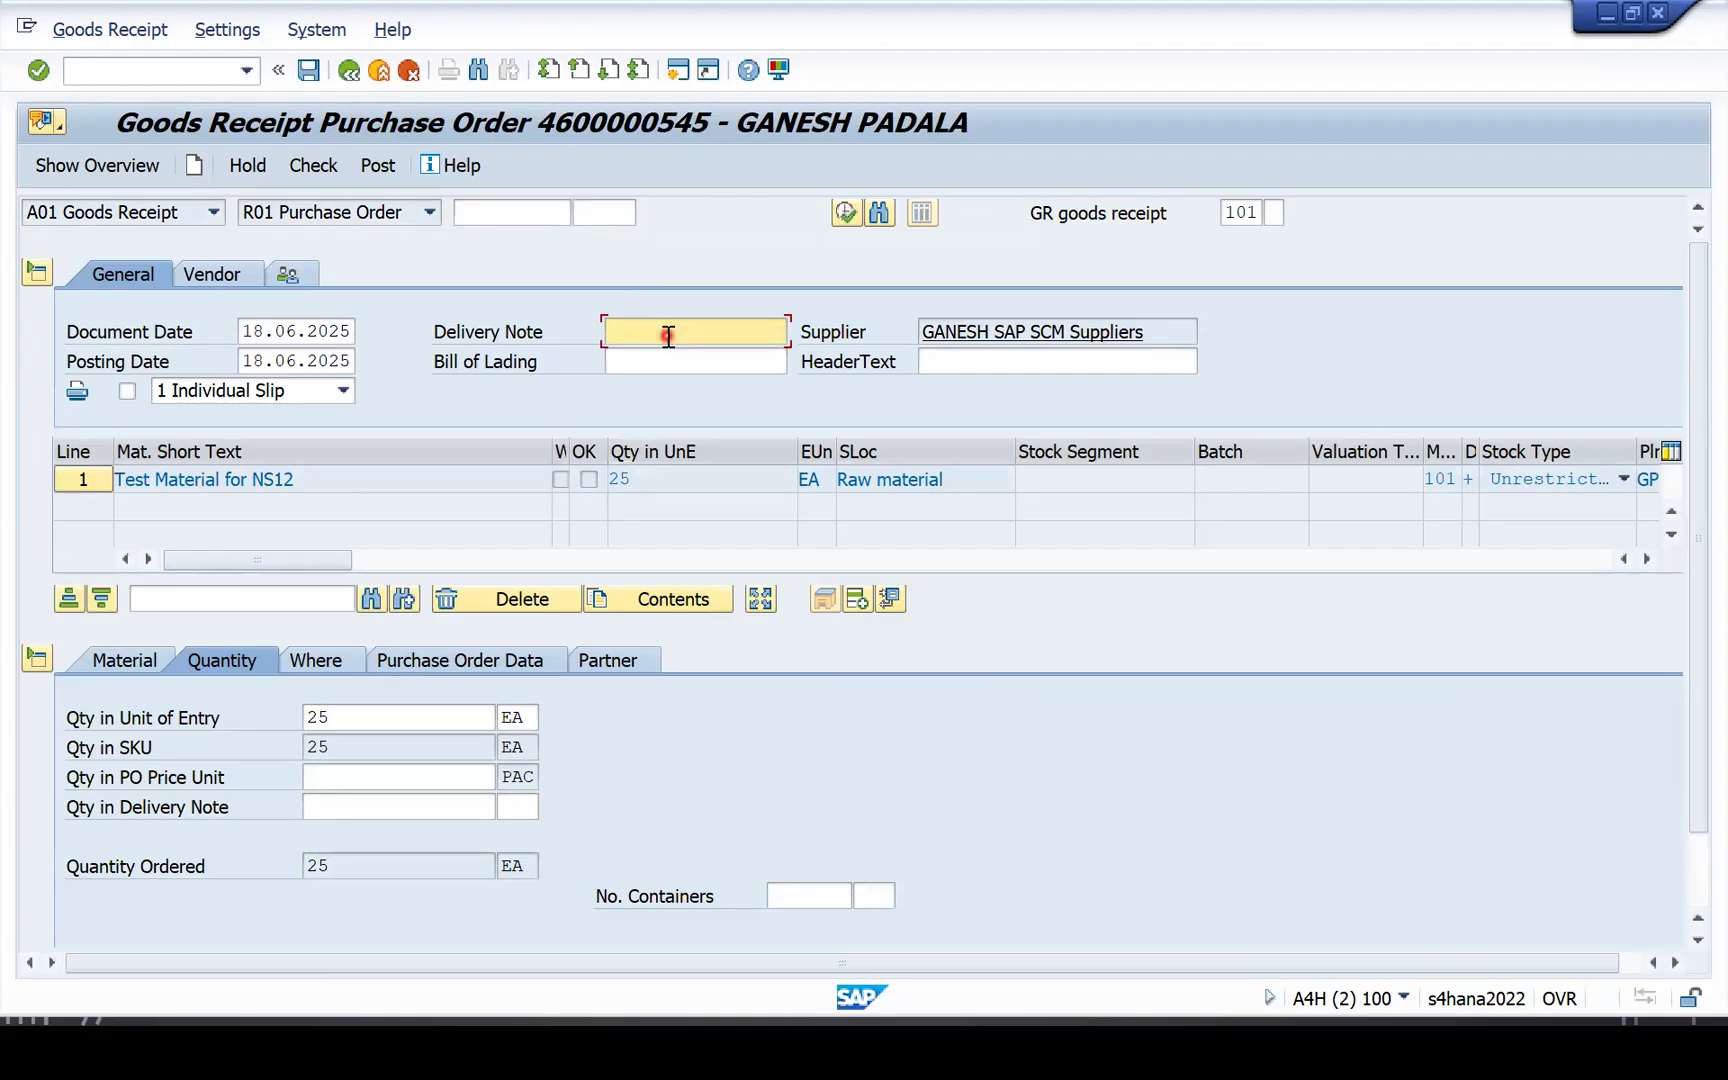
{"action": "key", "text": "Caps_Lock"}
{"action": "type", "text": "GANESHTEST"}
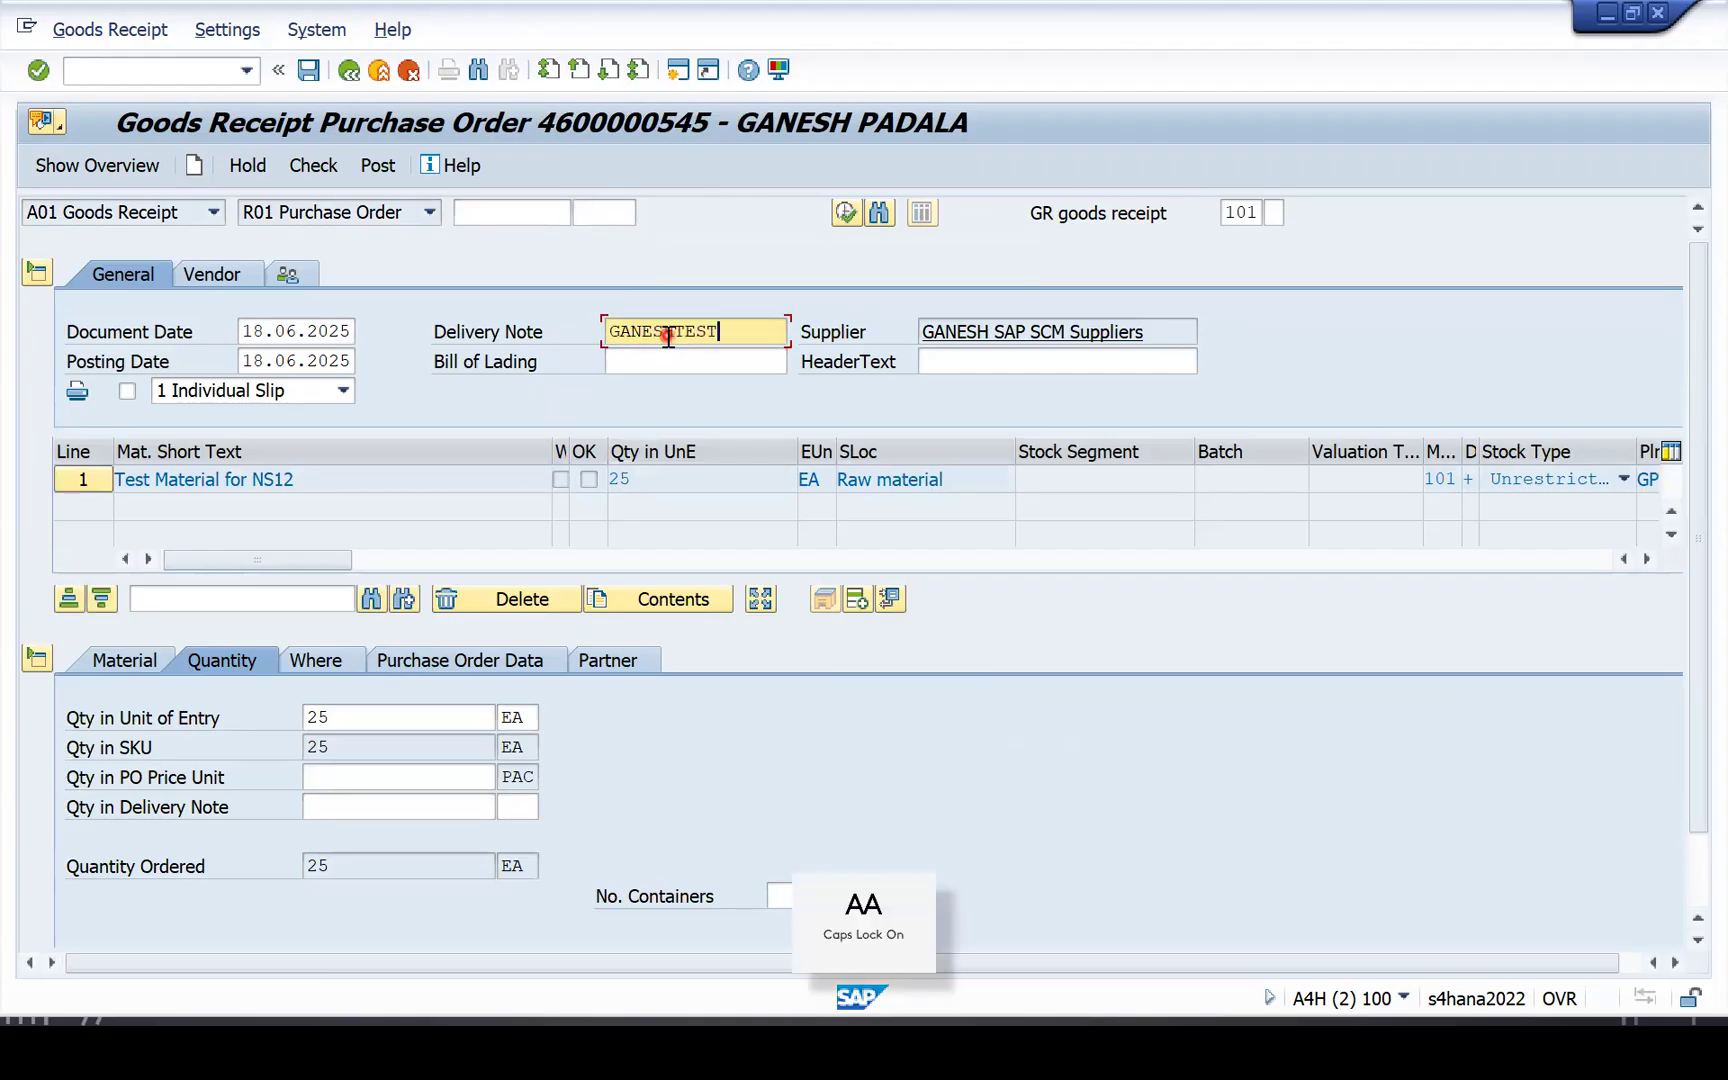
{"action": "type", "text": "UNIT"}
{"action": "key", "text": "Tab"}
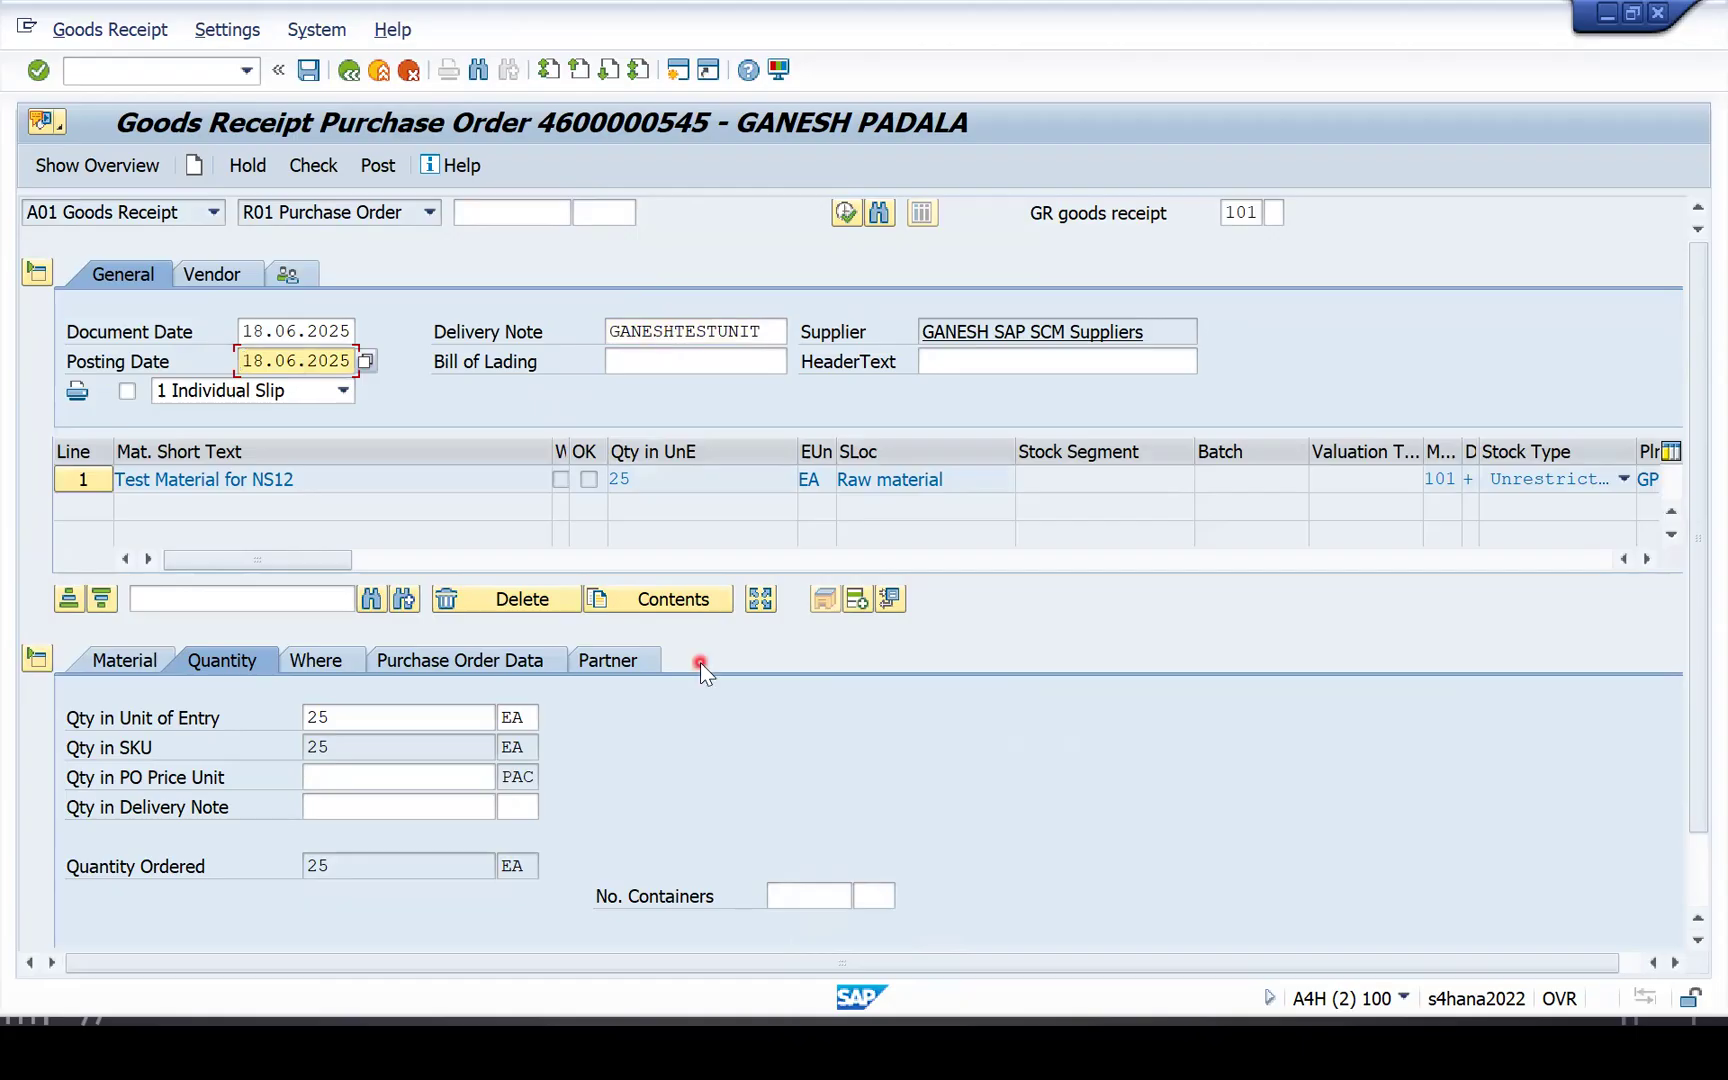
{"action": "left_click", "coordinate": [667, 362]}
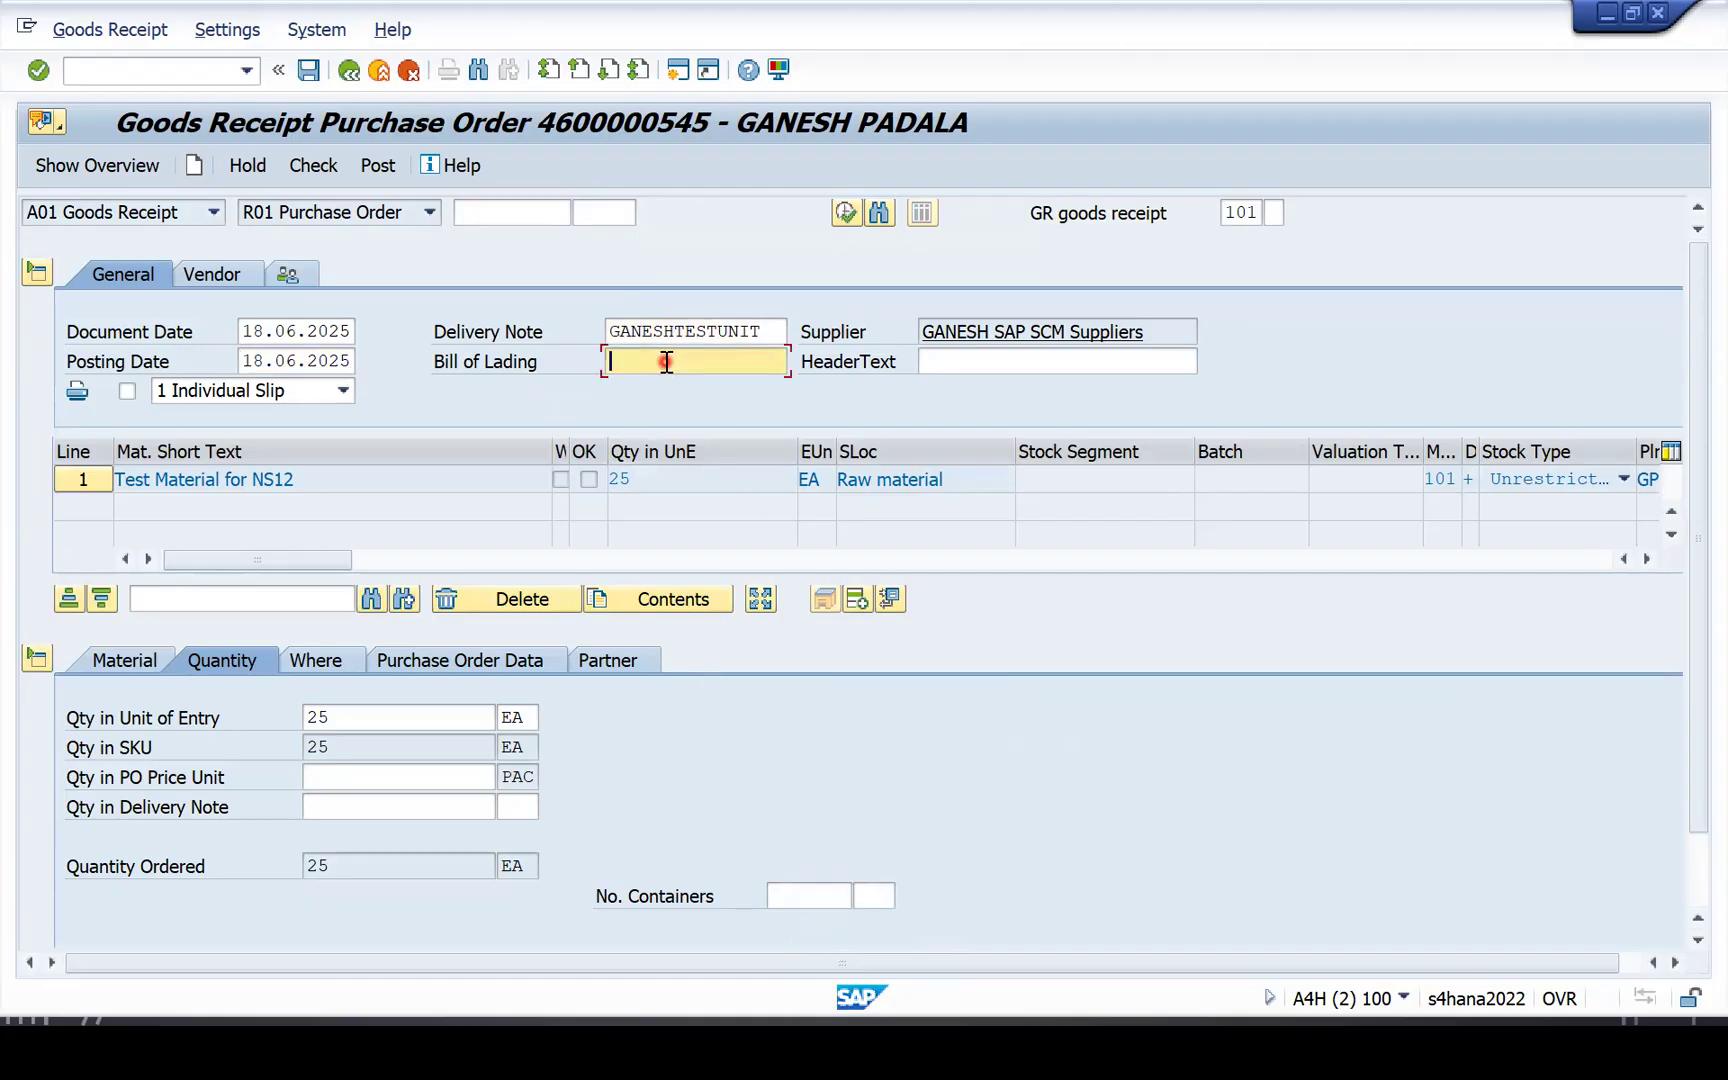
{"action": "scroll", "coordinate": [576, 790], "scroll_direction": "down", "scroll_amount": 1}
{"action": "left_click", "coordinate": [333, 922]}
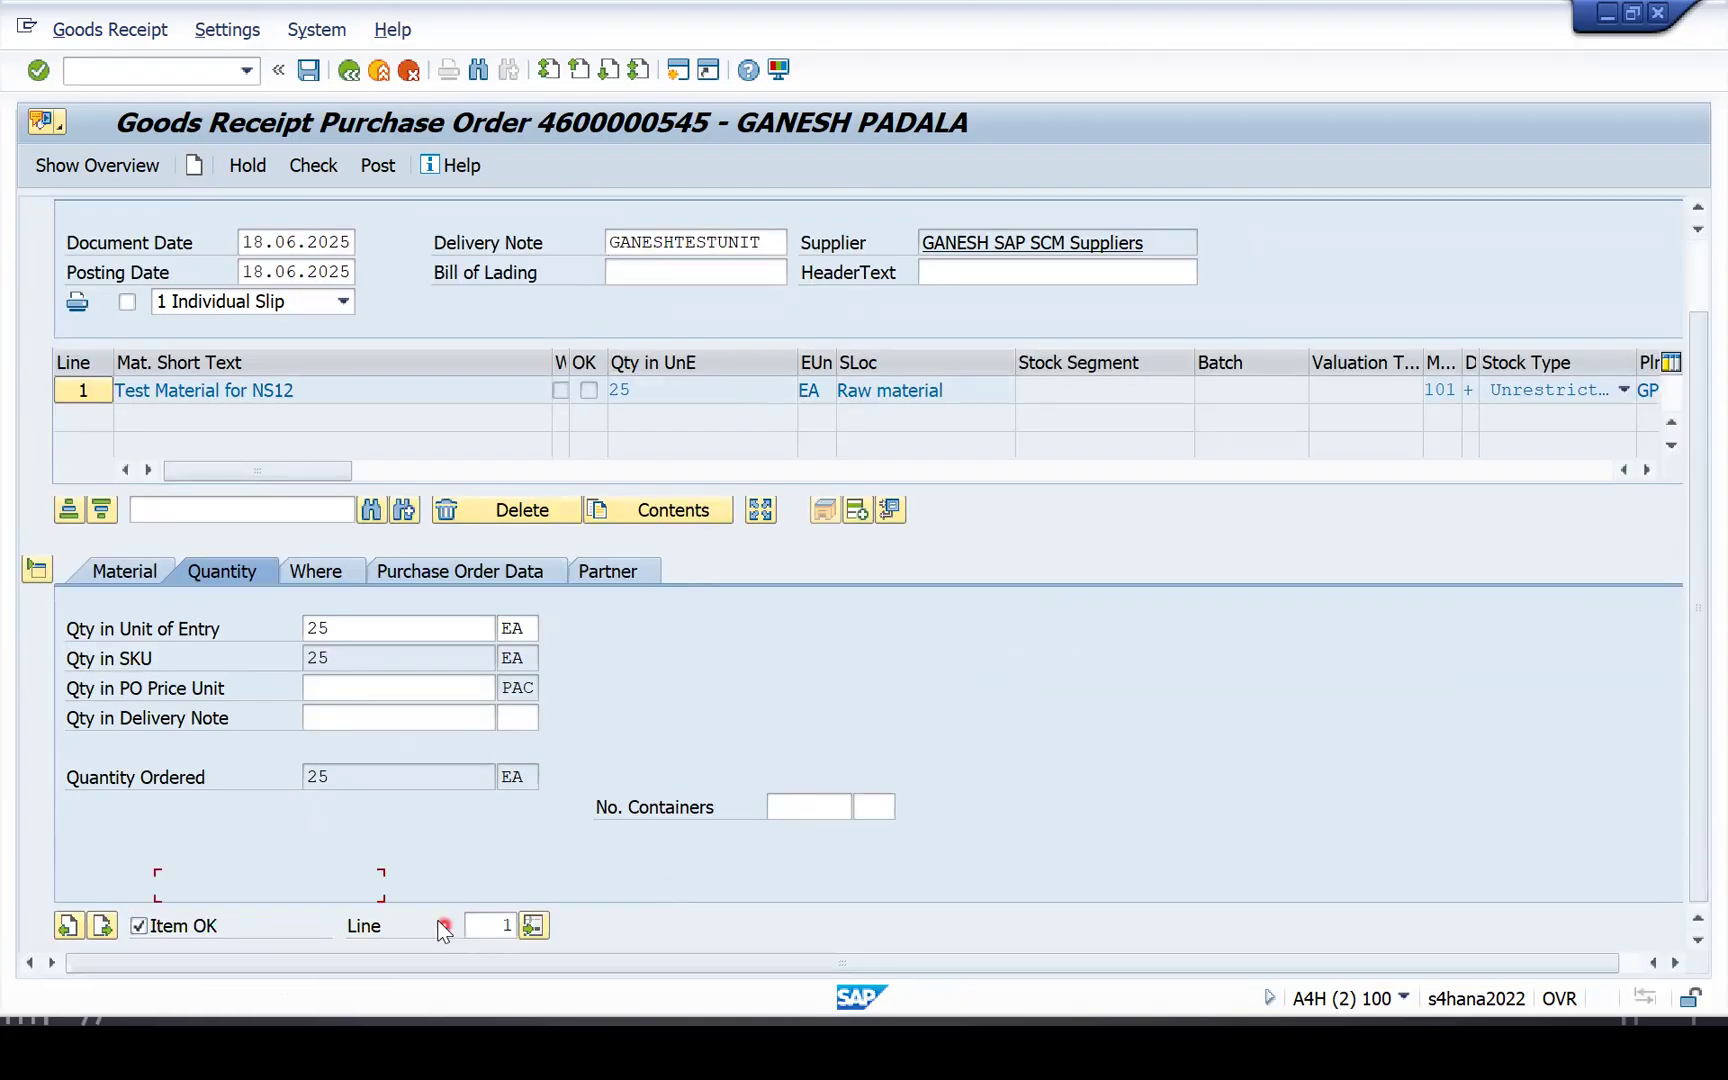
{"action": "scroll", "coordinate": [412, 536], "scroll_direction": "up", "scroll_amount": 1}
Check the receipt, confirm the Raw material storage location, and post it.
{"action": "left_click", "coordinate": [304, 167]}
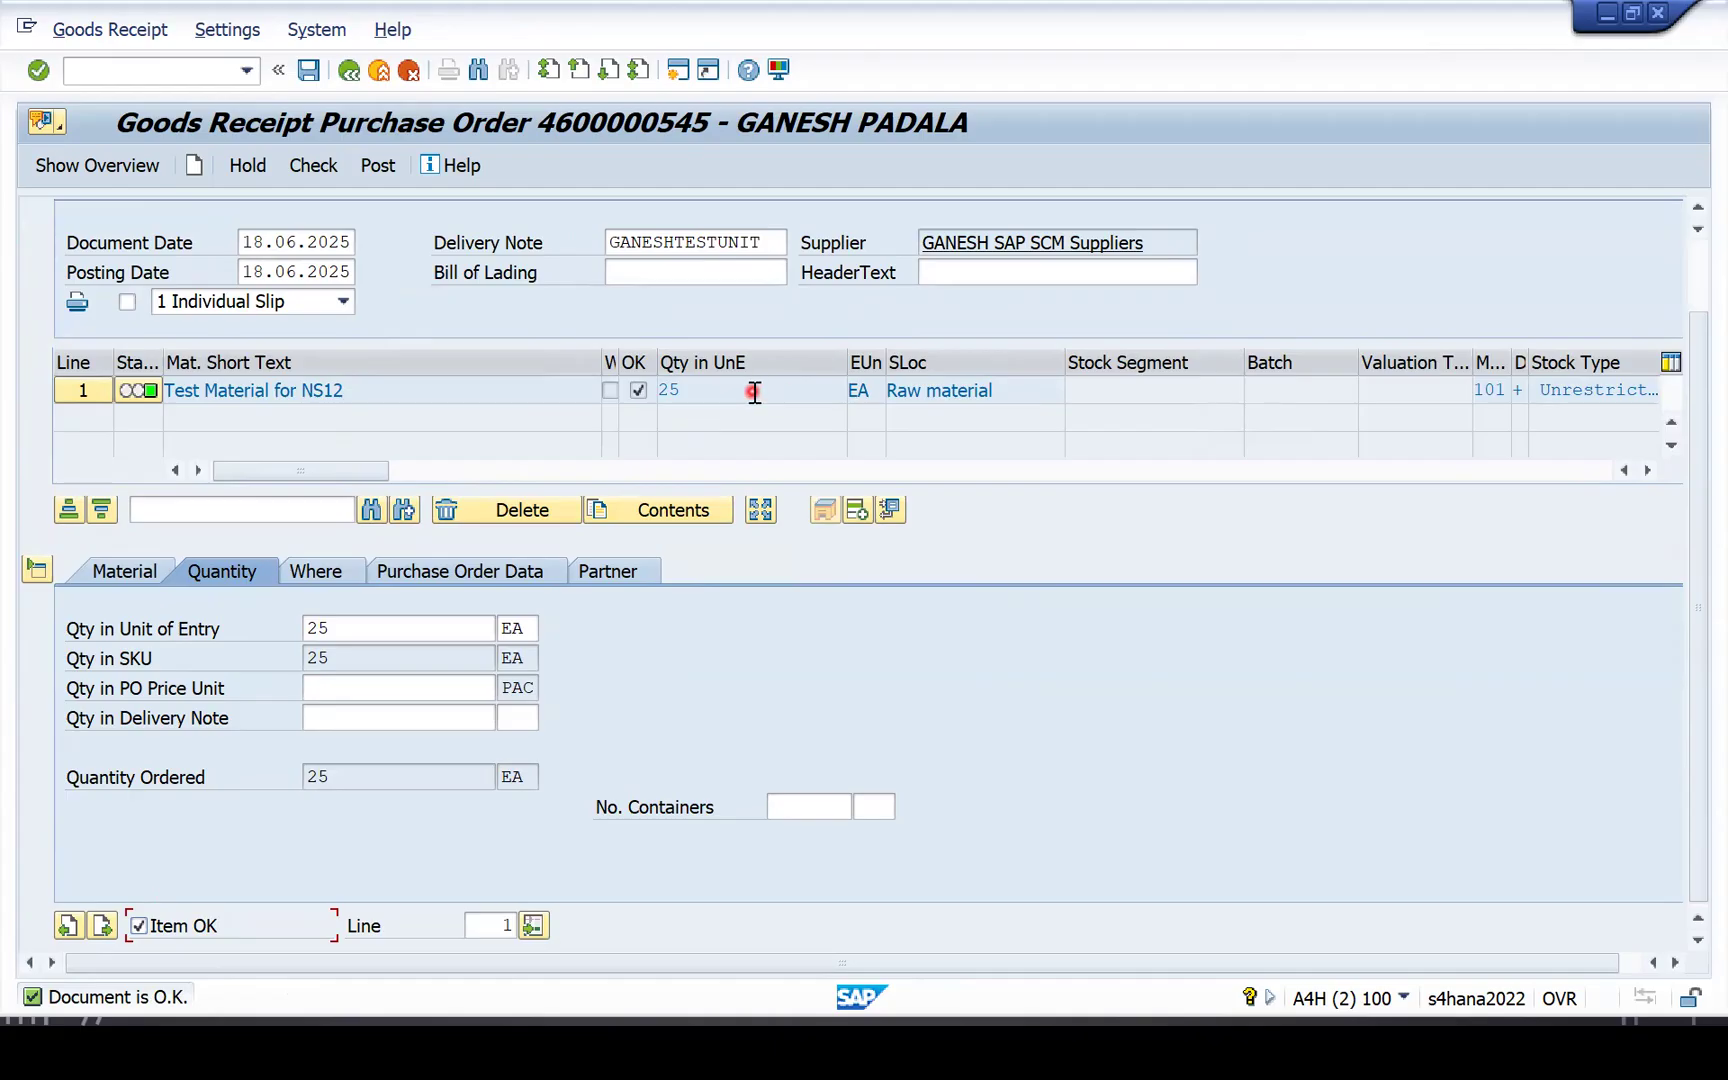
{"action": "left_click", "coordinate": [316, 571]}
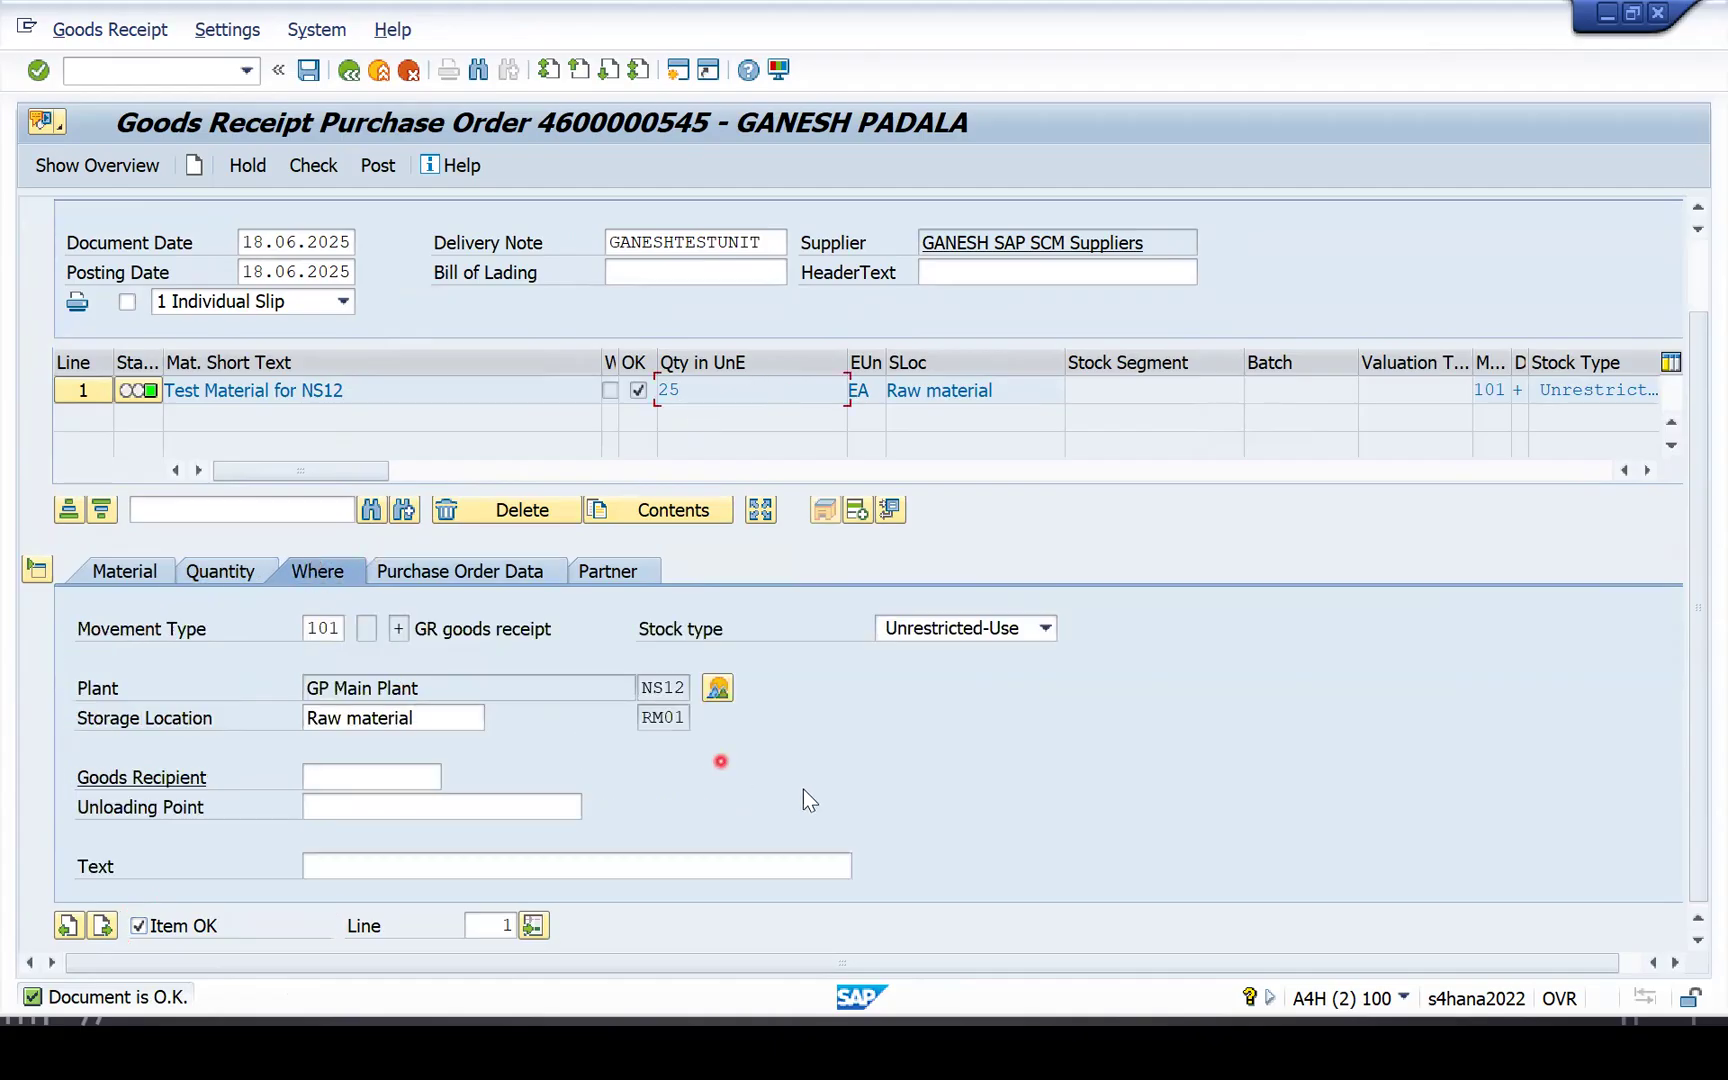
{"action": "left_click", "coordinate": [381, 433]}
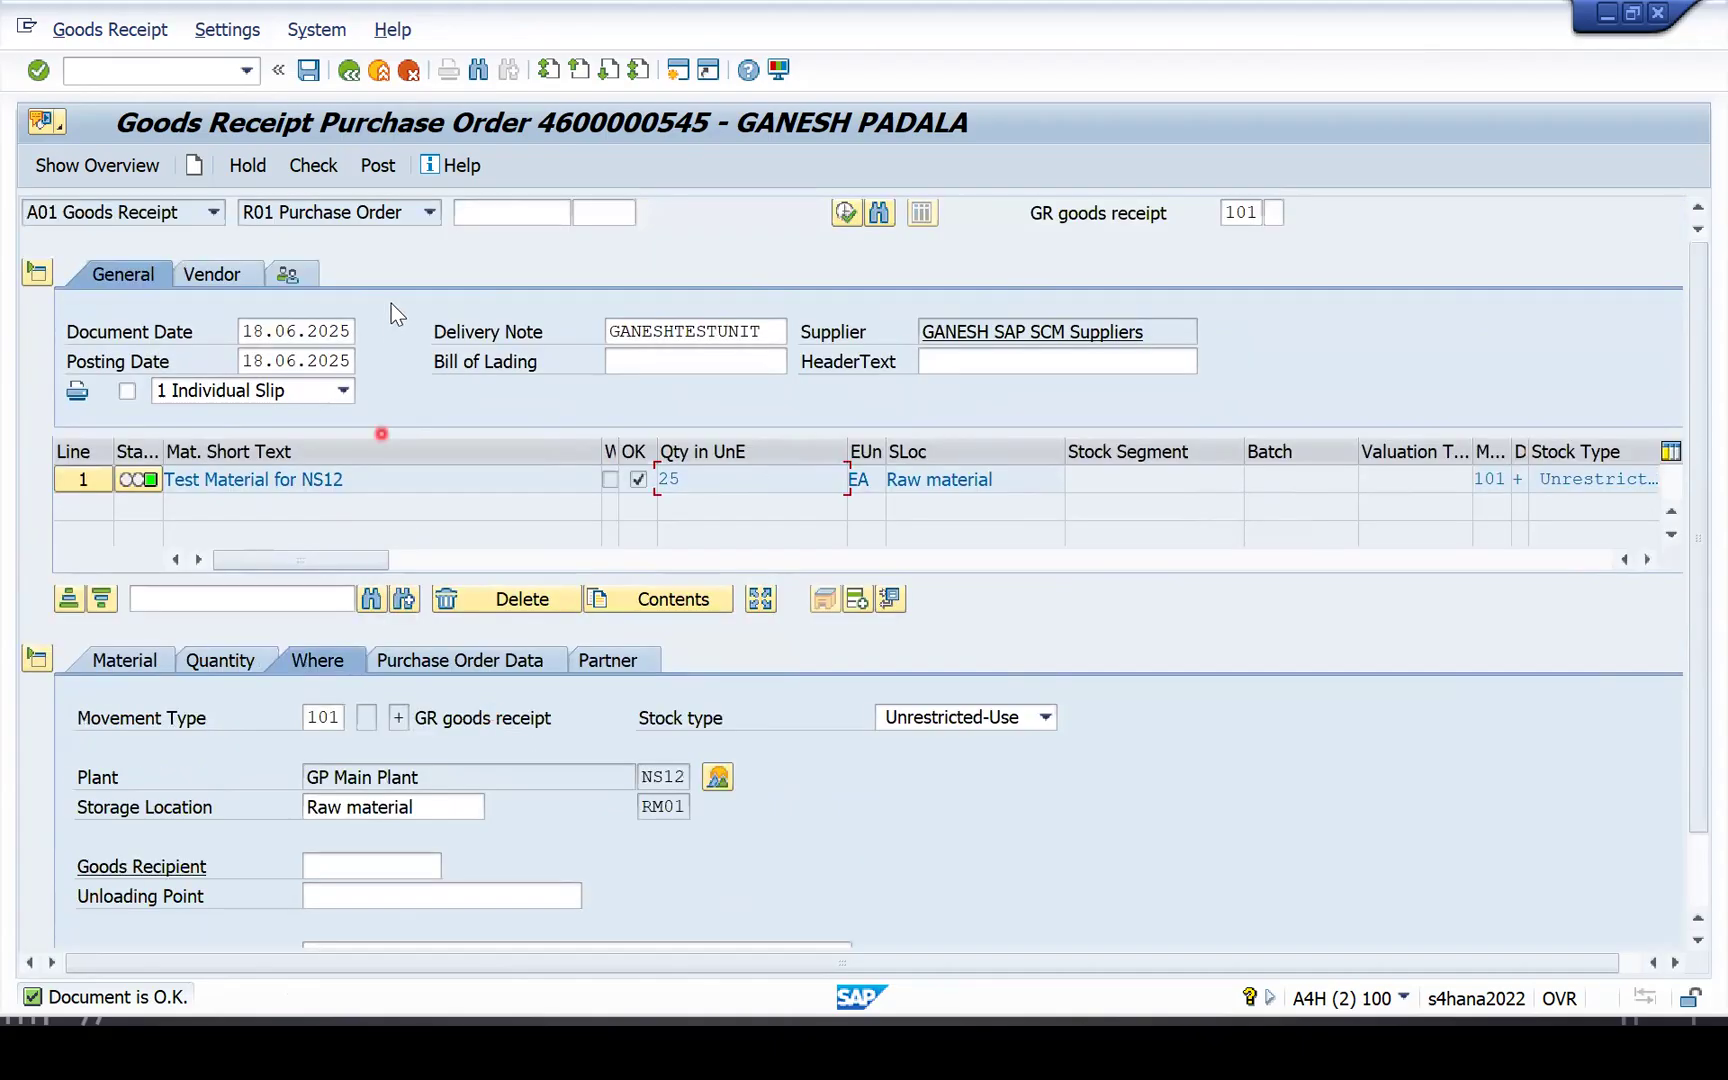
{"action": "left_click", "coordinate": [384, 167]}
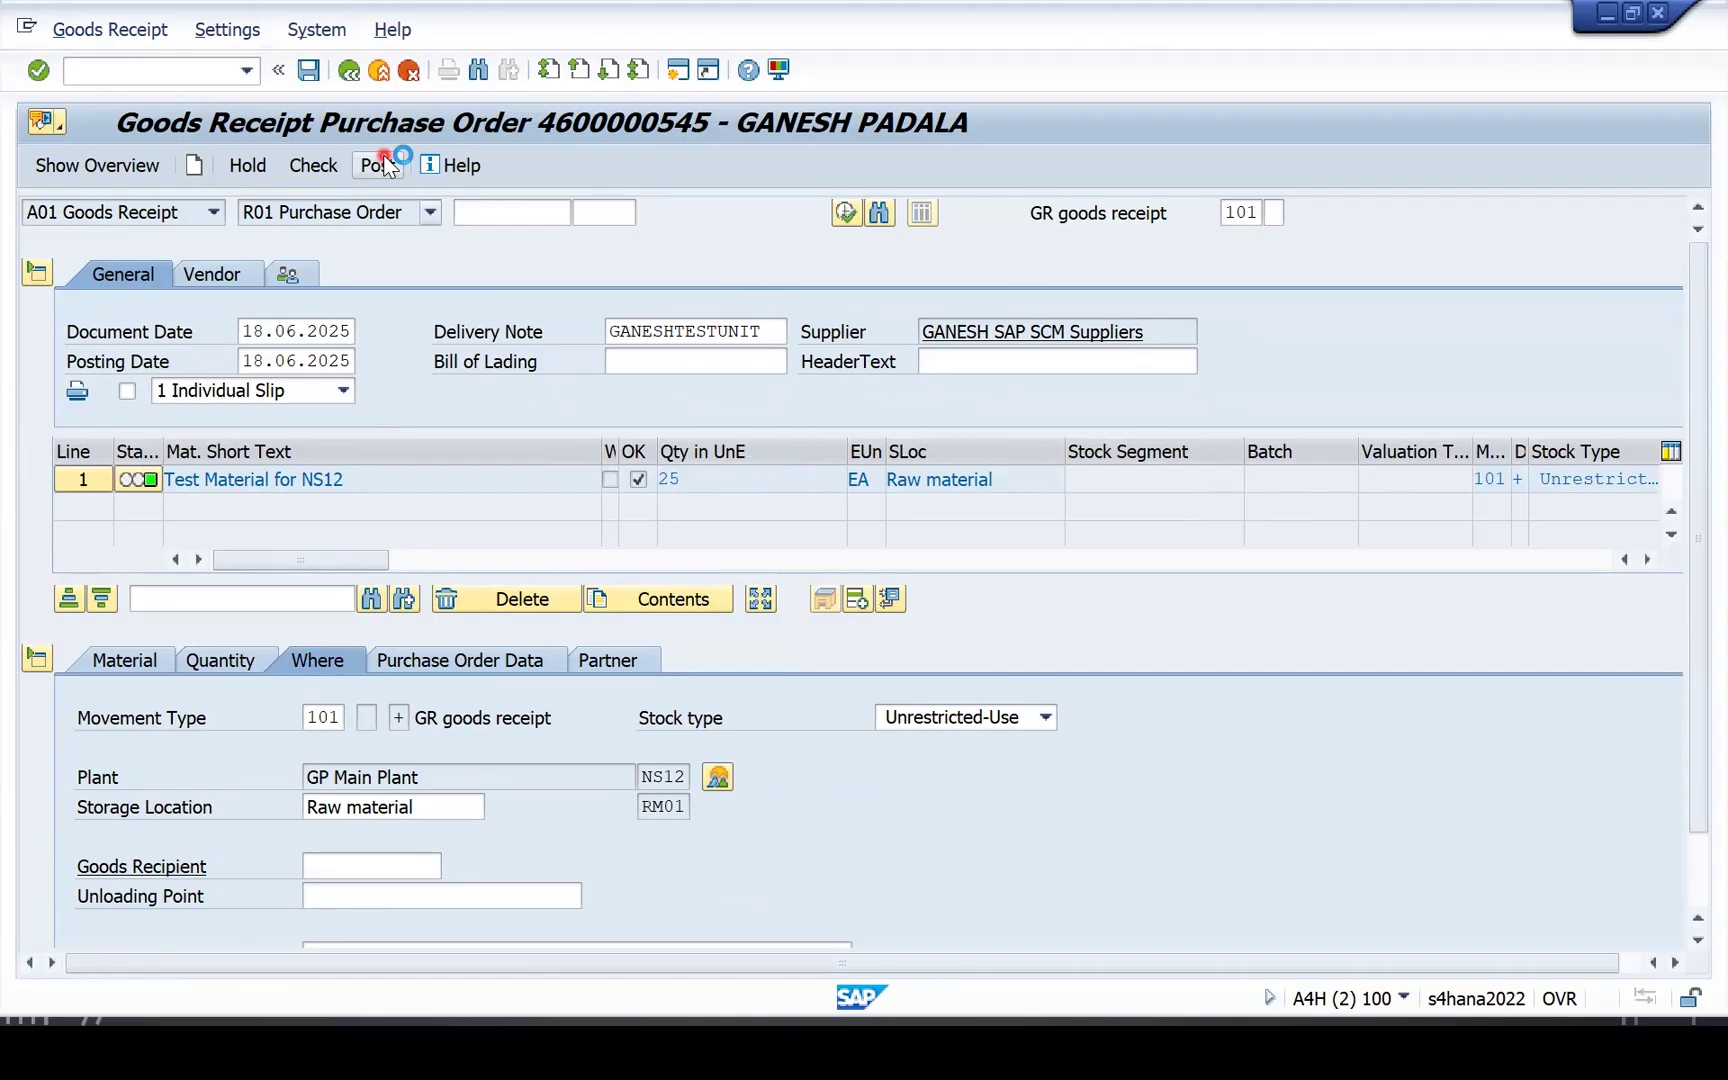
{"action": "left_click", "coordinate": [198, 222]}
Display material document 300000388 and review its 2.500 PAC quantity and document info.
{"action": "left_click", "coordinate": [153, 216]}
{"action": "left_click", "coordinate": [83, 322]}
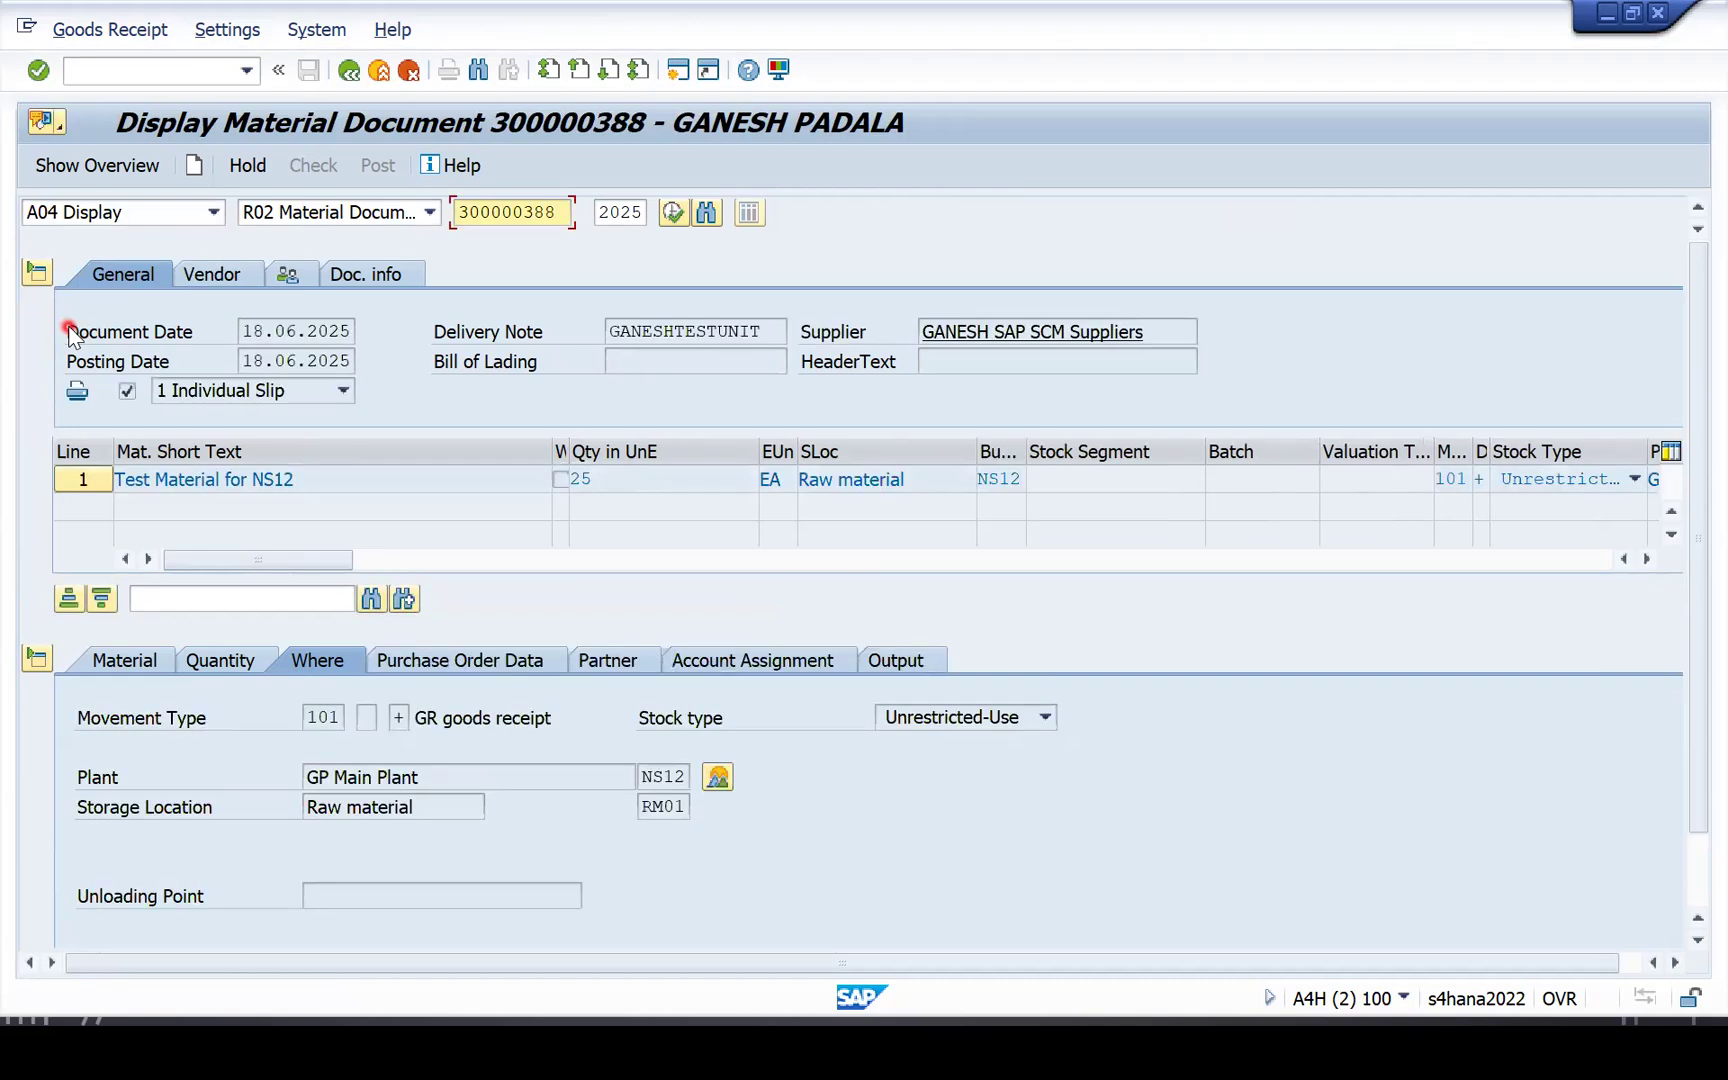
{"action": "left_click", "coordinate": [218, 660]}
{"action": "left_click", "coordinate": [428, 727]}
{"action": "left_click_drag", "start_coordinate": [390, 777], "coordinate": [285, 790]}
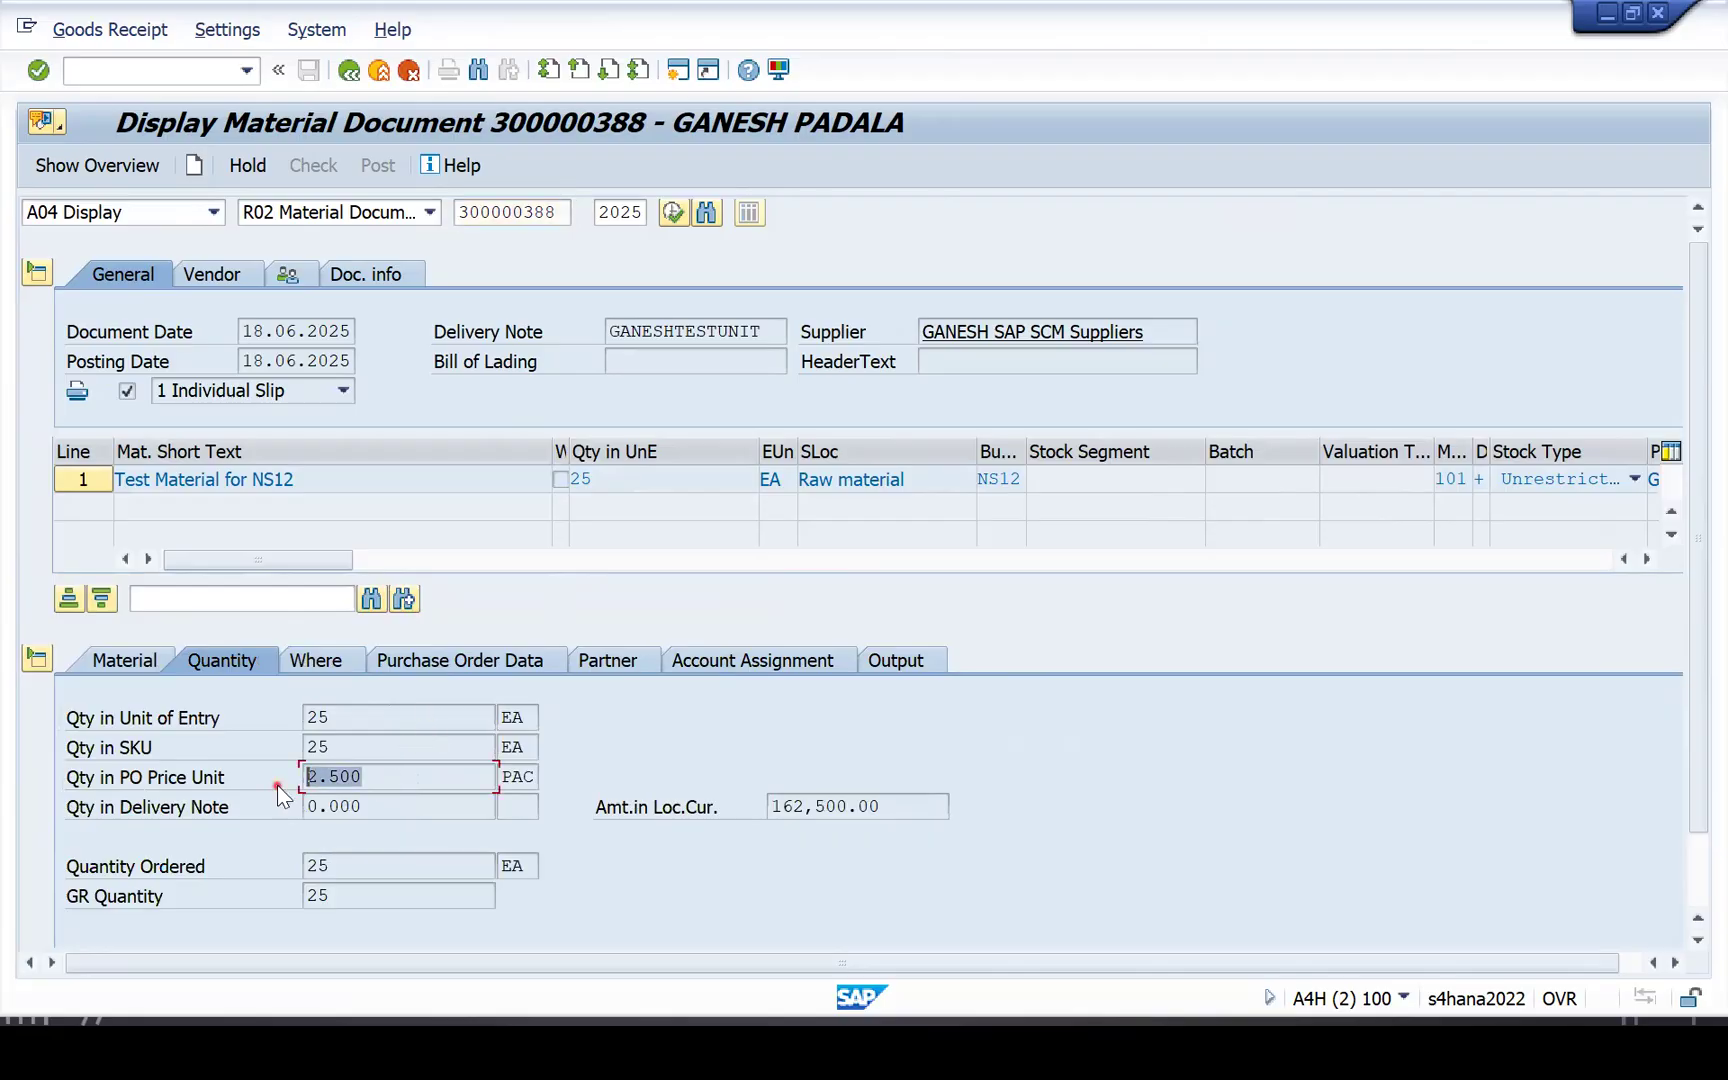
{"action": "left_click_drag", "start_coordinate": [396, 778], "coordinate": [243, 779]}
{"action": "left_click", "coordinate": [466, 660]}
{"action": "left_click", "coordinate": [222, 660]}
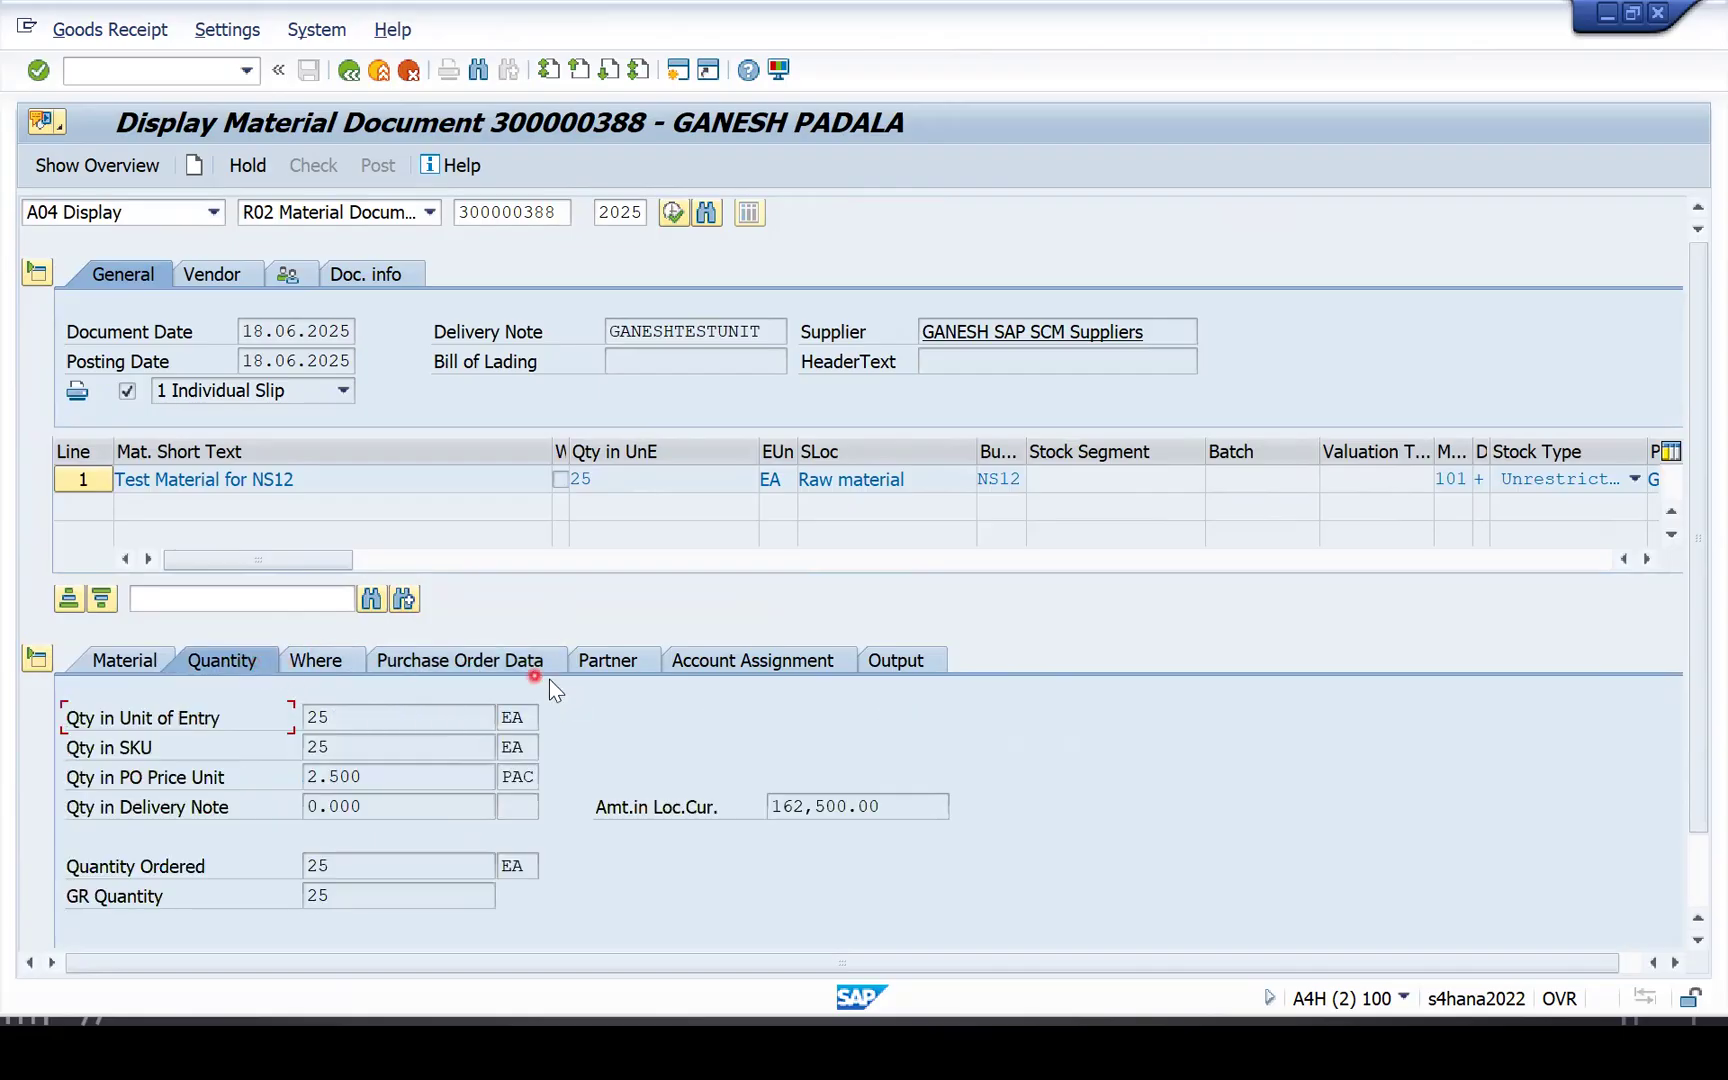
{"action": "left_click", "coordinate": [375, 282]}
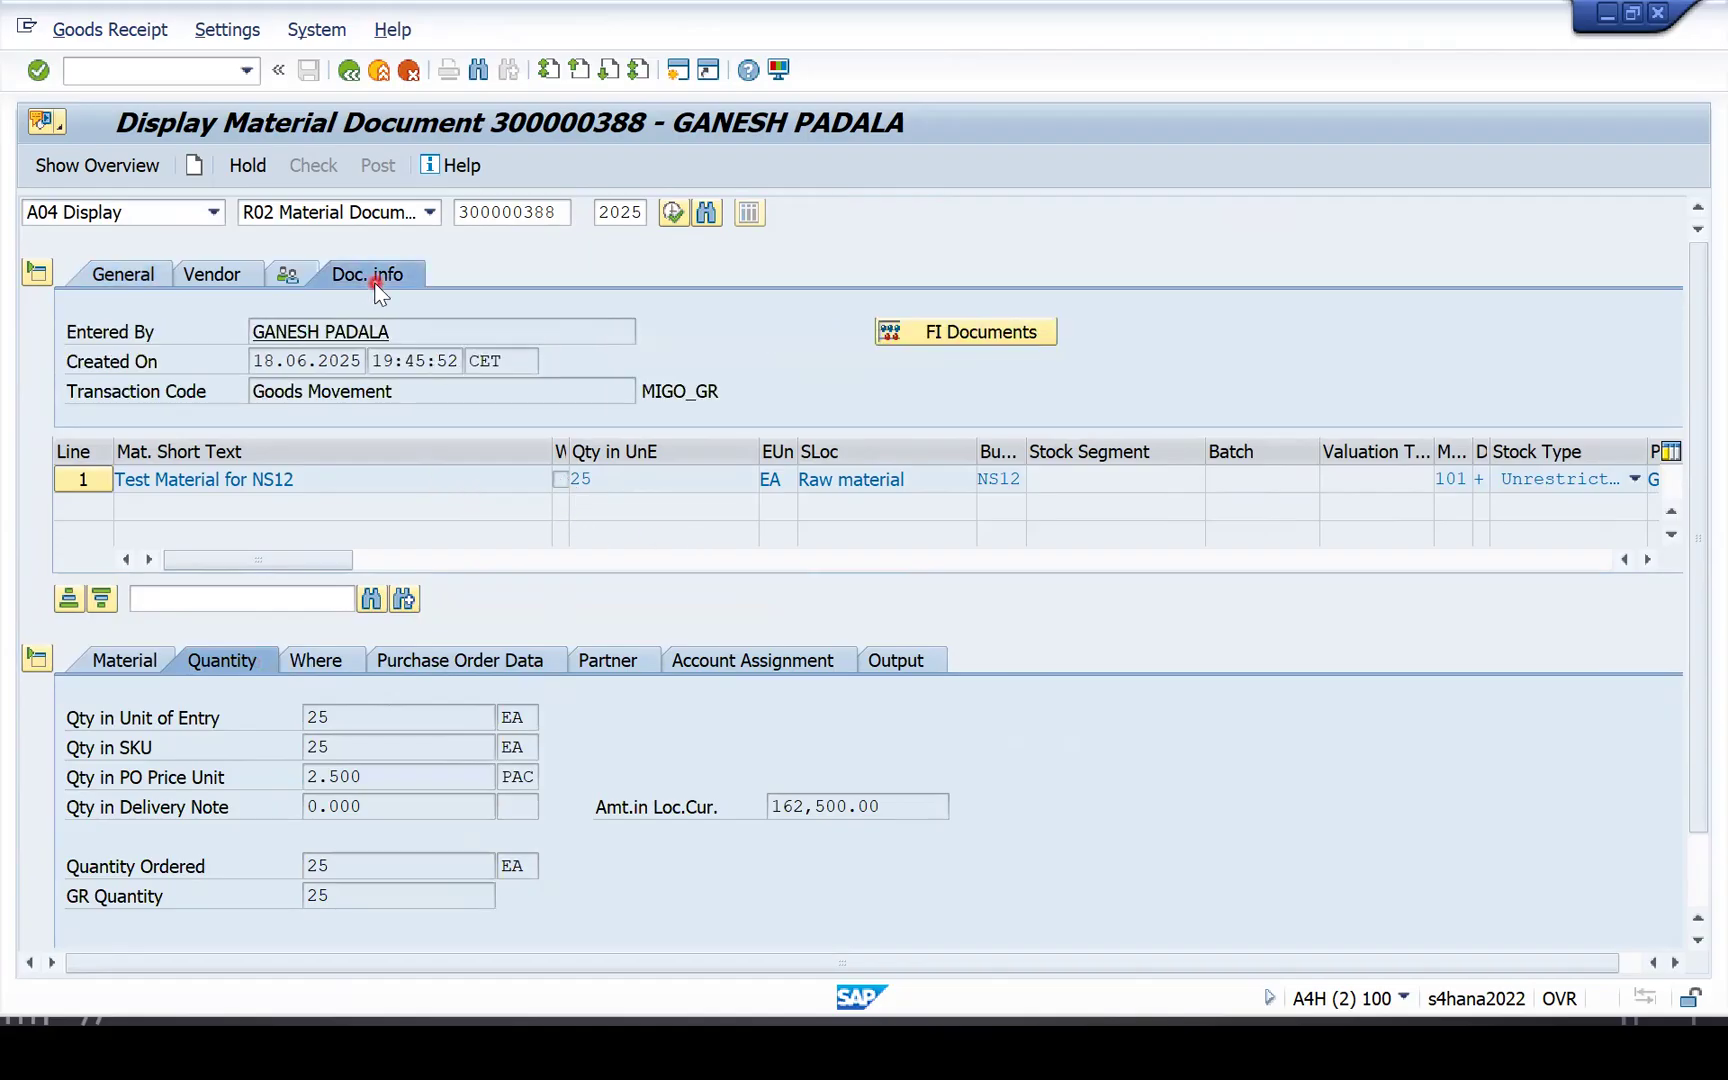
{"action": "left_click", "coordinate": [938, 335]}
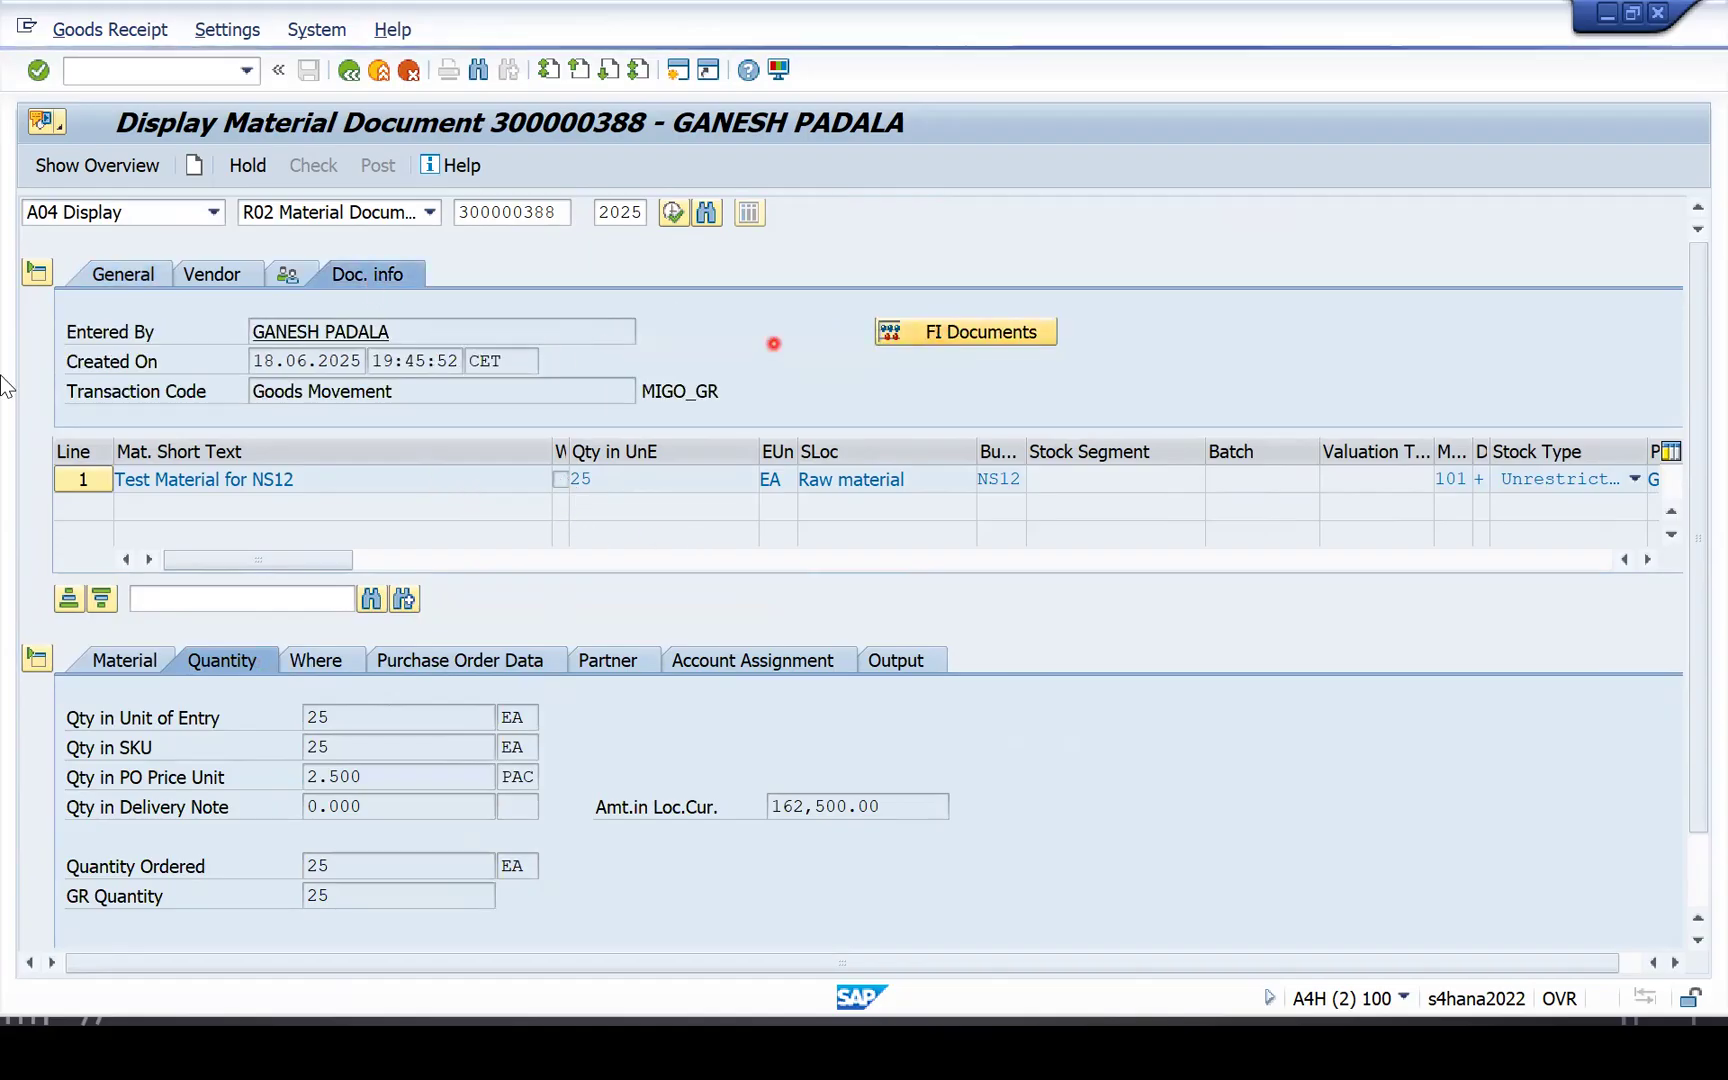
{"action": "double_click", "coordinate": [170, 331]}
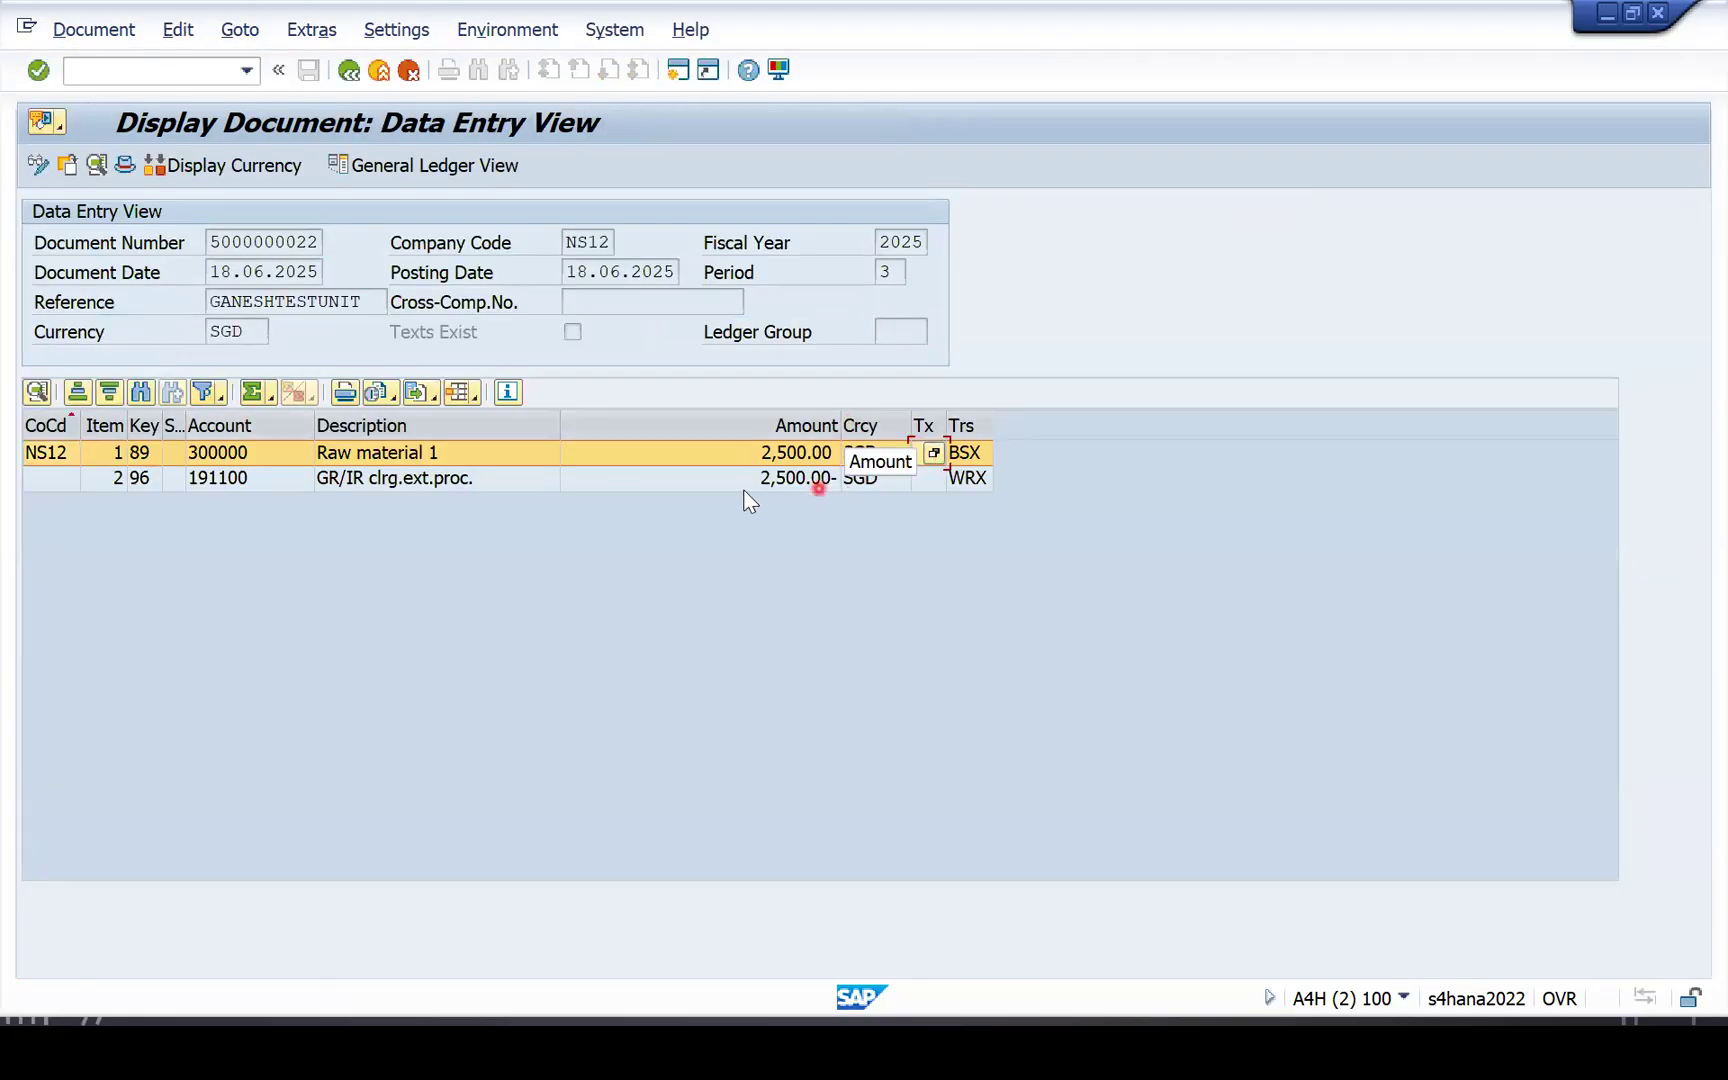
{"action": "left_click", "coordinate": [815, 479]}
{"action": "left_click", "coordinate": [348, 70]}
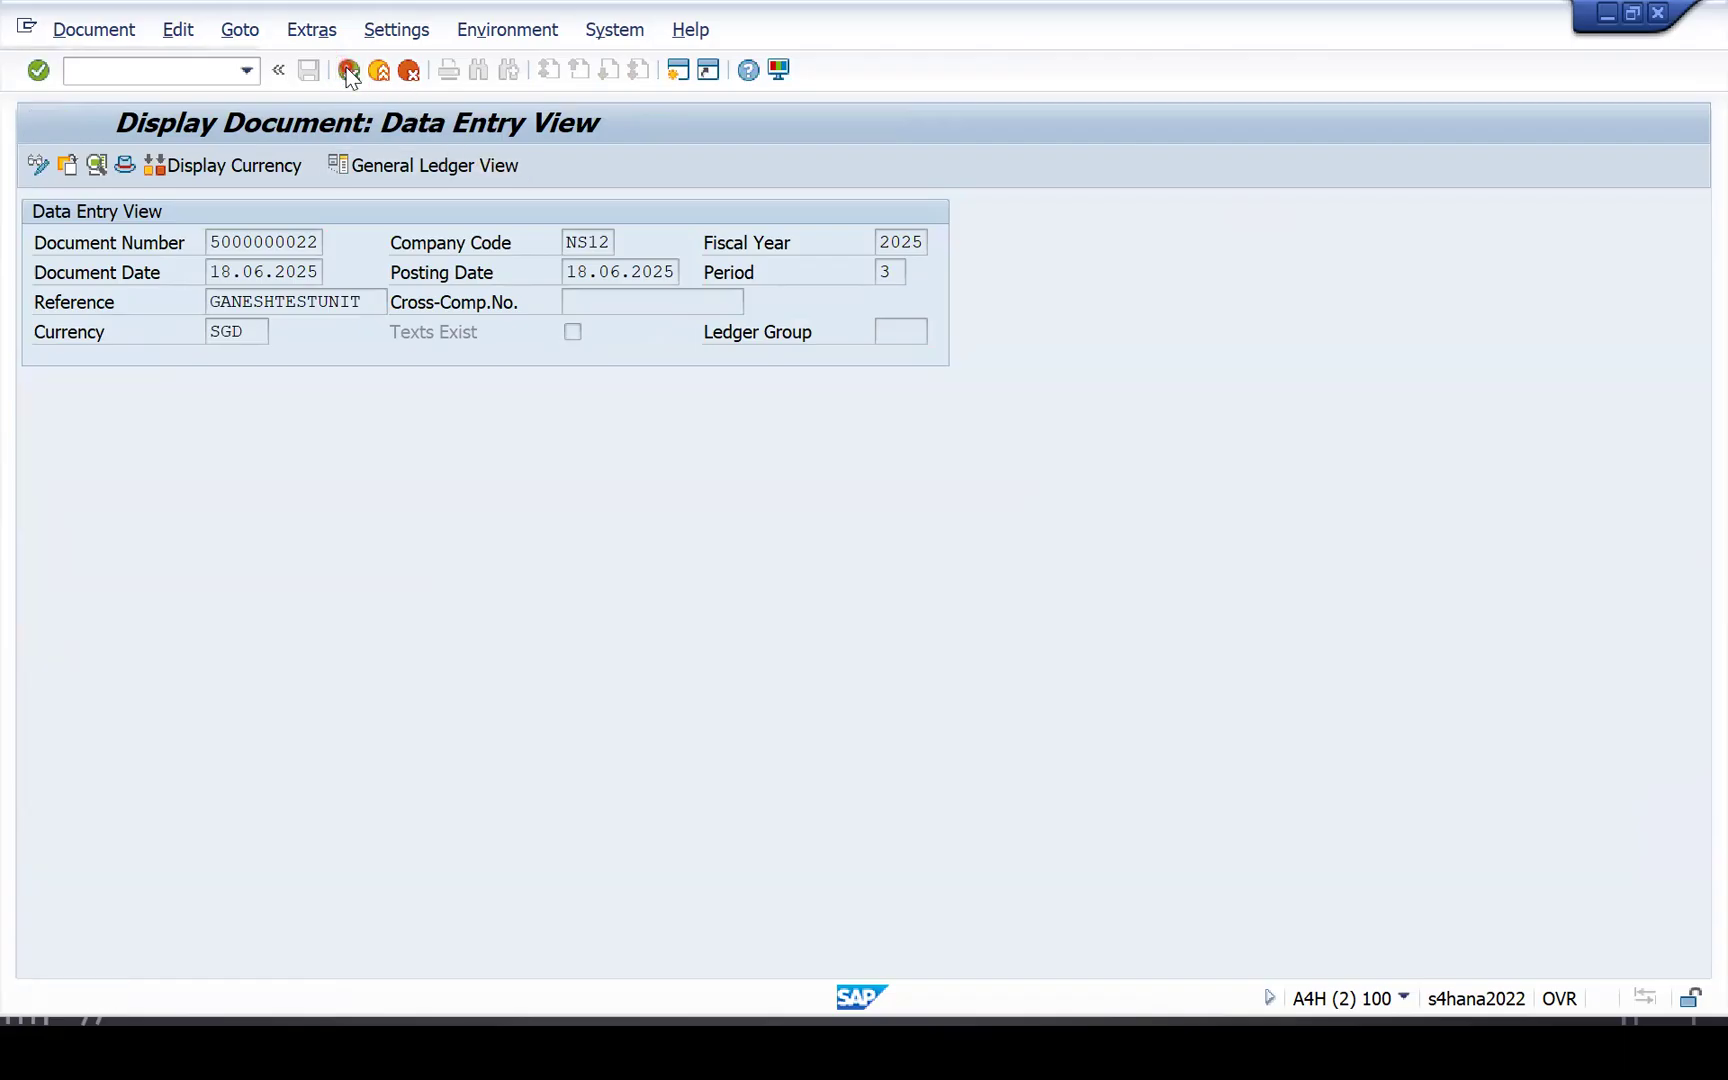
{"action": "left_click", "coordinate": [526, 216]}
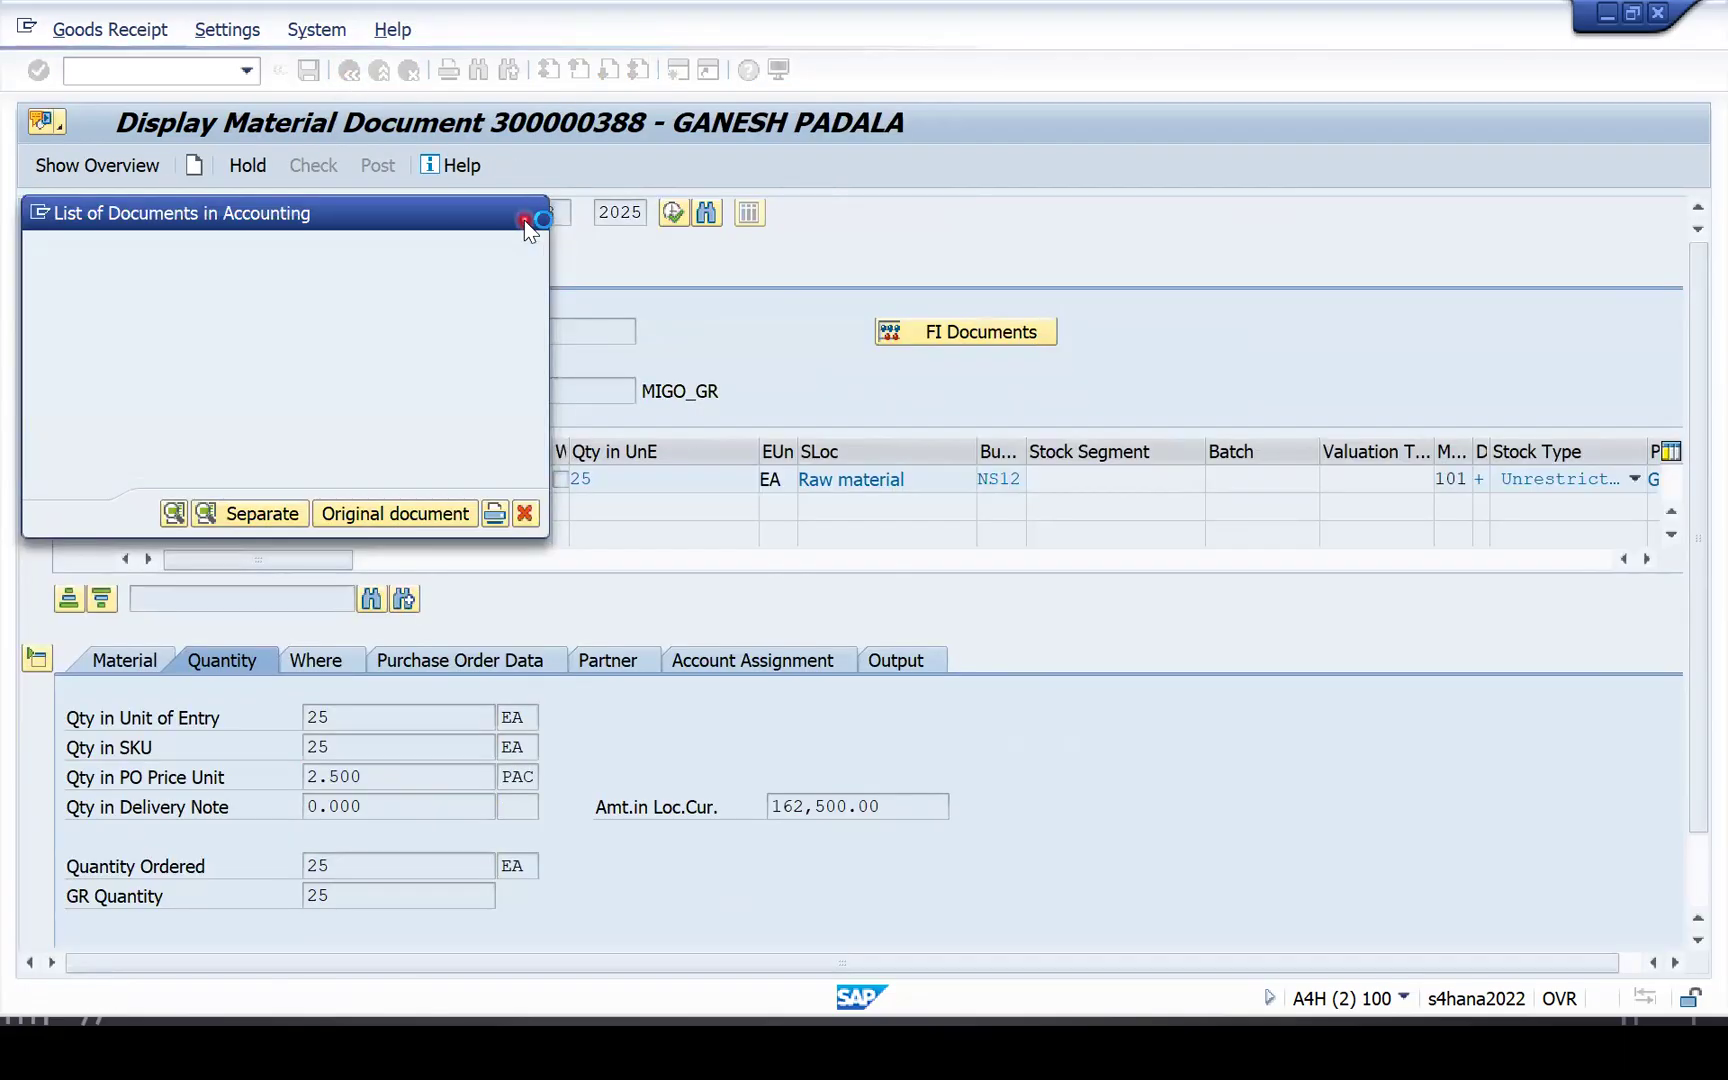
Return to SAP Easy Access and clear the partly typed transaction code.
{"action": "left_click", "coordinate": [348, 70]}
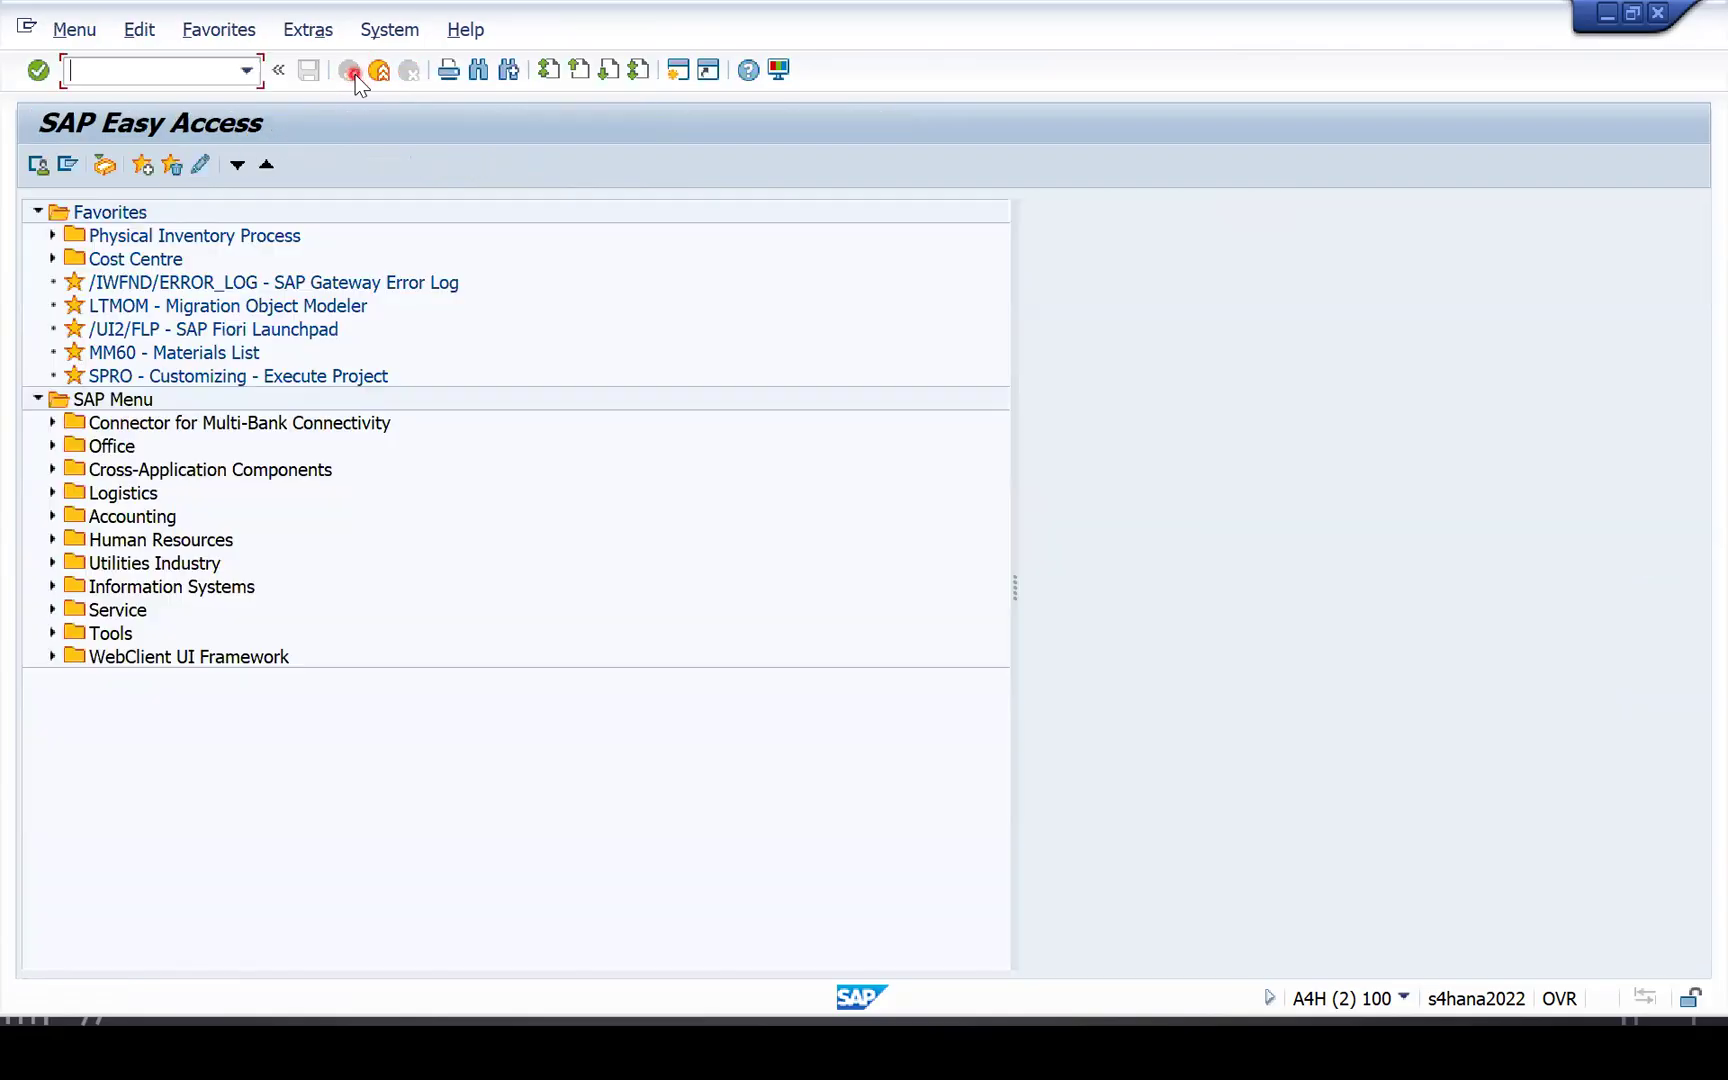
{"action": "left_click", "coordinate": [298, 418]}
{"action": "type", "text": "IG"}
{"action": "key", "text": "BackSpace"}
{"action": "key", "text": "BackSpace"}
{"action": "key", "text": "BackSpace"}
{"action": "key", "text": "F10"}
{"action": "key", "text": "Escape"}
Open the /UI2/FLP favorite and log on to Fiori with the user ID and password.
{"action": "double_click", "coordinate": [222, 331]}
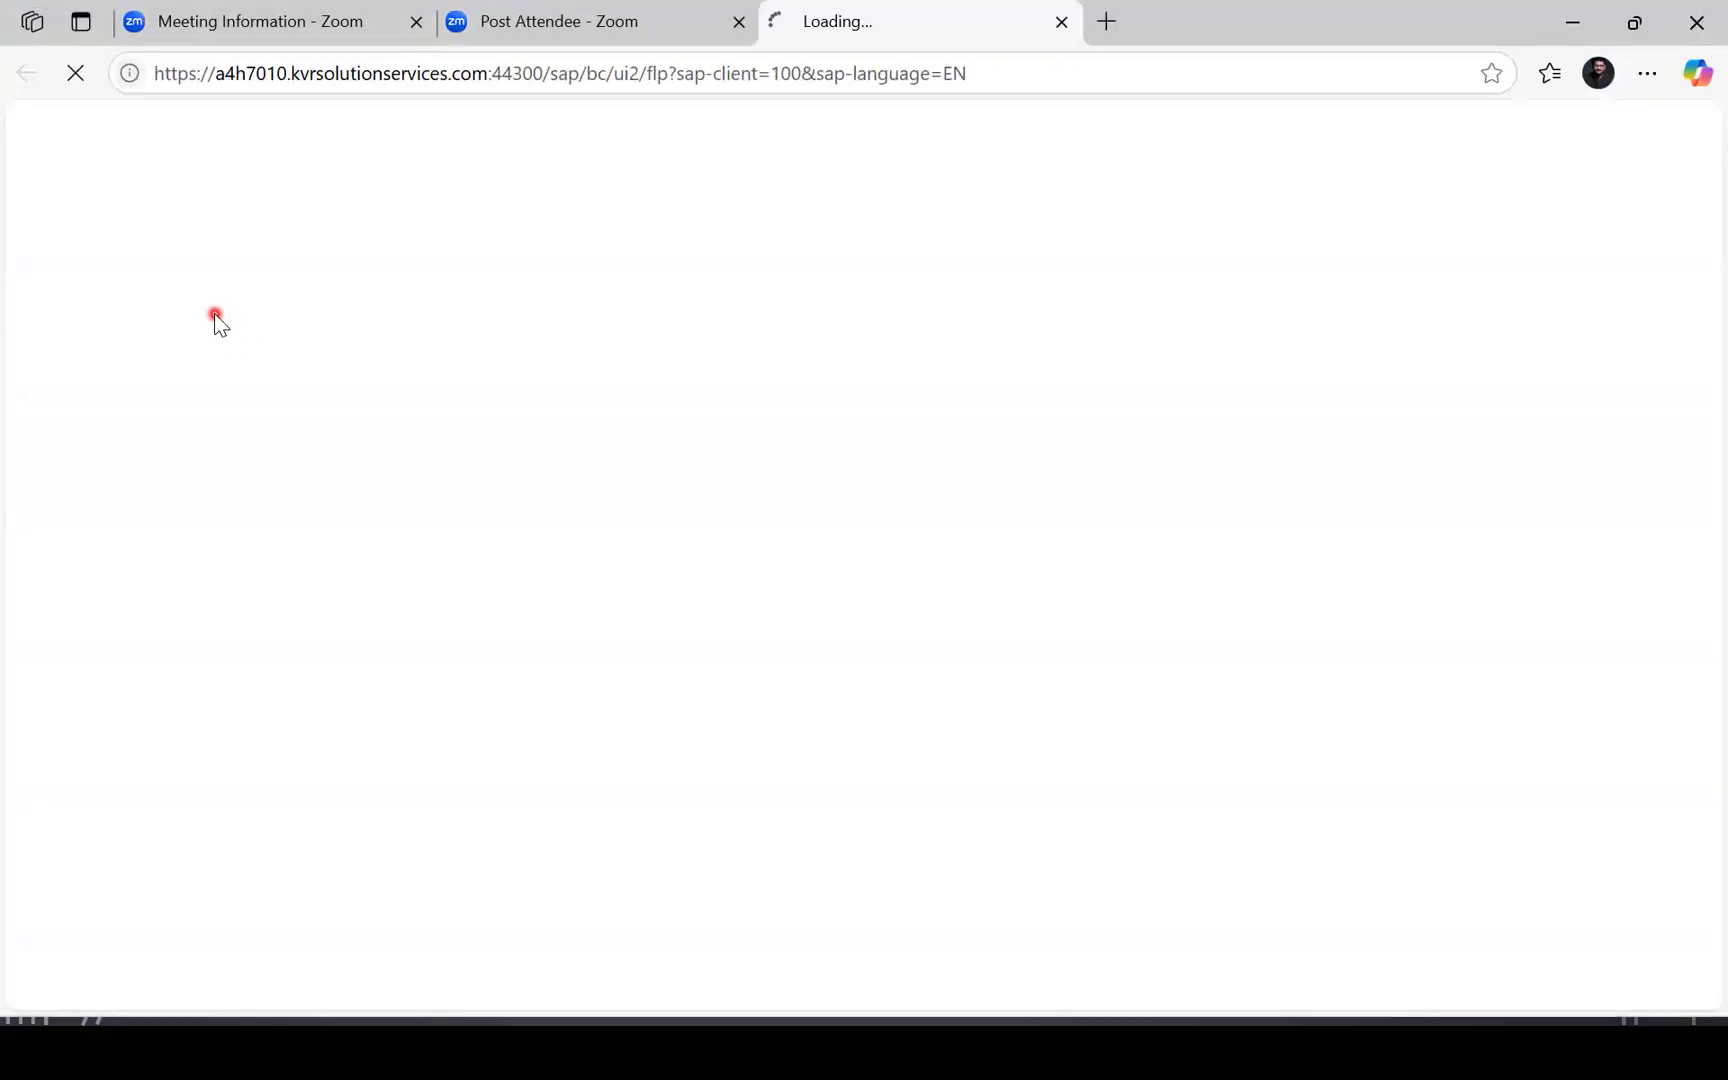
{"action": "type", "text": "GANESH"}
{"action": "key", "text": "Tab"}
{"action": "type", "text": "*"}
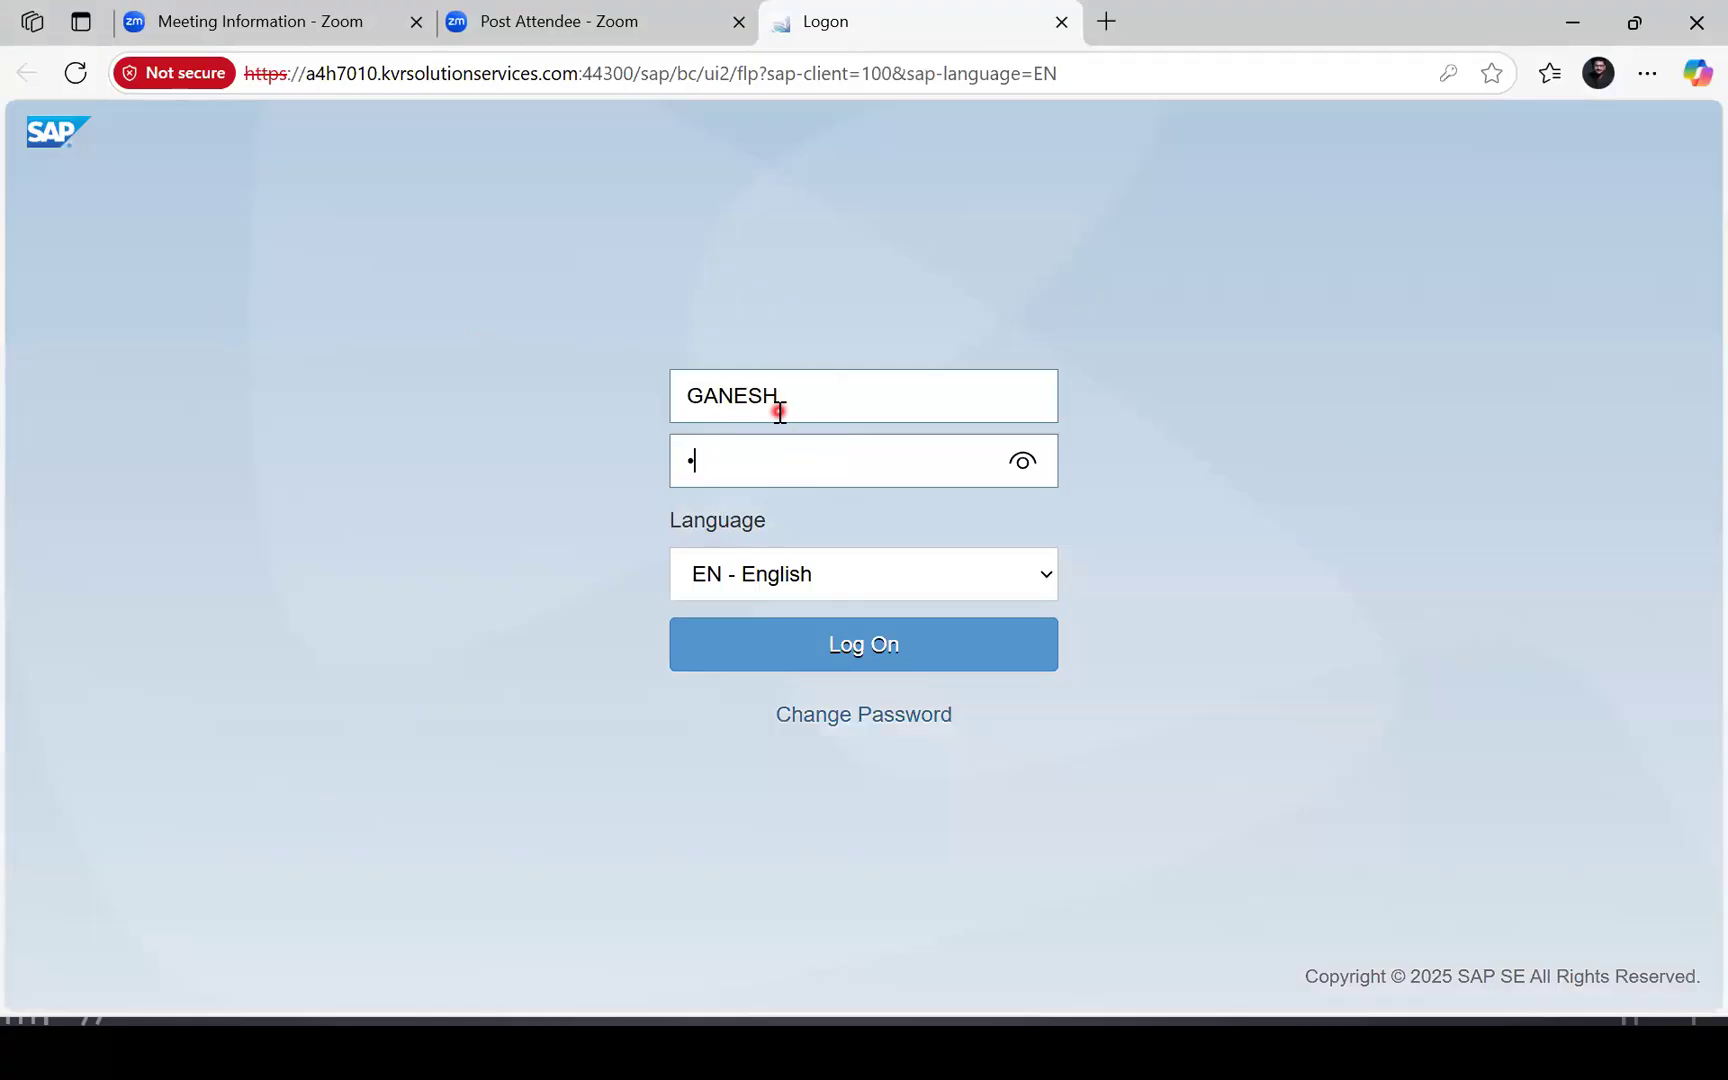
{"action": "key", "text": "Caps_Lock"}
{"action": "type", "text": "********"}
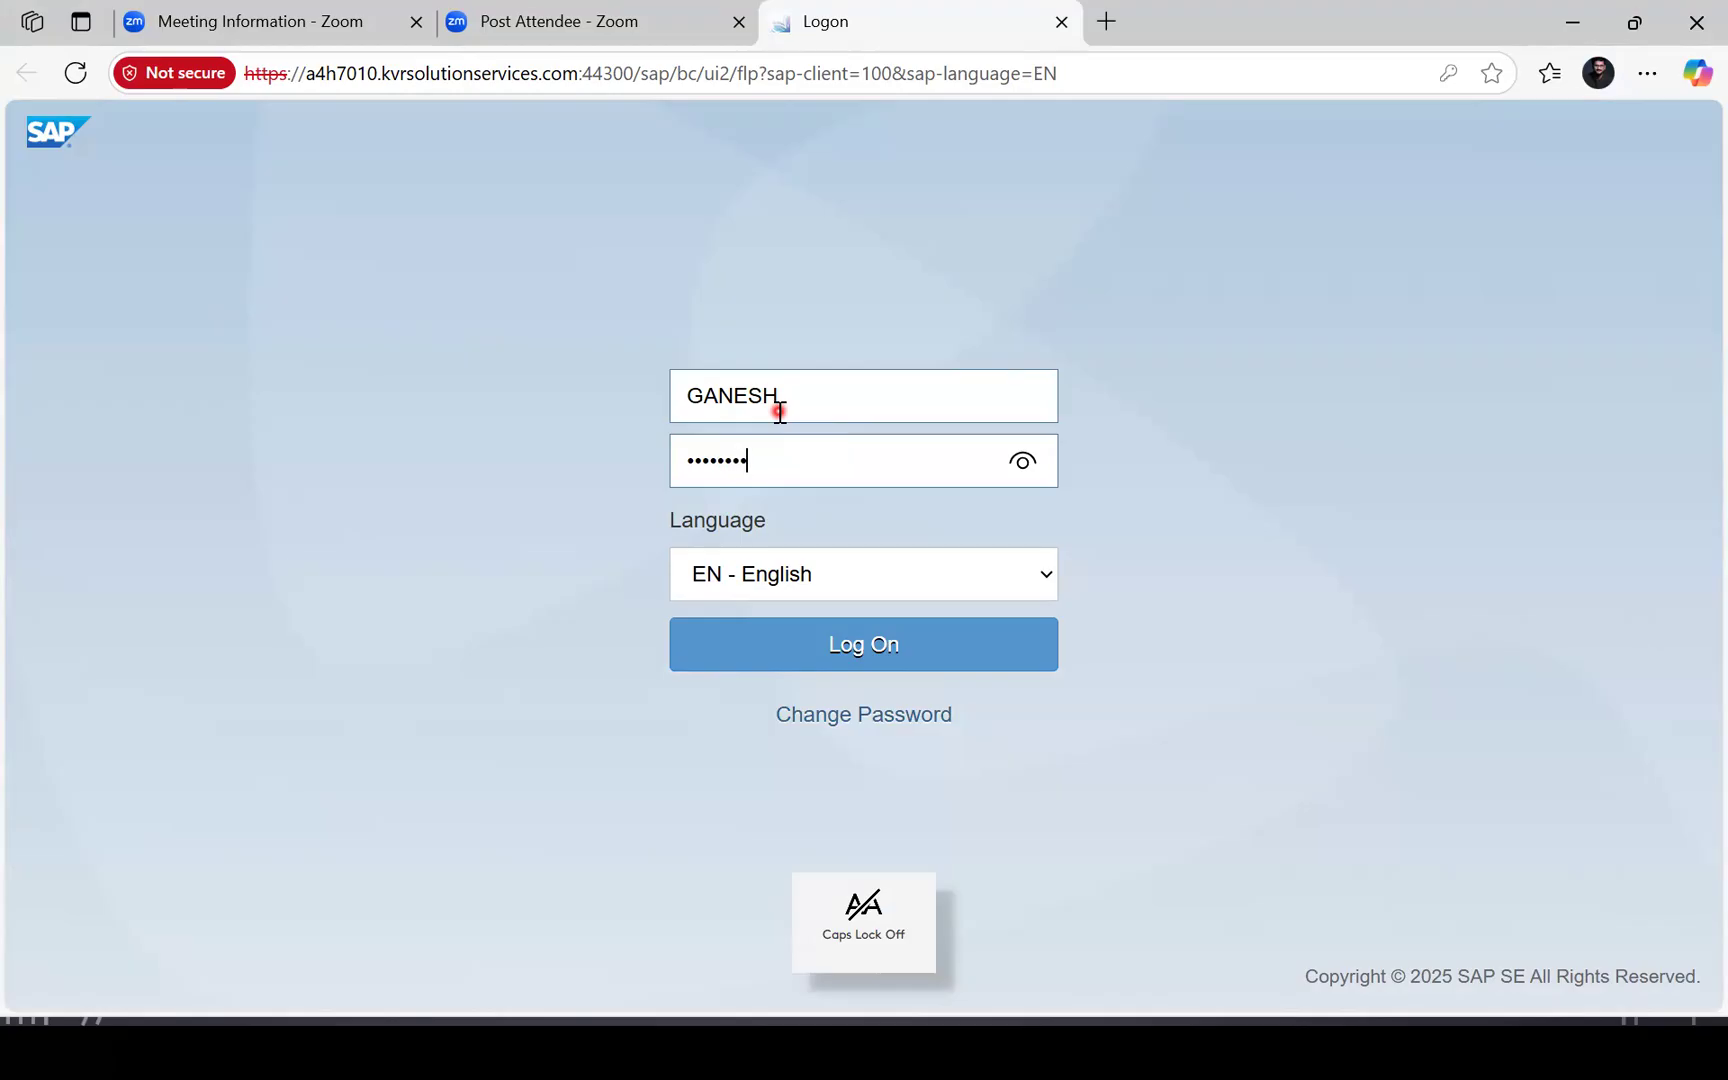
{"action": "key", "text": "Return"}
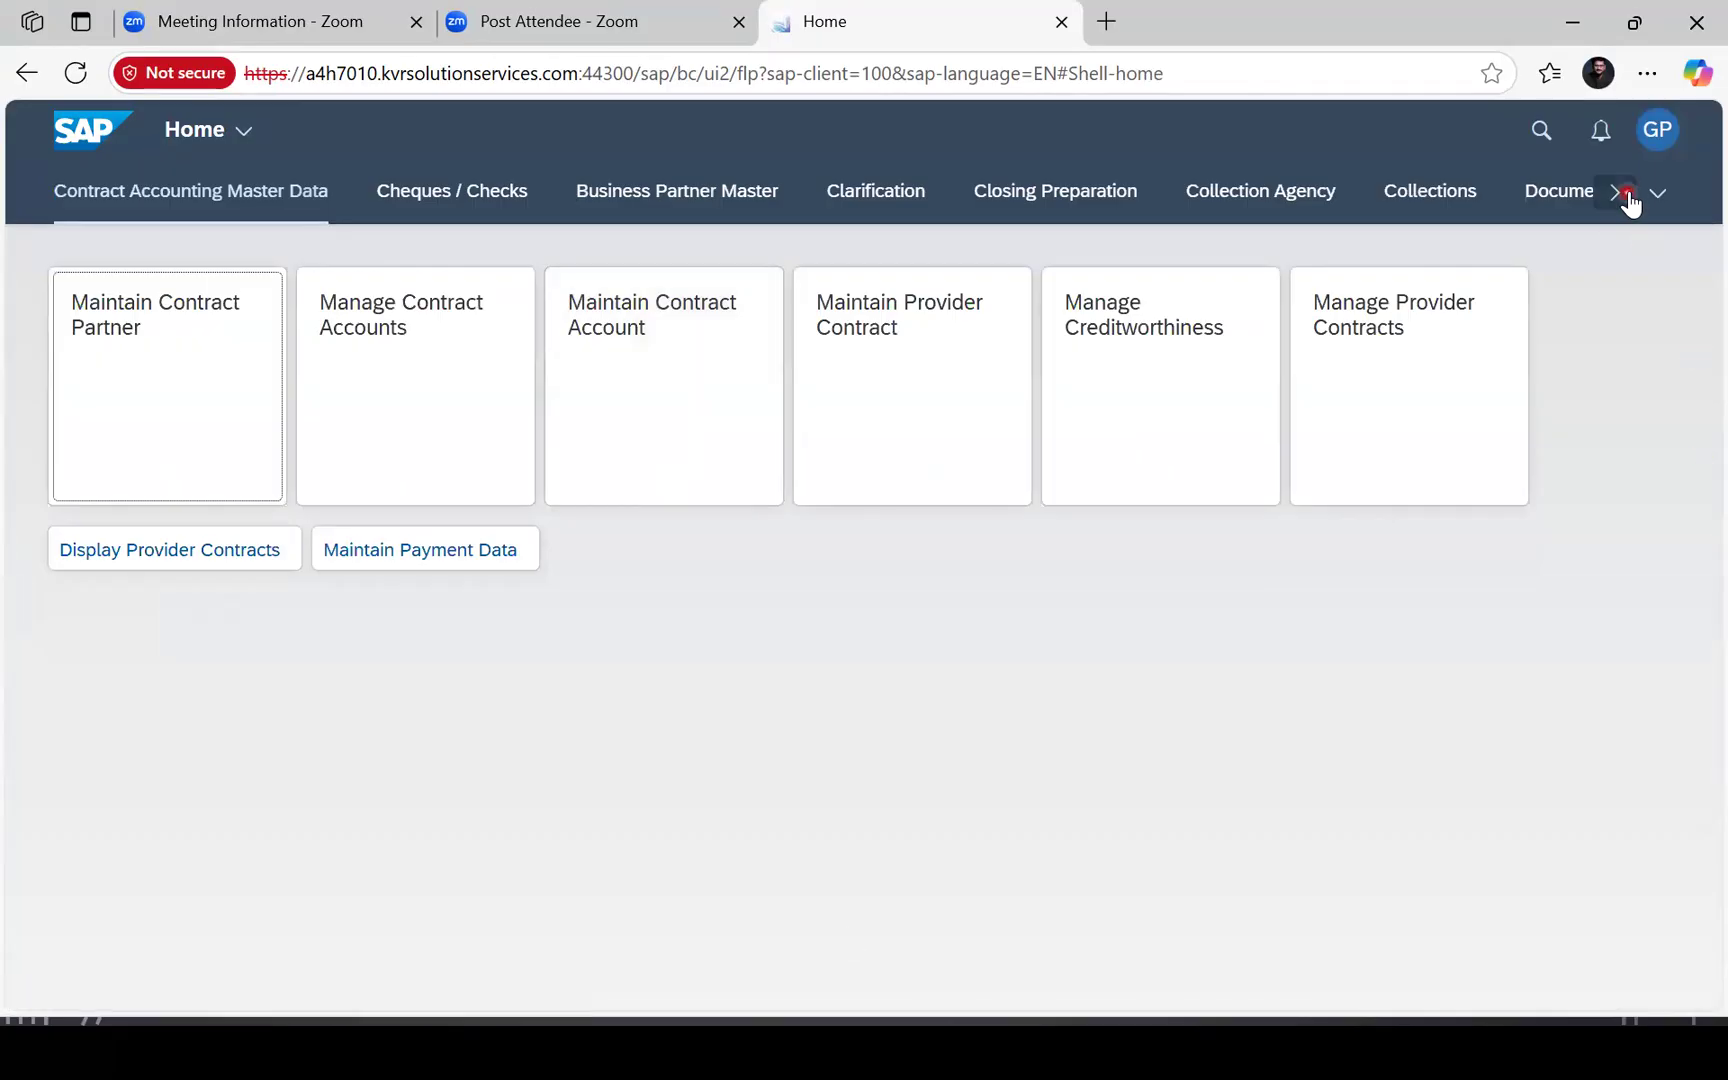
Open Create Supplier Invoice – Advanced from the Supplier Invoice Processing app group.
{"action": "left_click", "coordinate": [1652, 196]}
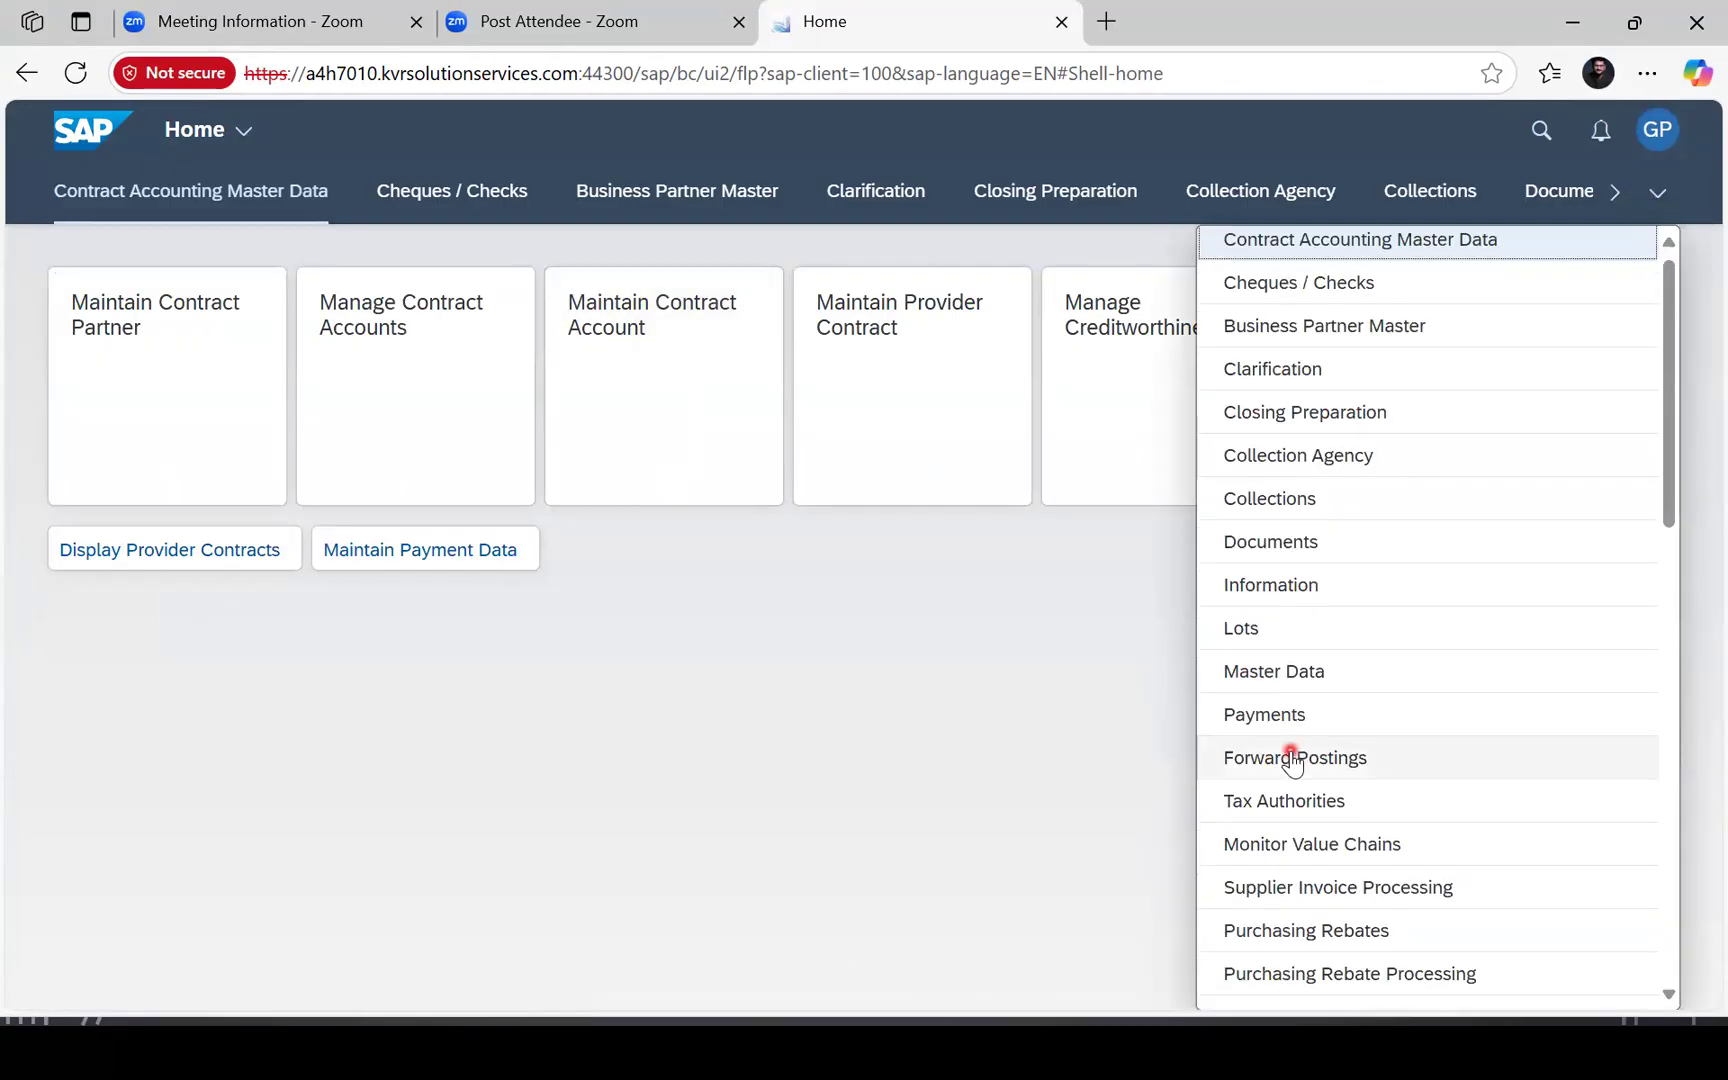
{"action": "scroll", "coordinate": [1293, 762], "scroll_direction": "down", "scroll_amount": 3}
{"action": "left_click", "coordinate": [1377, 494]}
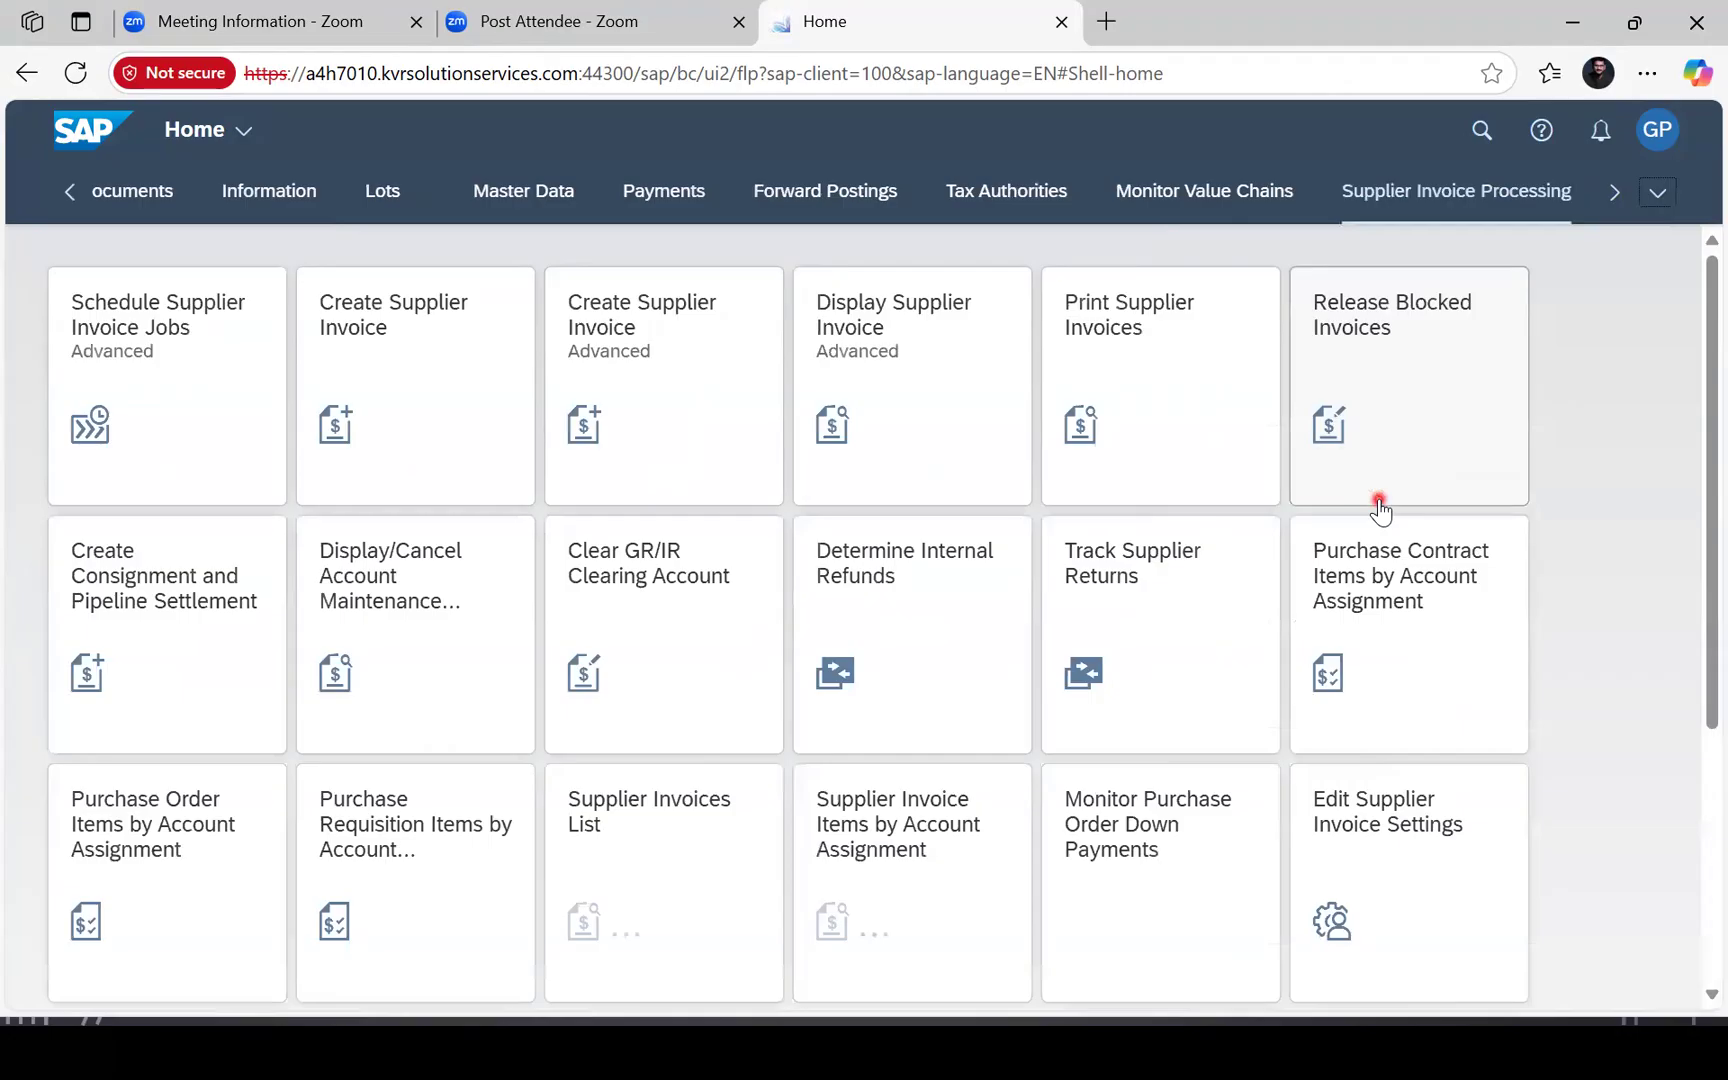
{"action": "left_click", "coordinate": [647, 344]}
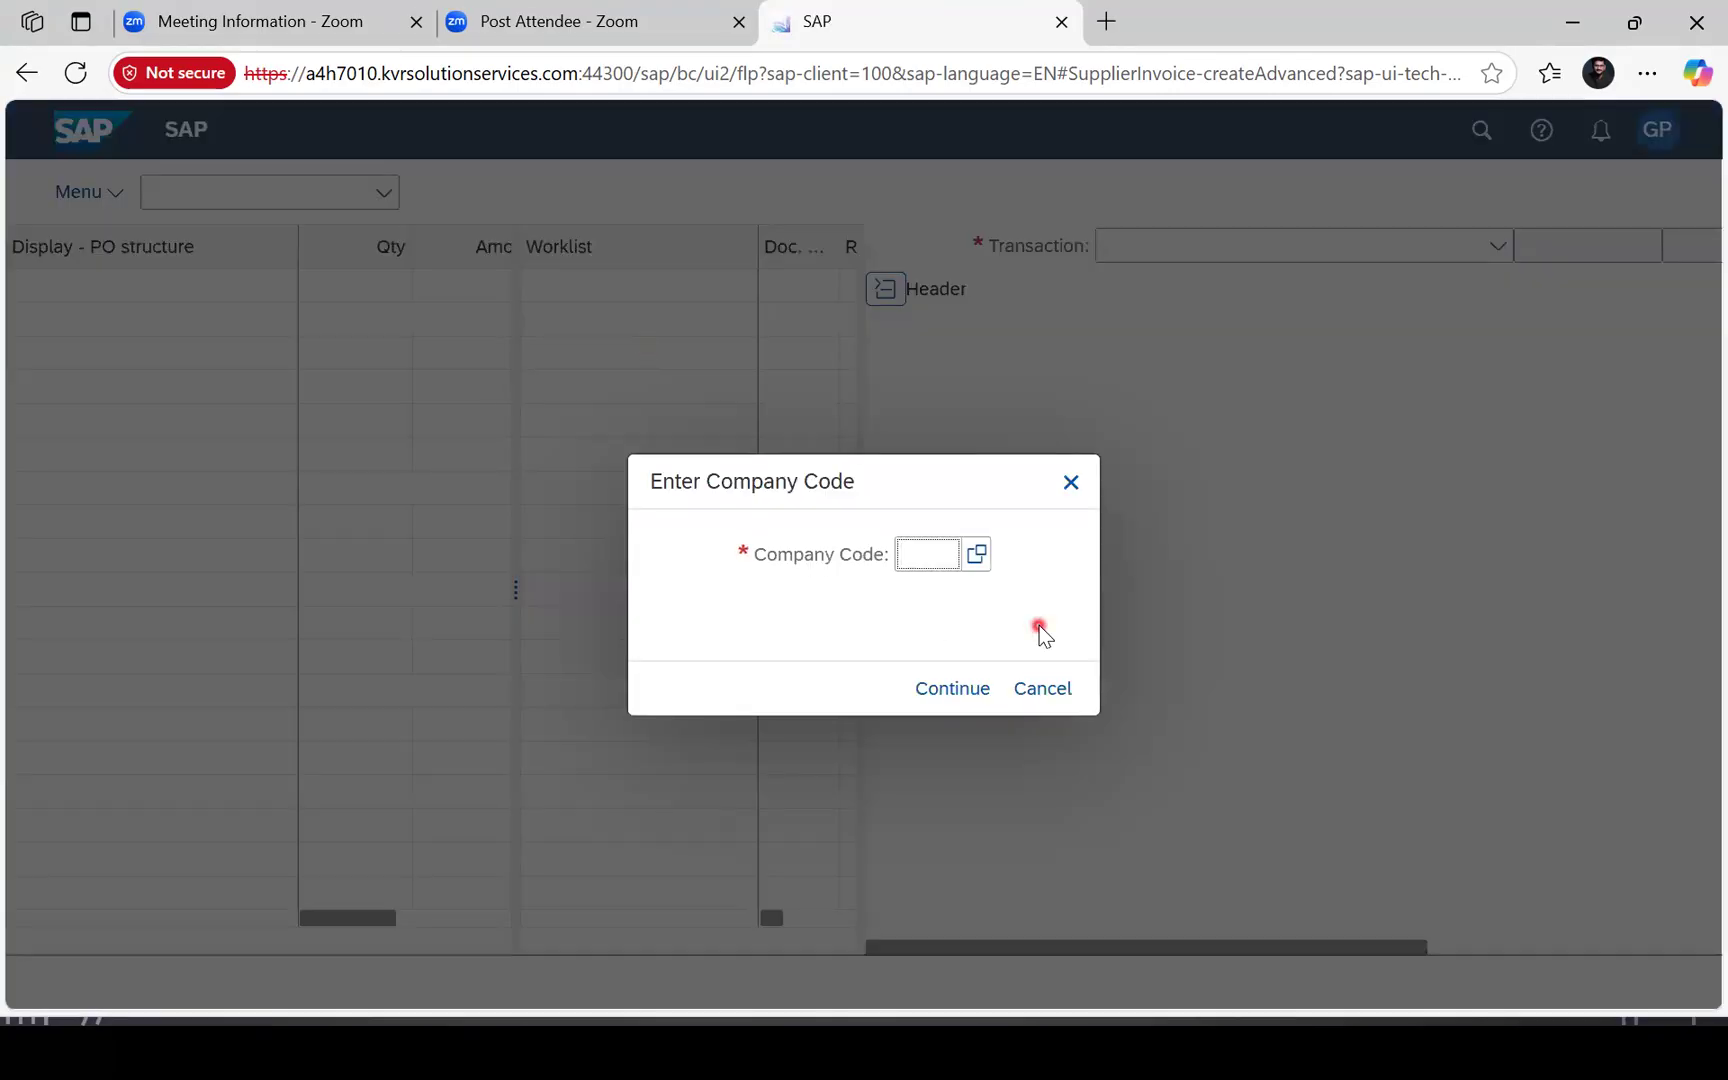
Enter company code NS12 and document date 18.06.2025.
{"action": "type", "text": "ns12"}
{"action": "key", "text": "Return"}
{"action": "type", "text": "18.06.2025"}
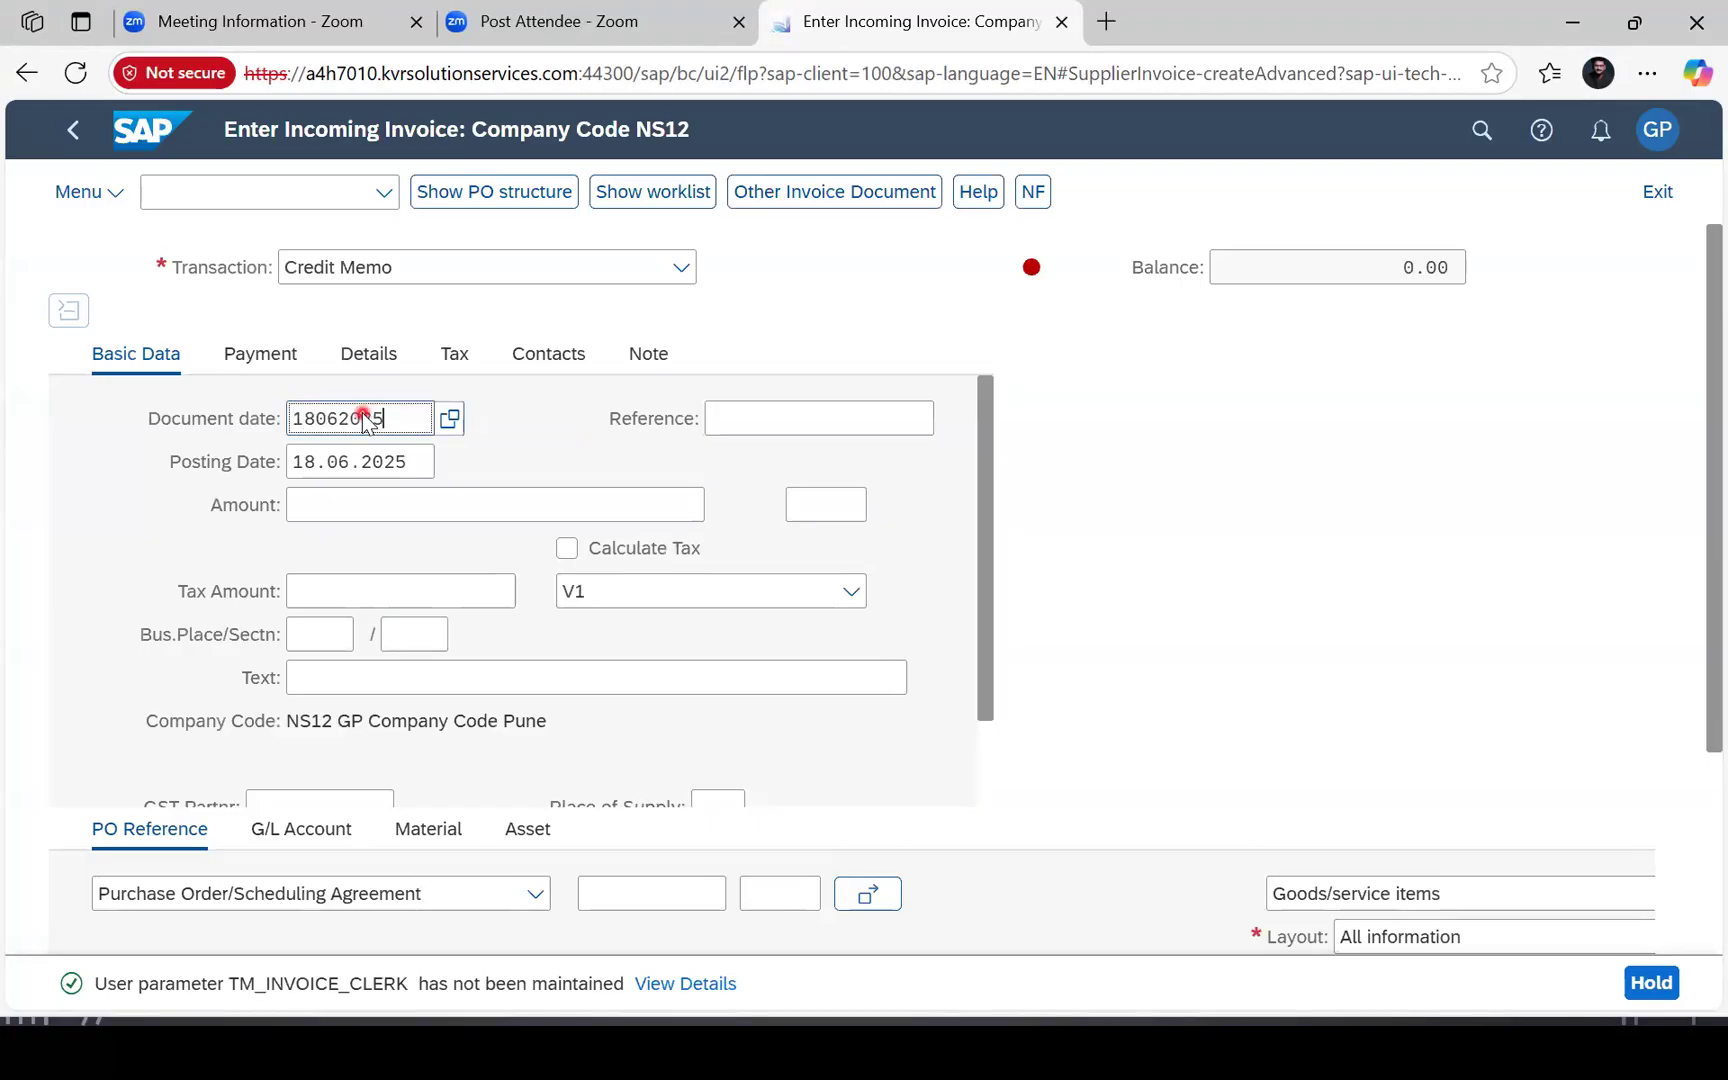
{"action": "key", "text": "Return"}
{"action": "left_click", "coordinate": [778, 418]}
{"action": "type", "text": "Priority:  Contr"}
{"action": "key", "text": "ctrl+a"}
{"action": "key", "text": "BackSpace"}
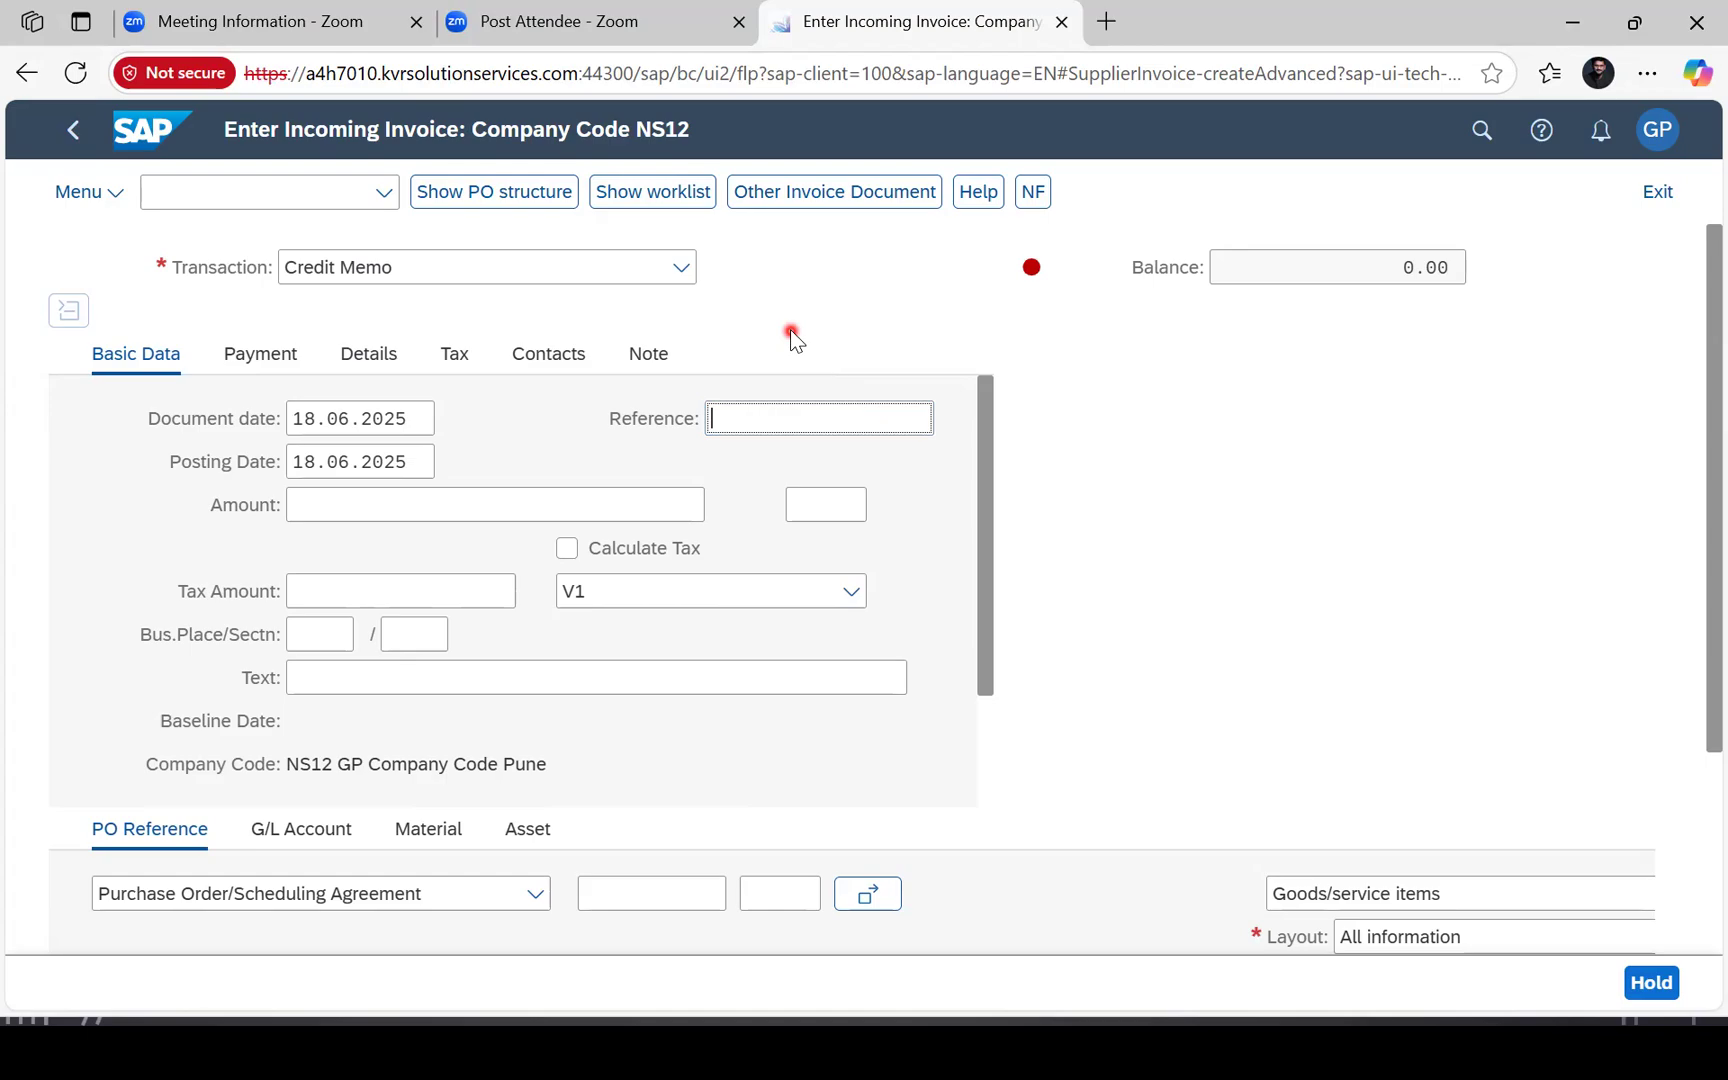
{"action": "key", "text": "alt+Tab"}
{"action": "type", "text": "me23n"}
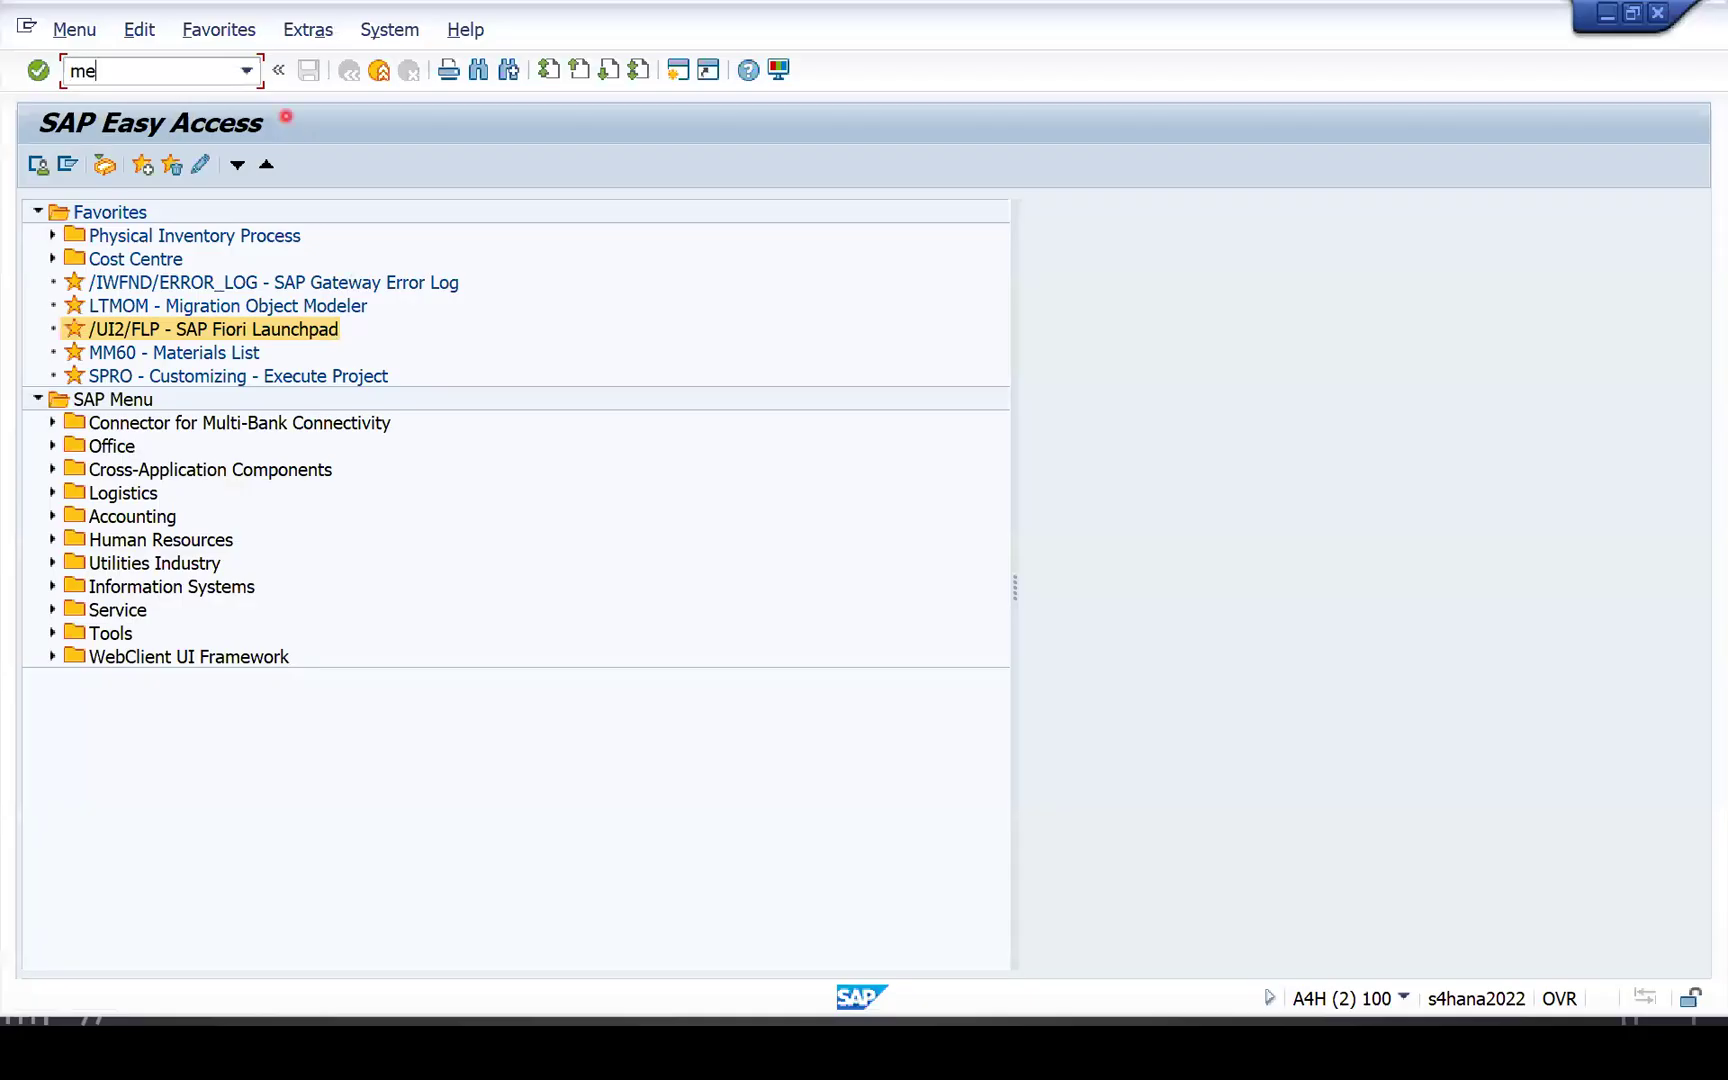
{"action": "key", "text": "Return"}
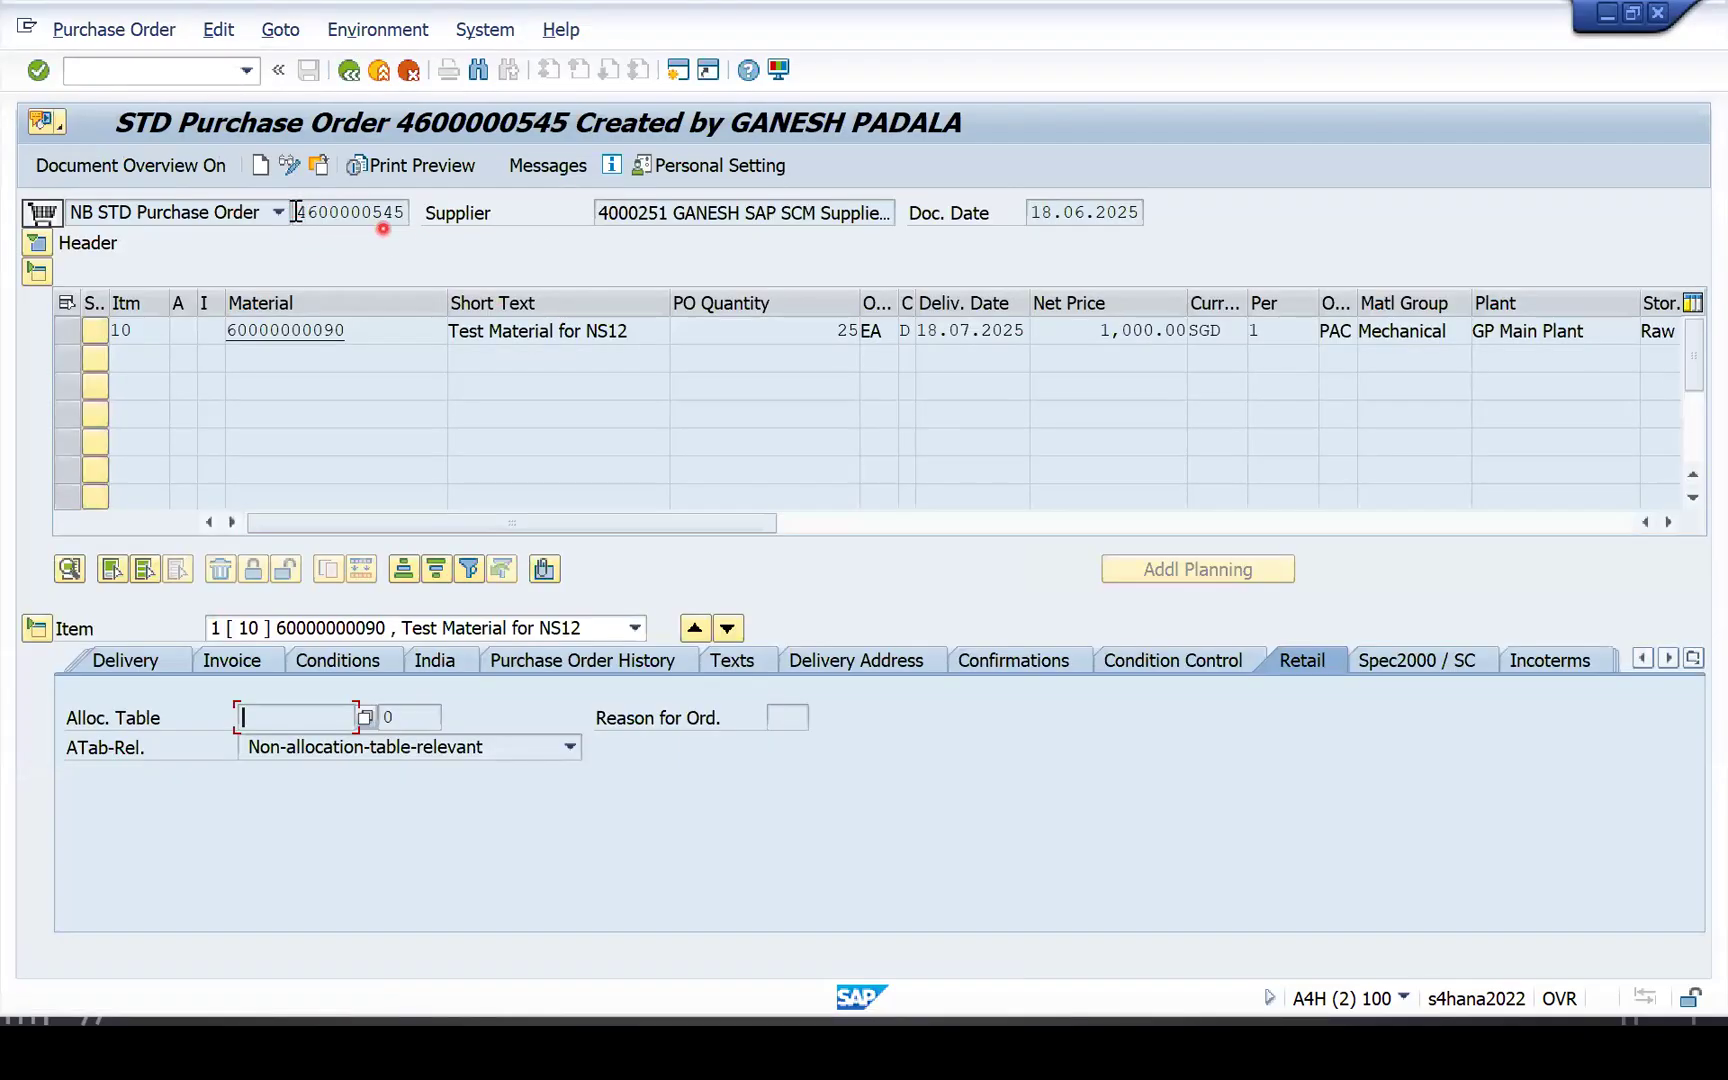
{"action": "left_click", "coordinate": [421, 214]}
{"action": "key", "text": "ctrl+c"}
{"action": "key", "text": "alt+Tab"}
{"action": "left_click", "coordinate": [724, 416]}
{"action": "key", "text": "ctrl+v"}
{"action": "type", "text": "-01"}
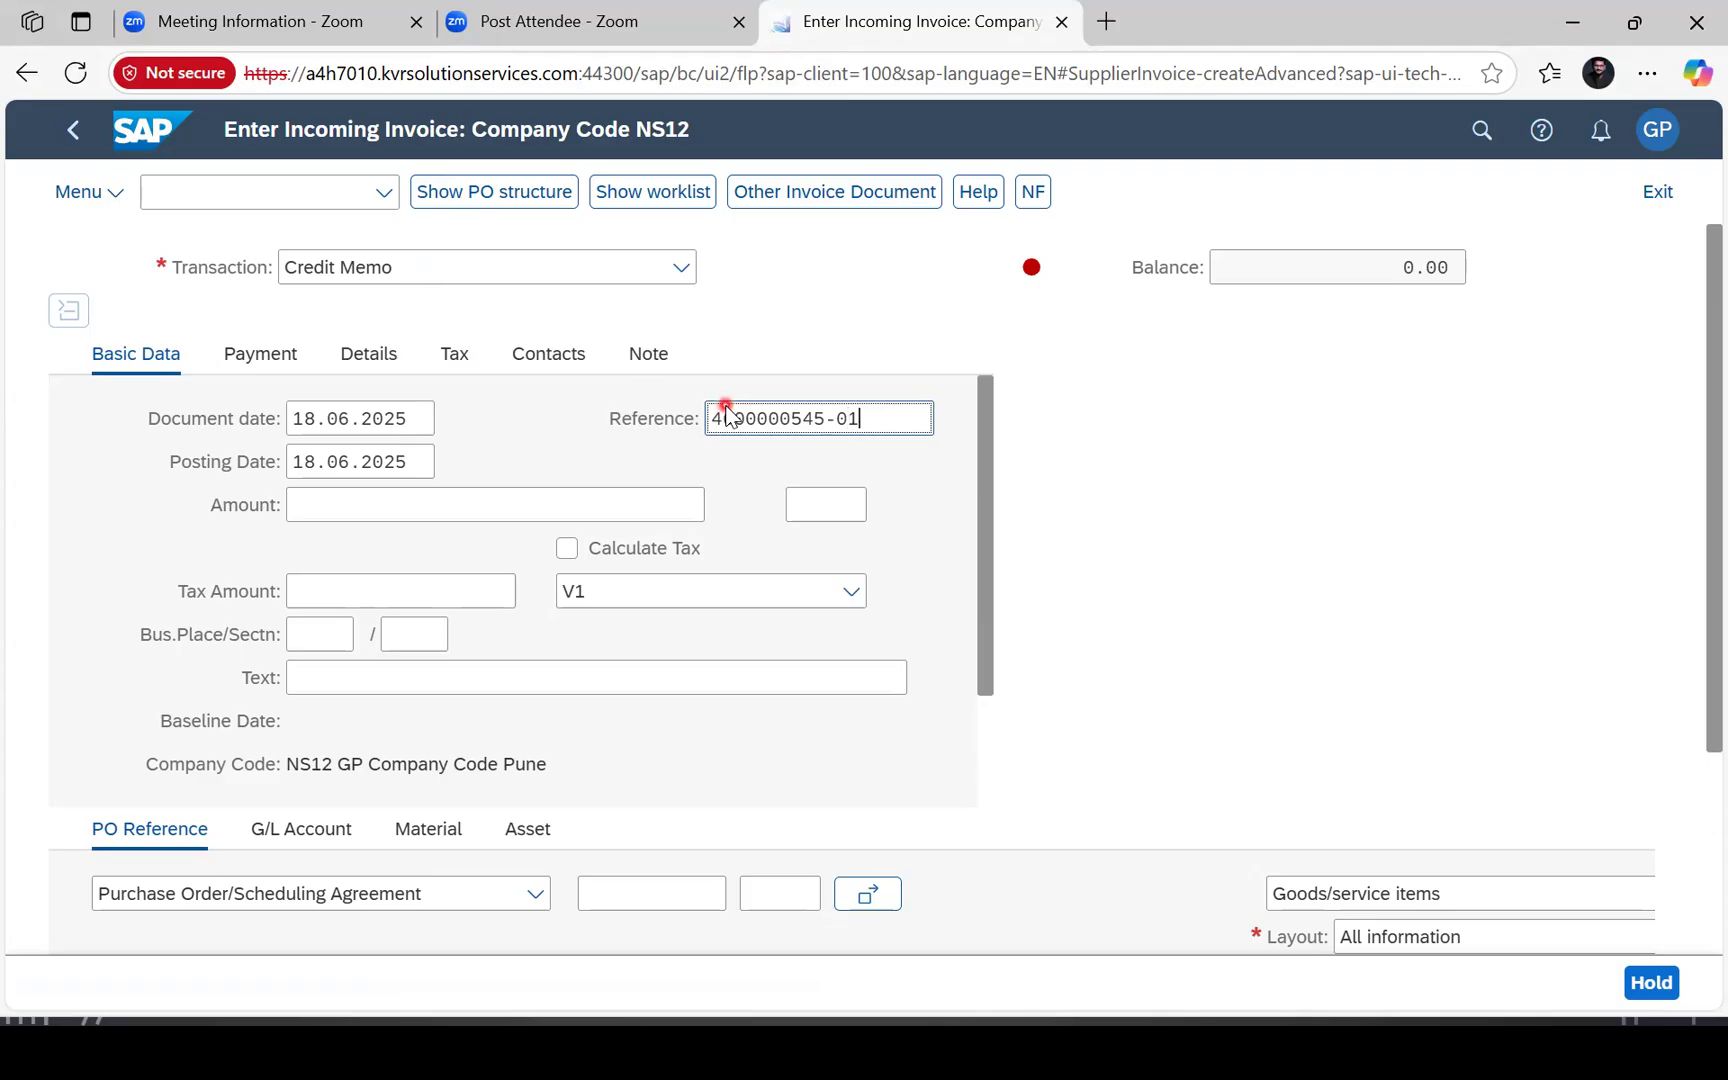
{"action": "key", "text": "ctrl+a"}
{"action": "left_click", "coordinate": [679, 591]}
{"action": "left_click", "coordinate": [650, 630]}
{"action": "left_click", "coordinate": [1096, 730]}
{"action": "scroll", "coordinate": [1106, 729], "scroll_direction": "down", "scroll_amount": 3}
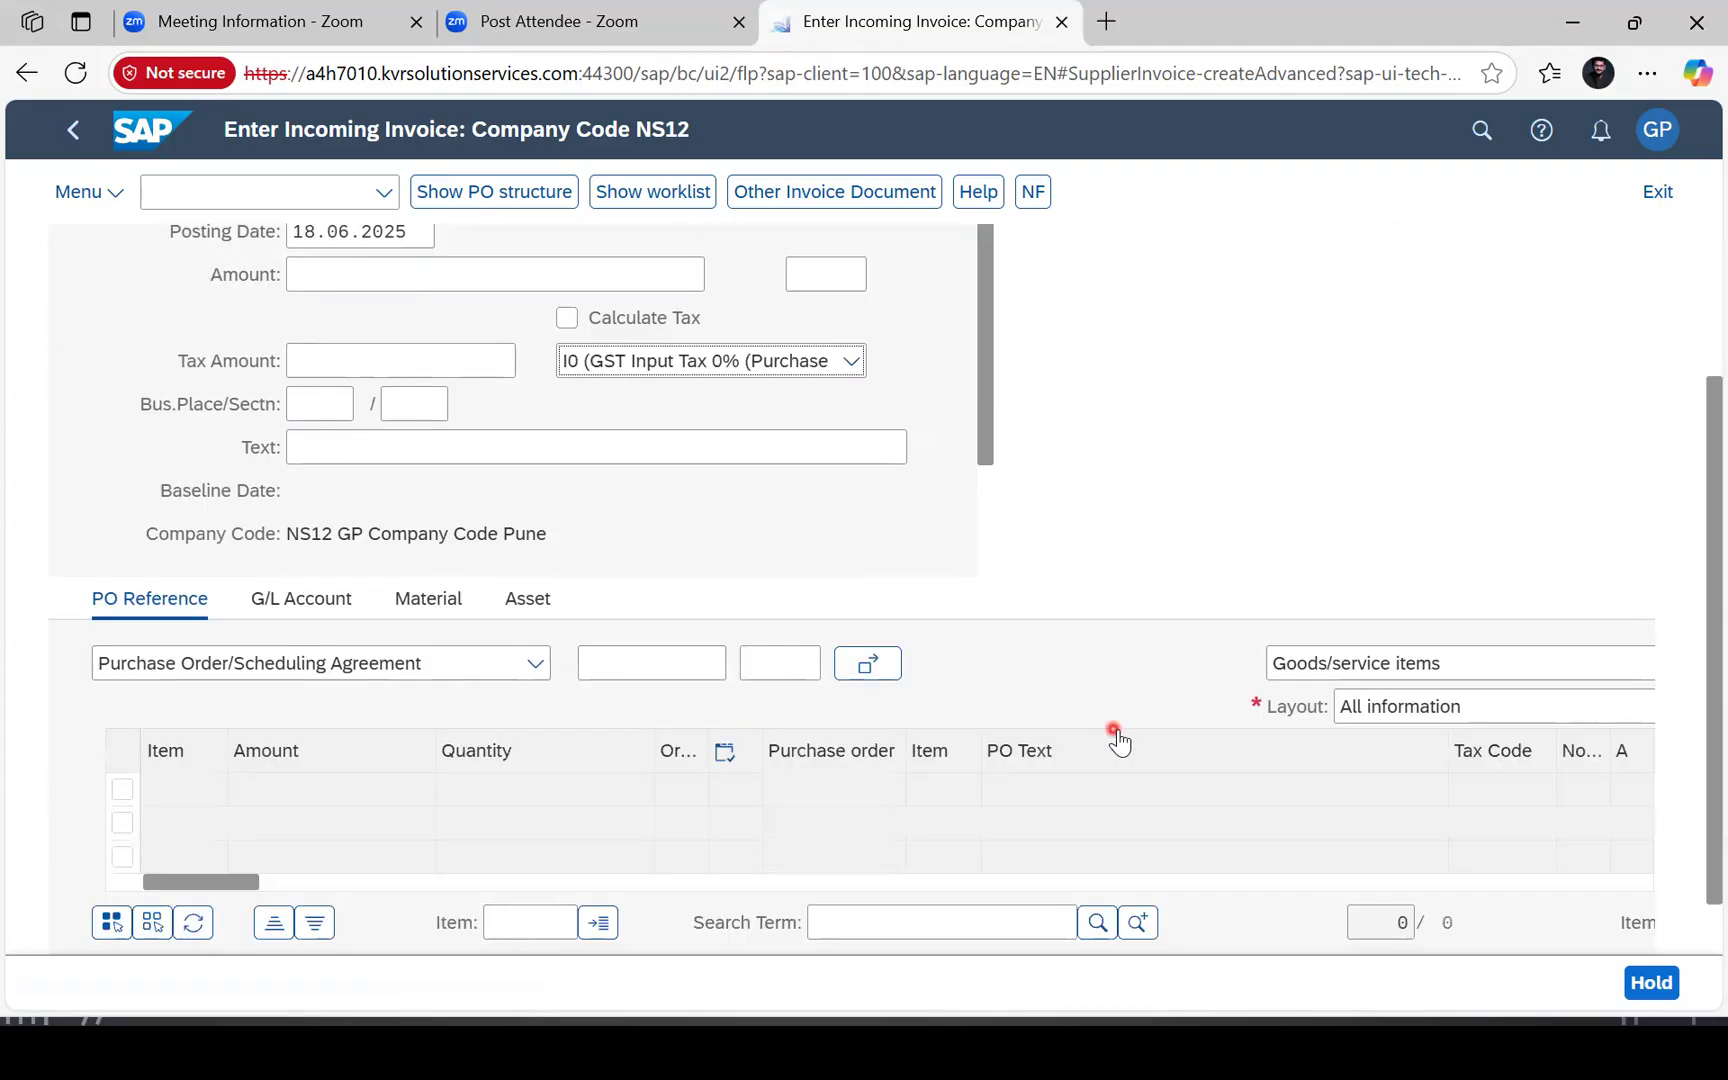
{"action": "left_click", "coordinate": [630, 610]}
{"action": "key", "text": "ctrl+v"}
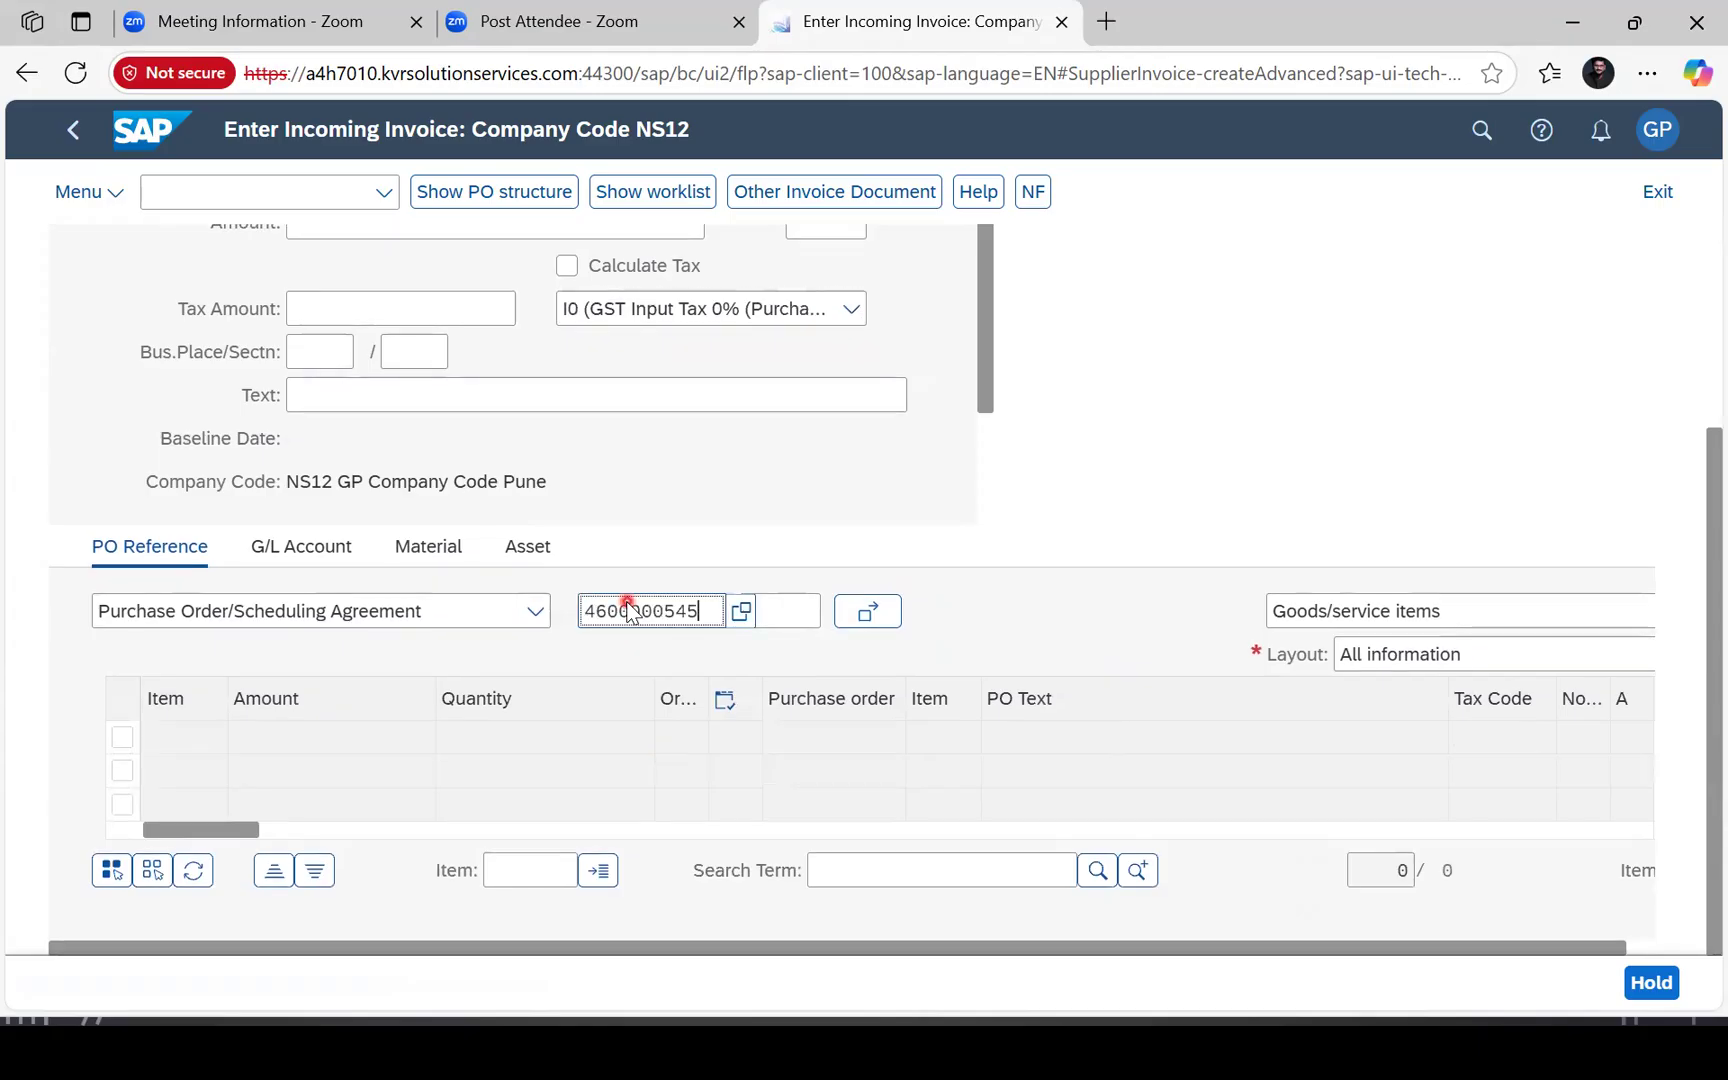
{"action": "key", "text": "Return"}
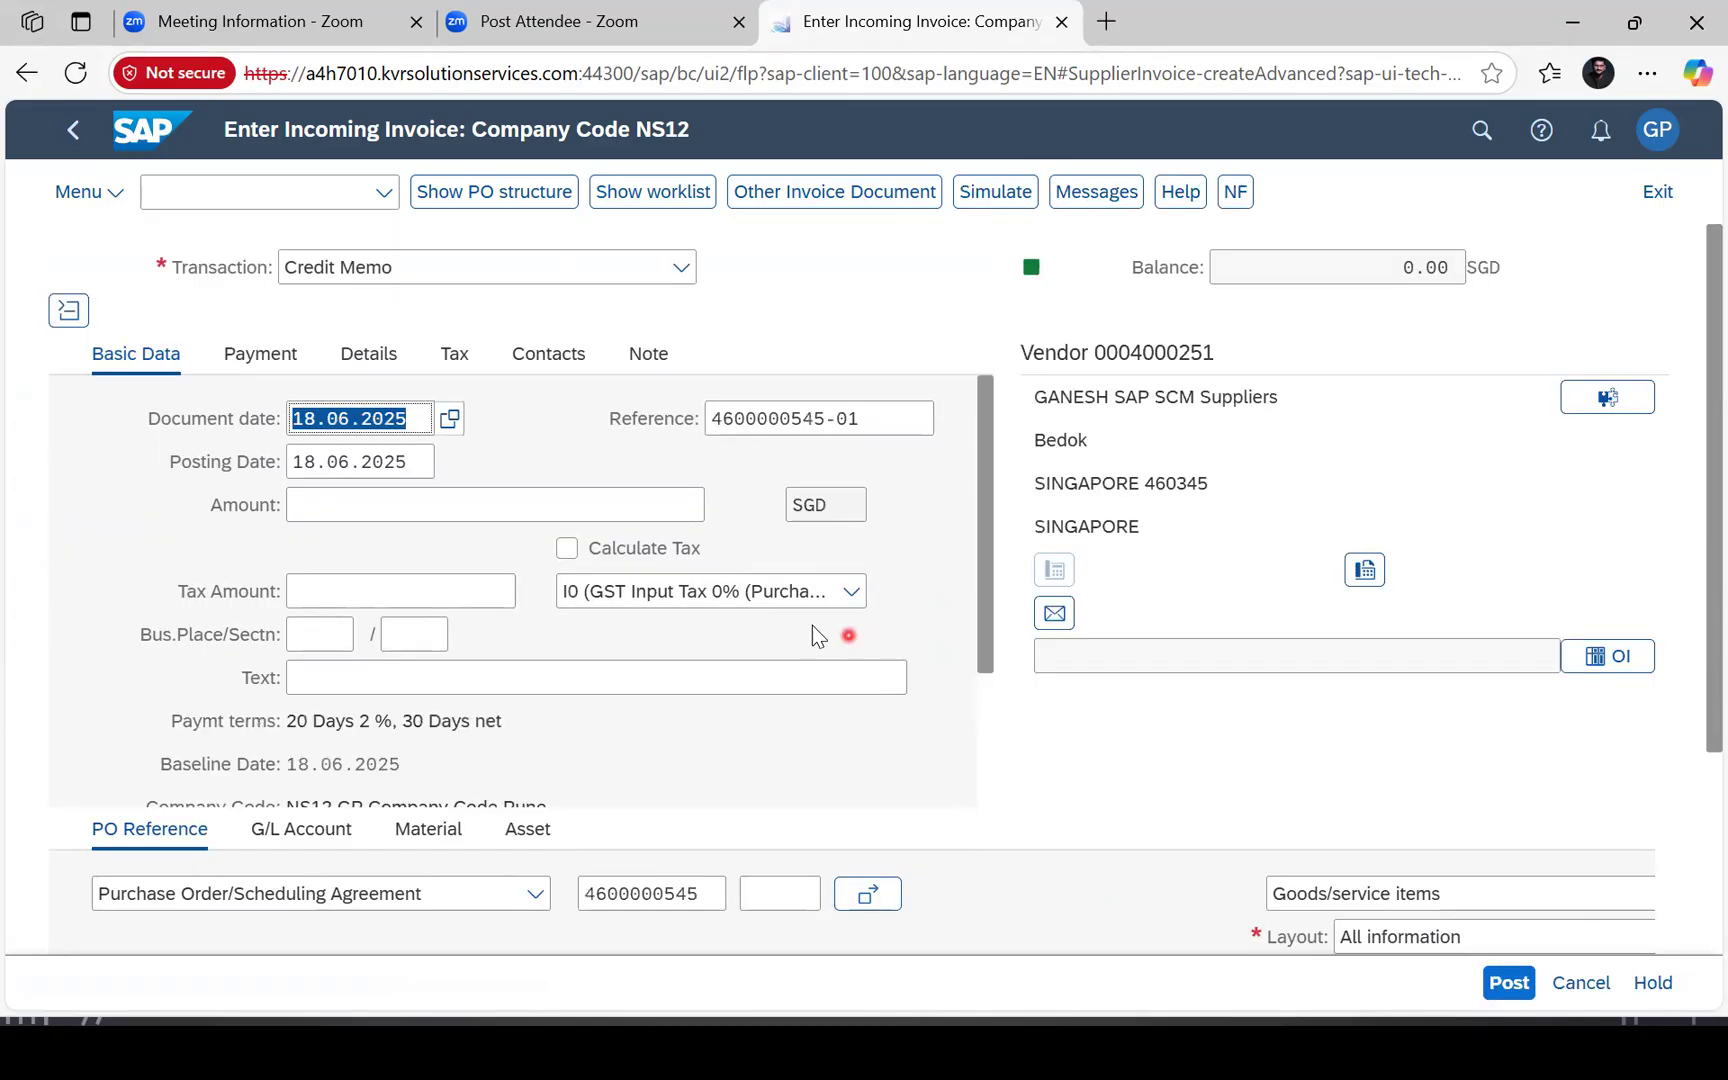
{"action": "scroll", "coordinate": [725, 651], "scroll_direction": "down", "scroll_amount": 2}
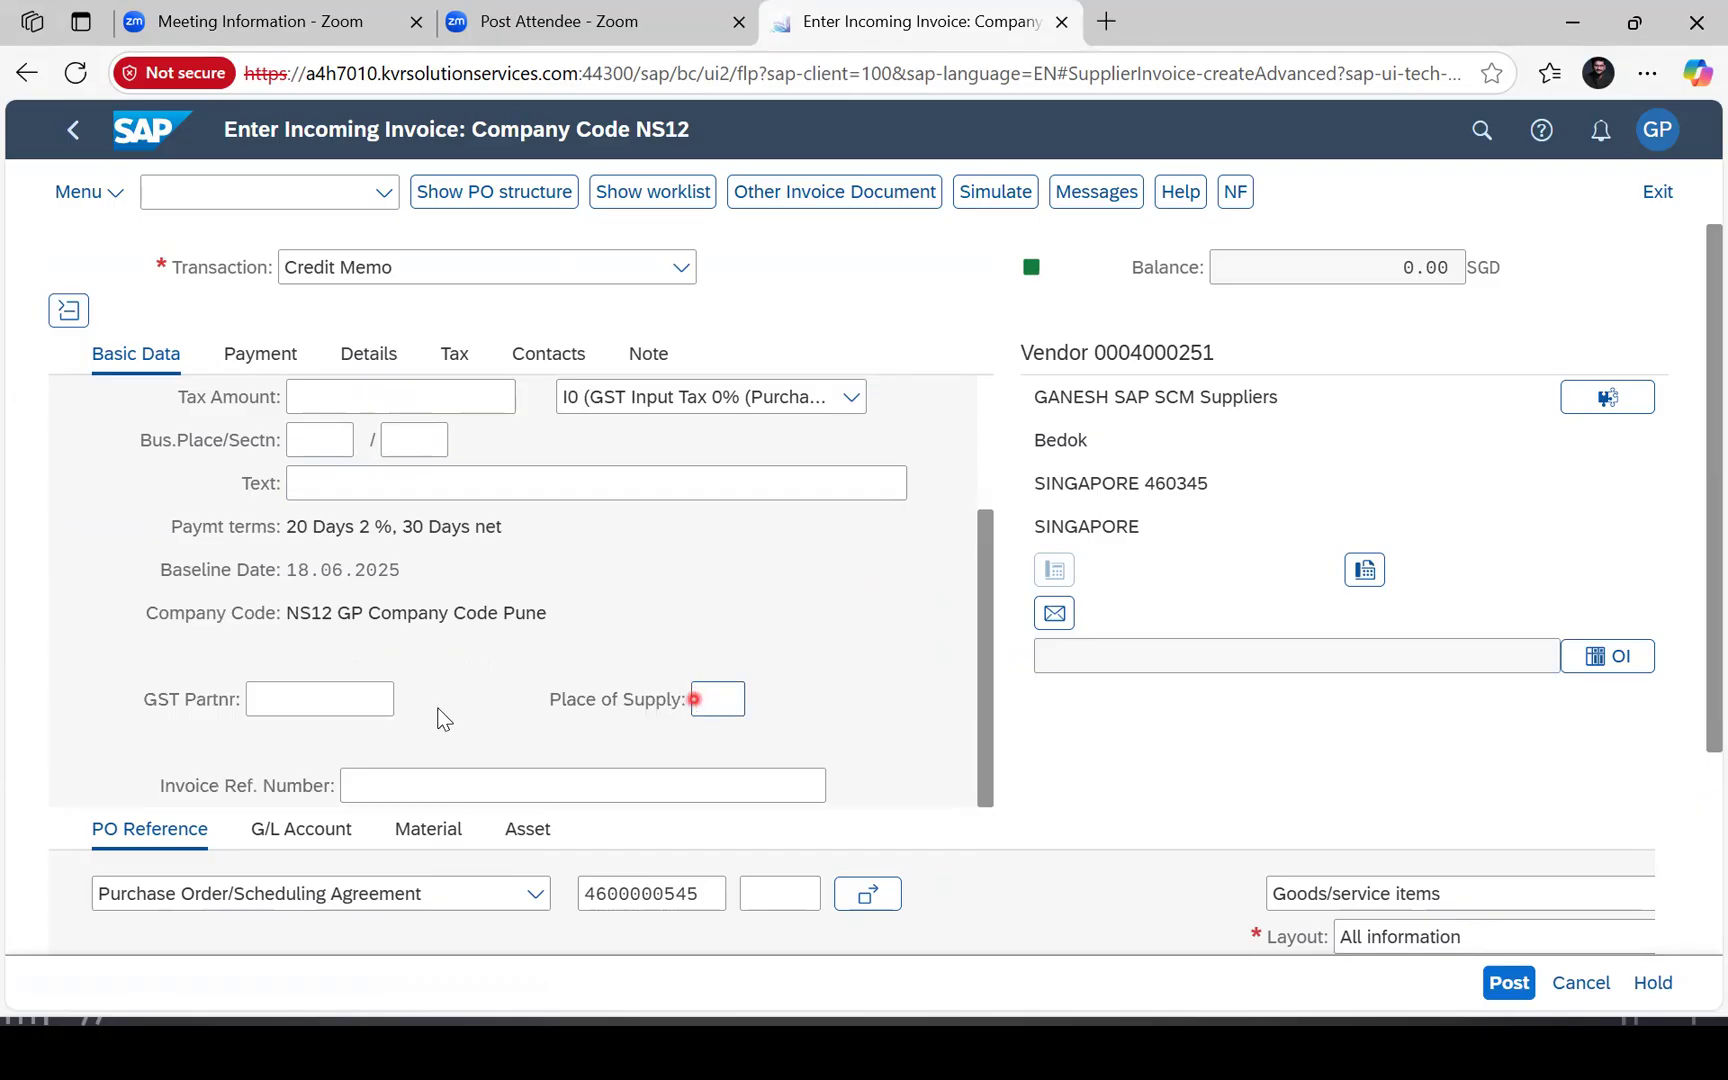
{"action": "left_click", "coordinate": [338, 443]}
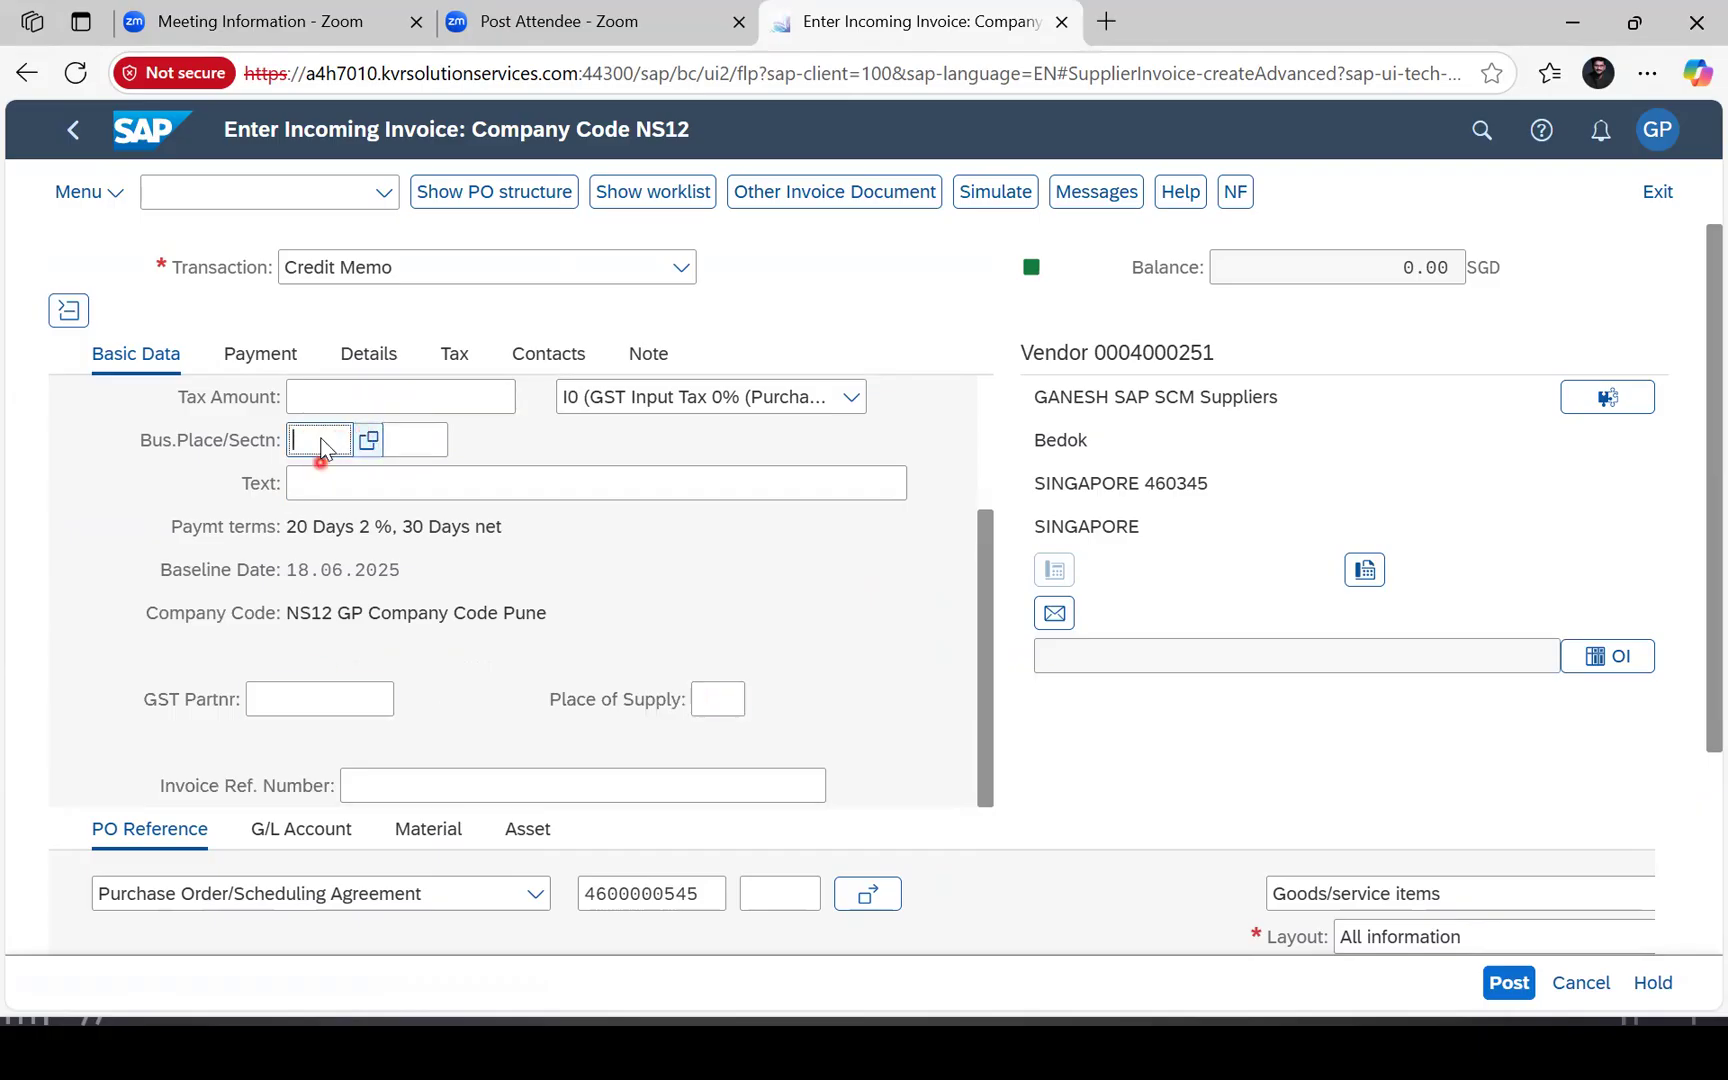
{"action": "key", "text": "F4"}
{"action": "double_click", "coordinate": [278, 617]}
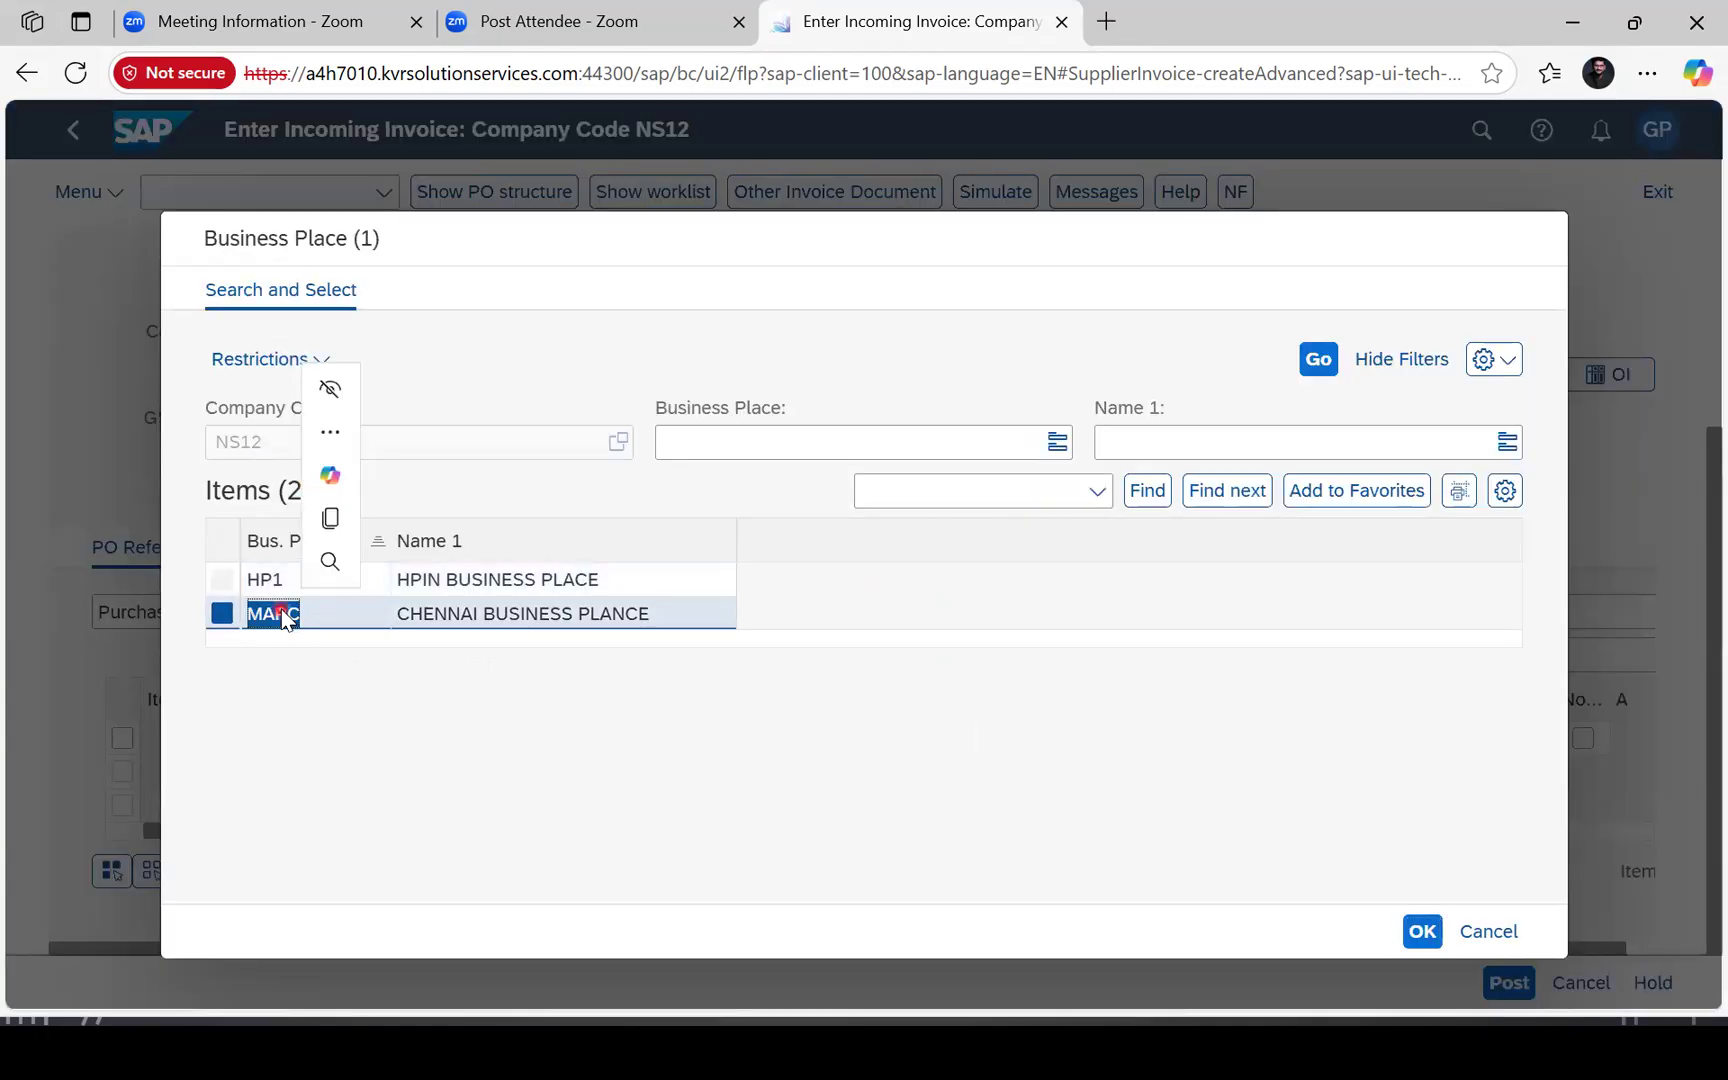
Change the transaction type from Credit Memo to Invoice and review the 2,500.00 item line.
{"action": "scroll", "coordinate": [720, 776], "scroll_direction": "down", "scroll_amount": 3}
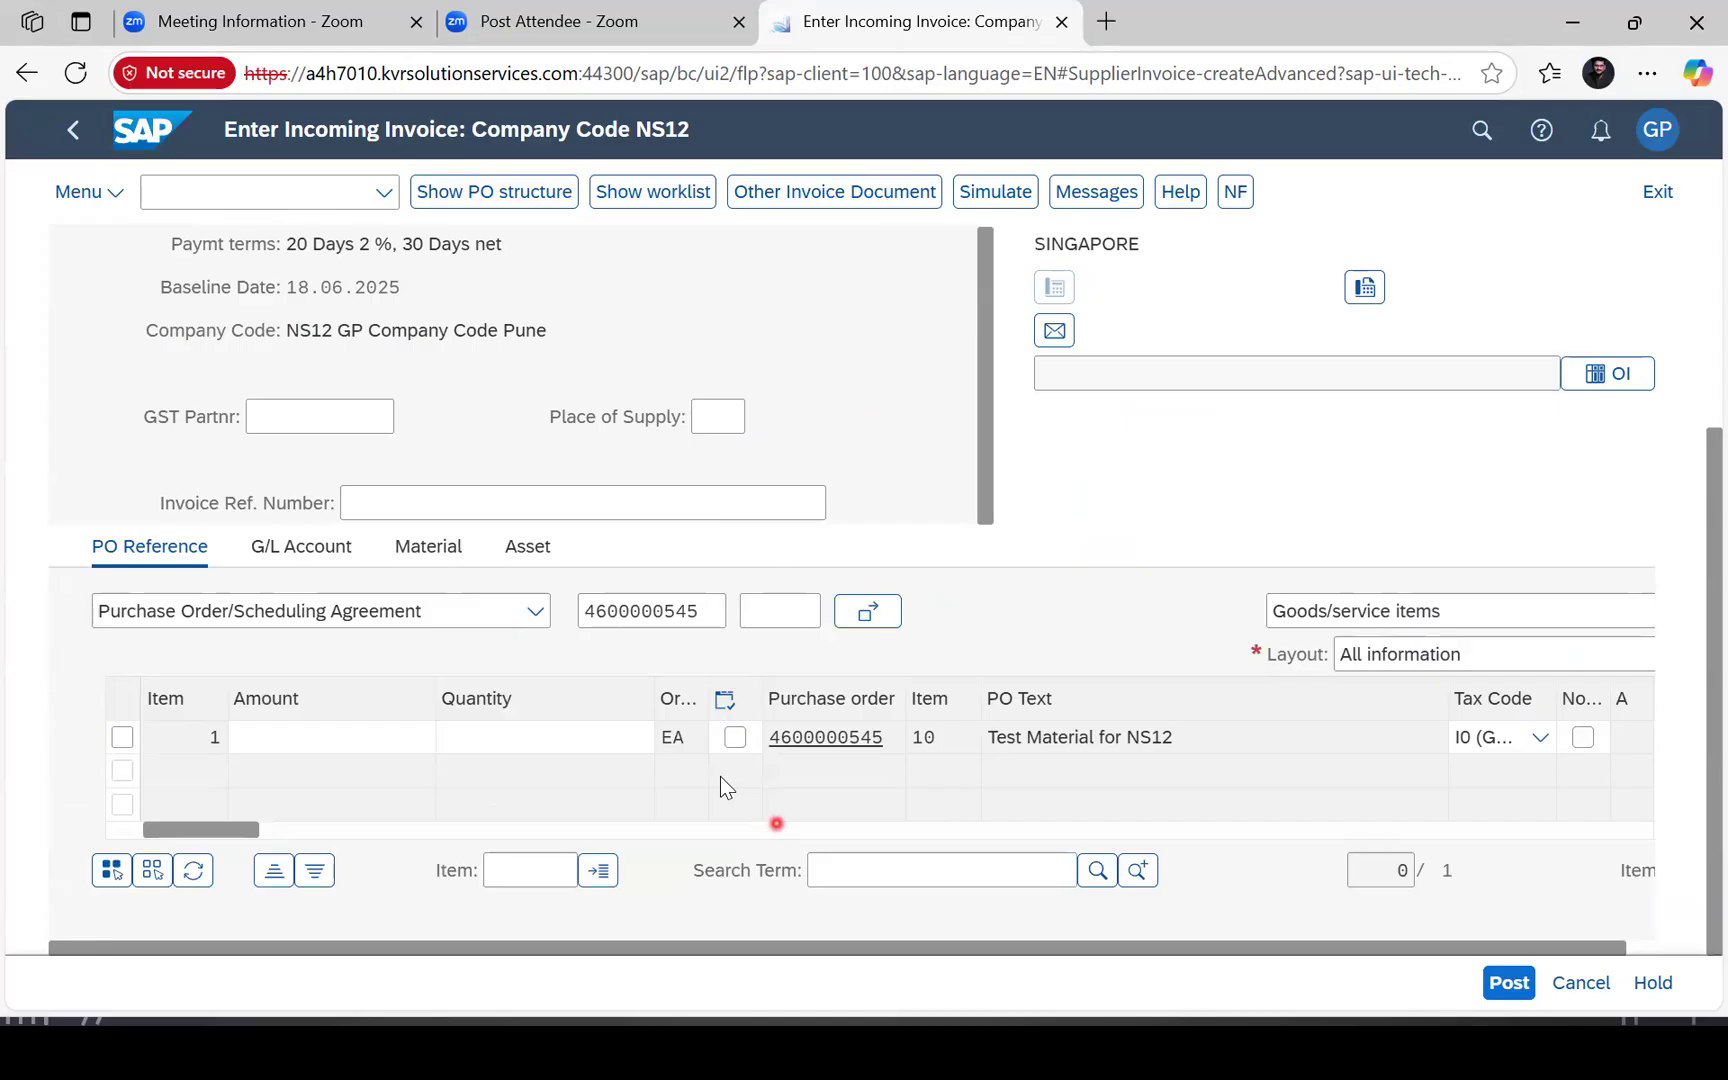
{"action": "scroll", "coordinate": [720, 776], "scroll_direction": "up", "scroll_amount": 3}
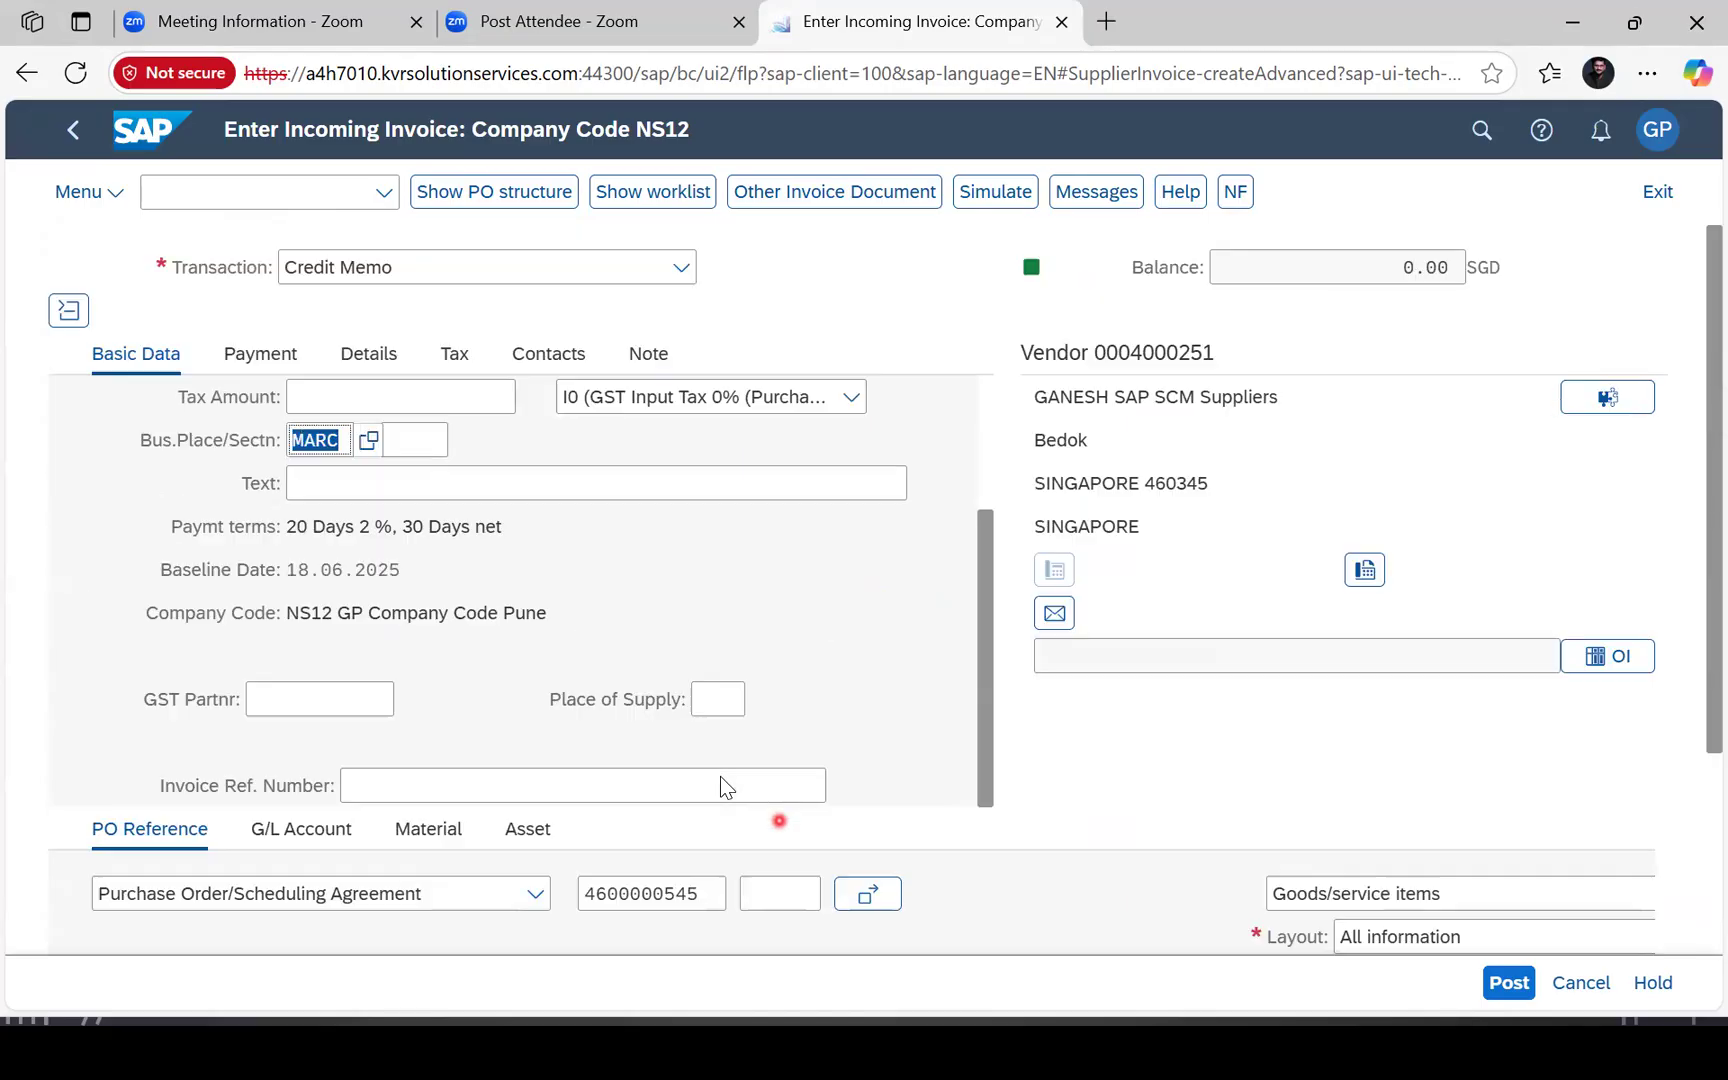
{"action": "left_click", "coordinate": [571, 267]}
{"action": "left_click", "coordinate": [350, 304]}
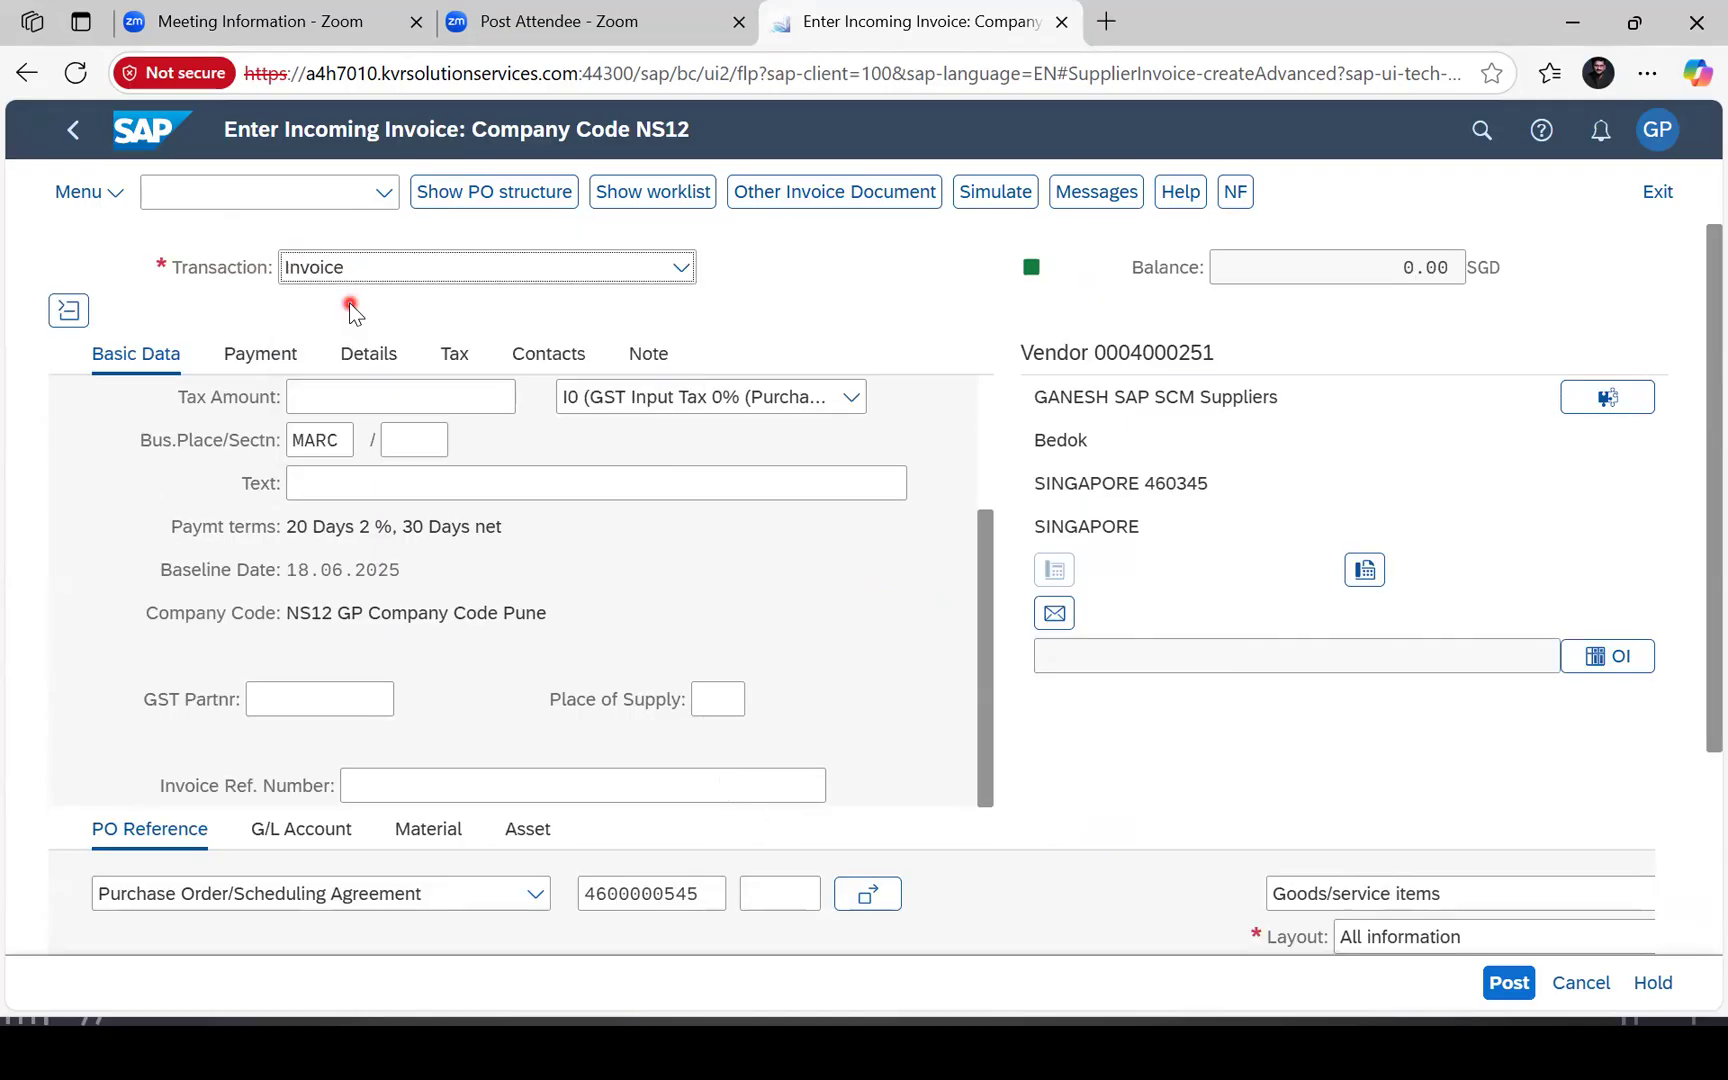
{"action": "scroll", "coordinate": [350, 304], "scroll_direction": "down", "scroll_amount": 3}
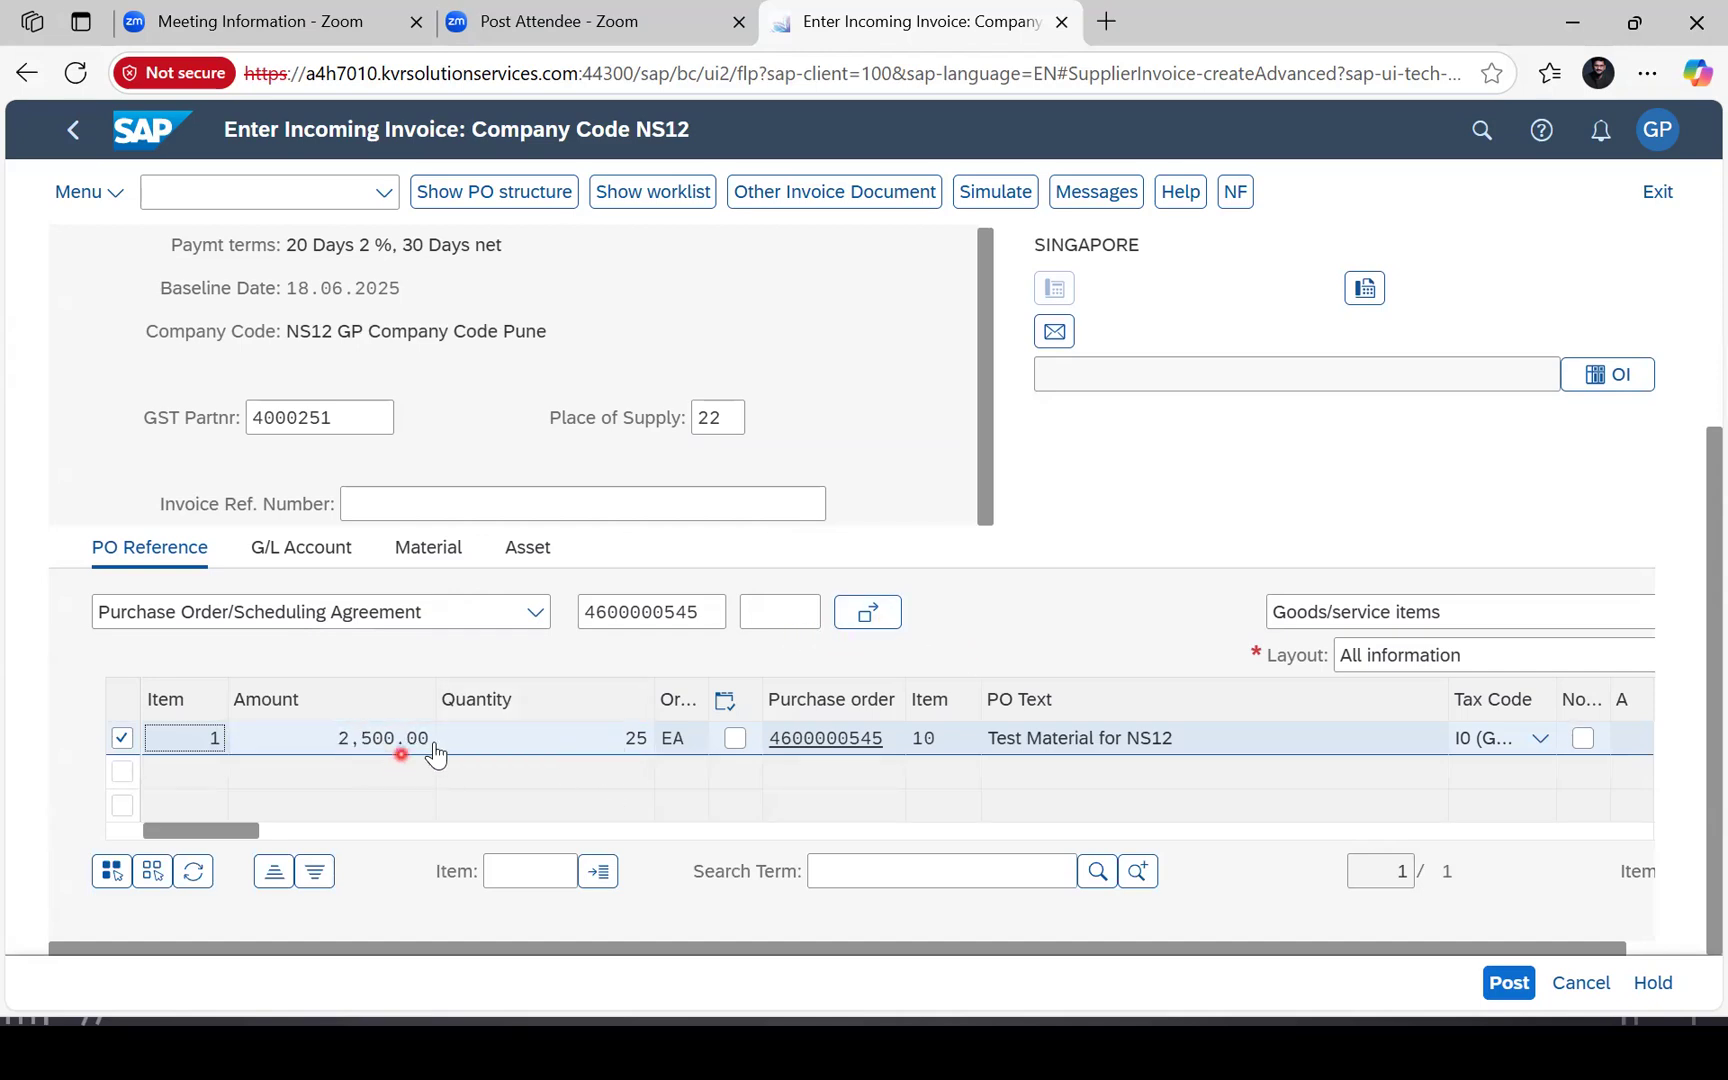
{"action": "scroll", "coordinate": [620, 790], "scroll_direction": "up", "scroll_amount": 1}
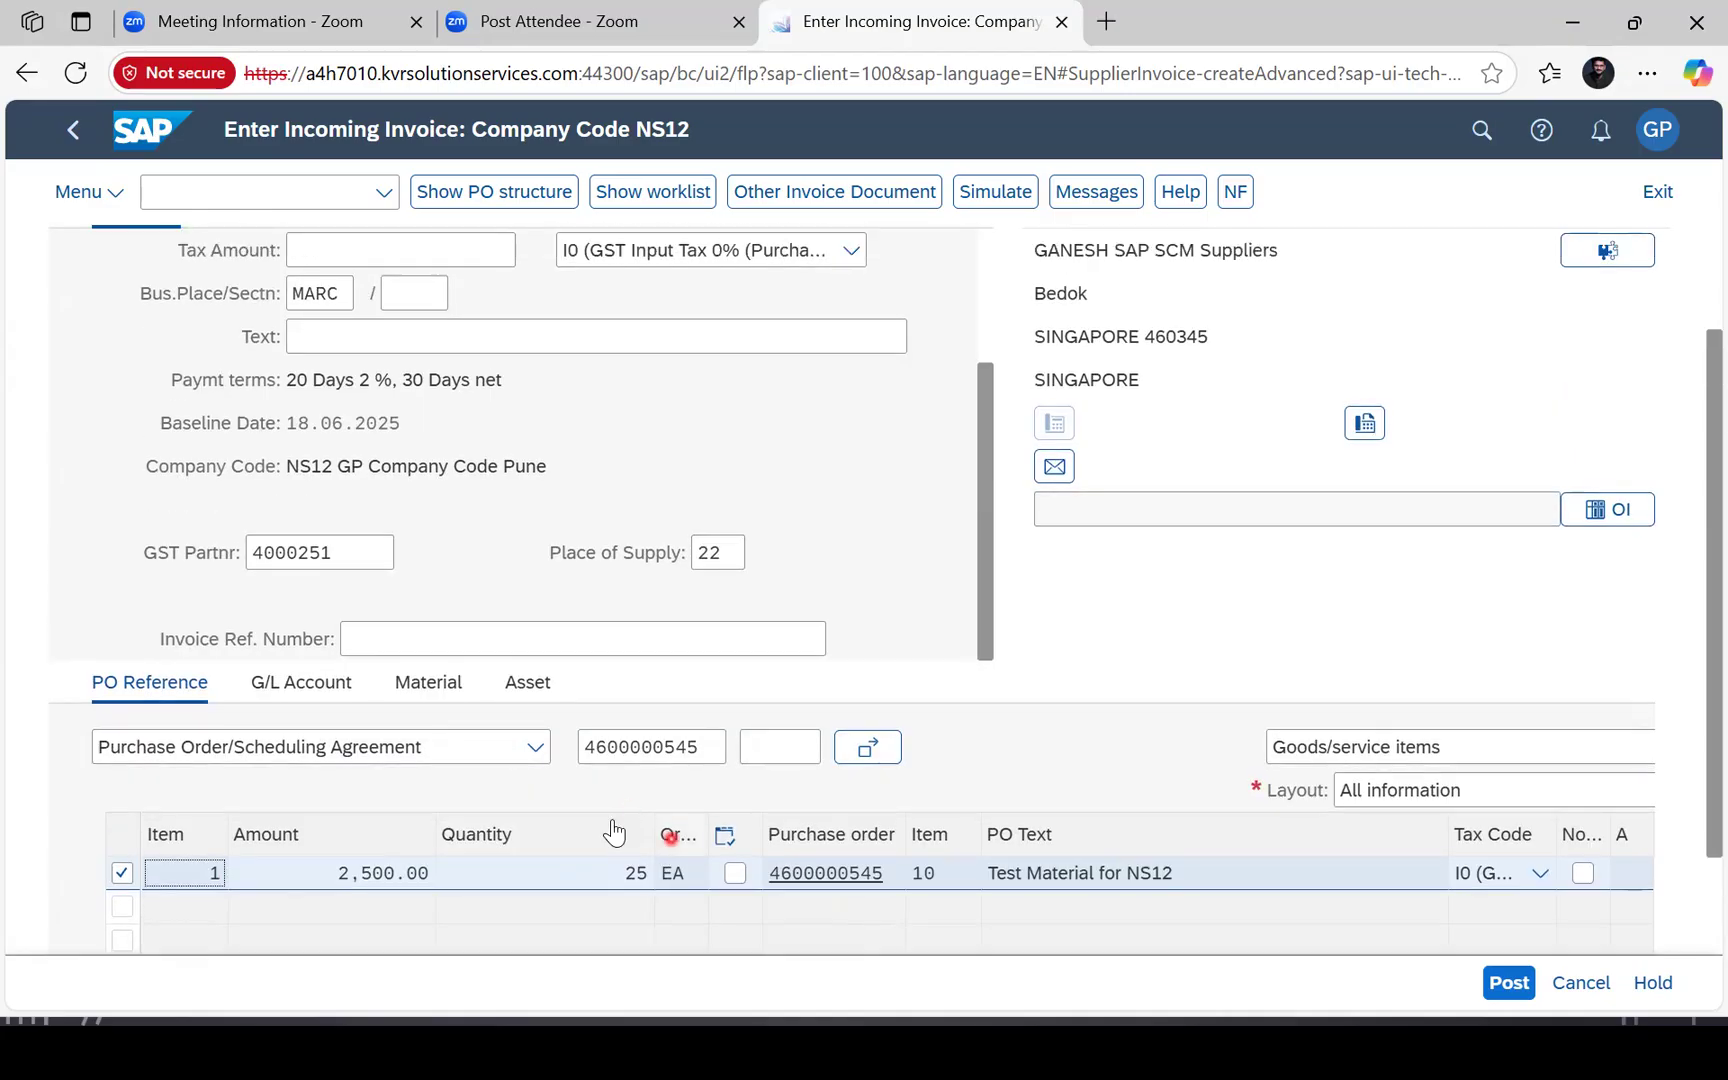
{"action": "scroll", "coordinate": [767, 663], "scroll_direction": "down", "scroll_amount": 2}
{"action": "scroll", "coordinate": [767, 663], "scroll_direction": "up", "scroll_amount": 3}
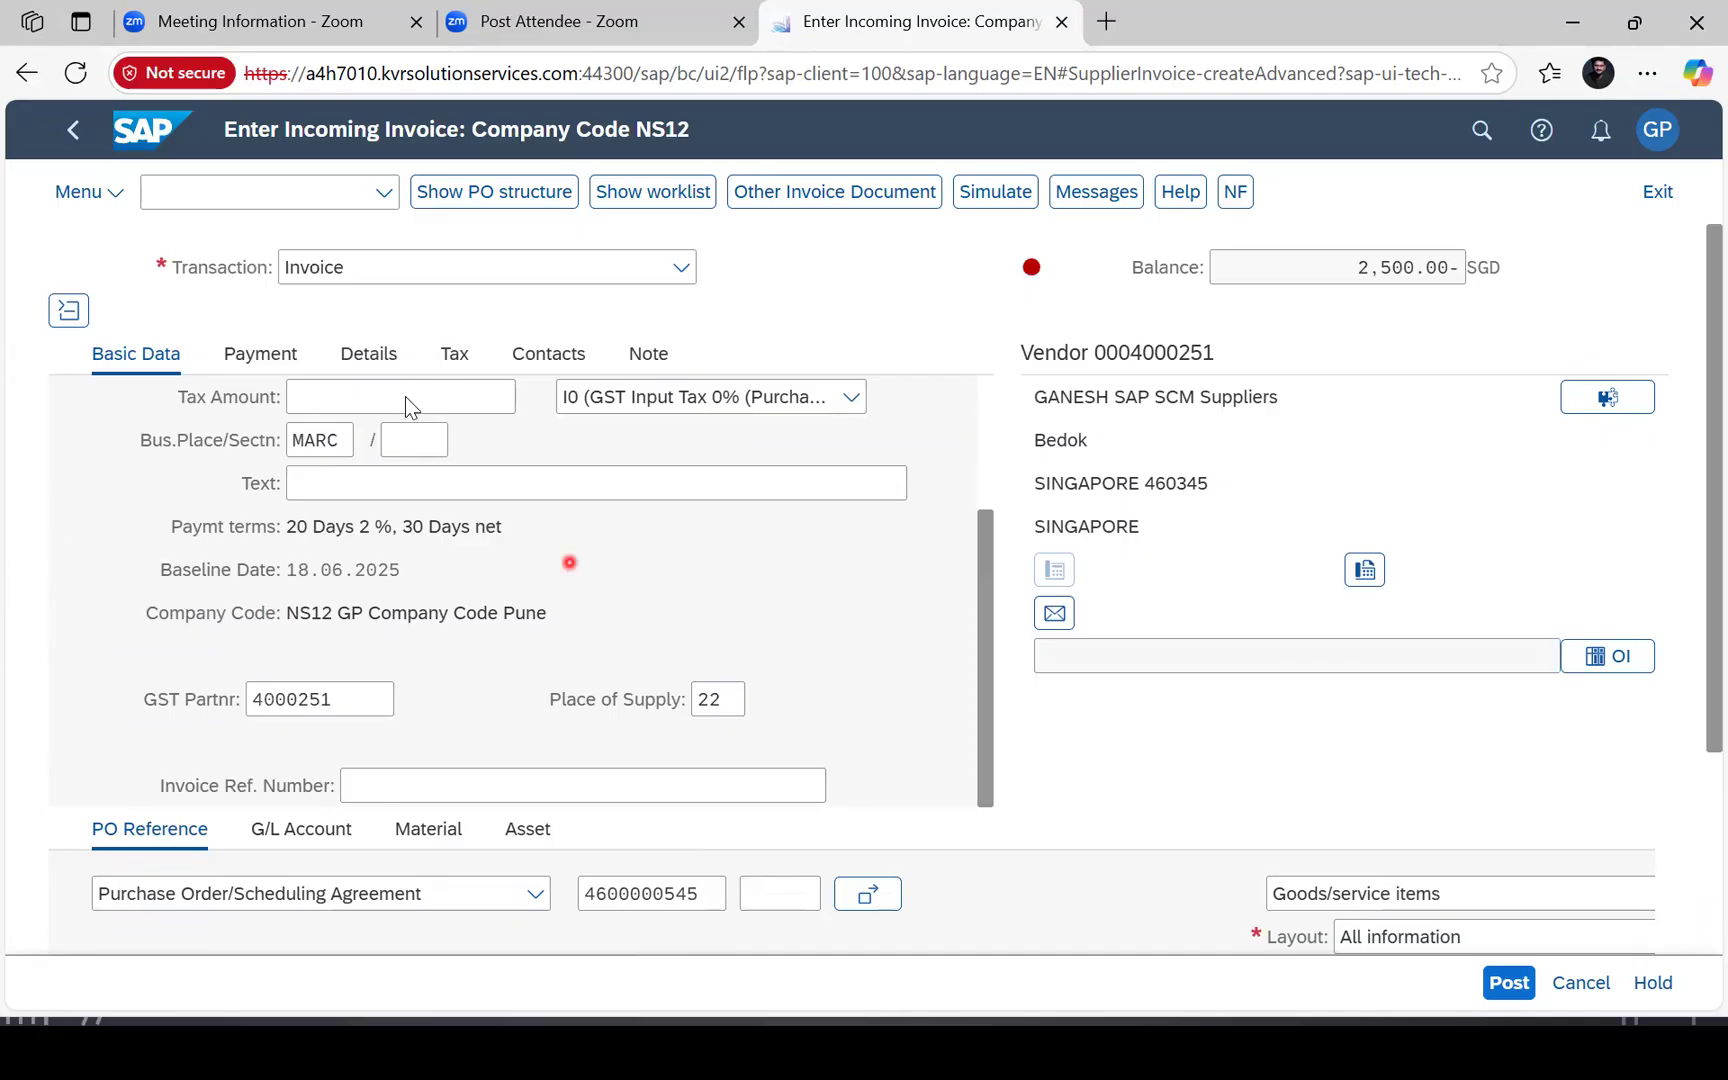
{"action": "left_click", "coordinate": [370, 354]}
{"action": "scroll", "coordinate": [620, 470], "scroll_direction": "down", "scroll_amount": 2}
{"action": "scroll", "coordinate": [849, 545], "scroll_direction": "up", "scroll_amount": 2}
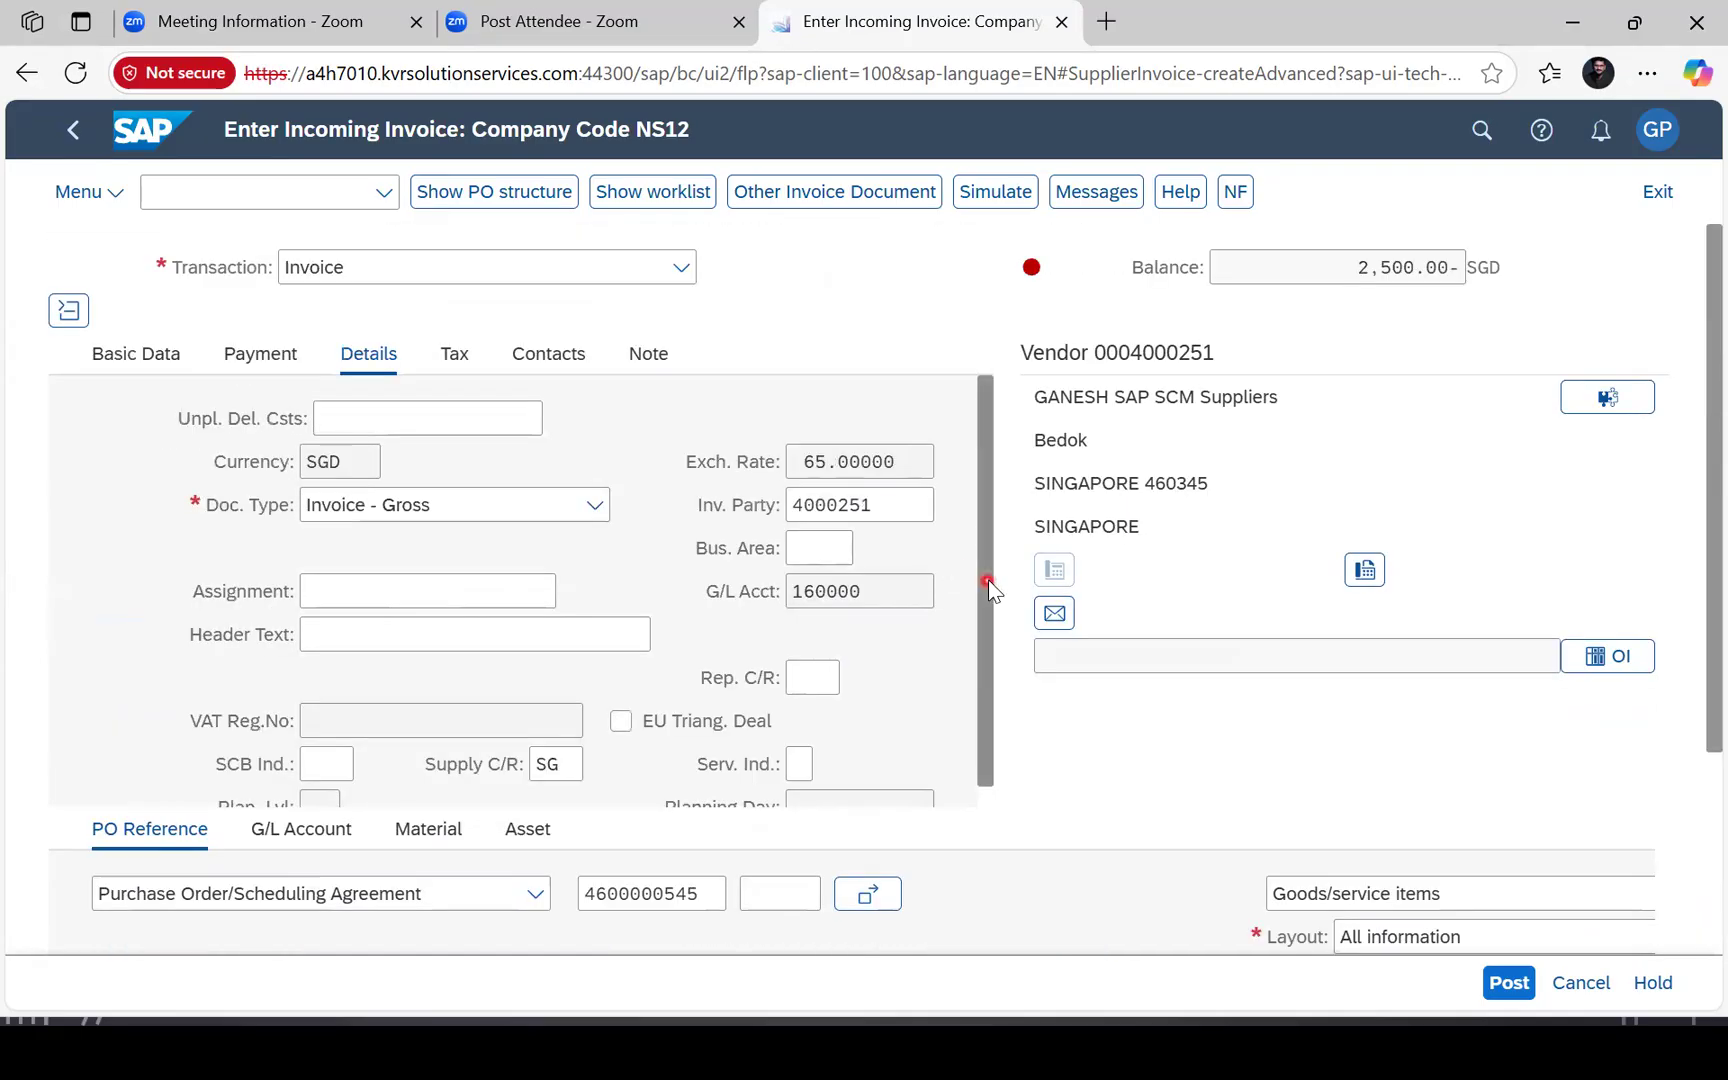
{"action": "left_click", "coordinate": [262, 355]}
{"action": "scroll", "coordinate": [188, 406], "scroll_direction": "down", "scroll_amount": 3}
{"action": "scroll", "coordinate": [684, 562], "scroll_direction": "up", "scroll_amount": 3}
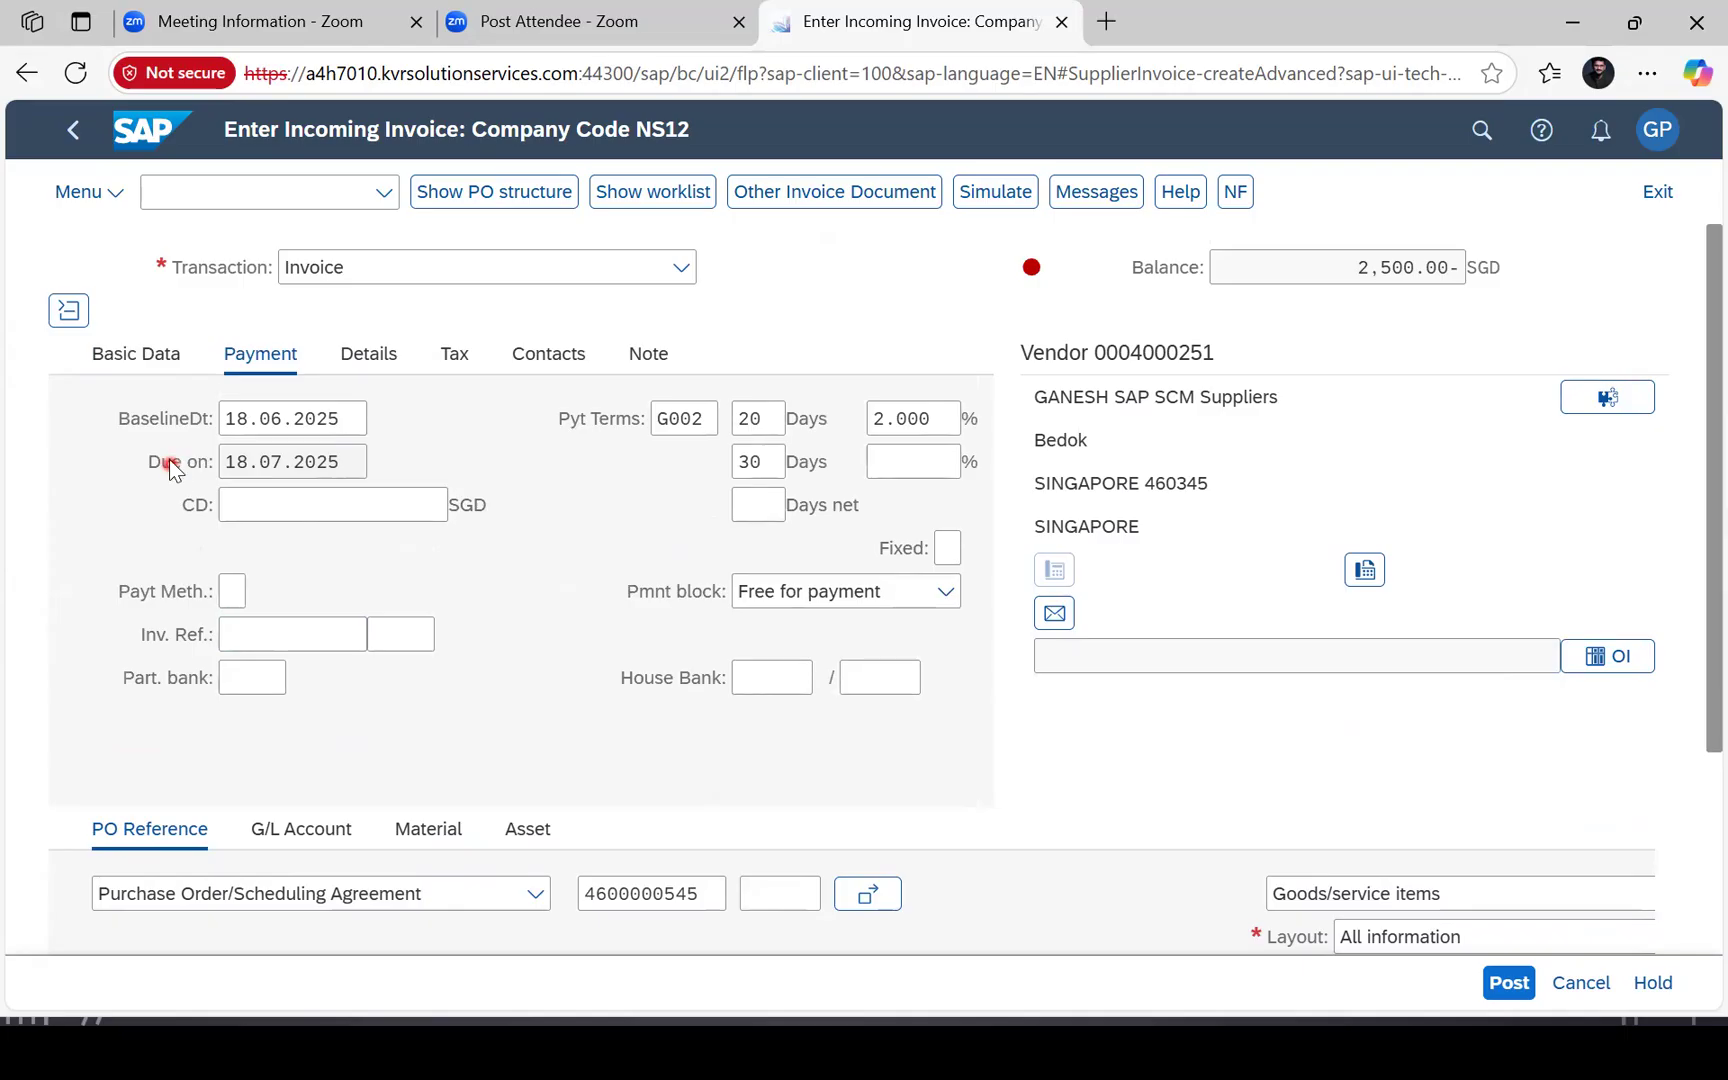
{"action": "left_click", "coordinate": [152, 354]}
{"action": "scroll", "coordinate": [643, 554], "scroll_direction": "down", "scroll_amount": 3}
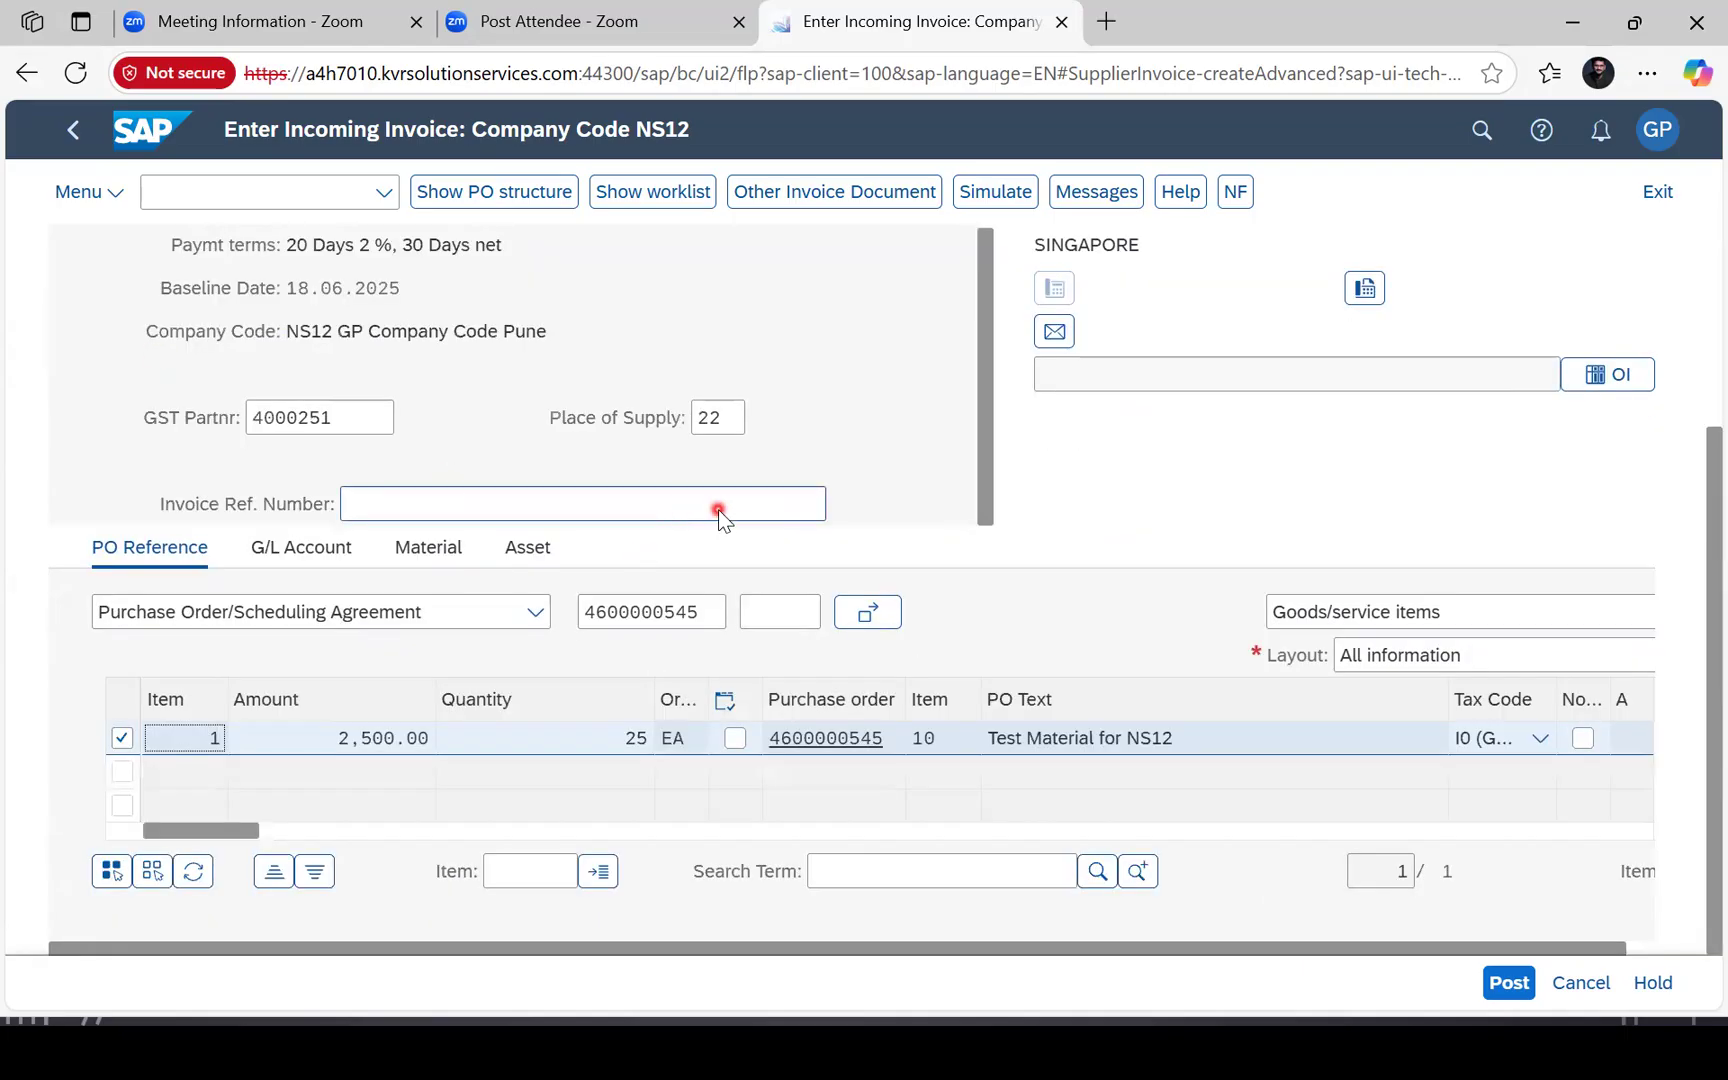
{"action": "left_click_drag", "start_coordinate": [215, 829], "coordinate": [634, 828]}
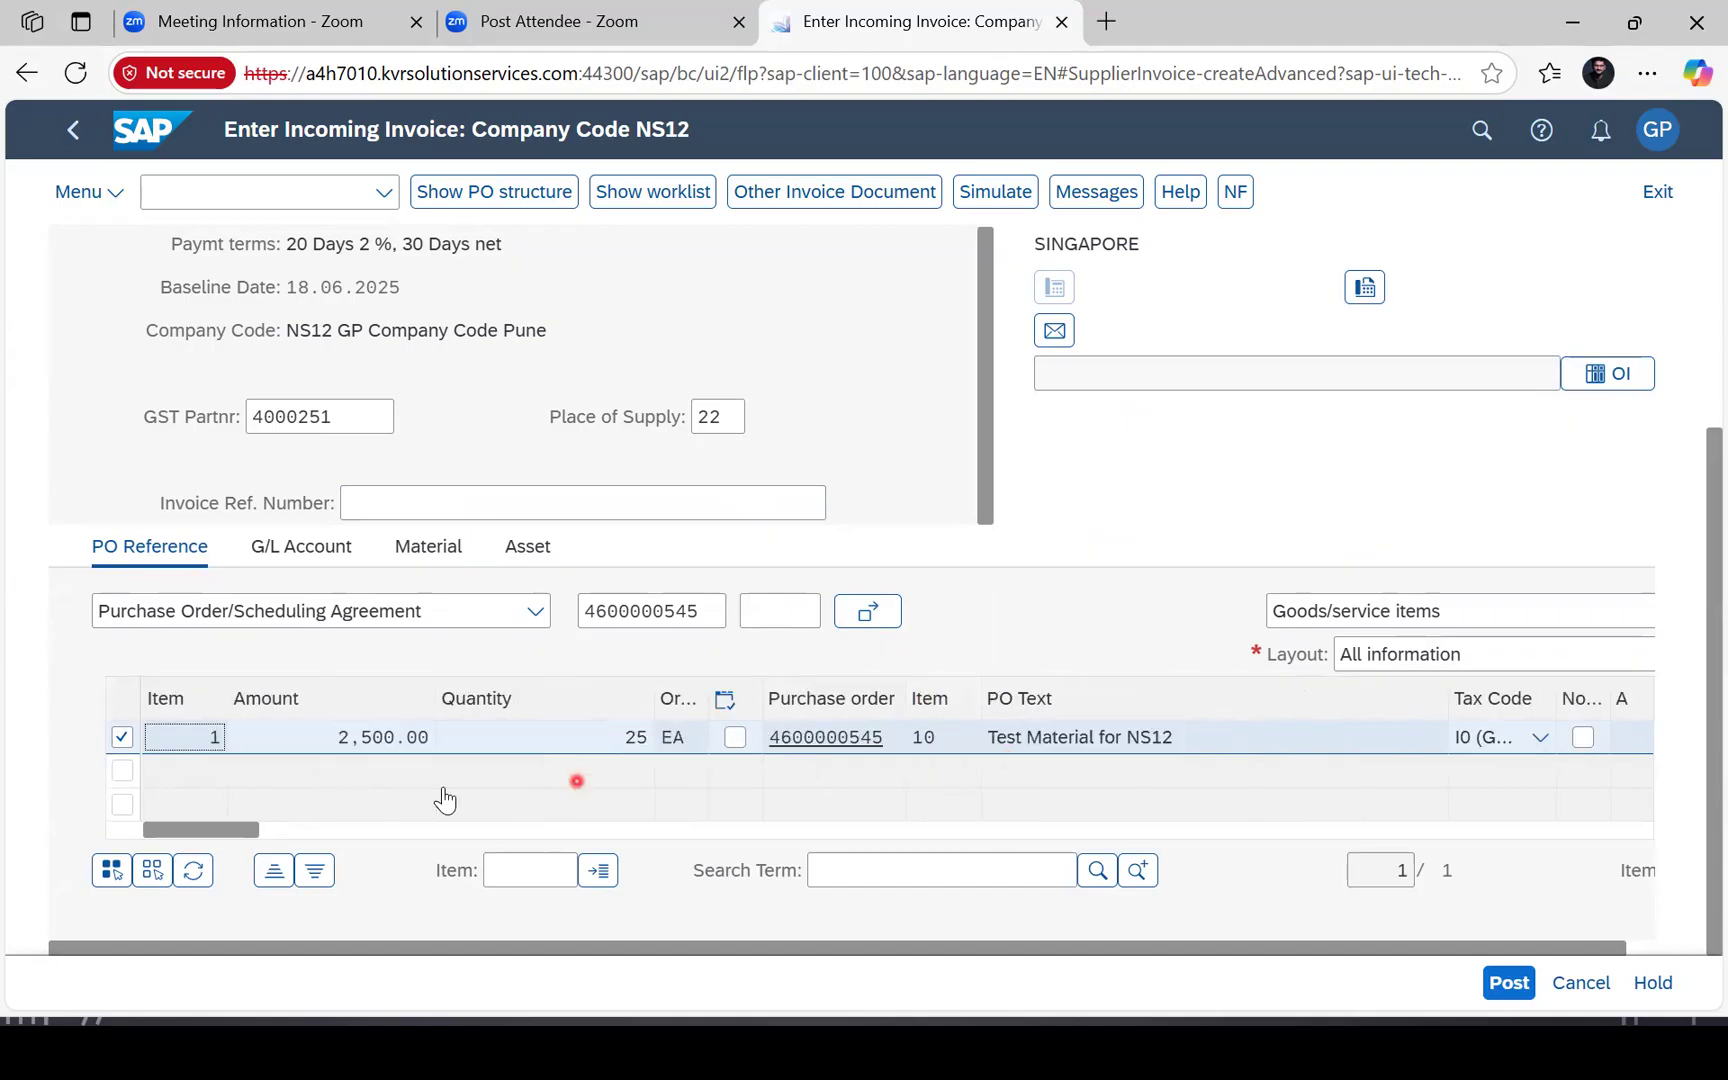
{"action": "left_click_drag", "start_coordinate": [243, 829], "coordinate": [618, 838]}
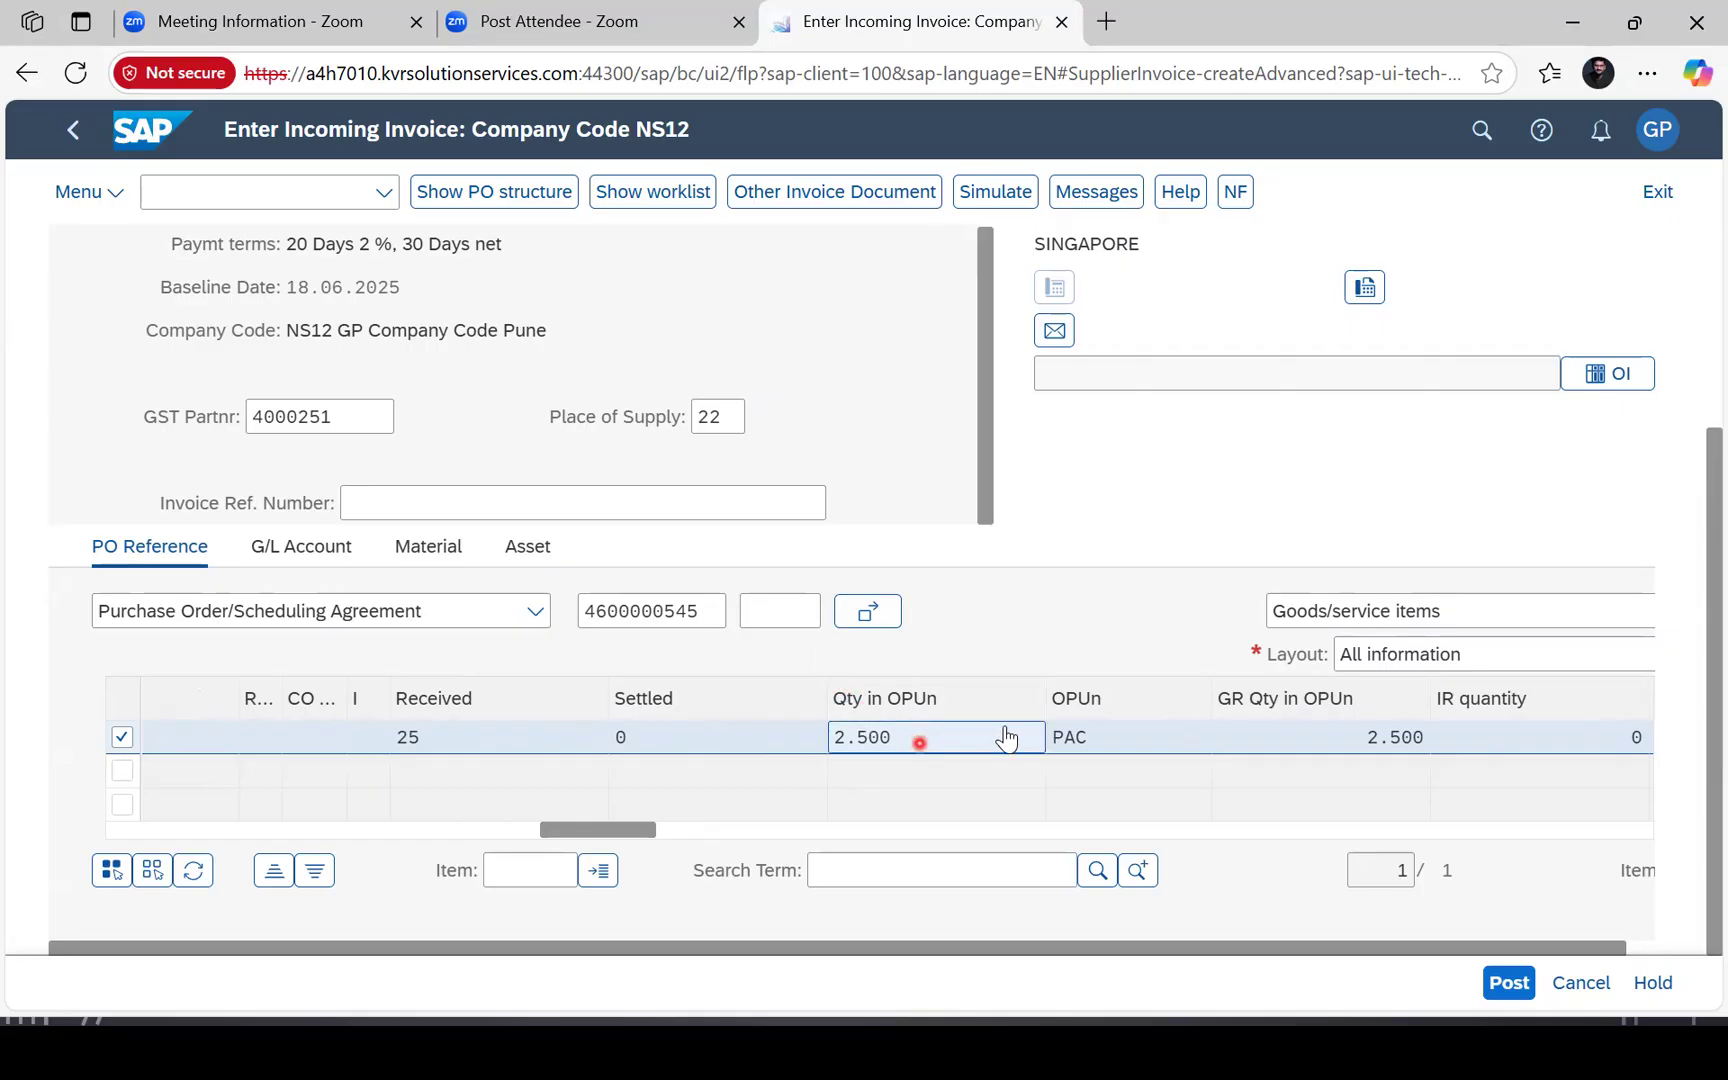
{"action": "left_click", "coordinate": [502, 829]}
{"action": "scroll", "coordinate": [466, 593], "scroll_direction": "up", "scroll_amount": 3}
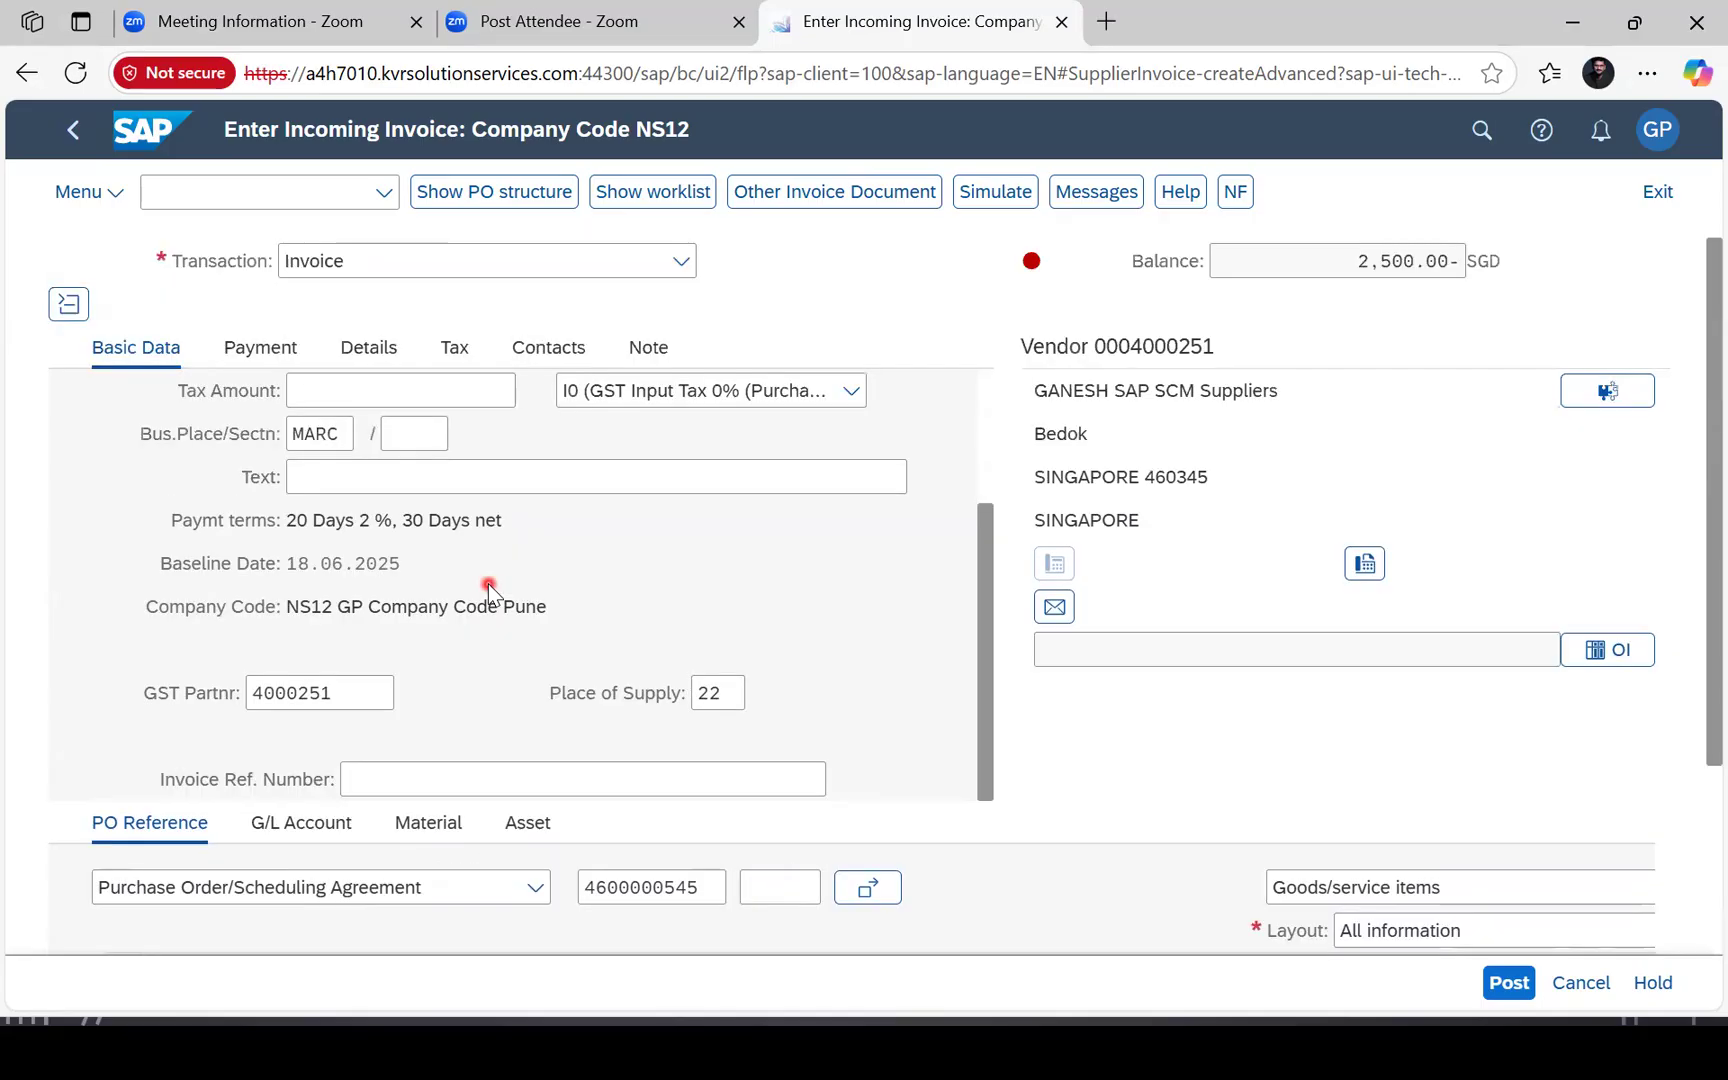
{"action": "left_click", "coordinate": [488, 585]}
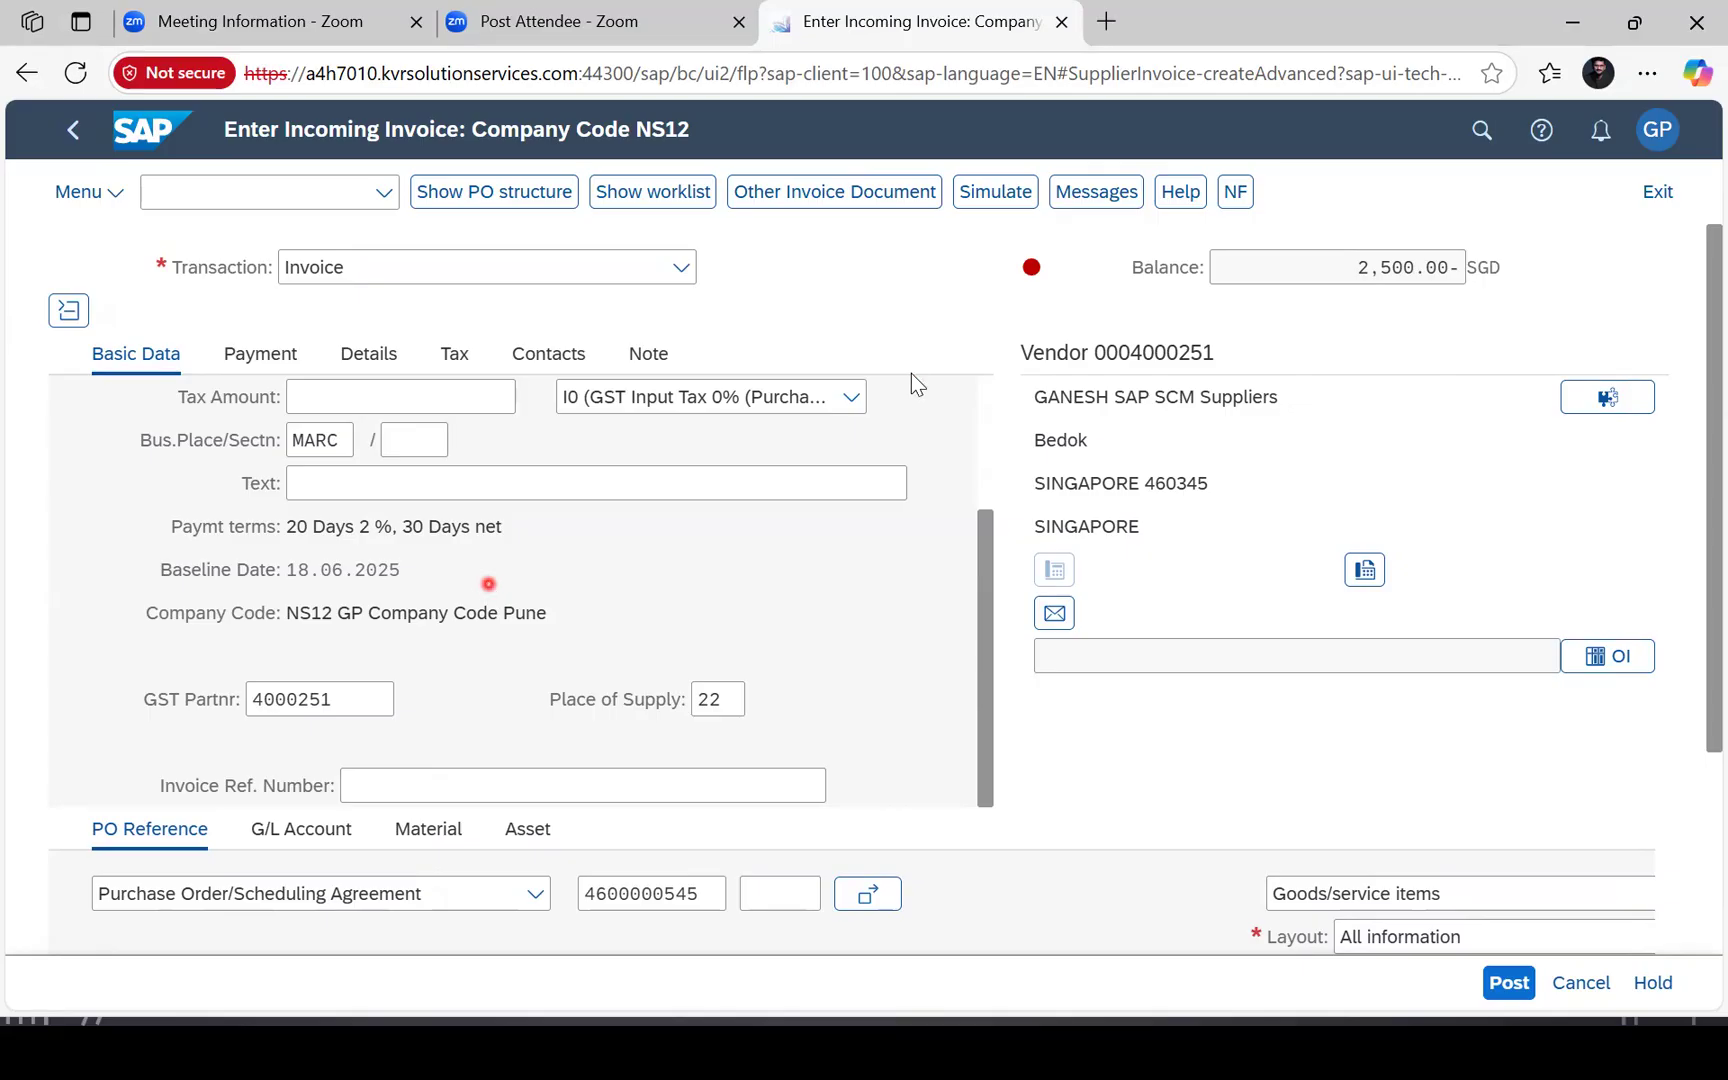
{"action": "scroll", "coordinate": [876, 467], "scroll_direction": "up", "scroll_amount": 3}
Tick Calculate Tax and enter an invoice amount of 2,500.00 SGD.
{"action": "left_click", "coordinate": [566, 549]}
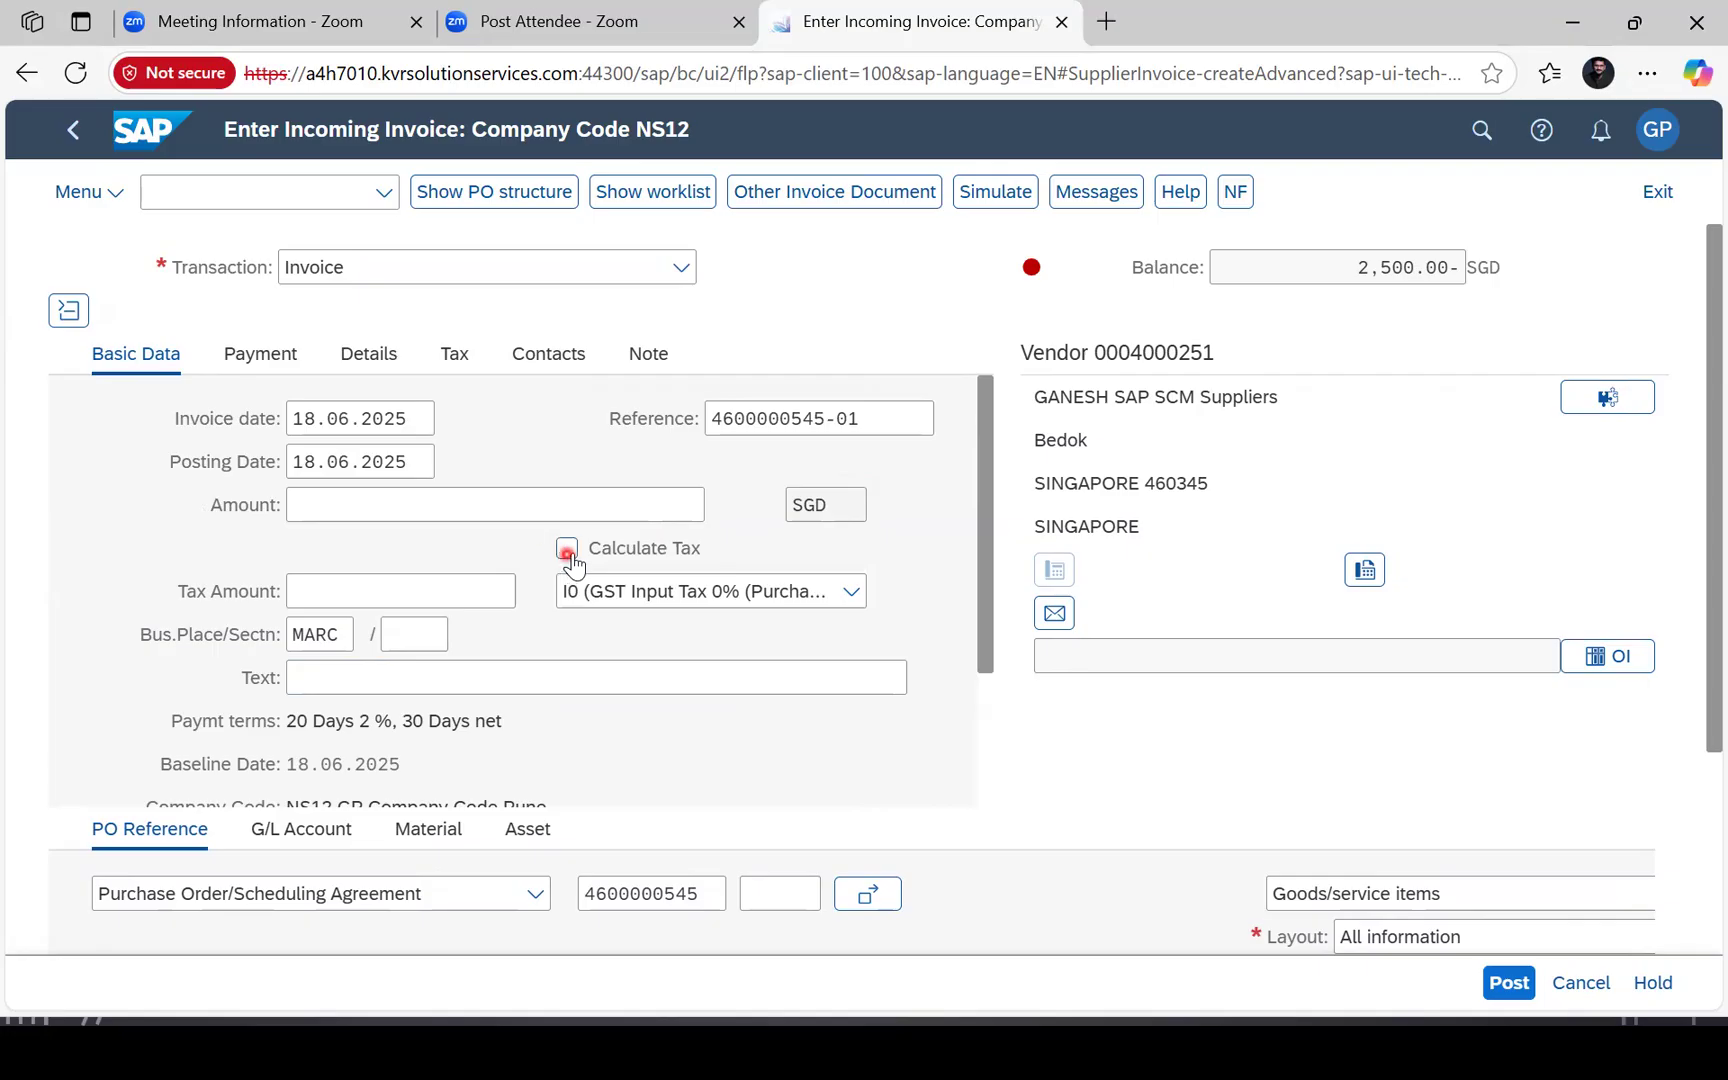
{"action": "scroll", "coordinate": [500, 520], "scroll_direction": "down", "scroll_amount": 3}
{"action": "scroll", "coordinate": [416, 490], "scroll_direction": "up", "scroll_amount": 3}
{"action": "left_click", "coordinate": [372, 505]}
{"action": "type", "text": "2500"}
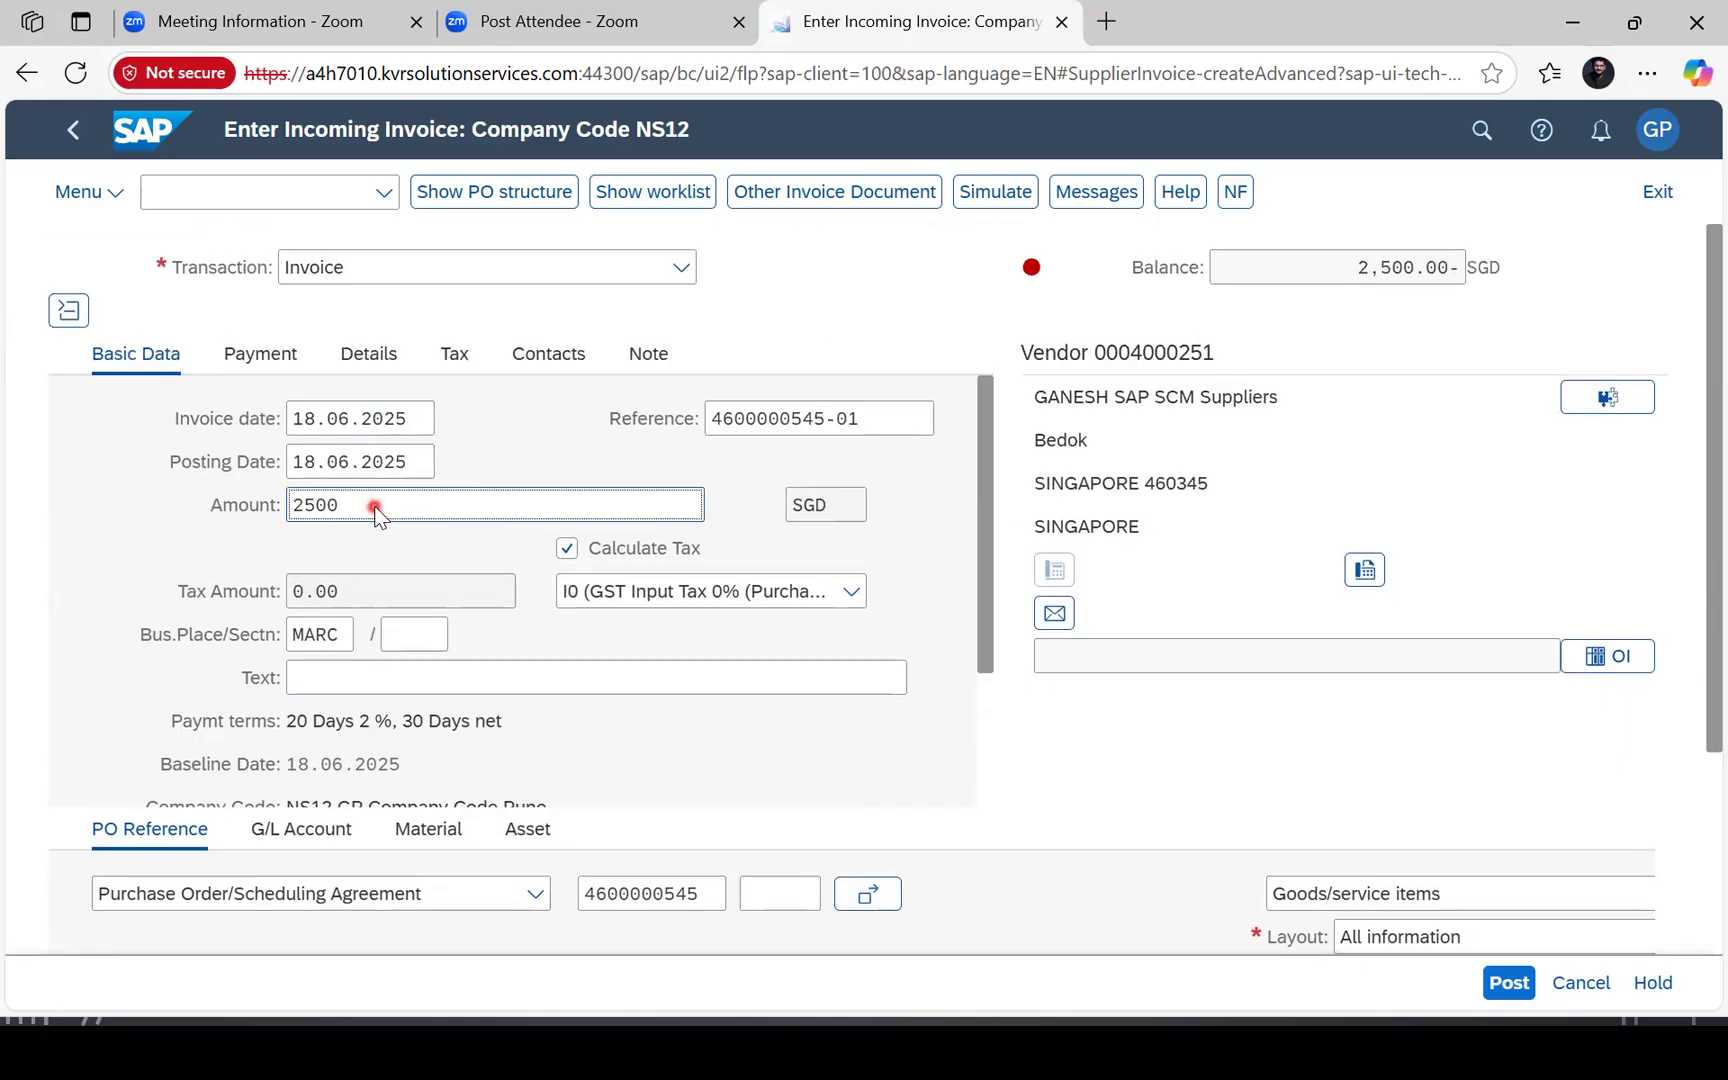
{"action": "key", "text": "Return"}
{"action": "scroll", "coordinate": [559, 463], "scroll_direction": "up", "scroll_amount": 3}
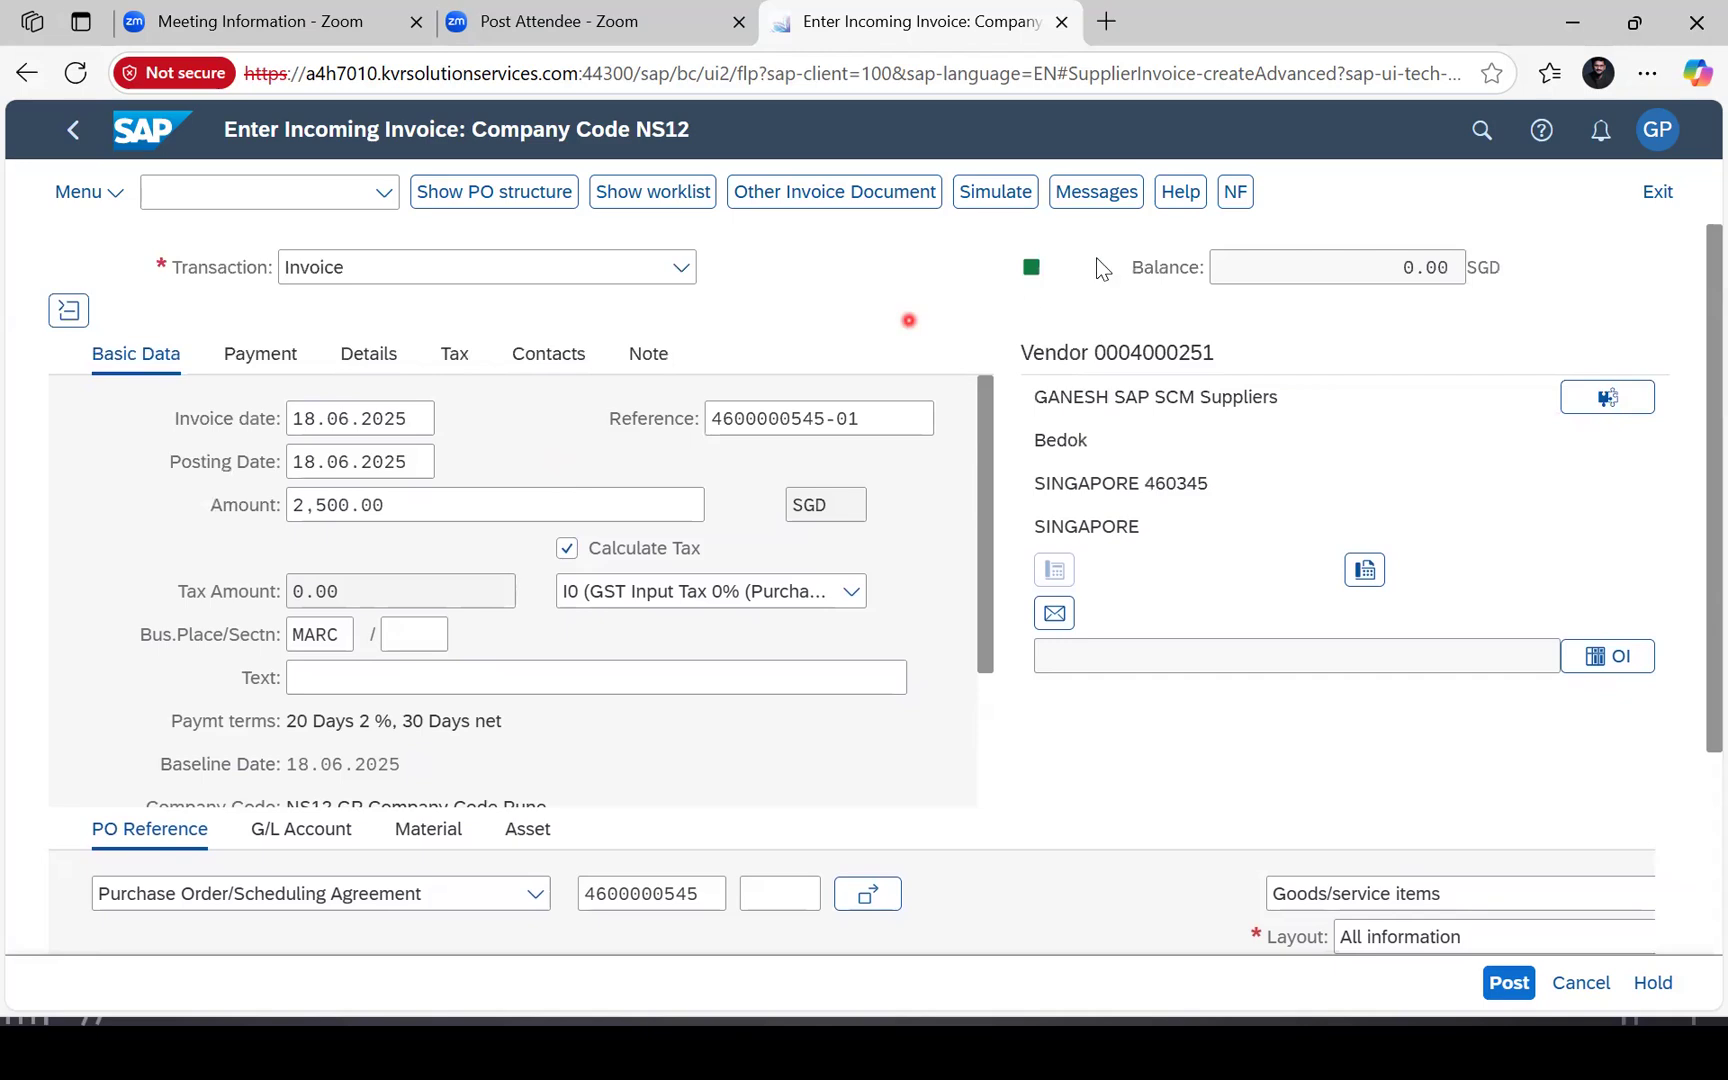
{"action": "left_click", "coordinate": [1000, 195]}
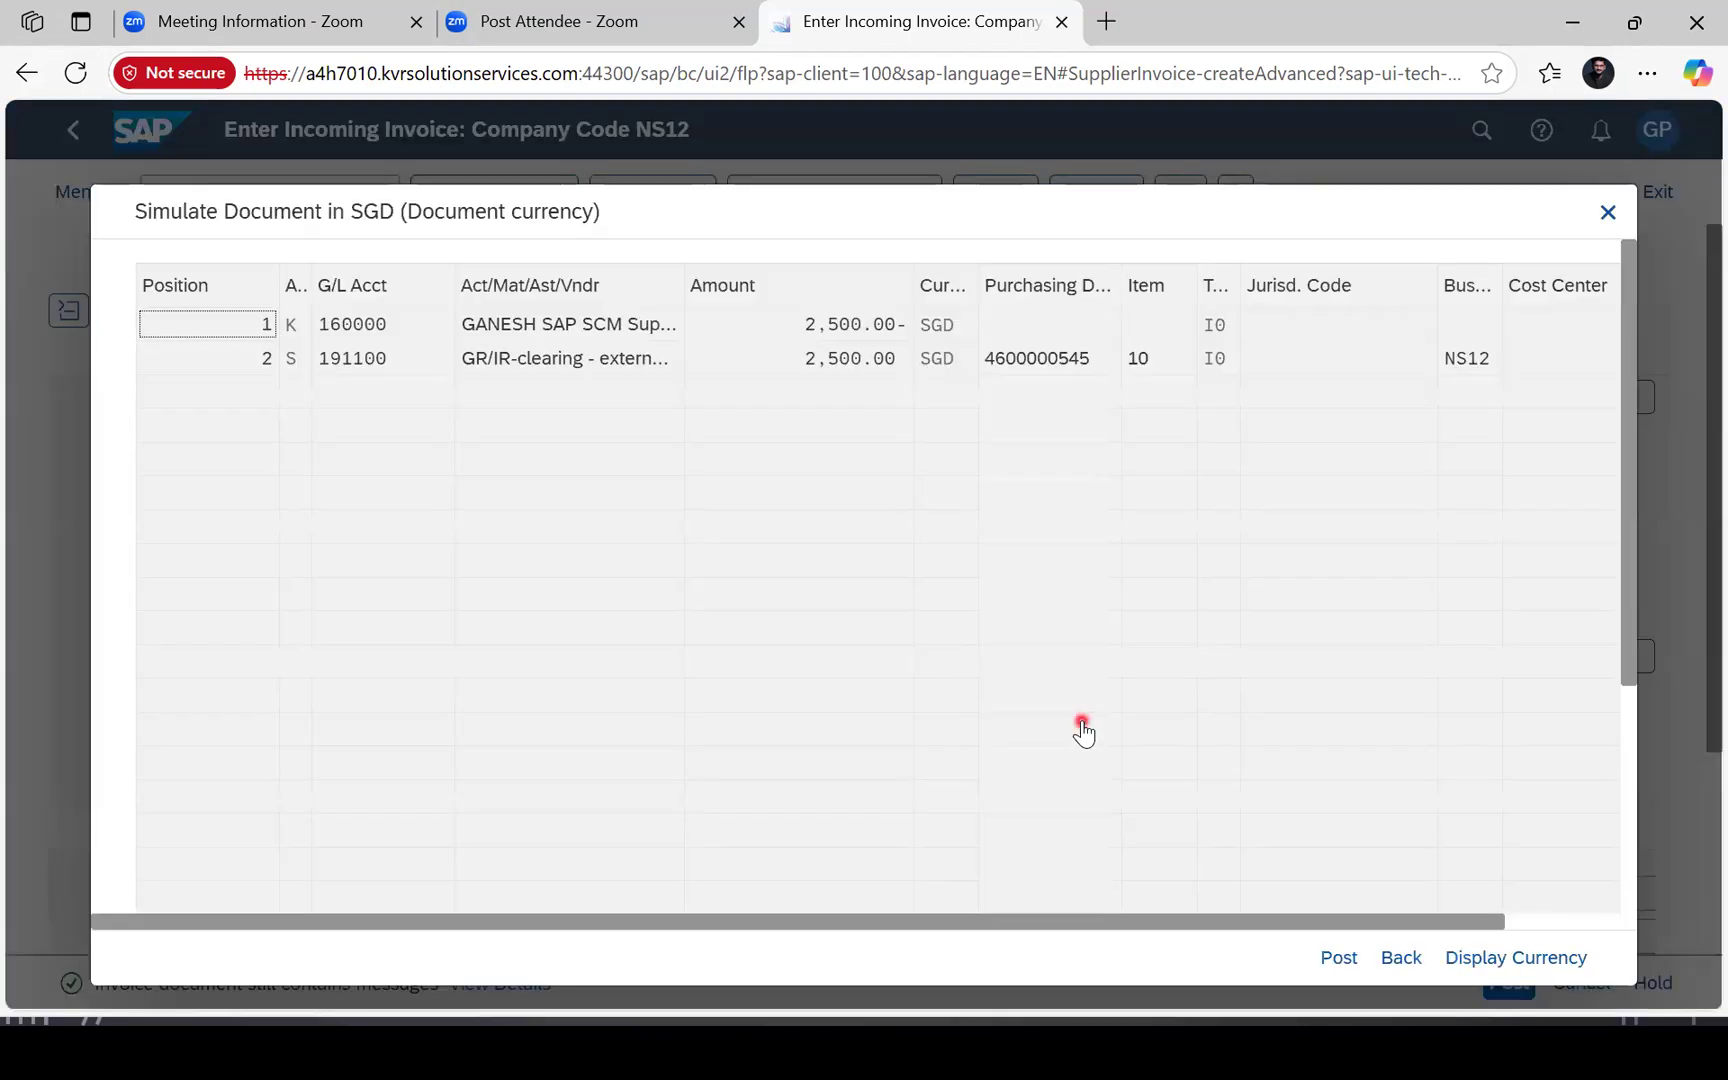
{"action": "left_click", "coordinate": [1339, 960]}
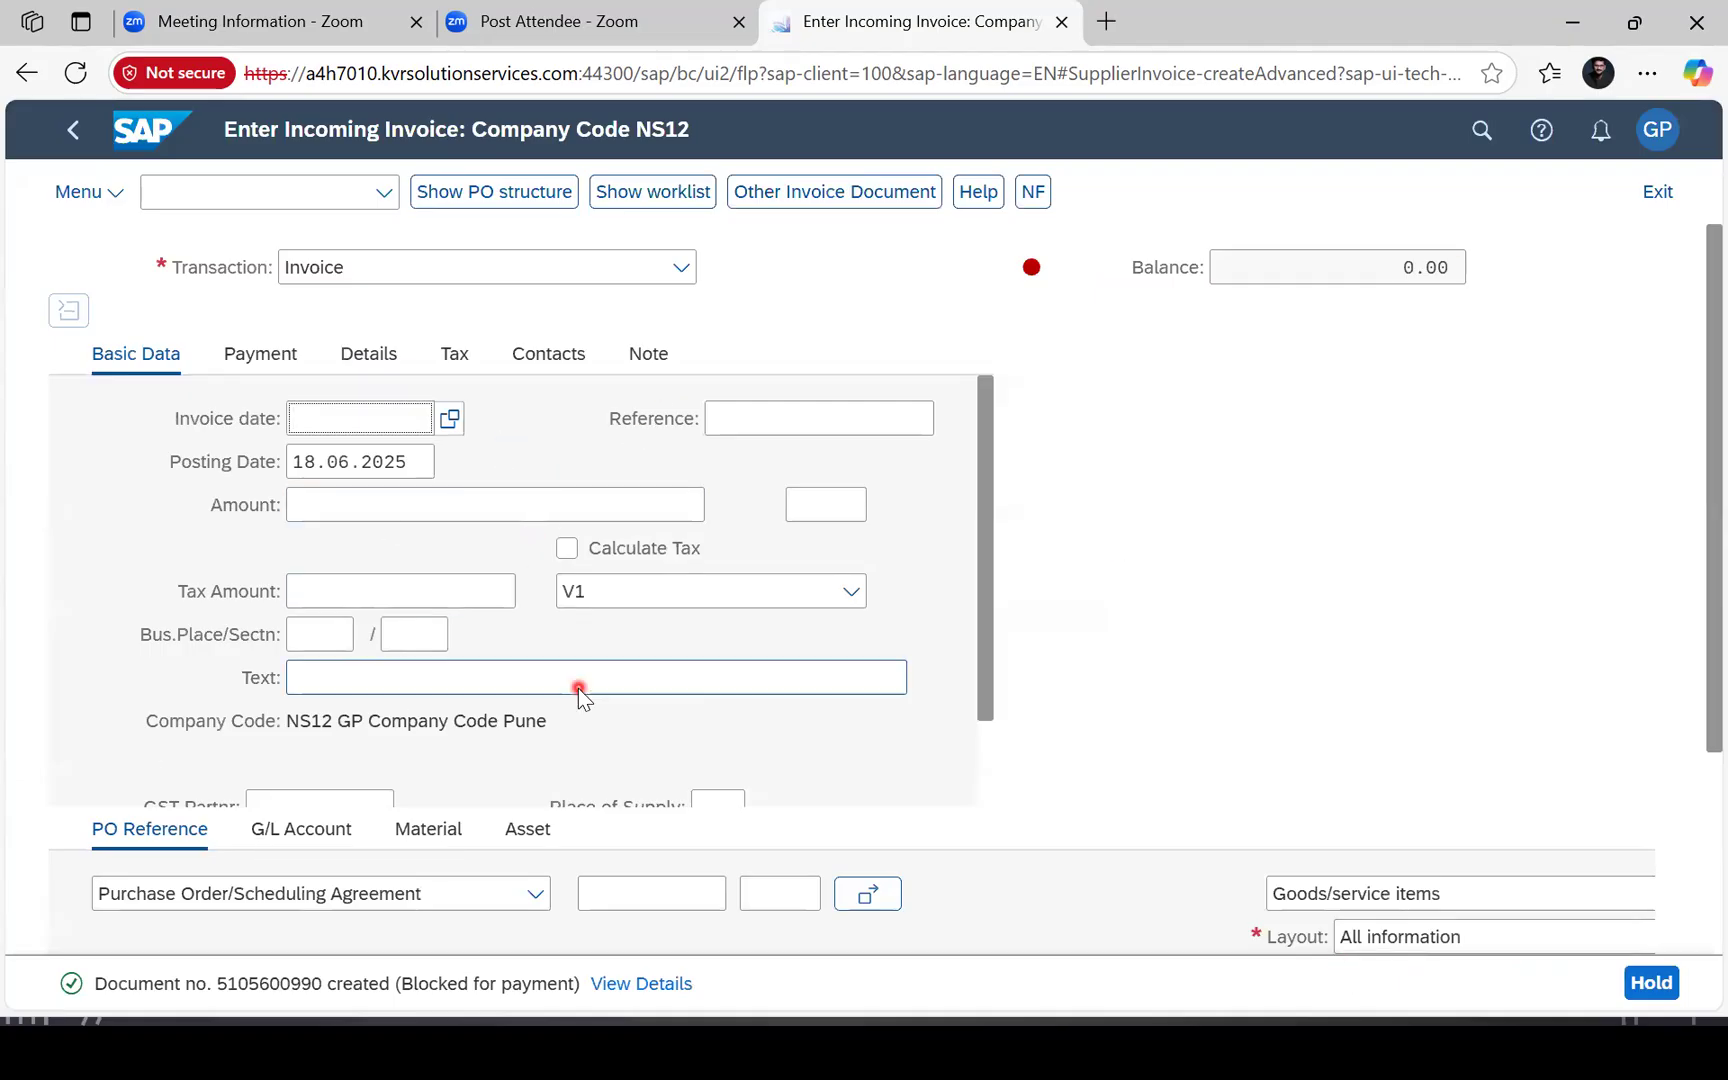
{"action": "scroll", "coordinate": [578, 688], "scroll_direction": "down", "scroll_amount": 1}
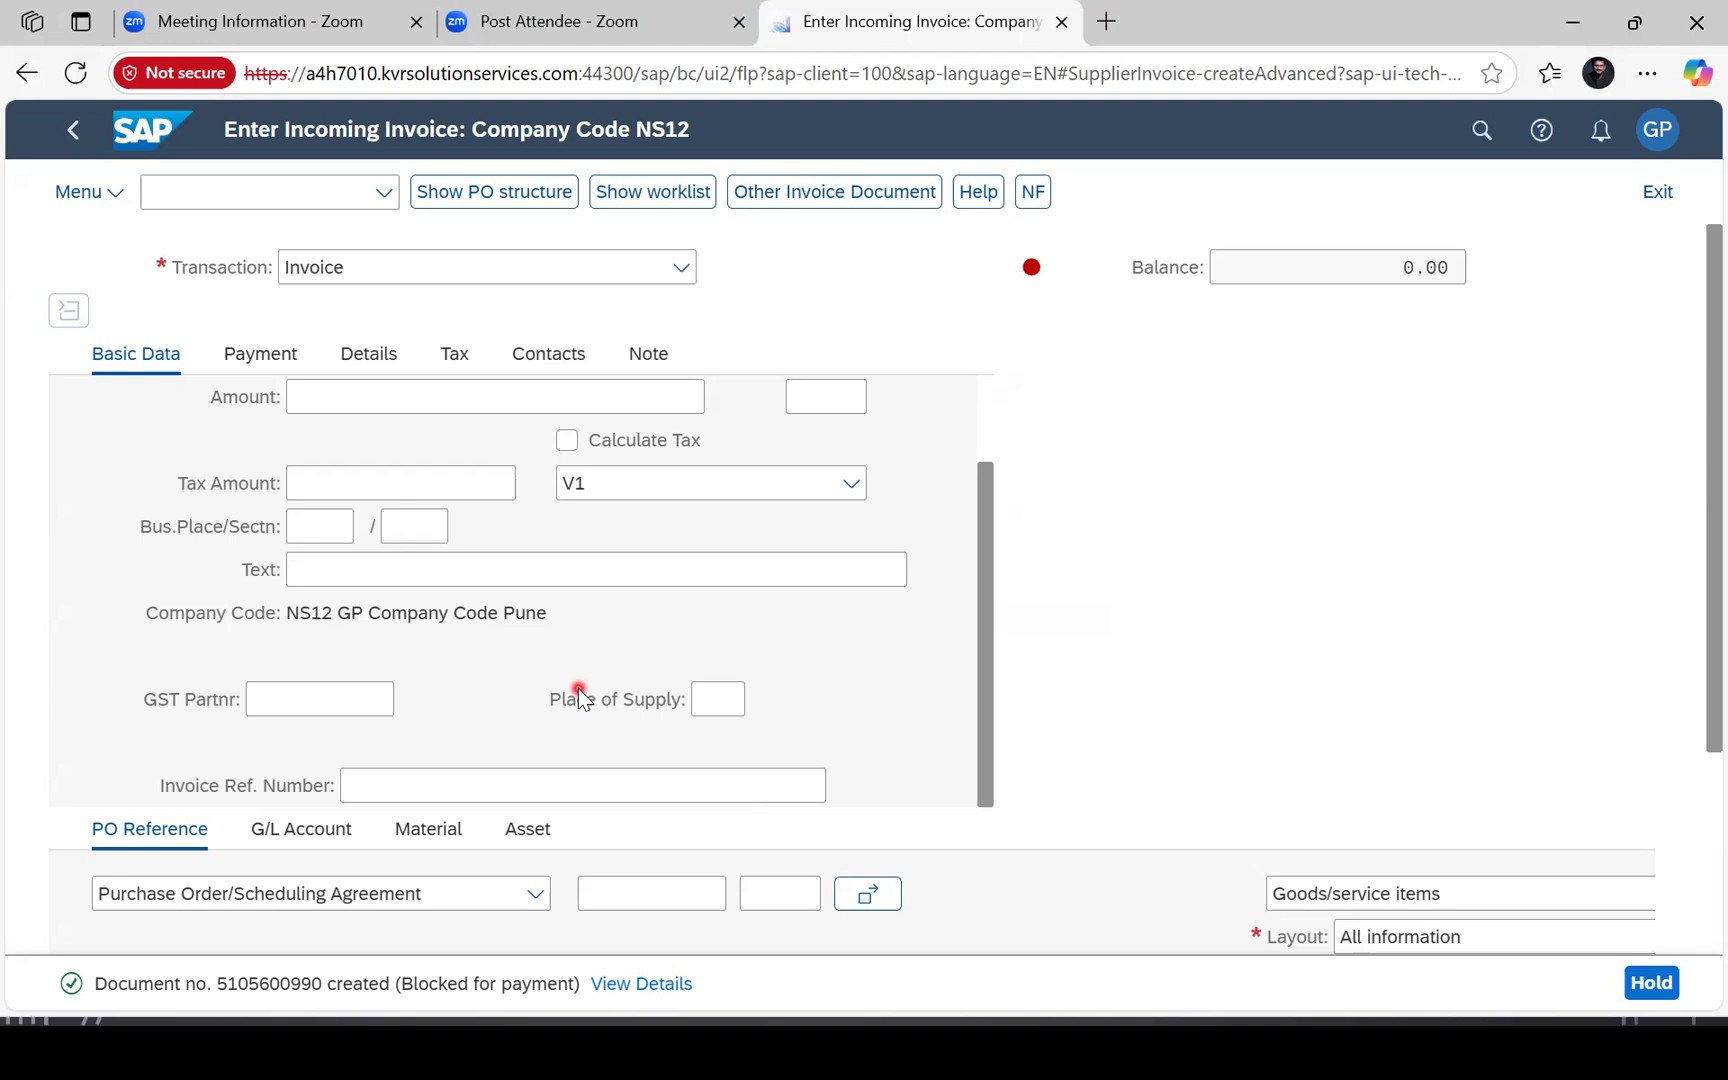
{"action": "key", "text": "alt+Tab"}
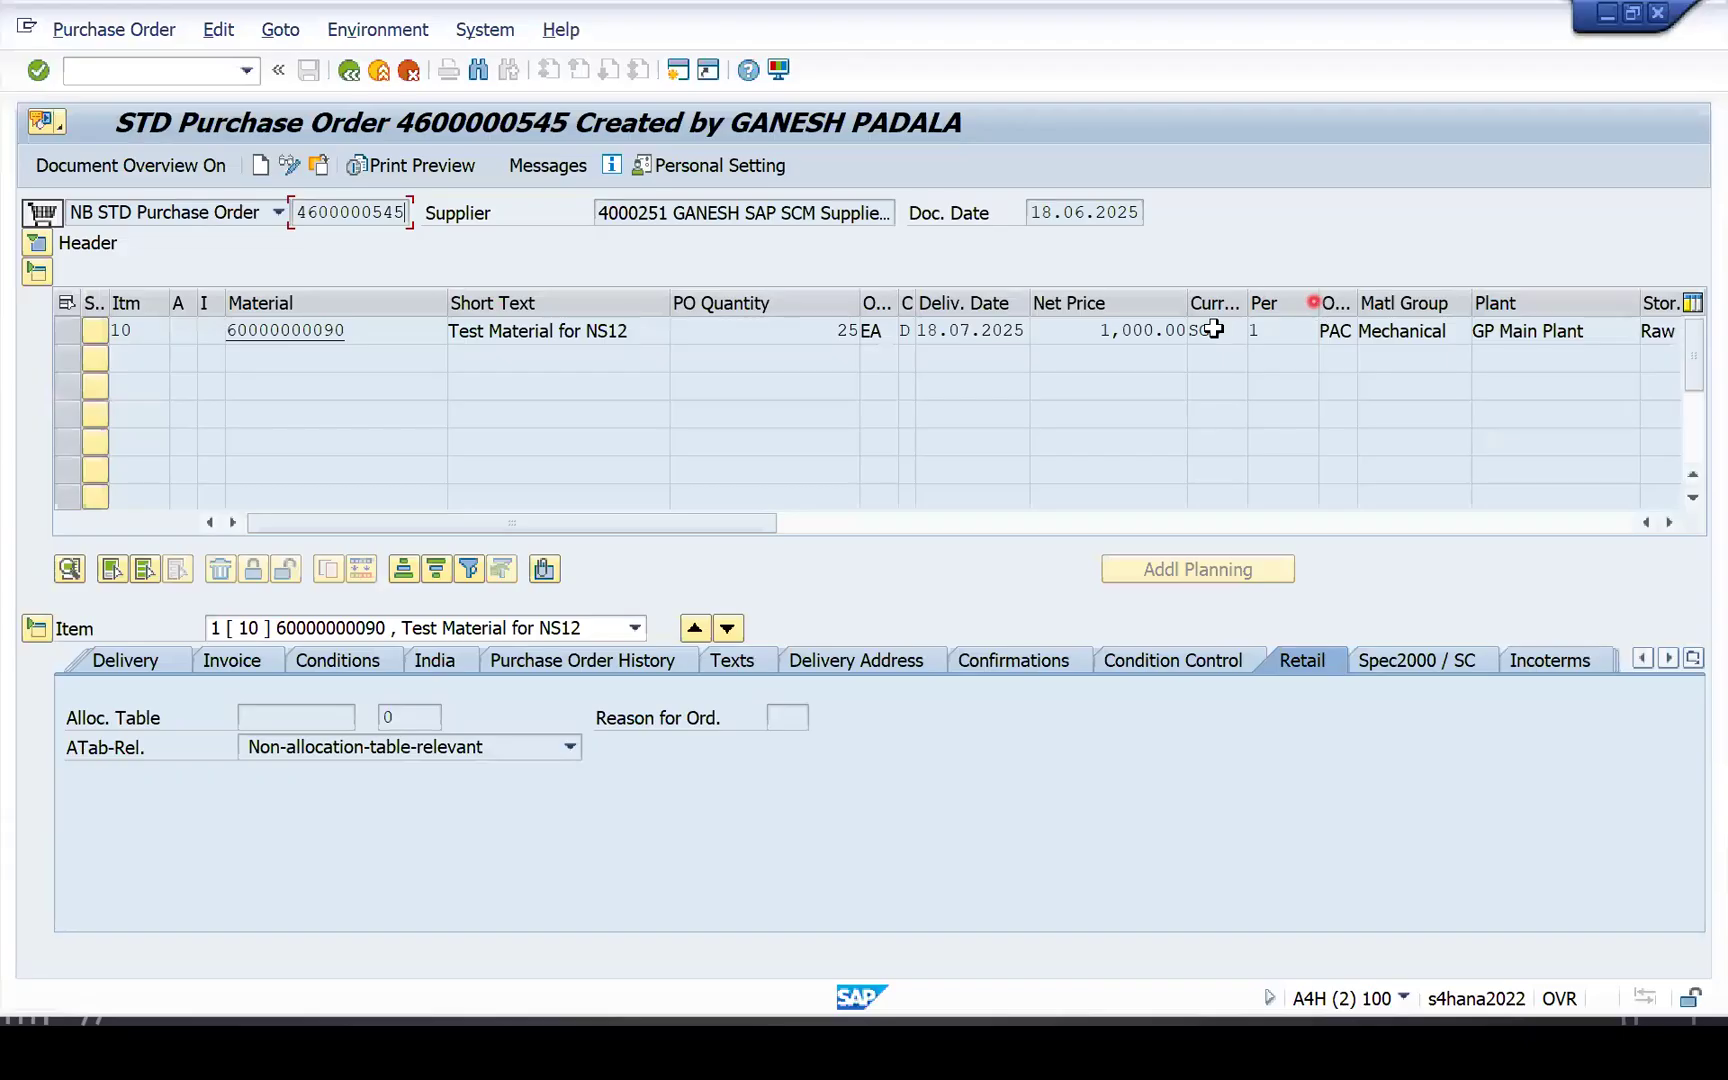
{"action": "left_click", "coordinate": [876, 331]}
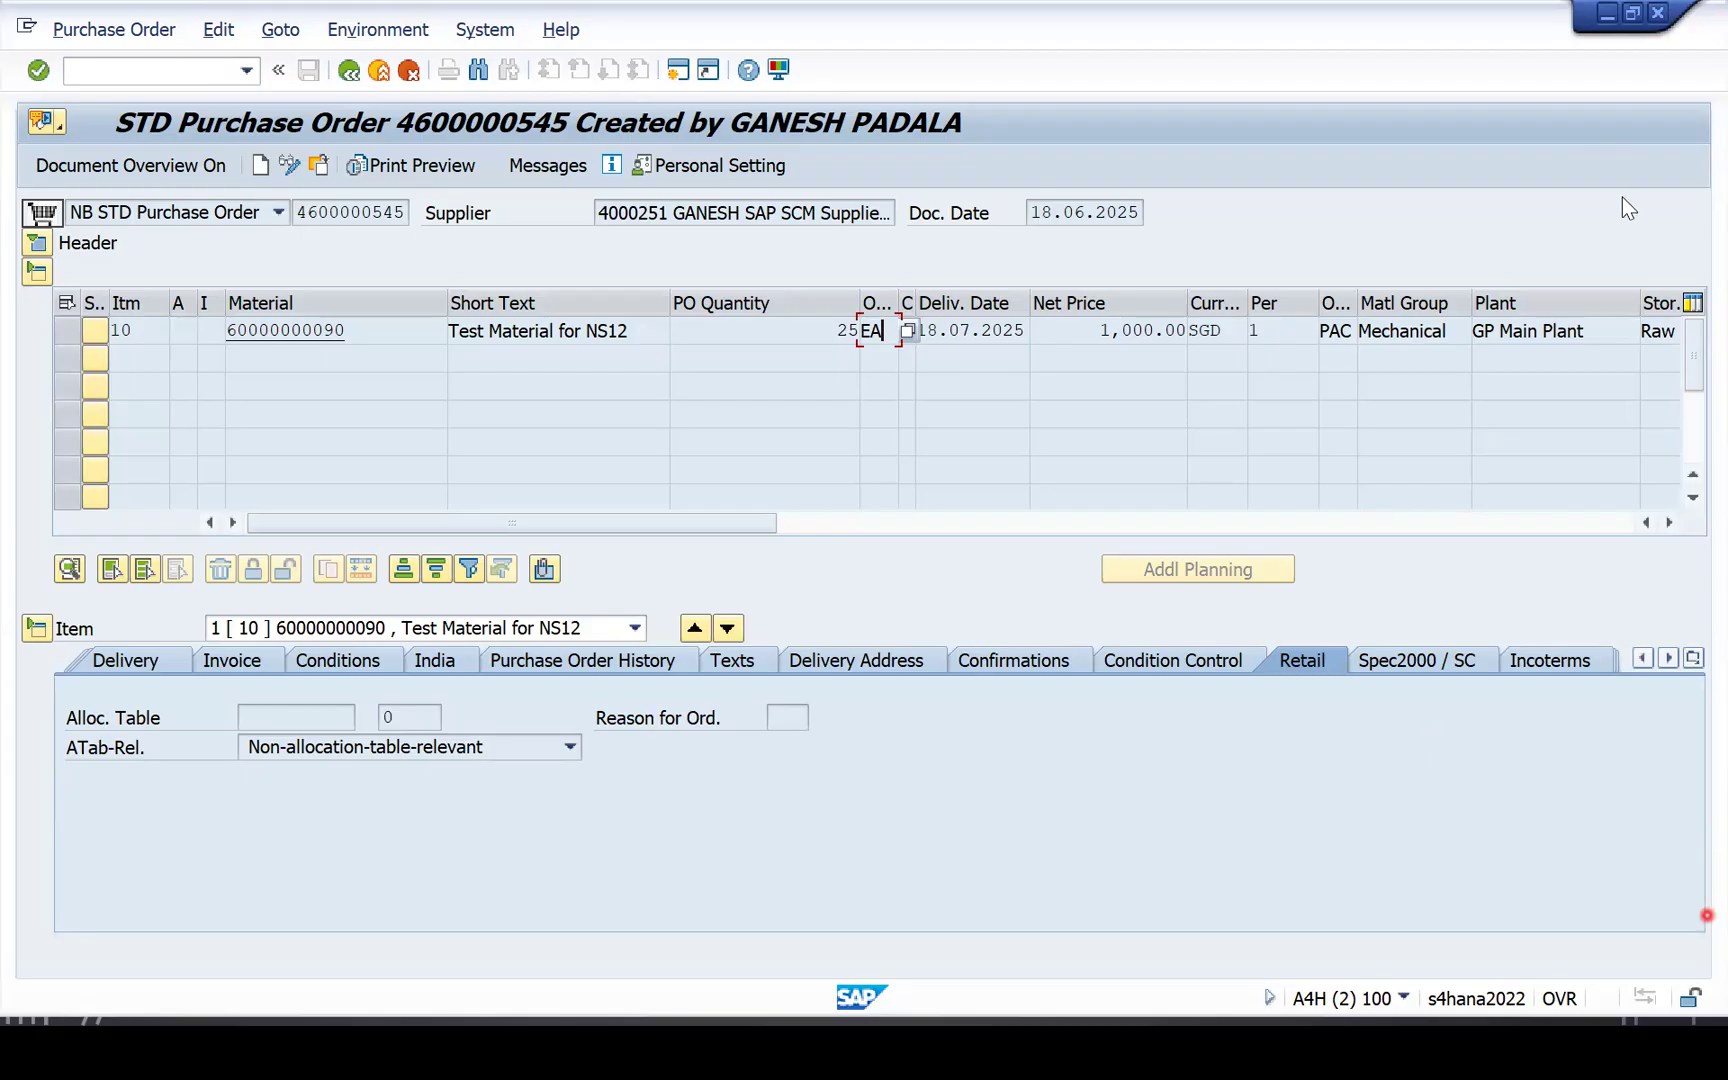
{"action": "left_click", "coordinate": [1690, 10]}
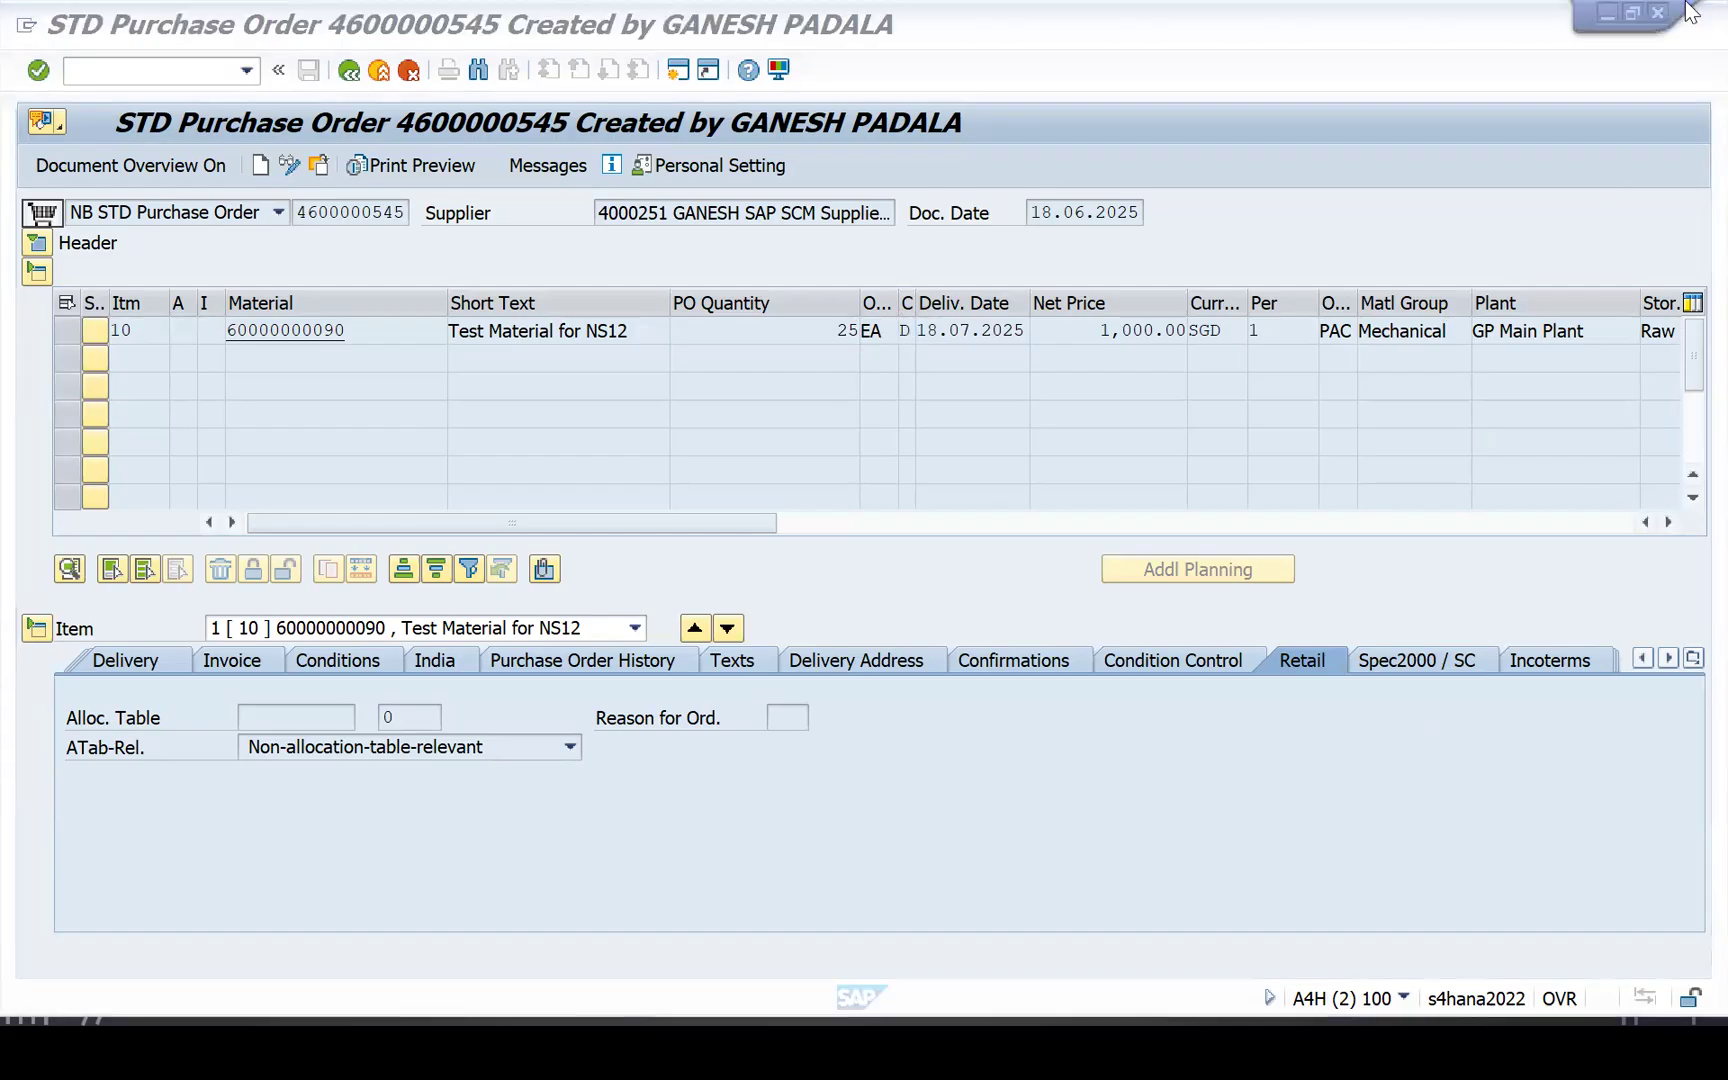